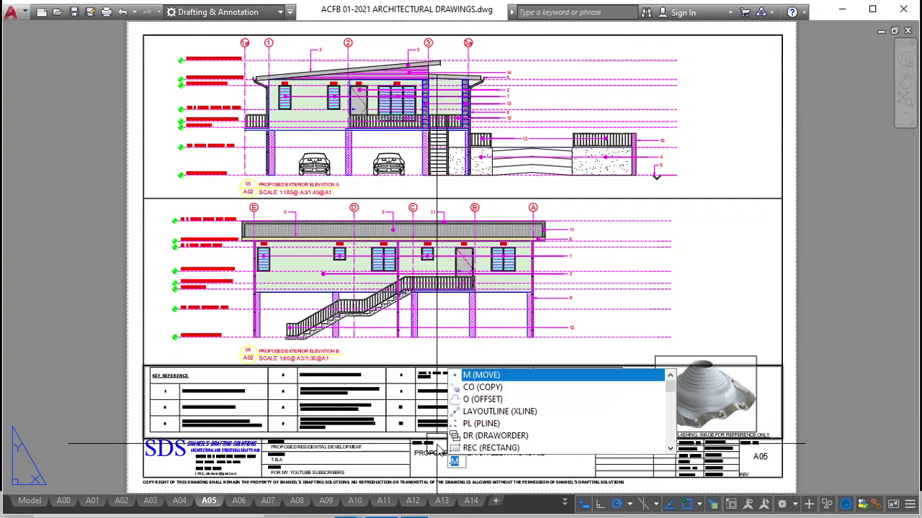
# Switch to model space and restore the ribbon and command line from the clean screen view
pyautogui.press('Return')
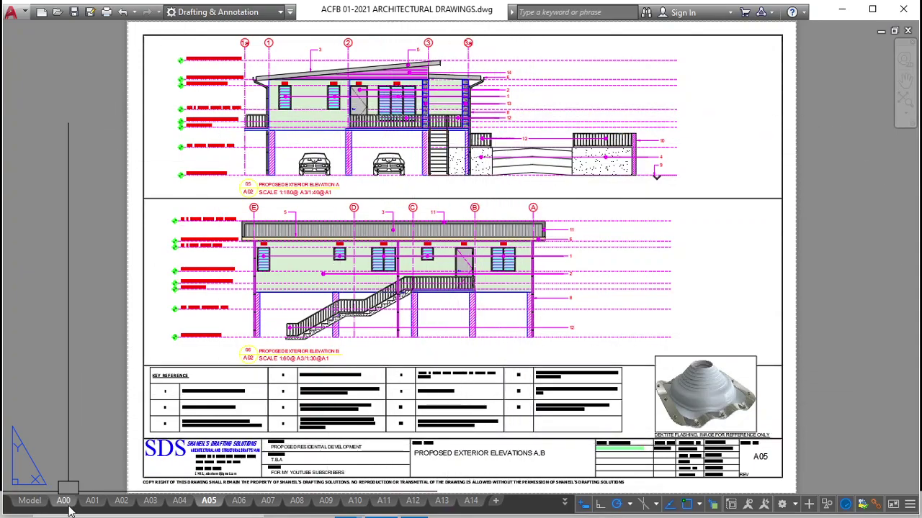
pyautogui.click(29, 500)
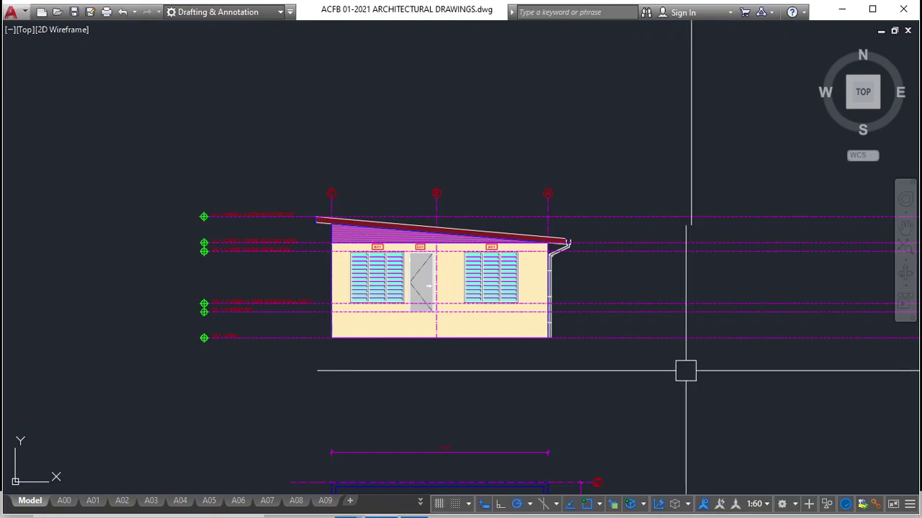
pyautogui.moveTo(681, 347)
pyautogui.mouseDown(button='middle')
pyautogui.moveTo(682, 339)
pyautogui.moveTo(480, 309)
pyautogui.moveTo(594, 334)
pyautogui.mouseUp(button='middle')
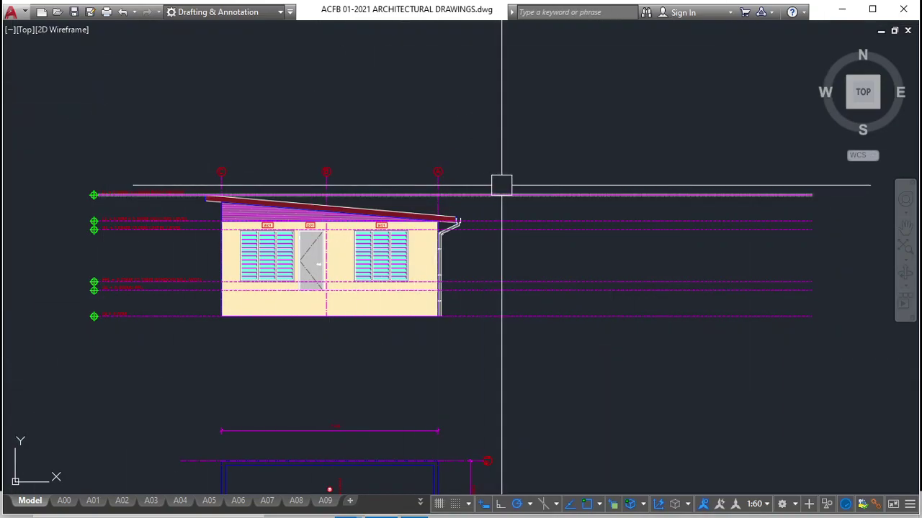
pyautogui.moveTo(502, 185)
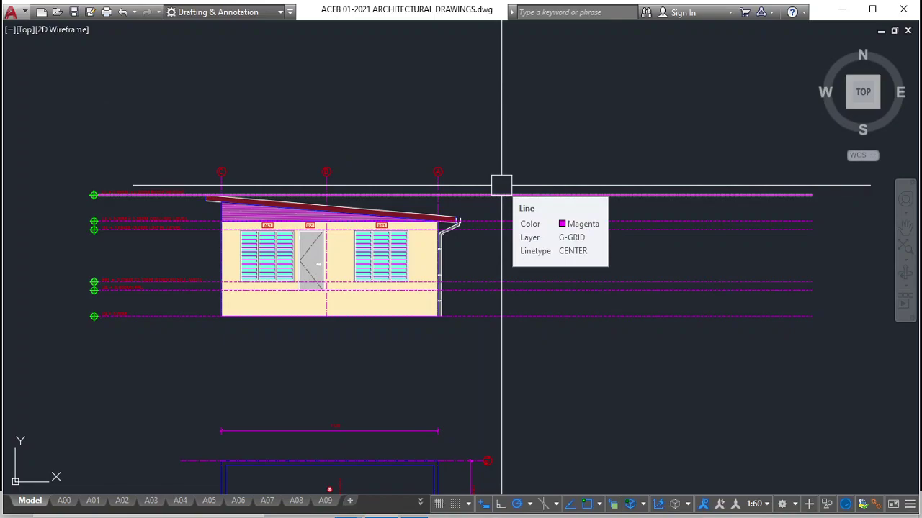
pyautogui.hotkey('ctrl', '0')
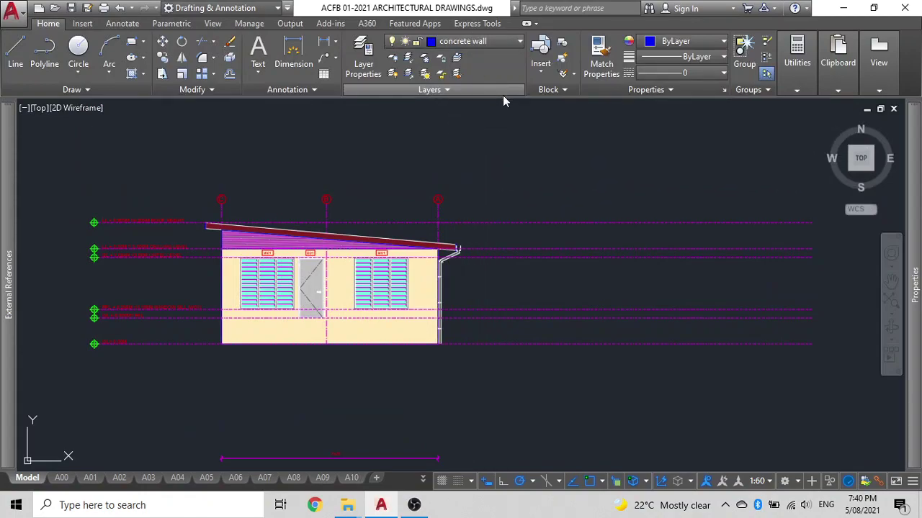
pyautogui.hotkey('ctrl', '9')
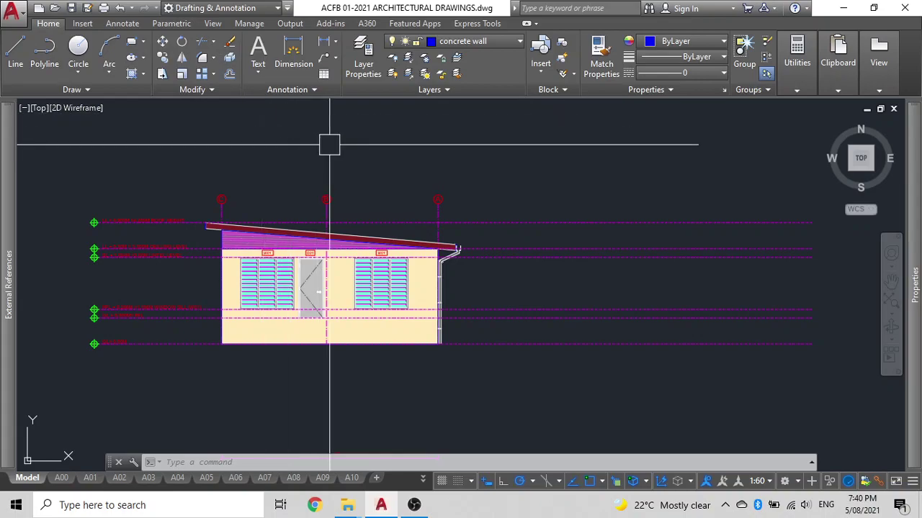
# Turn on the display of file tabs in the program's display options
pyautogui.write('op')
pyautogui.press('Return')
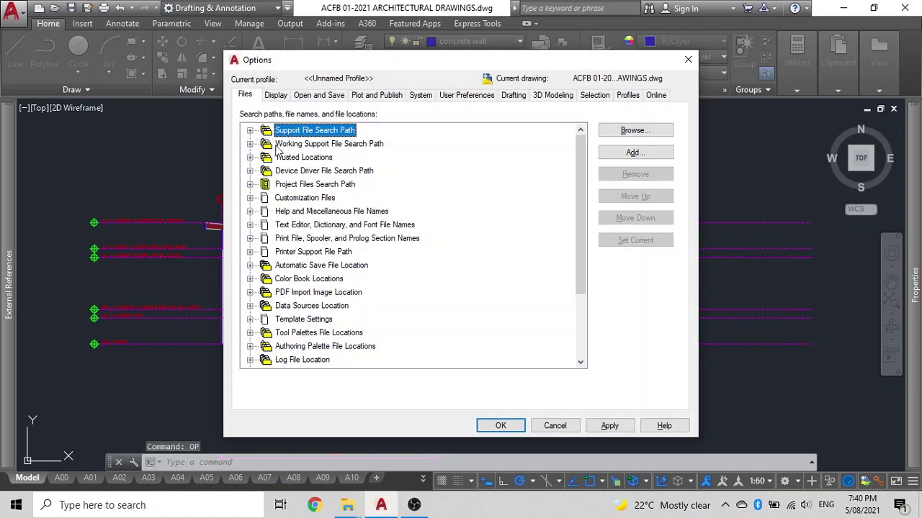
pyautogui.click(276, 95)
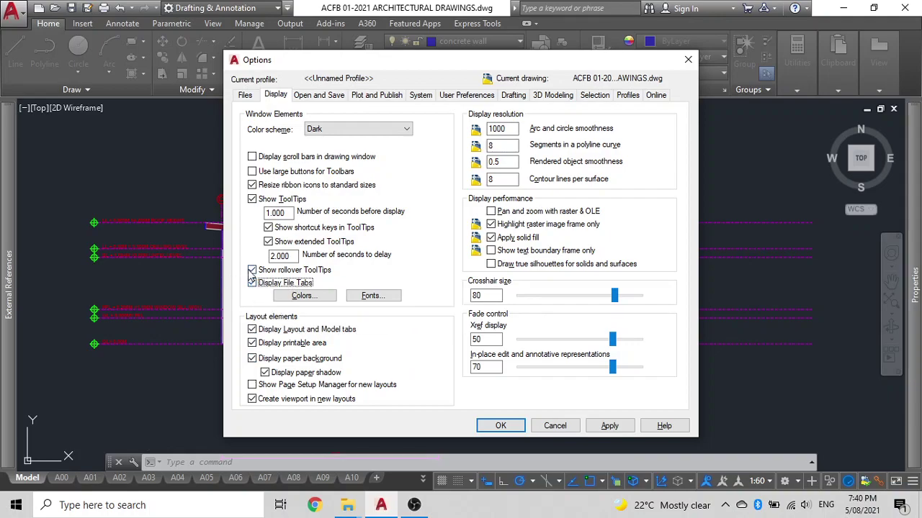
pyautogui.click(610, 426)
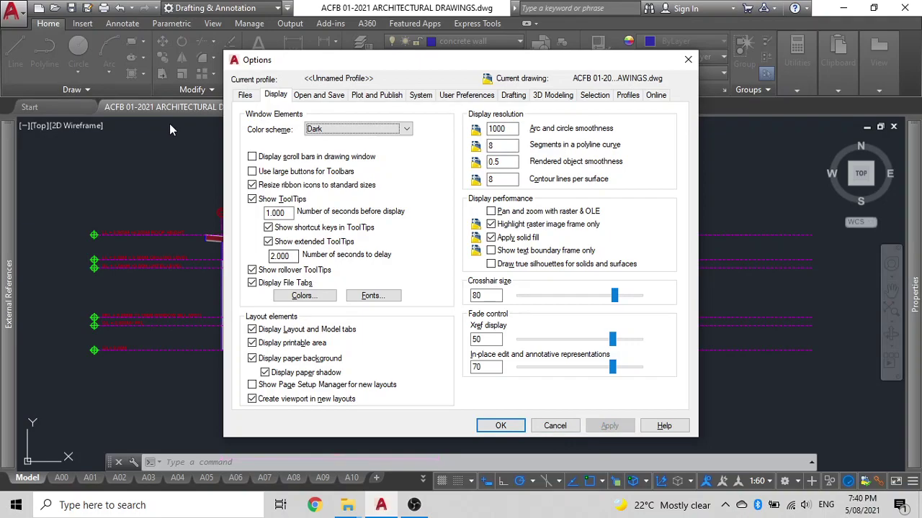
pyautogui.click(500, 426)
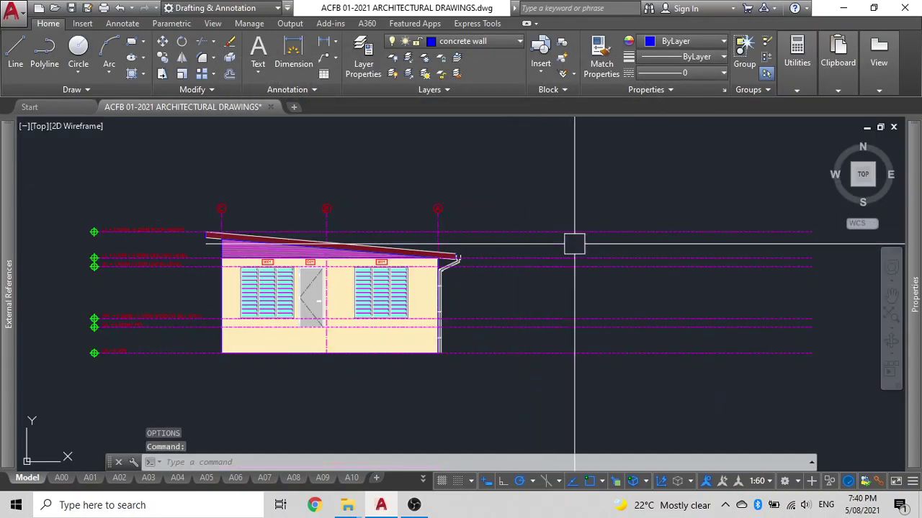
pyautogui.write('xl')
pyautogui.press('Return')
pyautogui.press('Escape')
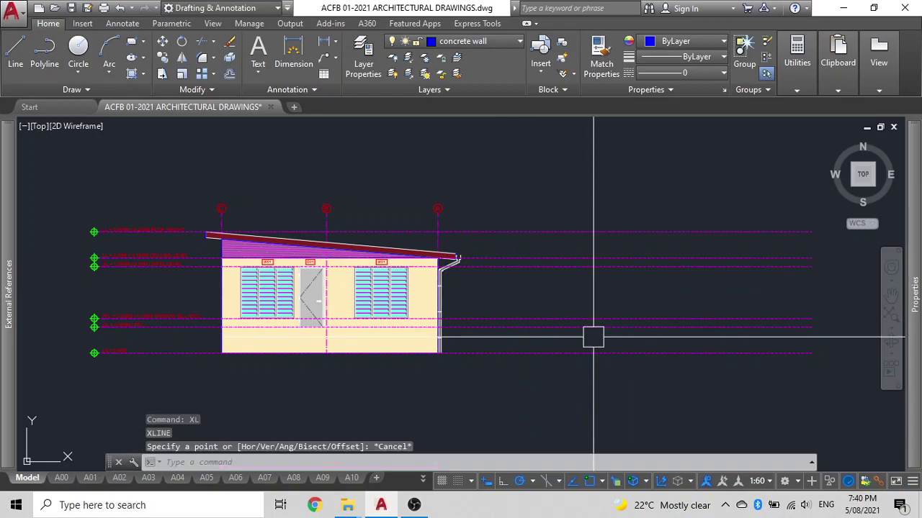
# Activate and unlock the upper viewport on layout A05, and bring the small single-storey building's elevation into it
pyautogui.click(208, 479)
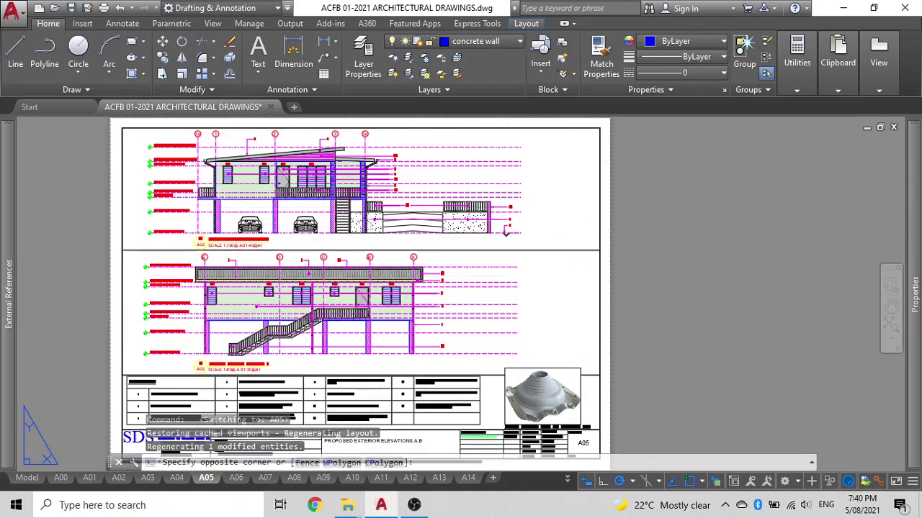
pyautogui.doubleClick(568, 188)
pyautogui.click(721, 483)
pyautogui.scroll(-6, 274, 148)
pyautogui.scroll(-6, 303, 182)
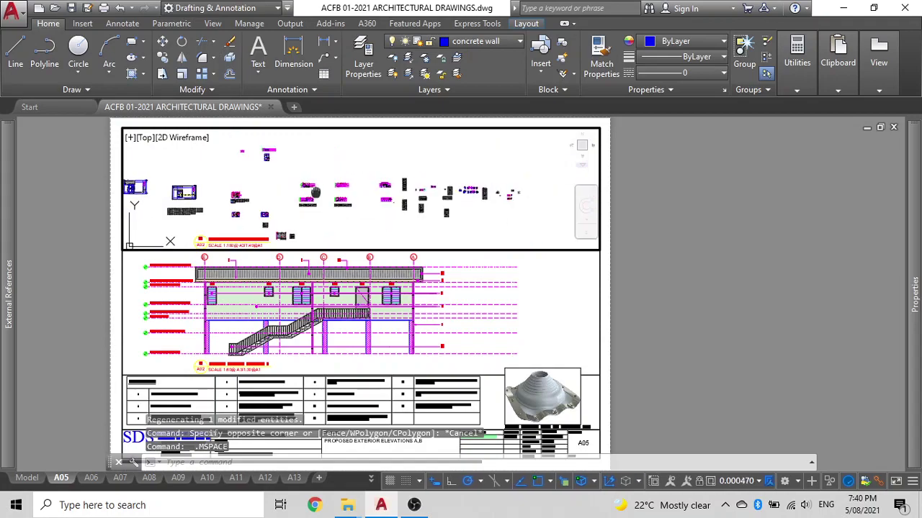
pyautogui.scroll(11, 243, 149)
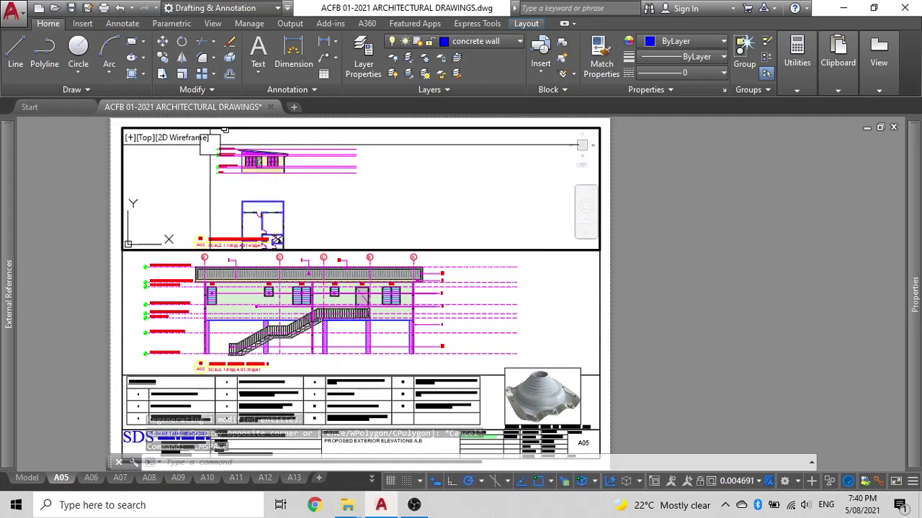
# Check the annotative scale of the roof height level label in its properties
pyautogui.click(243, 150)
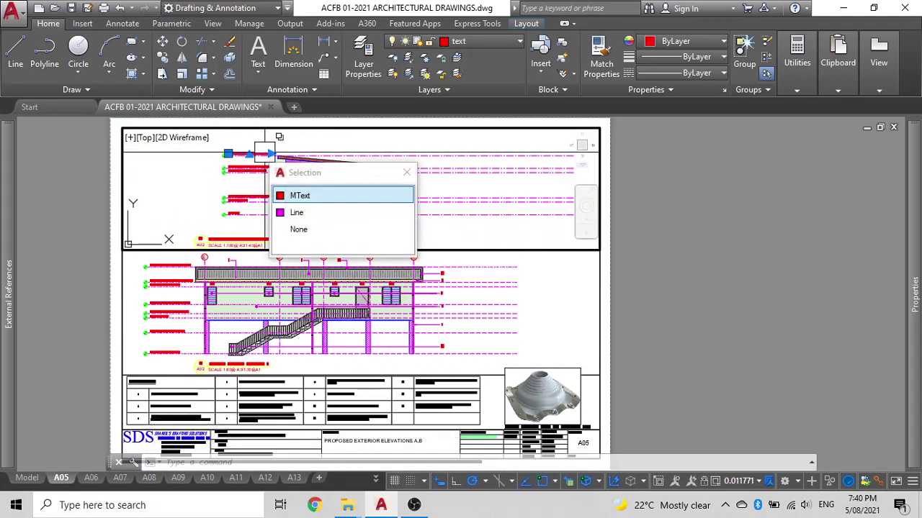
pyautogui.moveTo(919, 252)
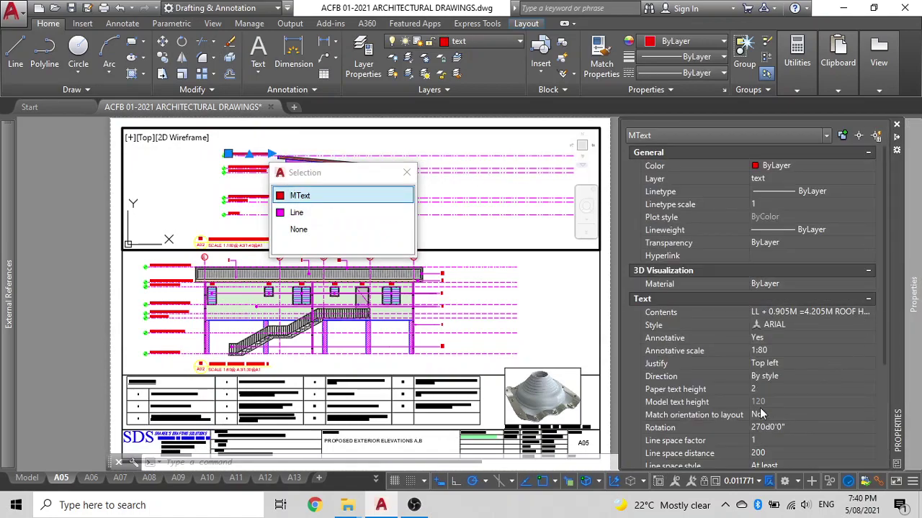
pyautogui.press('Escape')
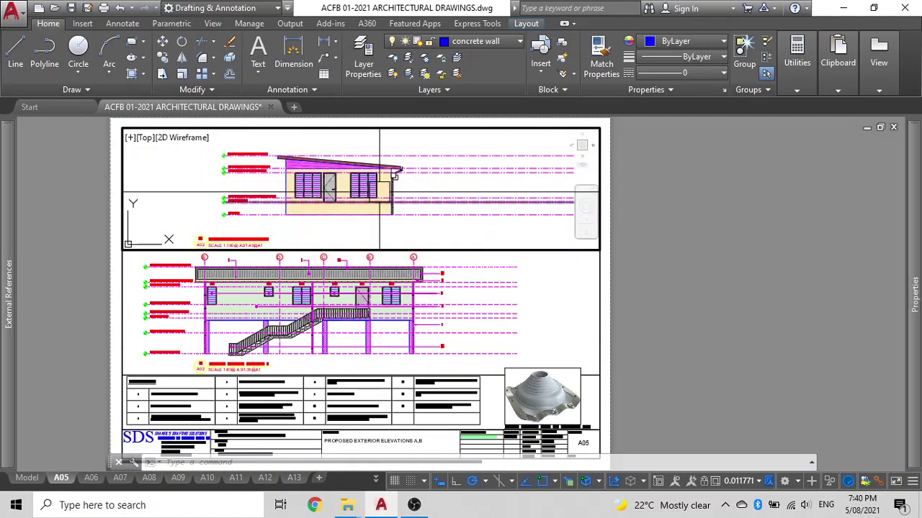
# Set the upper viewport's scale to 1:80 and regenerate the elevation view
pyautogui.click(755, 484)
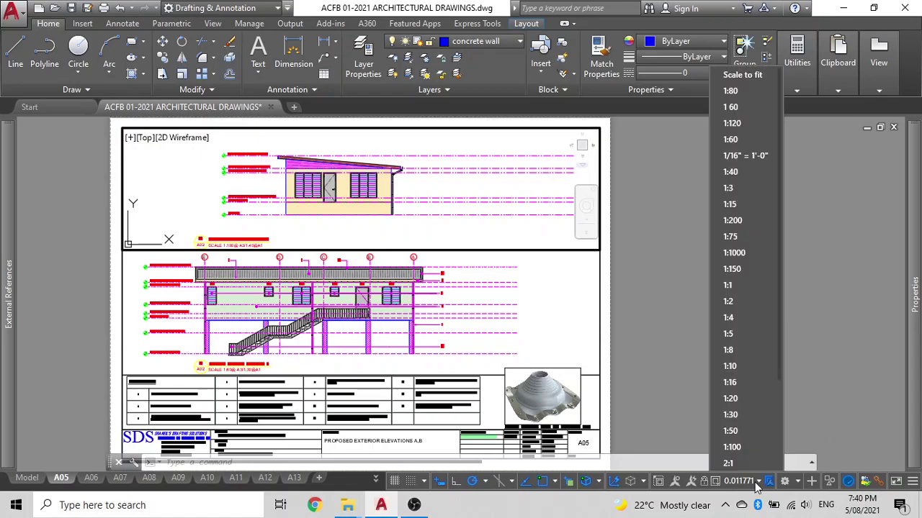
pyautogui.click(746, 92)
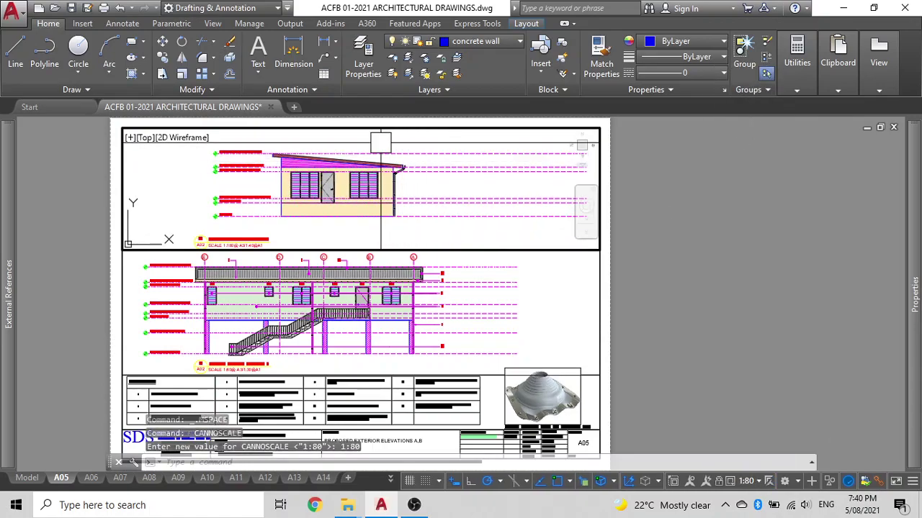
pyautogui.write('re')
pyautogui.press('Return')
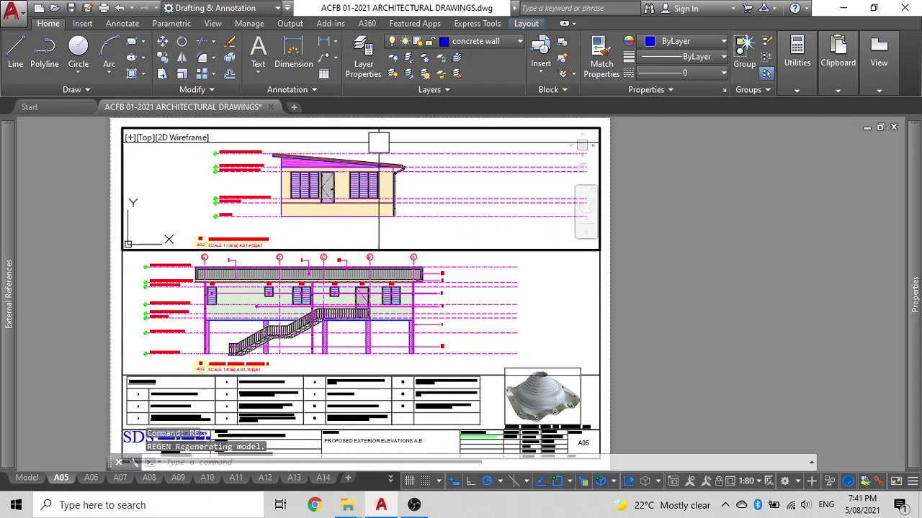
pyautogui.moveTo(402, 153); pyautogui.dragTo(361, 156, button='middle')
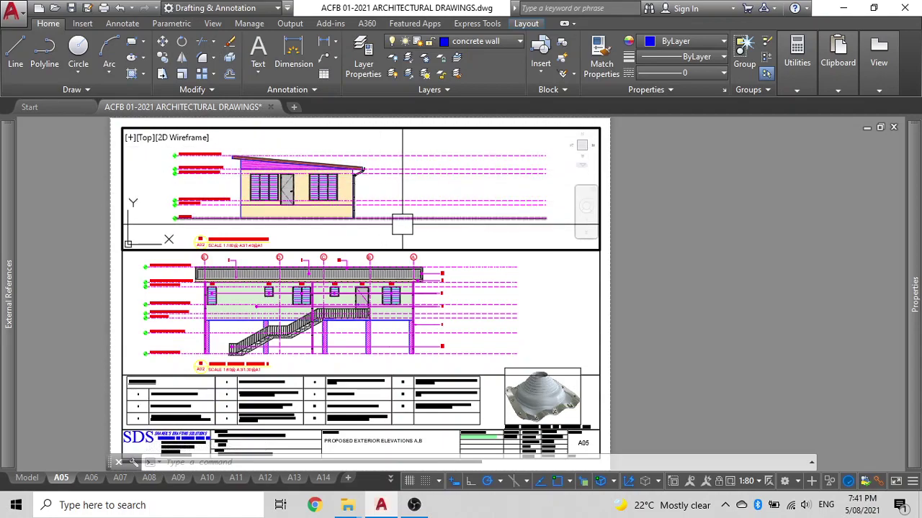
# Draw a vertical construction line across the level lines, just beyond the roof gutter side of the elevation
pyautogui.write('xl')
pyautogui.press('Return')
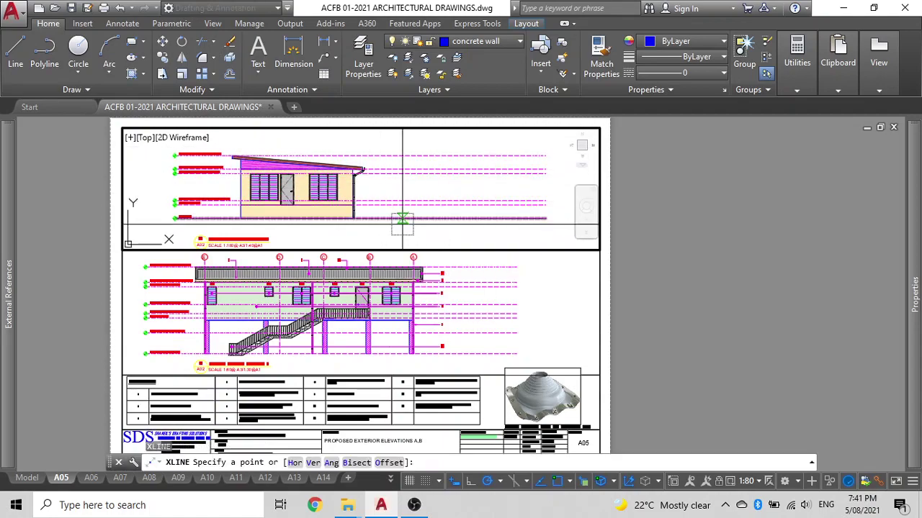
pyautogui.click(389, 238)
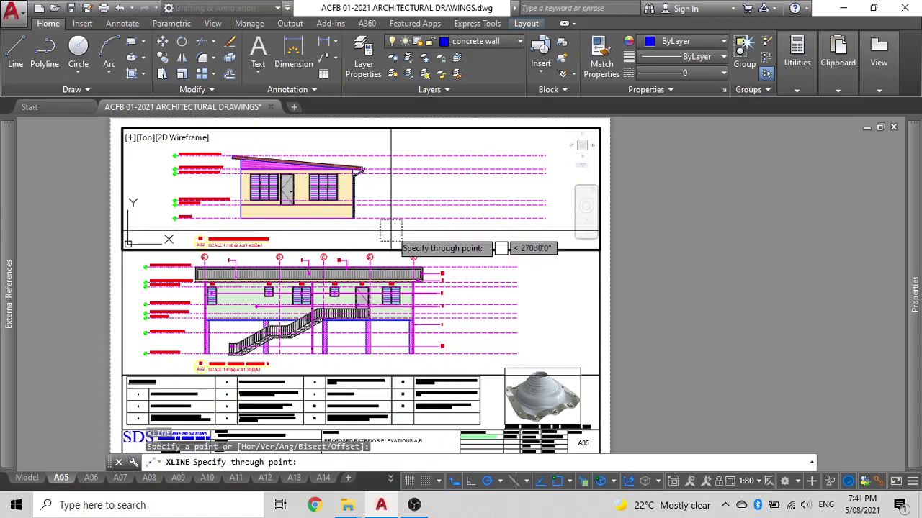
pyautogui.click(390, 155)
pyautogui.press('Escape')
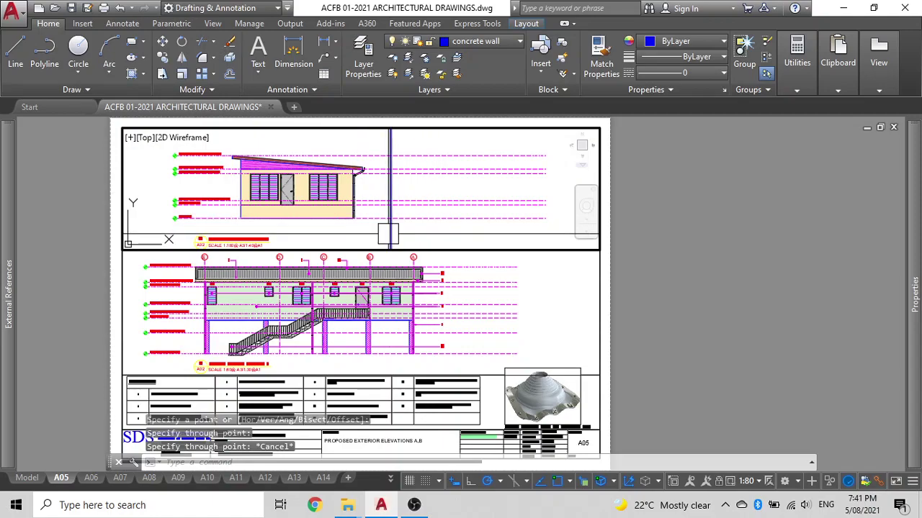
# Trim all level lines extending beyond the vertical construction line, and delete that construction line
pyautogui.click(427, 231)
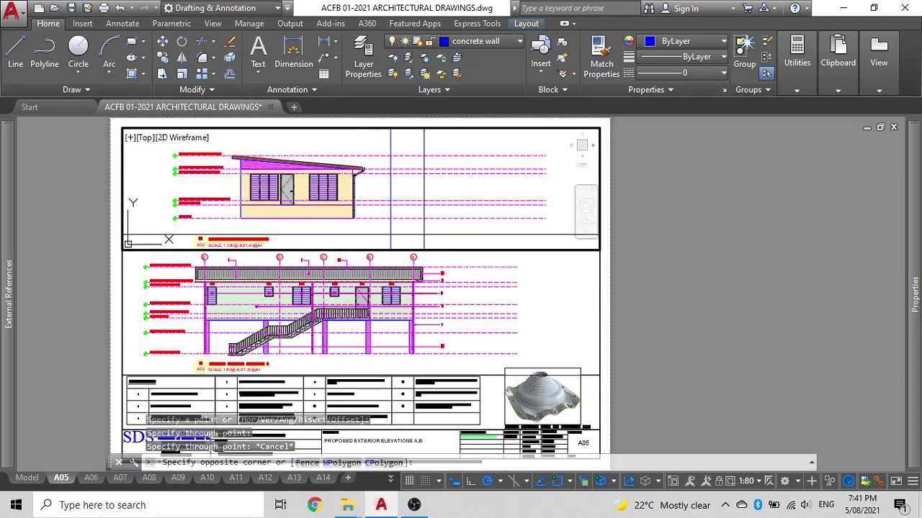
pyautogui.click(384, 144)
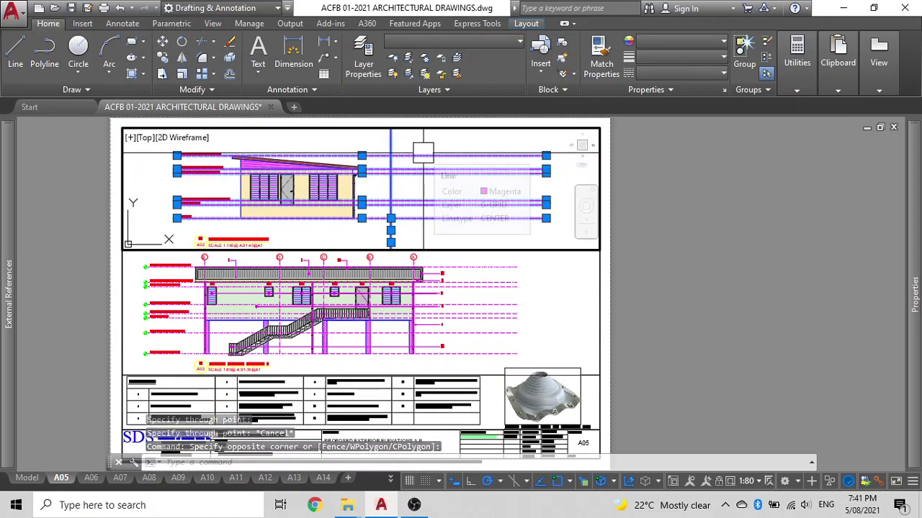
pyautogui.press('Return')
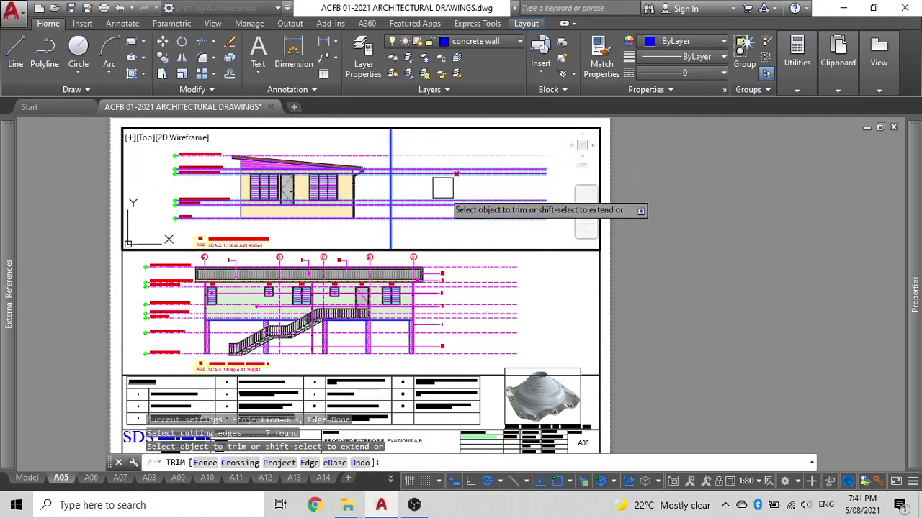
pyautogui.click(529, 218)
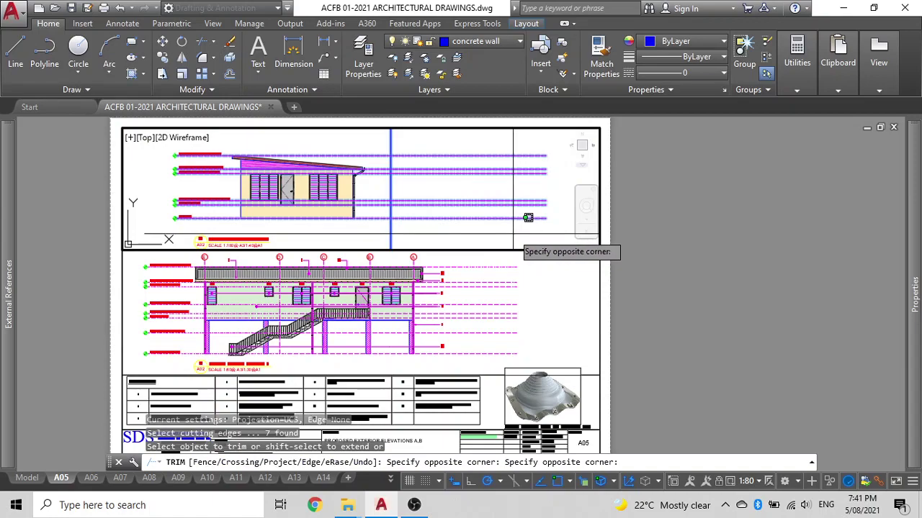
pyautogui.click(436, 149)
pyautogui.press('Escape')
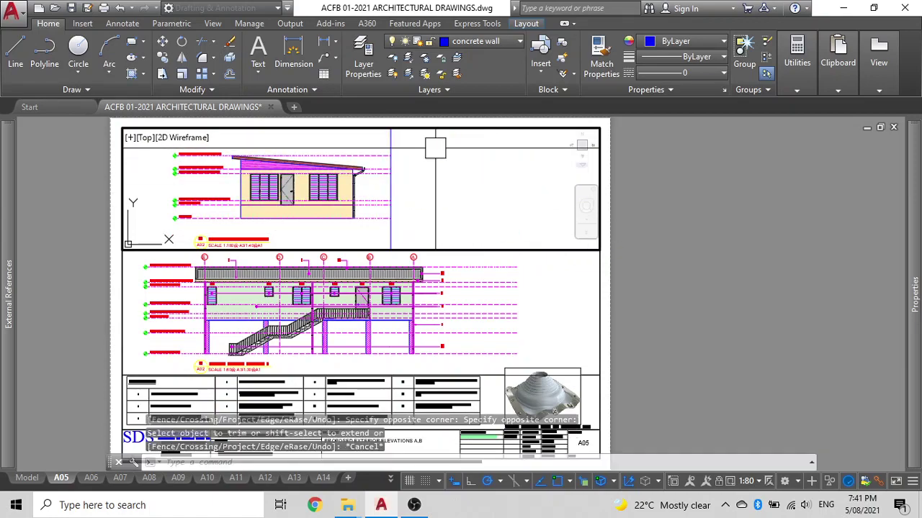
pyautogui.click(389, 138)
pyautogui.press('Delete')
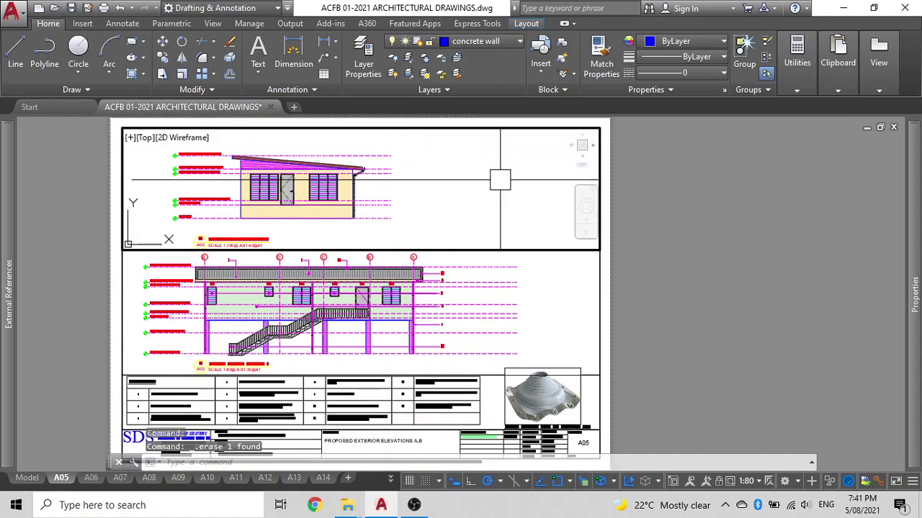
# Set the upper viewport's scale to 1:60 with the elevation and its grid bubbles inside the frame, and return to paper space
pyautogui.moveTo(303, 194); pyautogui.dragTo(346, 195, button='middle')
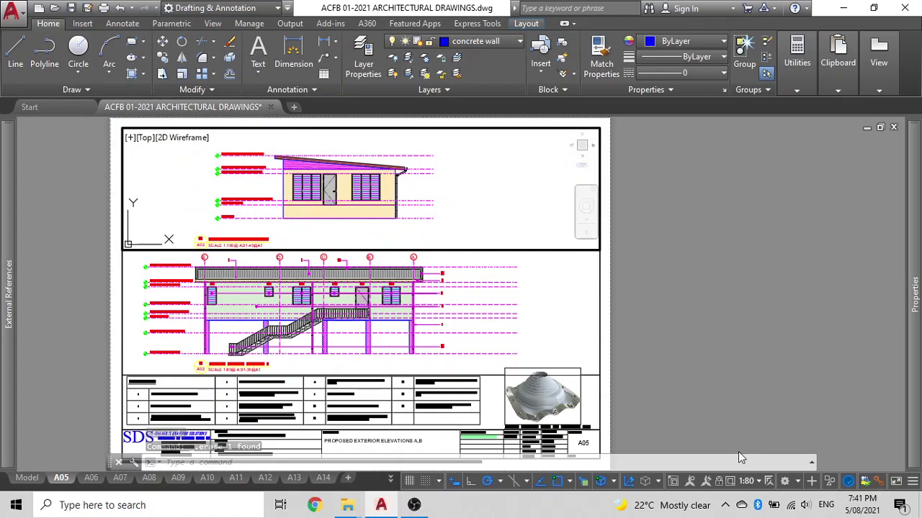
pyautogui.click(762, 484)
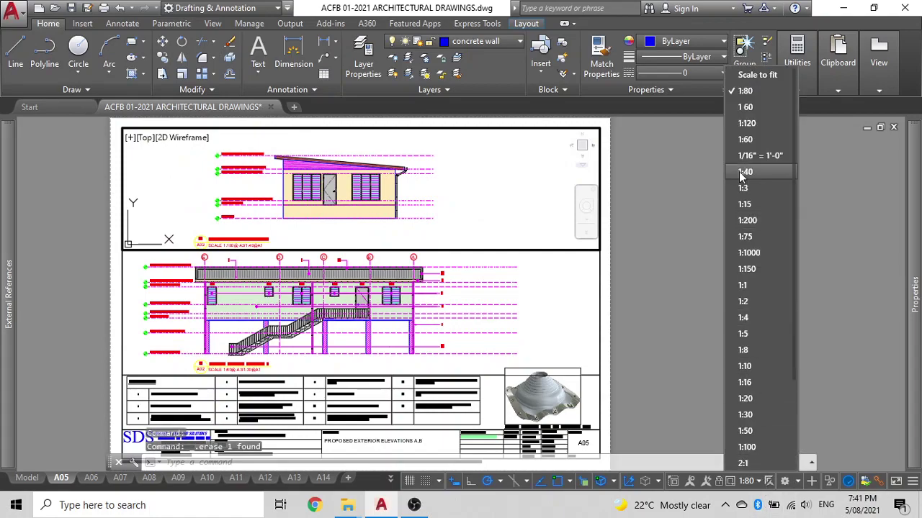
pyautogui.click(754, 141)
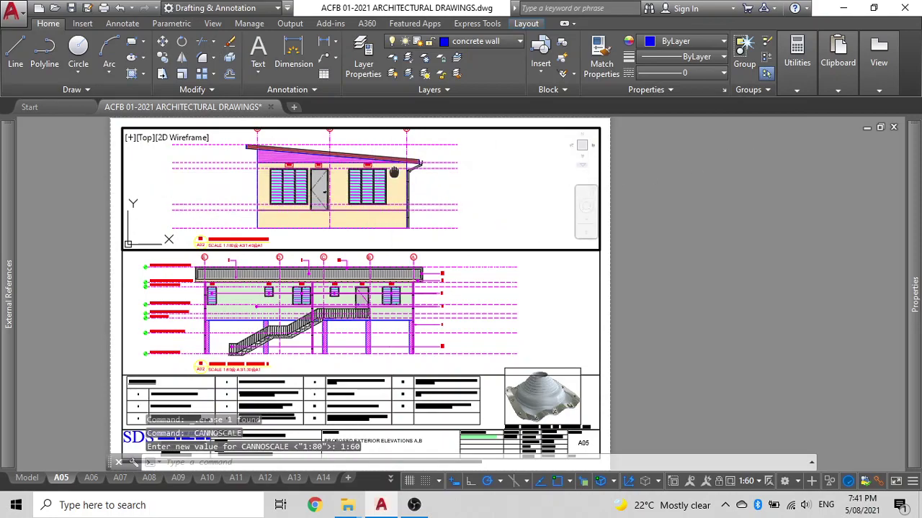
pyautogui.moveTo(394, 175); pyautogui.dragTo(405, 177, button='middle')
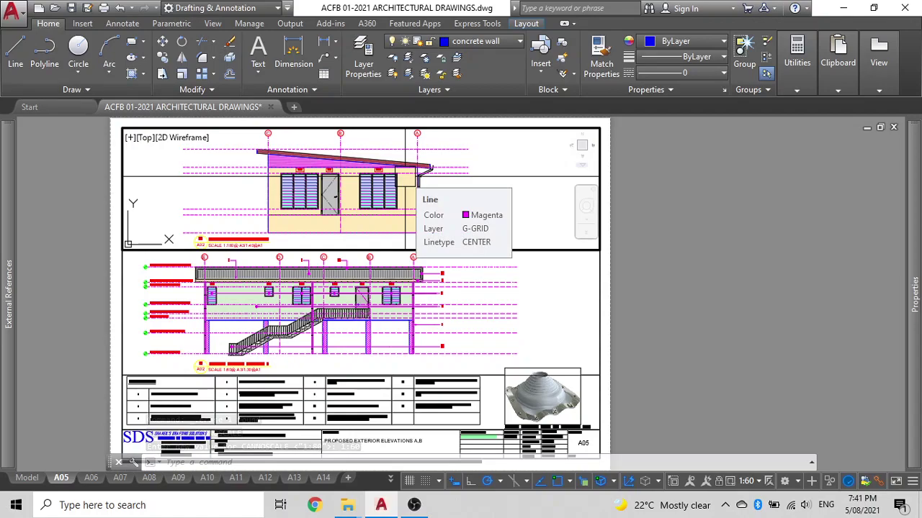
pyautogui.doubleClick(72, 259)
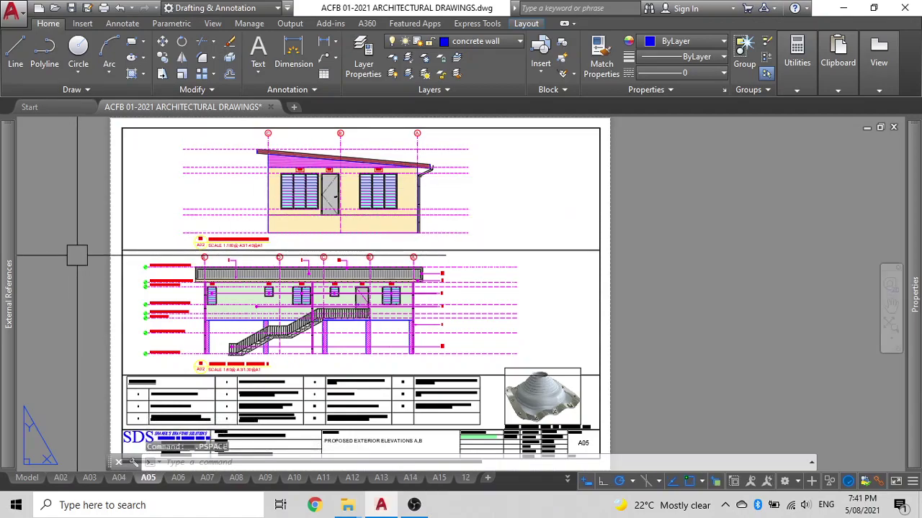
# In model space, add the 1:60 annotation scale to all six level text labels beside the small building's elevation
pyautogui.click(28, 478)
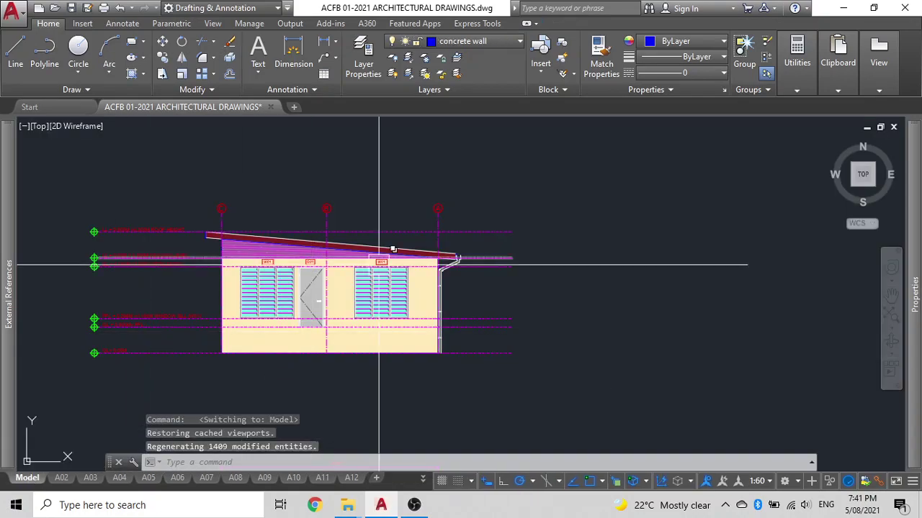
pyautogui.click(327, 189)
pyautogui.click(324, 208)
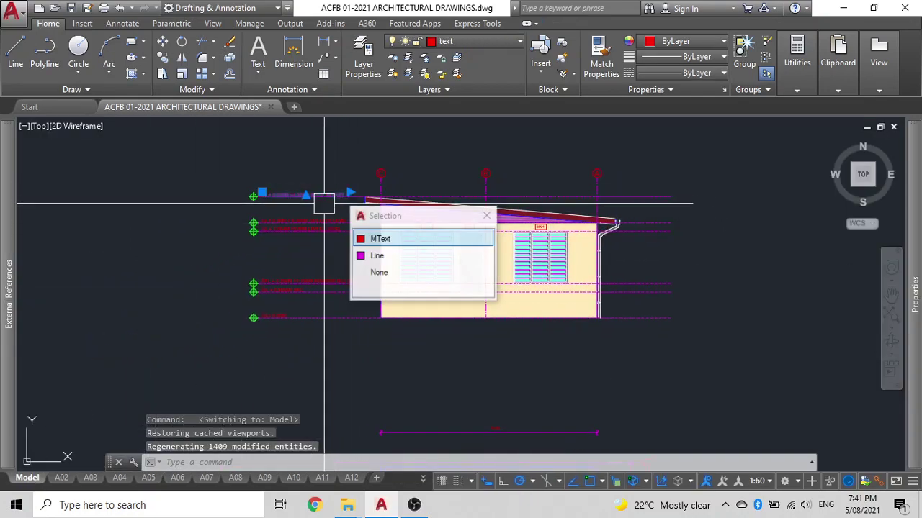
pyautogui.click(323, 210)
pyautogui.scroll(6, 321, 227)
pyautogui.click(317, 228)
pyautogui.scroll(-2, 311, 272)
pyautogui.moveTo(302, 273); pyautogui.dragTo(346, 156, button='middle')
pyautogui.click(313, 261)
pyautogui.click(288, 280)
pyautogui.click(255, 329)
pyautogui.click(254, 336)
pyautogui.hotkey('ctrl', '1')
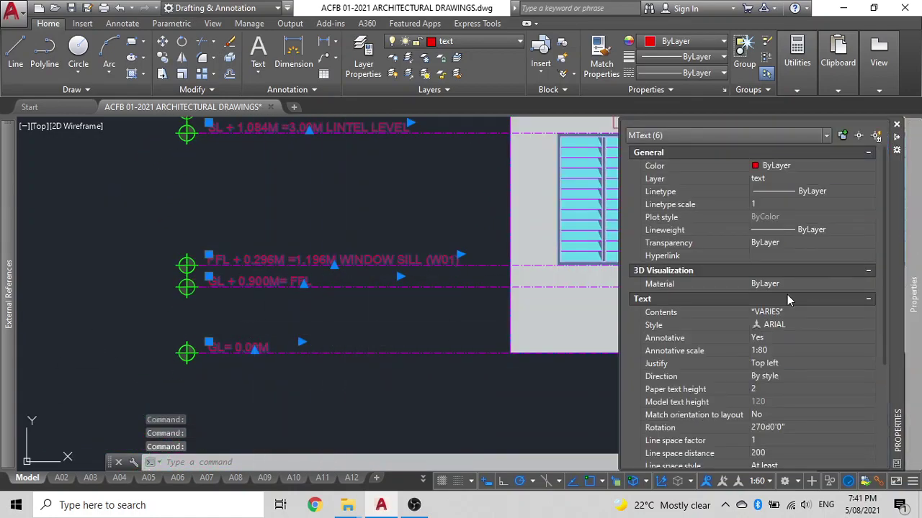
pyautogui.click(776, 349)
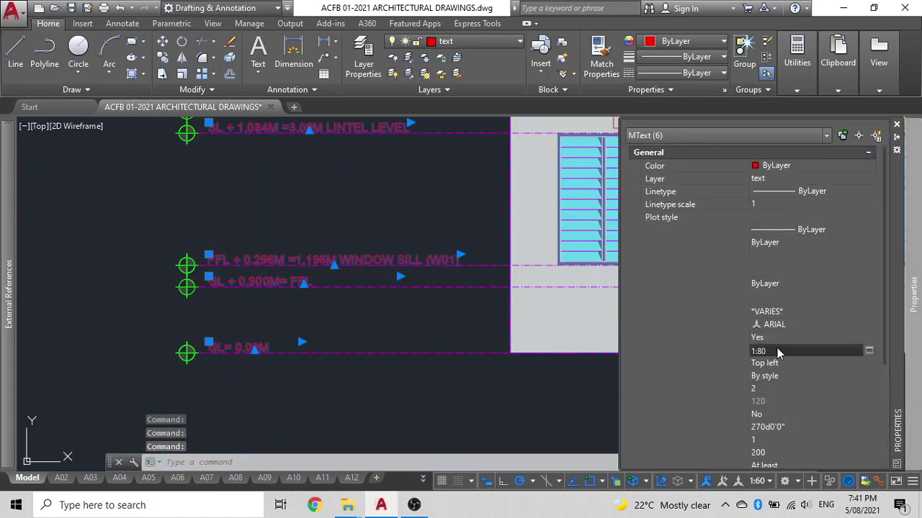
pyautogui.click(869, 350)
pyautogui.click(865, 245)
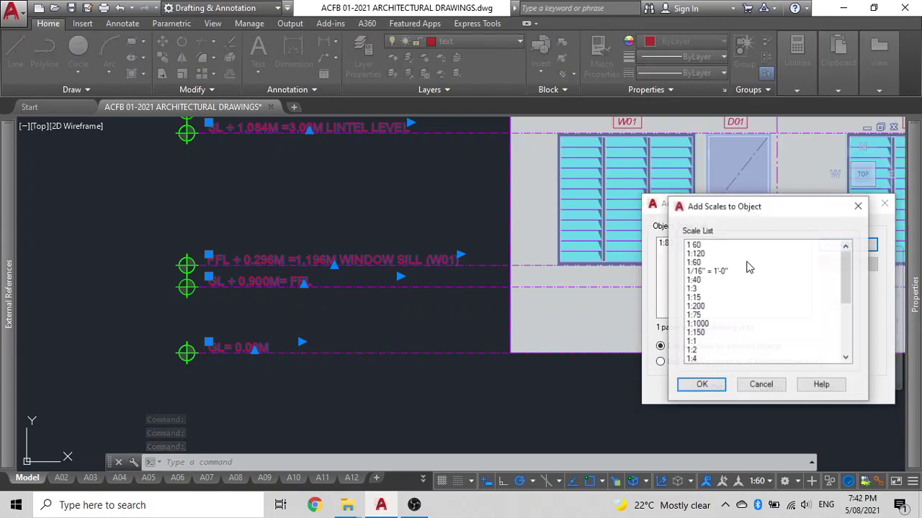
pyautogui.click(707, 263)
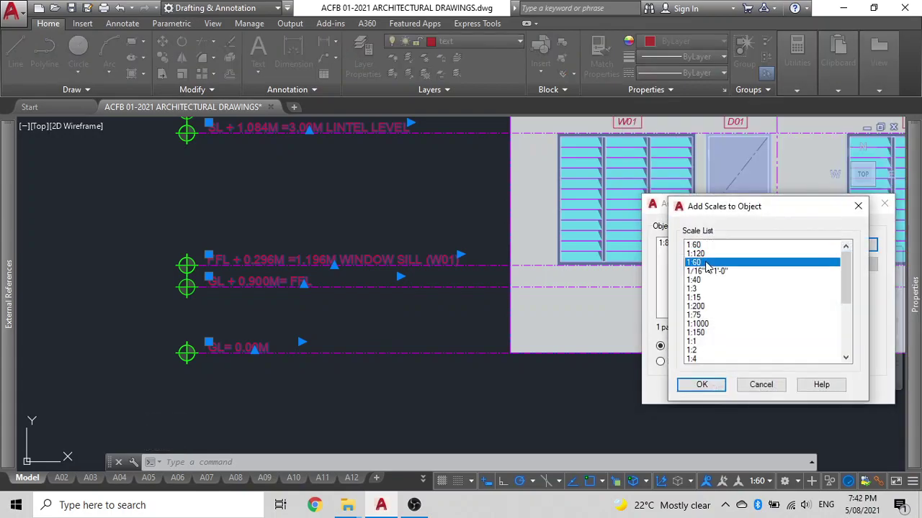
pyautogui.click(698, 385)
# Remove the 1:80 annotation scale from the six level text labels and clear the selection
pyautogui.click(666, 252)
pyautogui.click(844, 264)
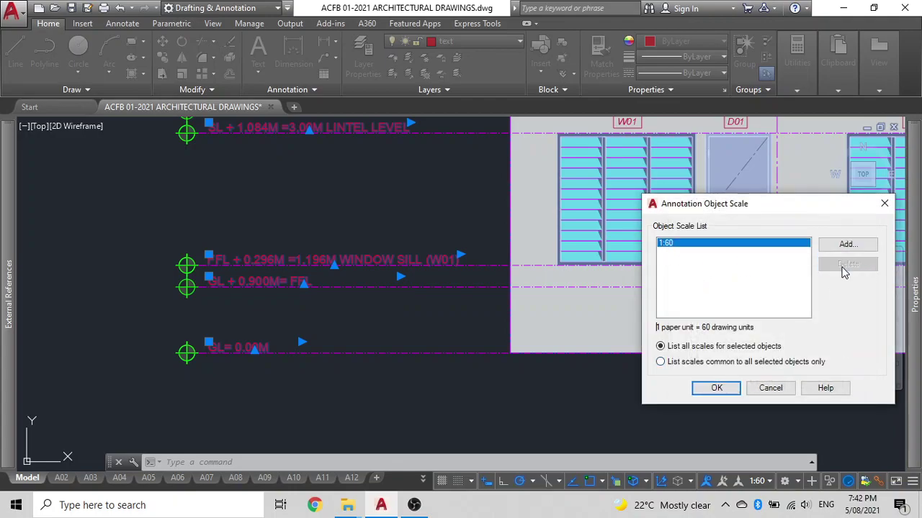
pyautogui.click(716, 388)
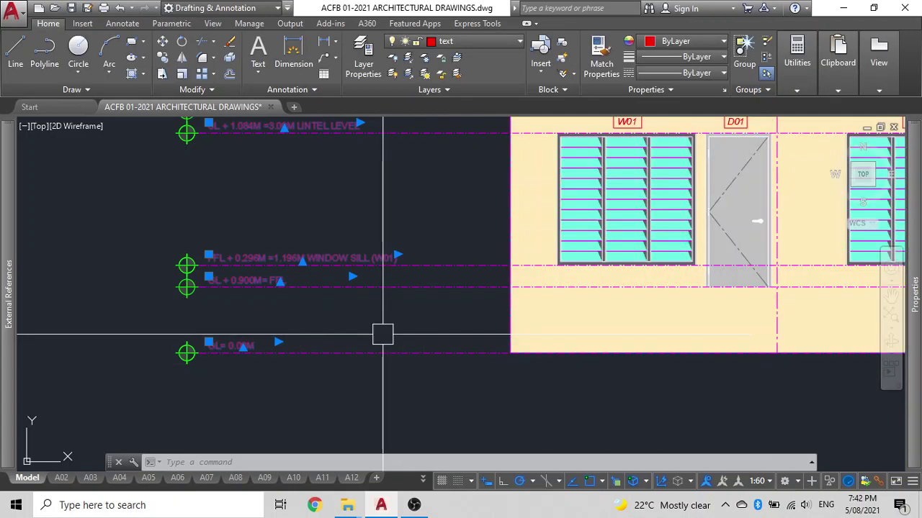
pyautogui.scroll(-4, 347, 334)
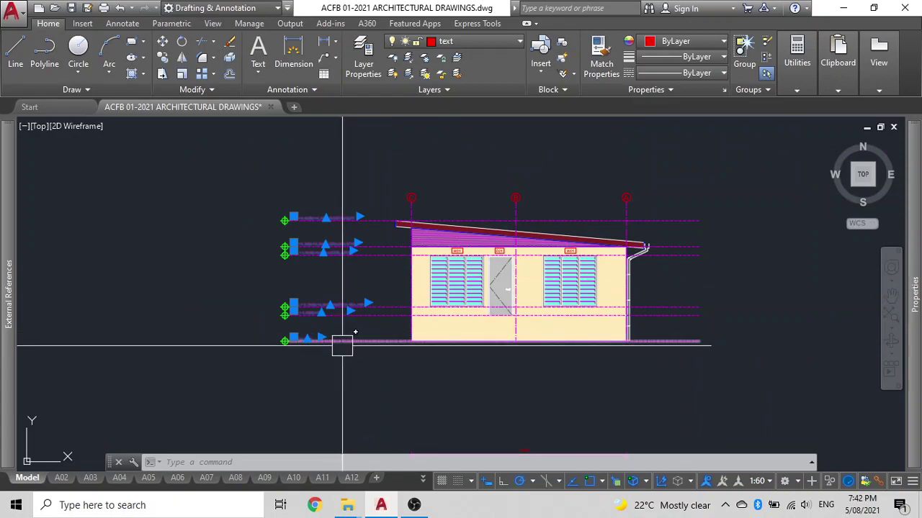
pyautogui.press('Escape')
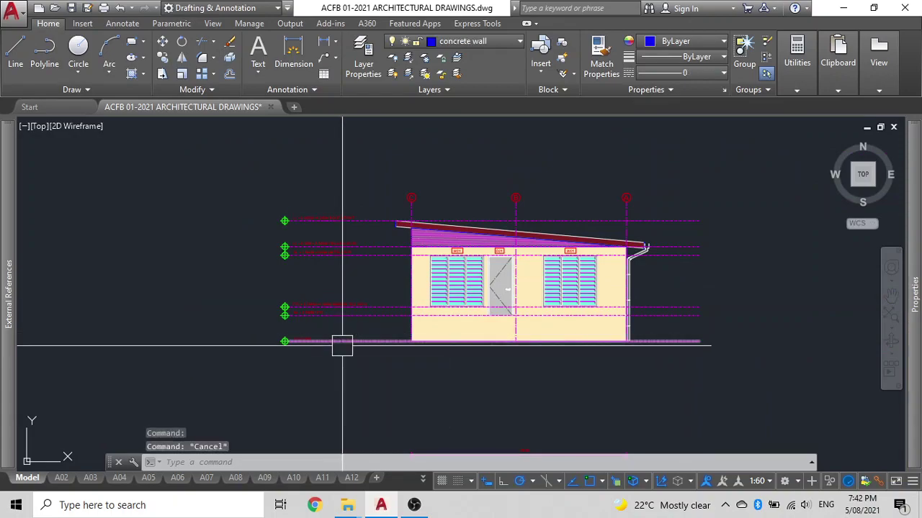
pyautogui.click(285, 376)
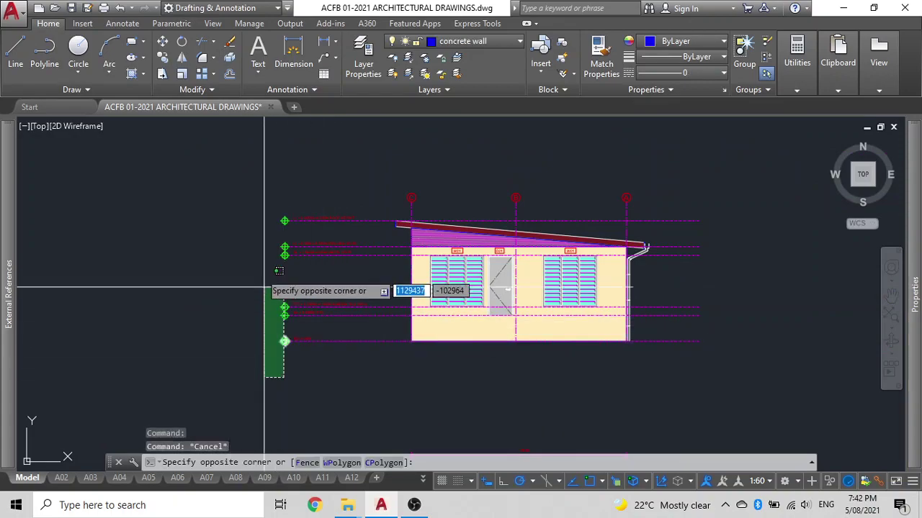
pyautogui.click(245, 204)
pyautogui.press('Delete')
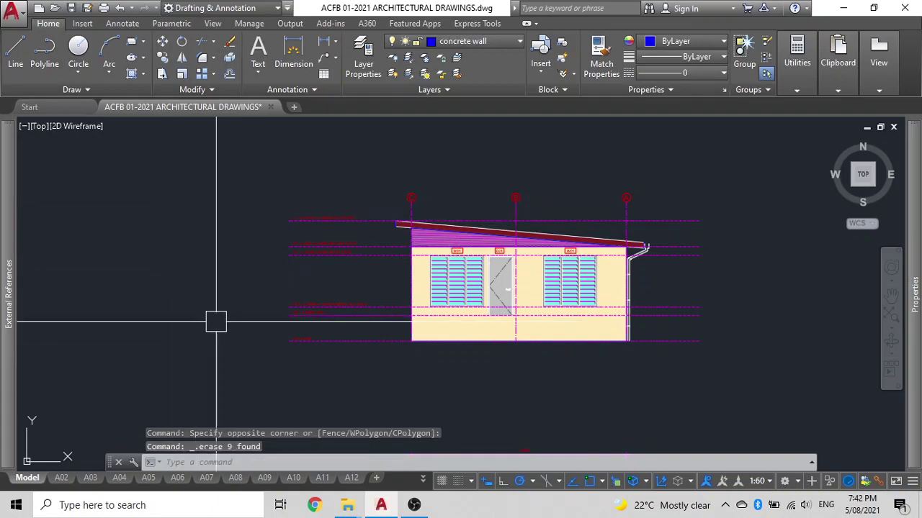
pyautogui.hotkey('ctrl', 'z')
# Replace the 1:80 annotation scale with 1:60 on all level marker blocks at the ends of the level lines
pyautogui.click(286, 387)
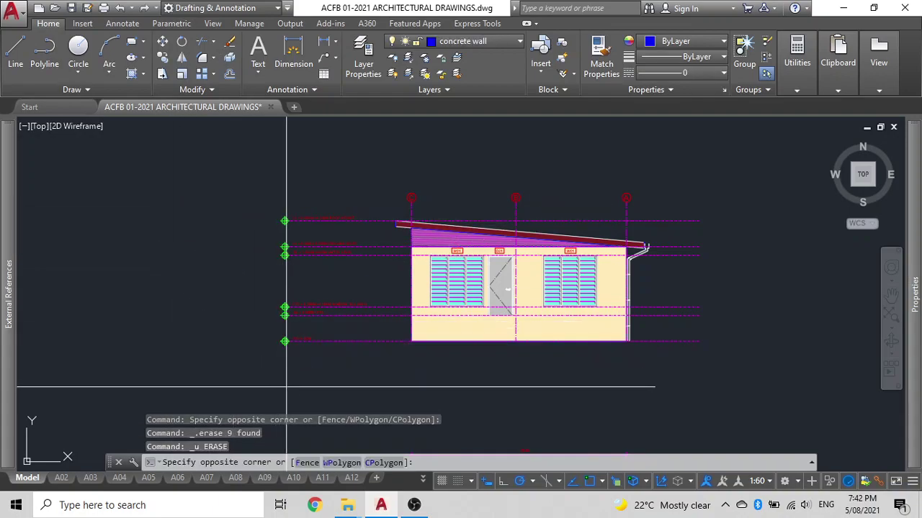
pyautogui.click(238, 193)
pyautogui.moveTo(897, 219)
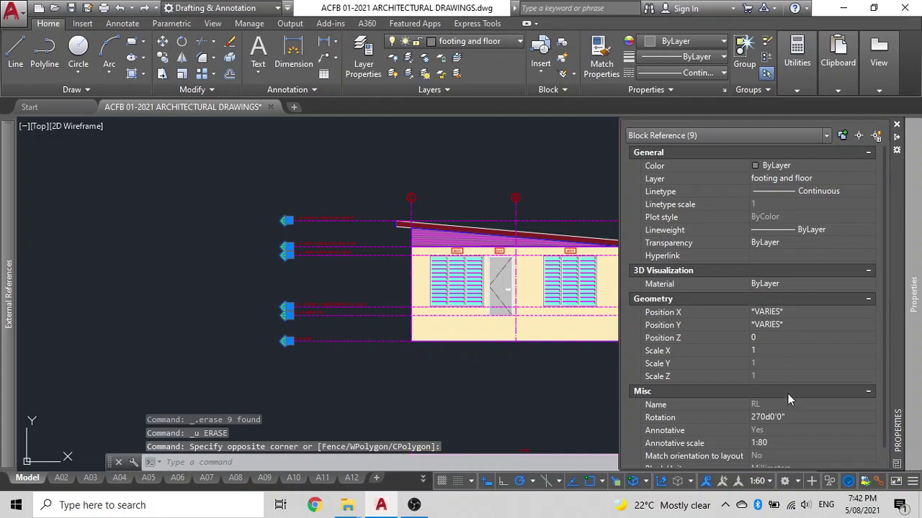
pyautogui.click(783, 442)
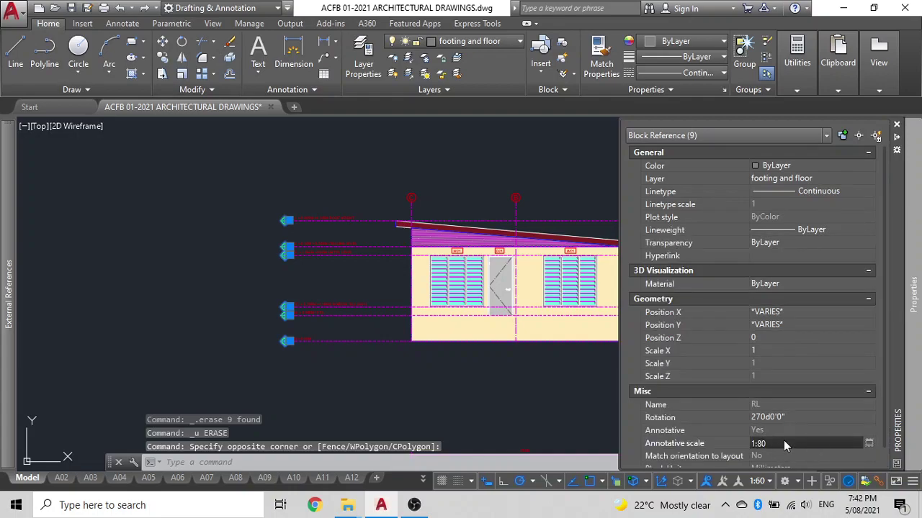
pyautogui.click(869, 445)
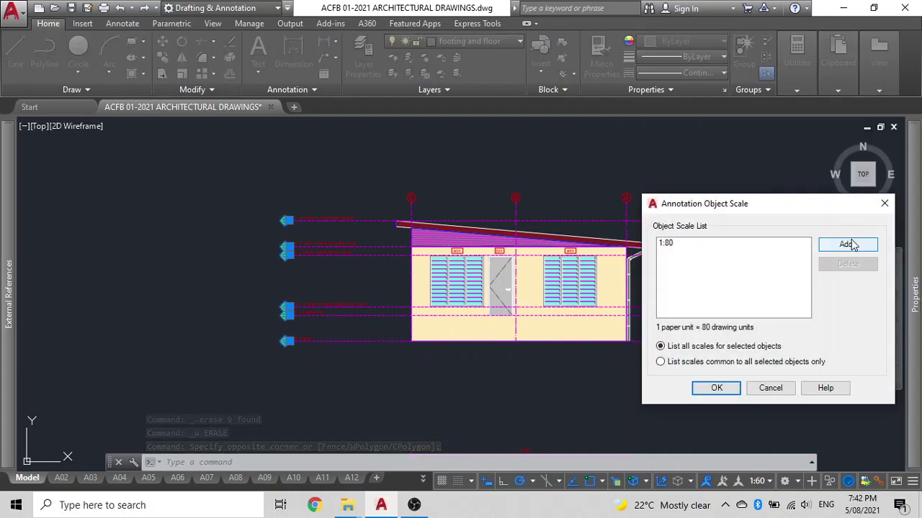
pyautogui.click(847, 245)
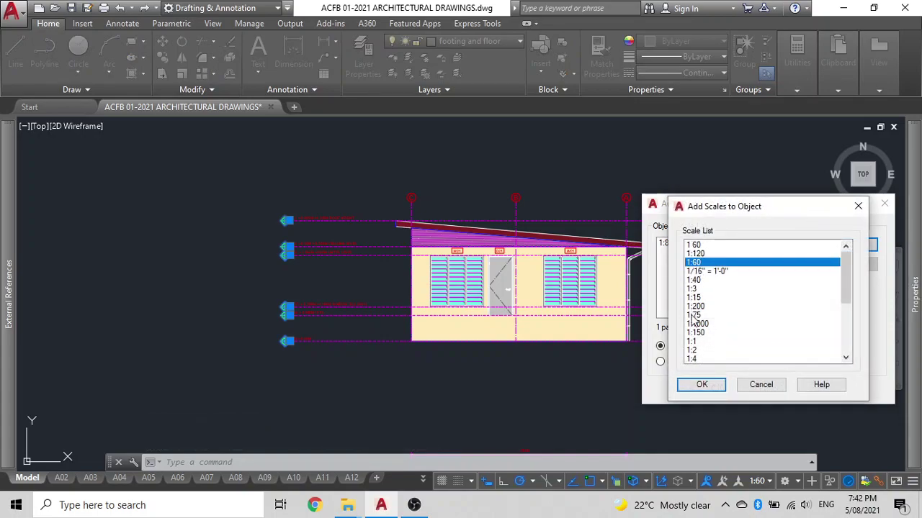
pyautogui.click(702, 386)
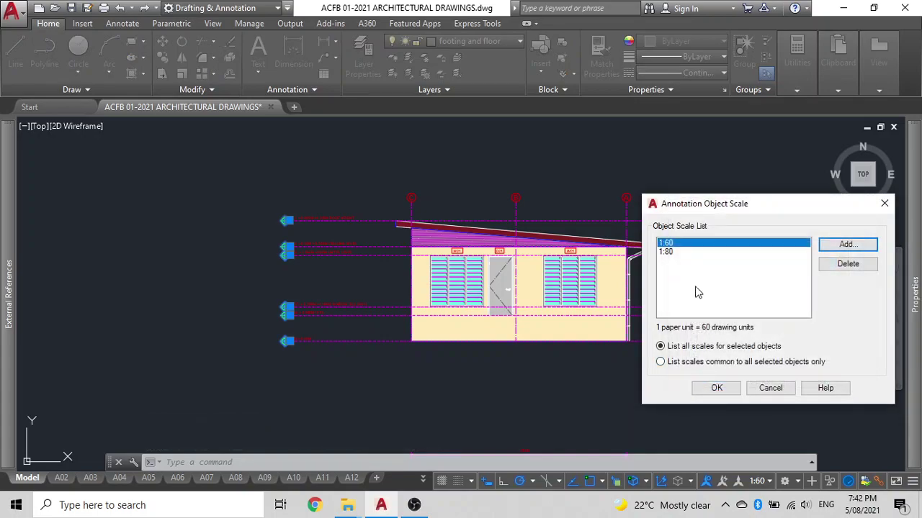
pyautogui.click(669, 252)
pyautogui.click(847, 264)
pyautogui.click(717, 388)
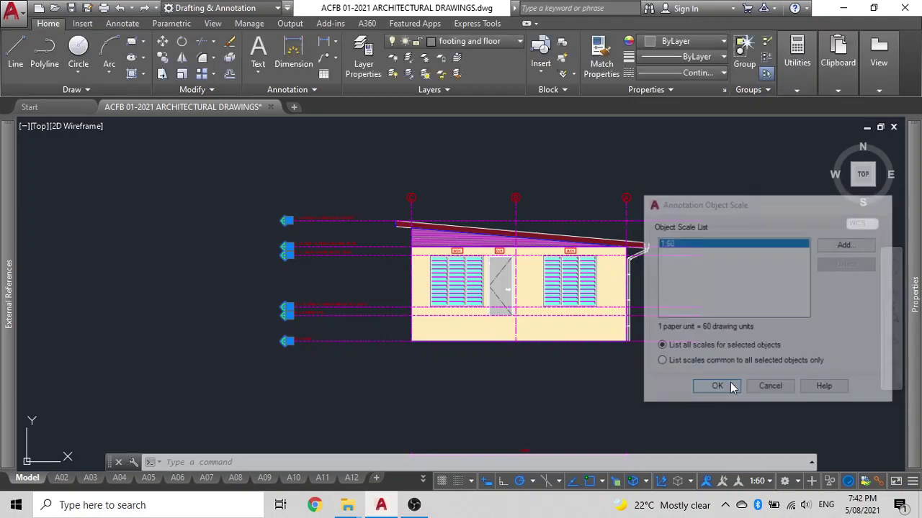
pyautogui.click(274, 342)
pyautogui.press('Escape')
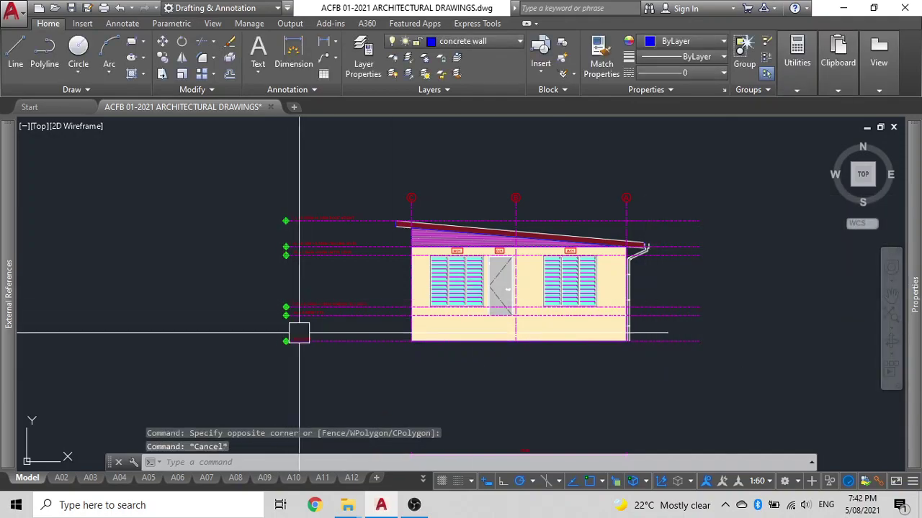
# Move the three grid lines and the wall hatch 6500 straight up, clear of the elevation
pyautogui.moveTo(467, 344); pyautogui.dragTo(345, 314, button='middle')
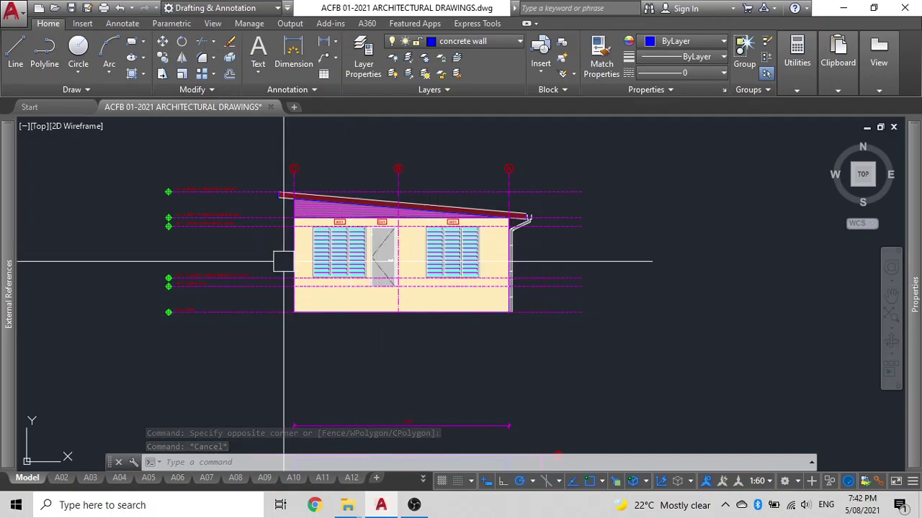
pyautogui.scroll(5, 295, 295)
pyautogui.scroll(-5, 304, 335)
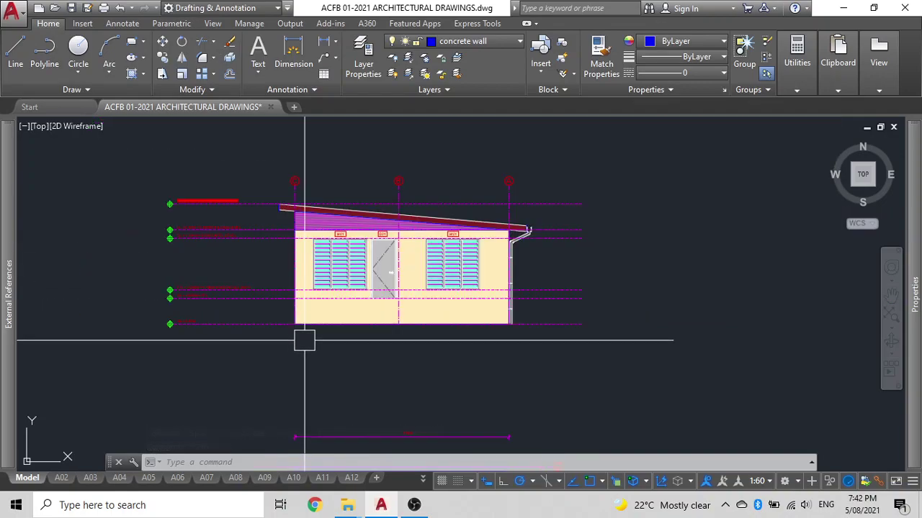
pyautogui.click(594, 212)
pyautogui.click(261, 165)
pyautogui.scroll(4, 430, 379)
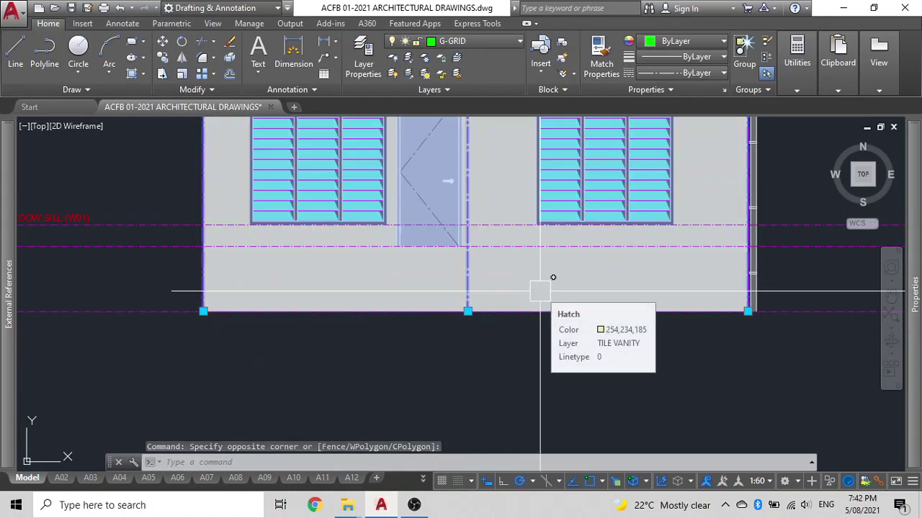
pyautogui.click(540, 292)
pyautogui.scroll(-4, 540, 277)
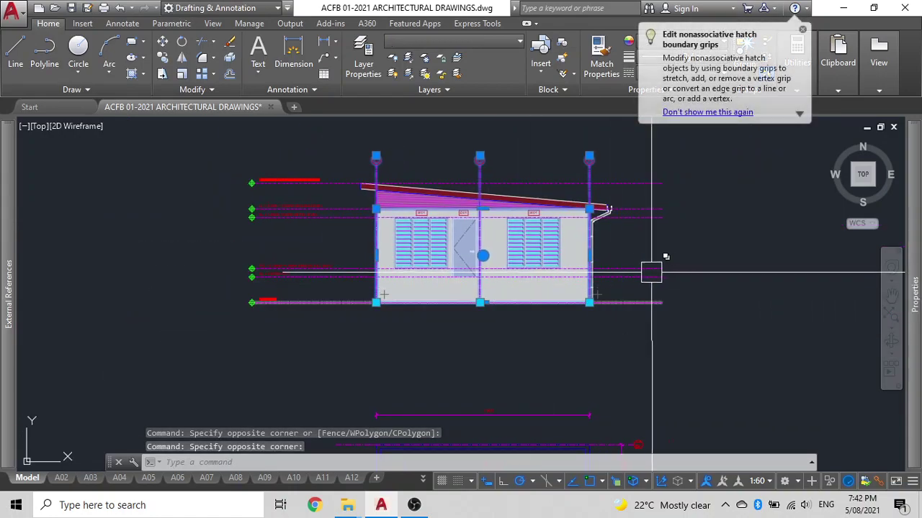
pyautogui.moveTo(737, 290); pyautogui.dragTo(627, 301, button='middle')
pyautogui.write('m')
pyautogui.press('Return')
pyautogui.click(655, 340)
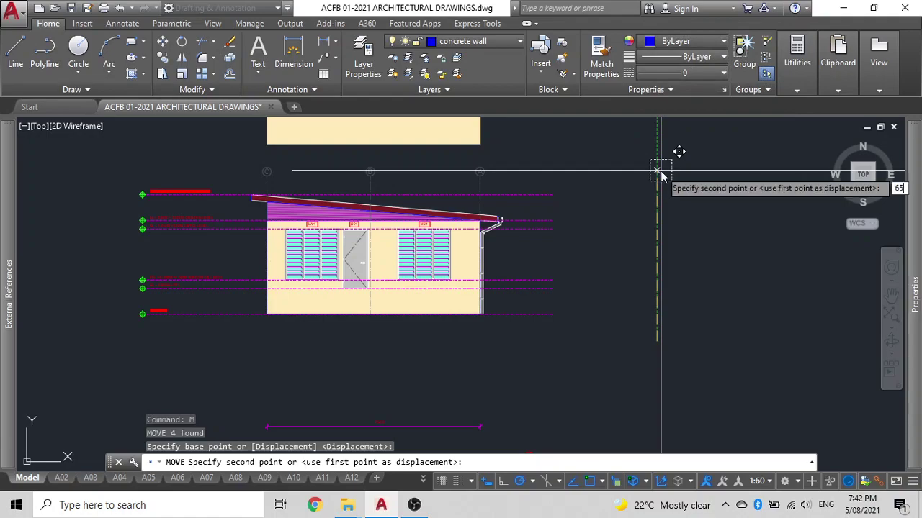
pyautogui.press('Return')
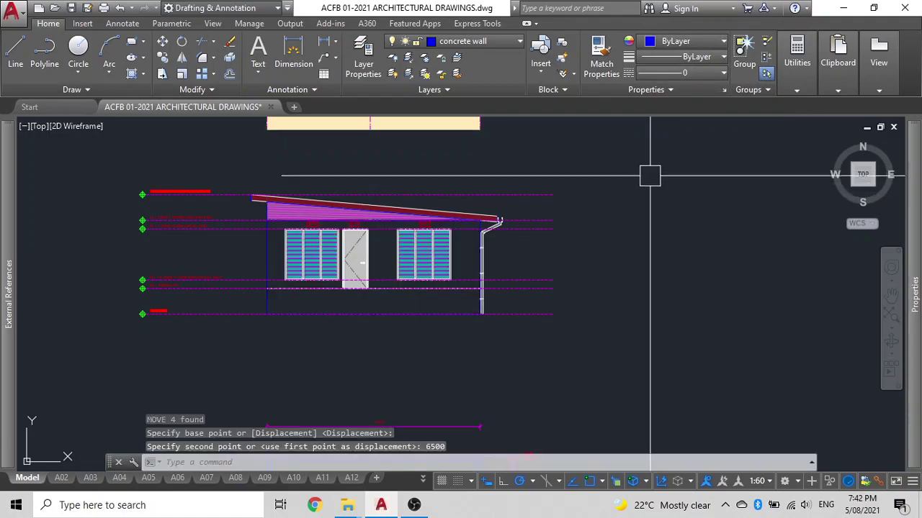
# Send the FFL level line to the back of the draw order, behind the floor line under the door
pyautogui.click(367, 279)
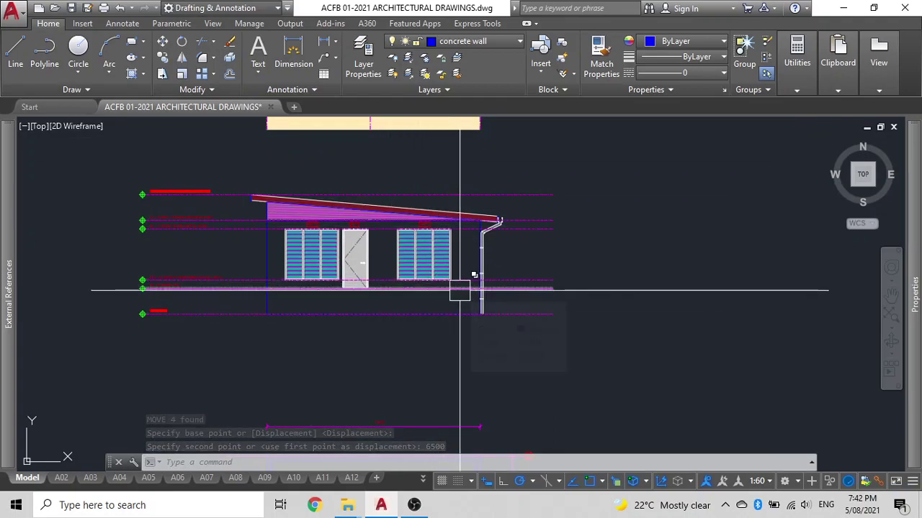
pyautogui.scroll(6, 214, 289)
pyautogui.moveTo(208, 316); pyautogui.dragTo(251, 326, button='middle')
pyautogui.scroll(-4, 251, 326)
pyautogui.scroll(3, 188, 317)
pyautogui.click(183, 313)
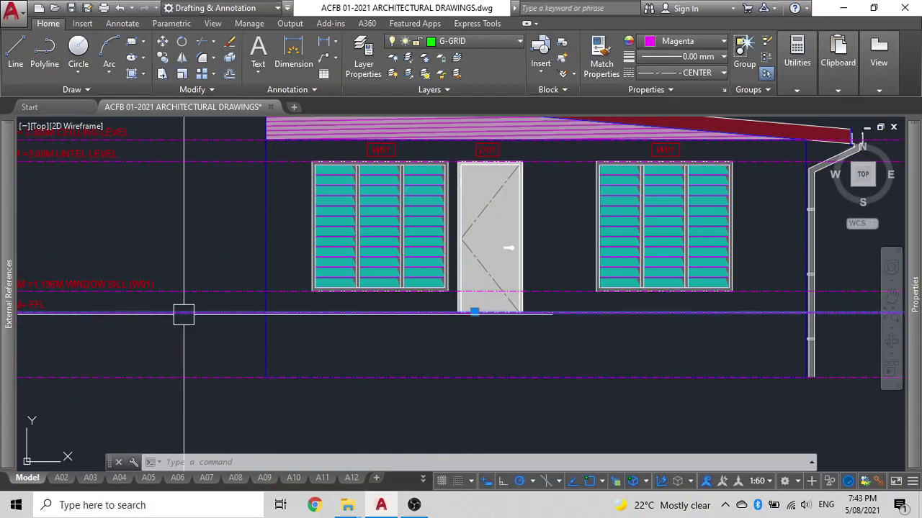
pyautogui.write('dr')
pyautogui.press('Return')
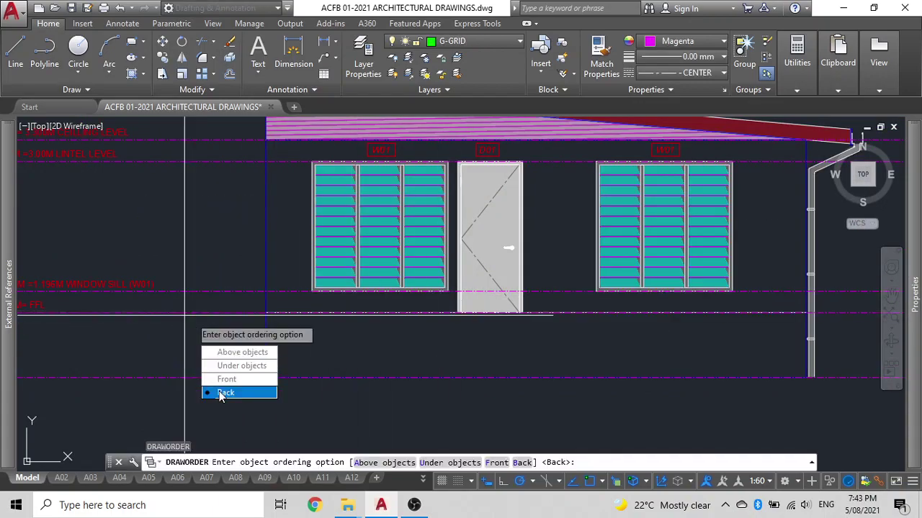
pyautogui.click(221, 393)
pyautogui.click(305, 314)
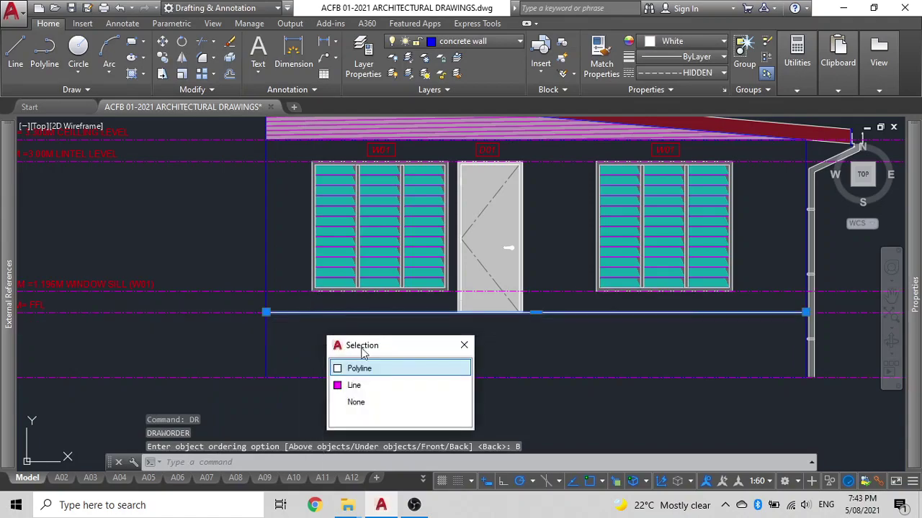
pyautogui.moveTo(576, 370); pyautogui.dragTo(584, 330, button='middle')
pyautogui.press('Escape')
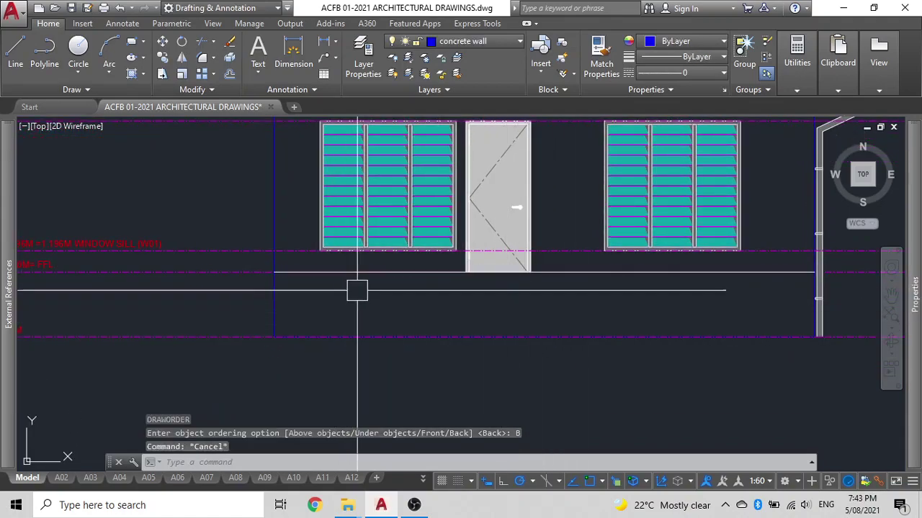
# Offset the elevation's floor line at FFL downward by 50
pyautogui.write('o')
pyautogui.press('Return')
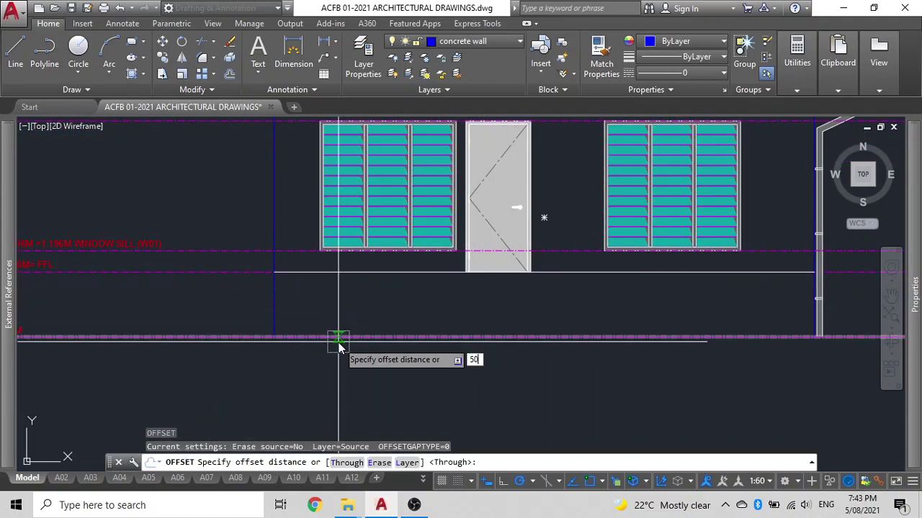
pyautogui.press('Return')
pyautogui.click(368, 327)
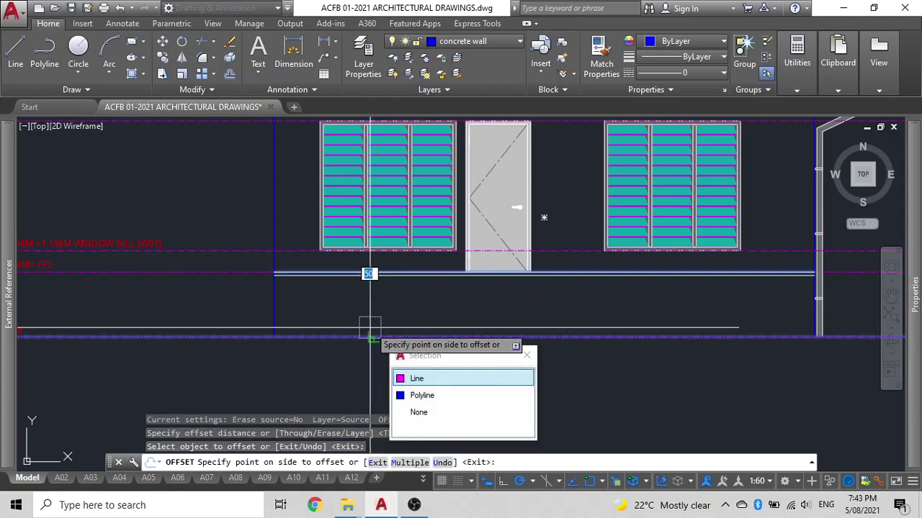
pyautogui.click(370, 312)
pyautogui.press('Escape')
# Examine the floor edge at FFL in the elevation and the porch area of the floor plan below it
pyautogui.scroll(6, 303, 281)
pyautogui.click(291, 274)
pyautogui.scroll(-2, 405, 274)
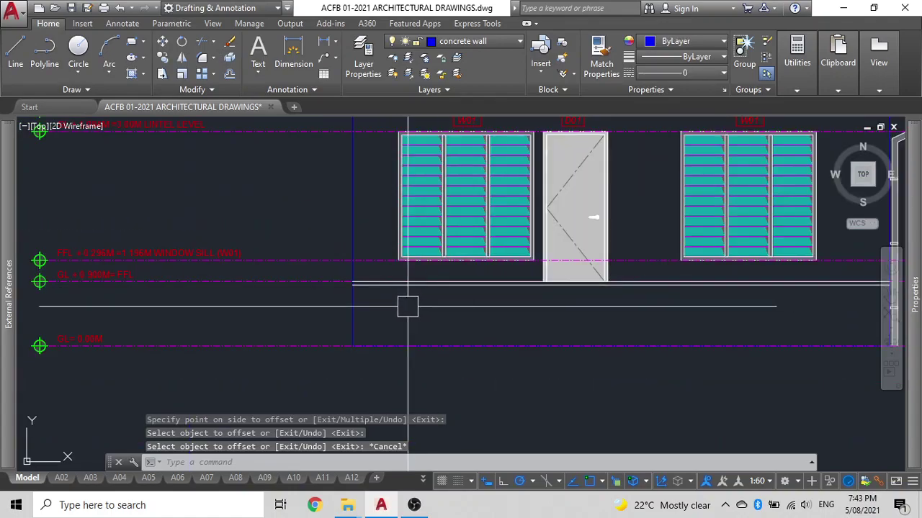
pyautogui.scroll(2, 358, 283)
pyautogui.scroll(-2, 433, 297)
pyautogui.moveTo(411, 291); pyautogui.dragTo(311, 284, button='middle')
pyautogui.scroll(2, 843, 292)
pyautogui.scroll(-6, 778, 295)
pyautogui.moveTo(774, 295); pyautogui.dragTo(726, 137, button='middle')
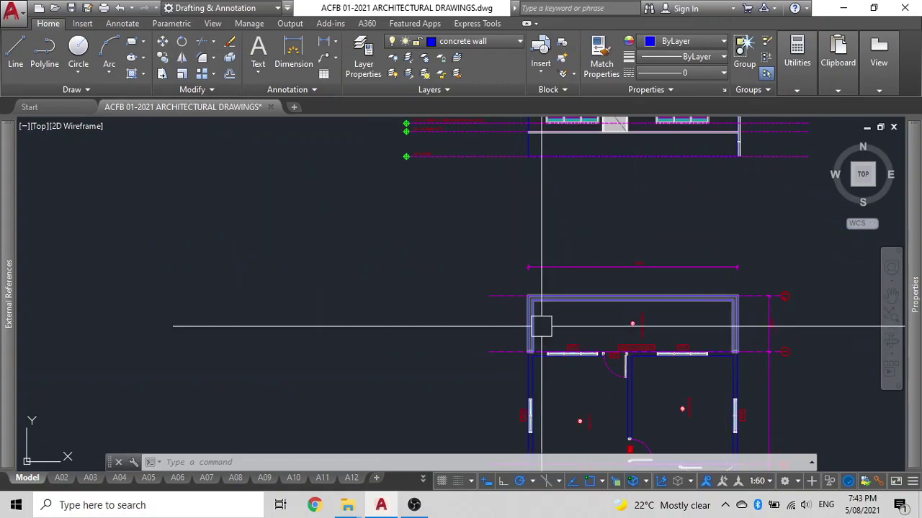
# Examine the double floor line at FFL in the elevation, where it meets the wall edge near window W01
pyautogui.scroll(2, 672, 247)
pyautogui.scroll(2, 598, 300)
pyautogui.scroll(-4, 598, 300)
pyautogui.moveTo(598, 300); pyautogui.dragTo(577, 406, button='middle')
pyautogui.scroll(3, 477, 239)
pyautogui.scroll(2, 475, 362)
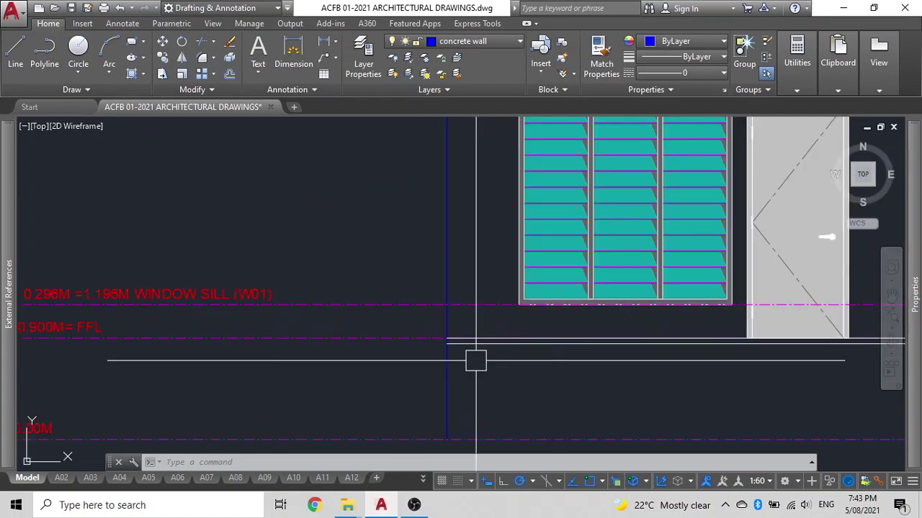
pyautogui.scroll(-2, 339, 321)
pyautogui.scroll(4, 346, 321)
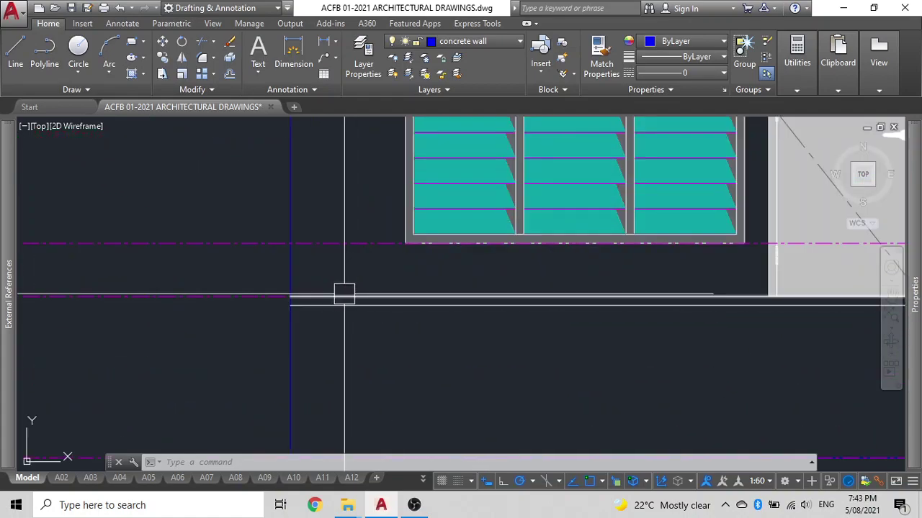
pyautogui.click(344, 289)
pyautogui.press('Escape')
pyautogui.press('Escape')
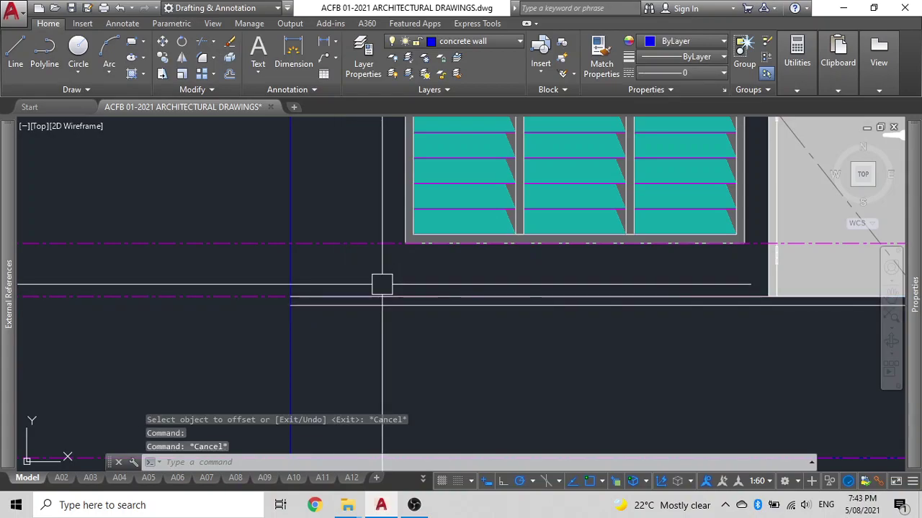
pyautogui.click(368, 306)
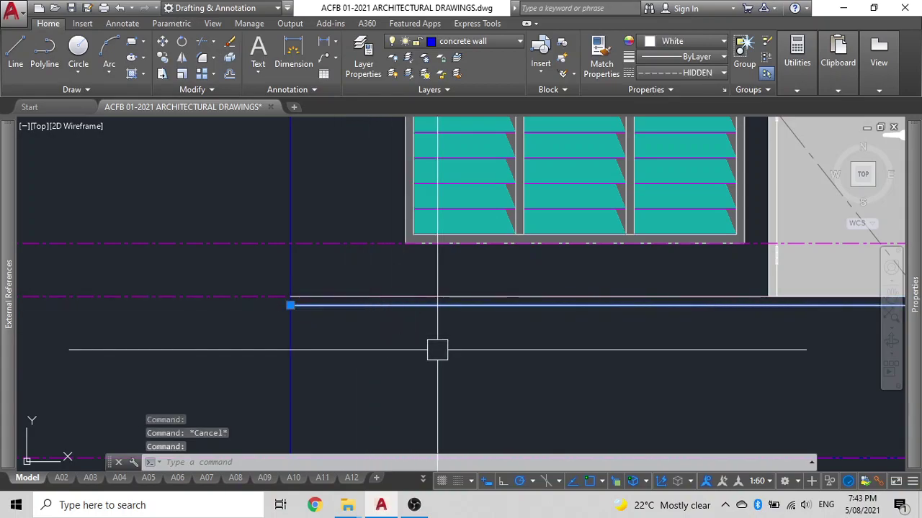
pyautogui.press('F1')
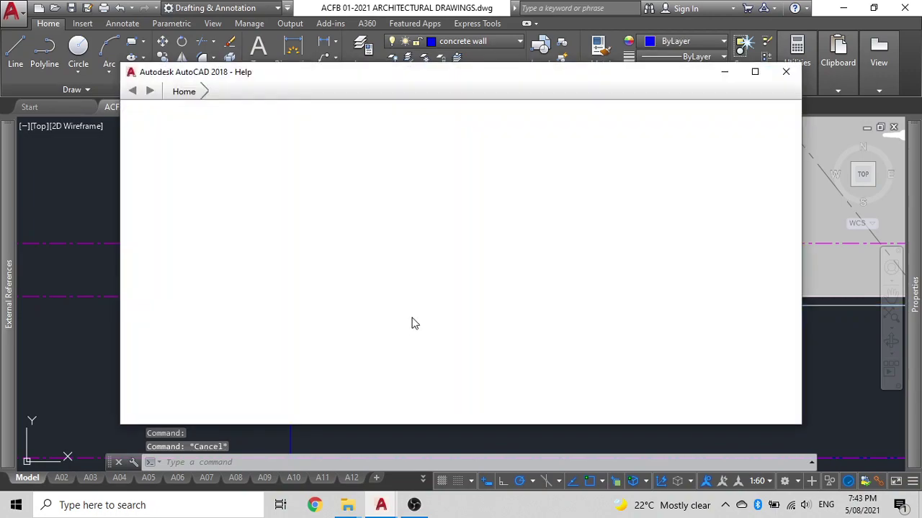
pyautogui.click(786, 72)
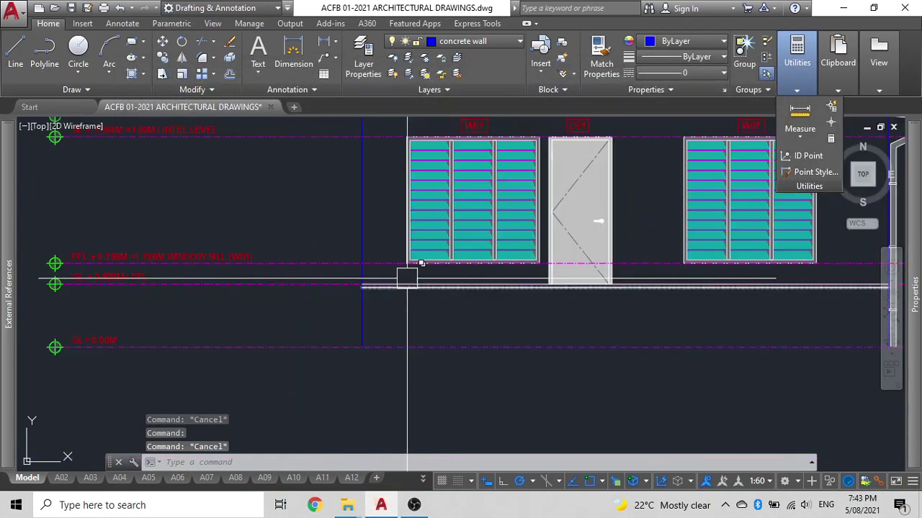
# Offset the lower floor line at FFL upward by 2400
pyautogui.scroll(-2, 479, 312)
pyautogui.moveTo(478, 313); pyautogui.dragTo(434, 314, button='middle')
pyautogui.scroll(2, 348, 301)
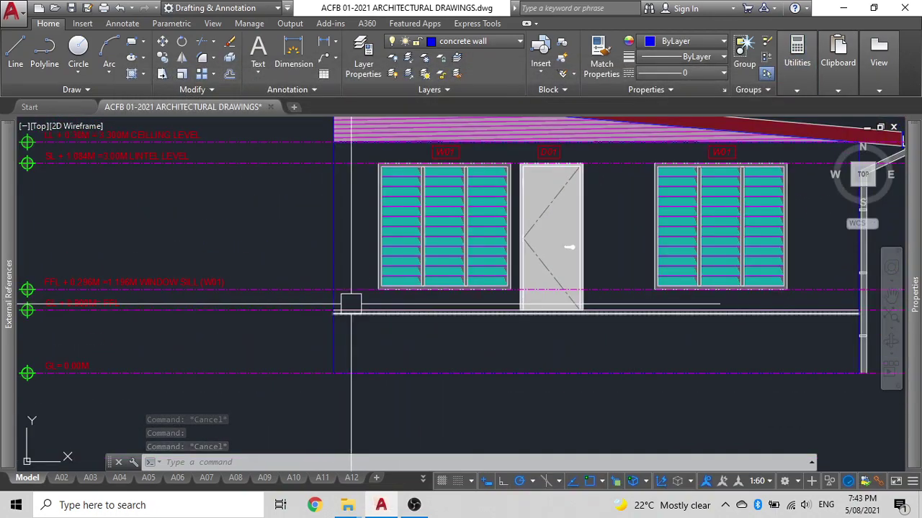
pyautogui.scroll(-2, 350, 303)
pyautogui.moveTo(331, 303); pyautogui.dragTo(266, 306, button='middle')
pyautogui.scroll(4, 300, 350)
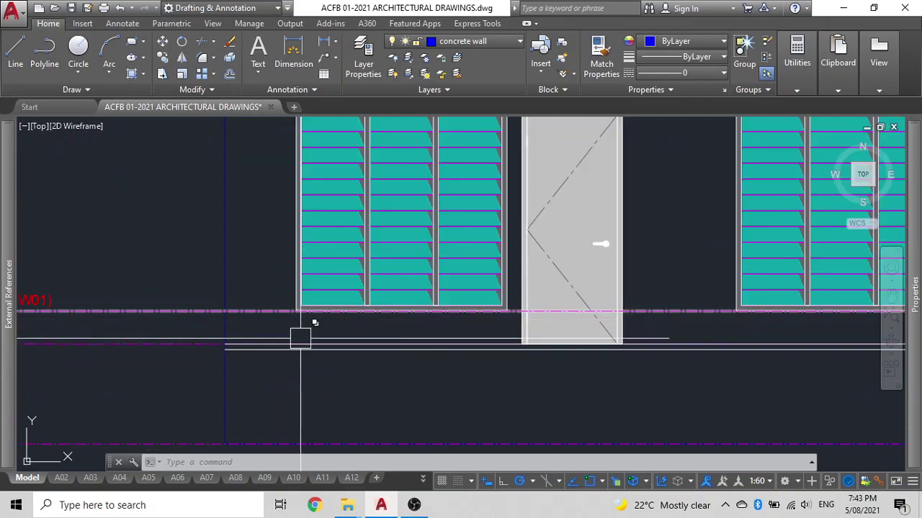
pyautogui.write('o')
pyautogui.press('Return')
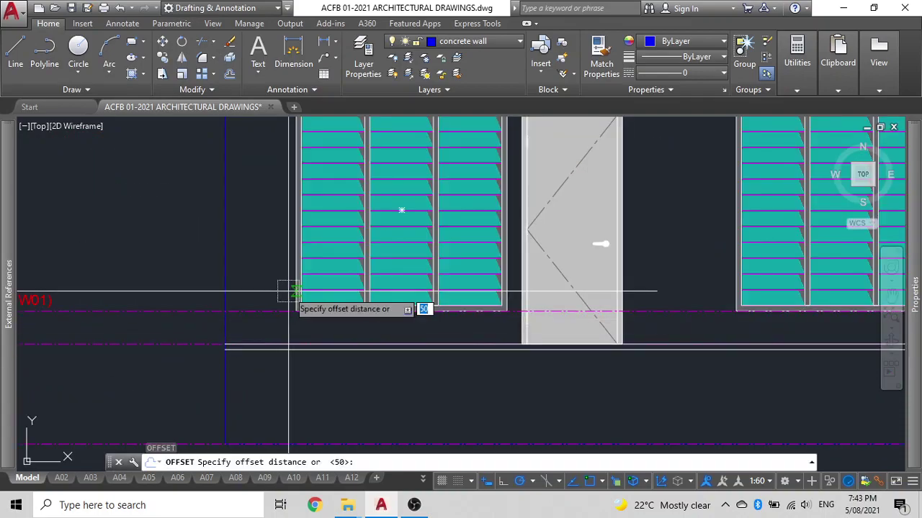
pyautogui.write('2400')
pyautogui.press('Return')
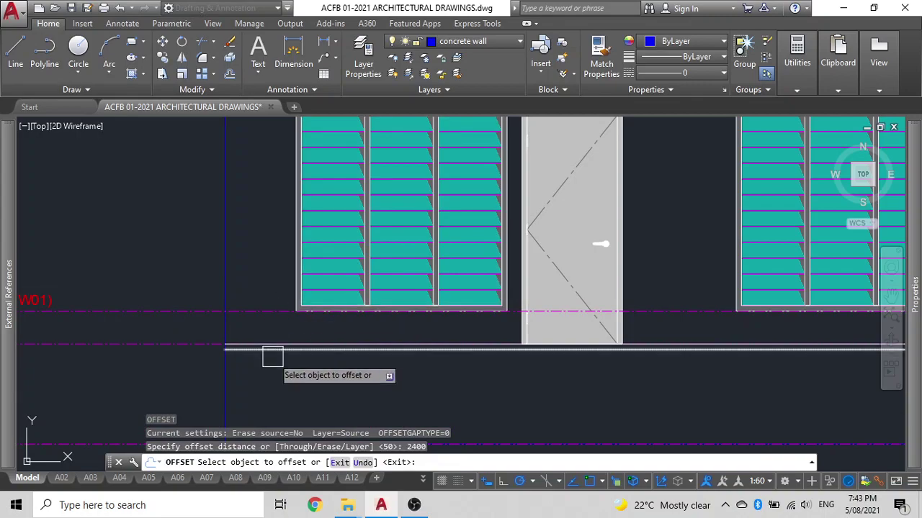
pyautogui.click(272, 348)
pyautogui.click(277, 206)
pyautogui.scroll(-5, 319, 303)
pyautogui.scroll(4, 321, 219)
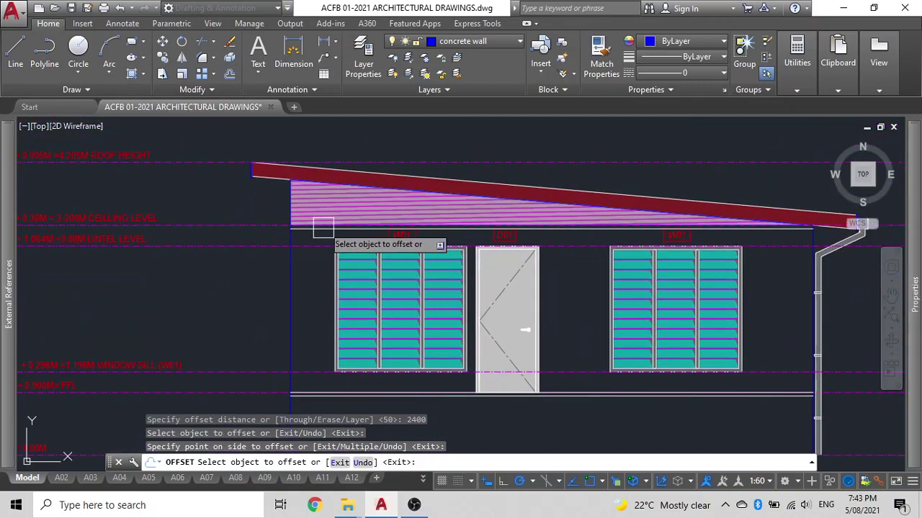
pyautogui.press('Escape')
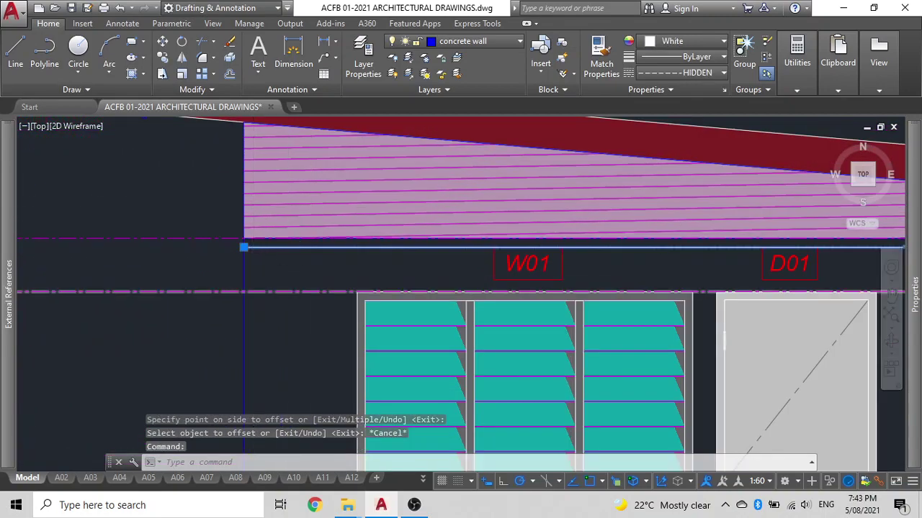
# Examine the line just below the ceiling level at both wall edges and its relation to the roof overhangs
pyautogui.scroll(-3, 291, 252)
pyautogui.scroll(3, 275, 263)
pyautogui.scroll(-2, 279, 262)
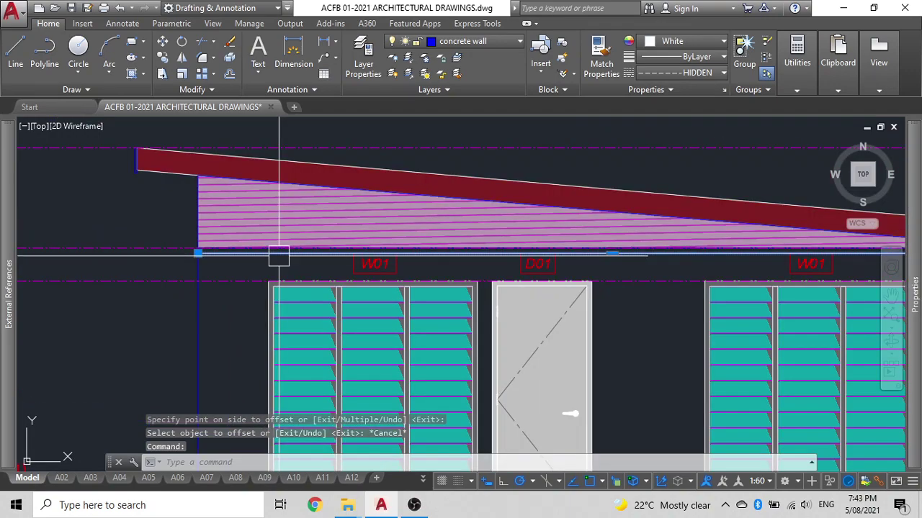
pyautogui.moveTo(841, 245); pyautogui.dragTo(563, 260, button='middle')
pyautogui.scroll(3, 746, 268)
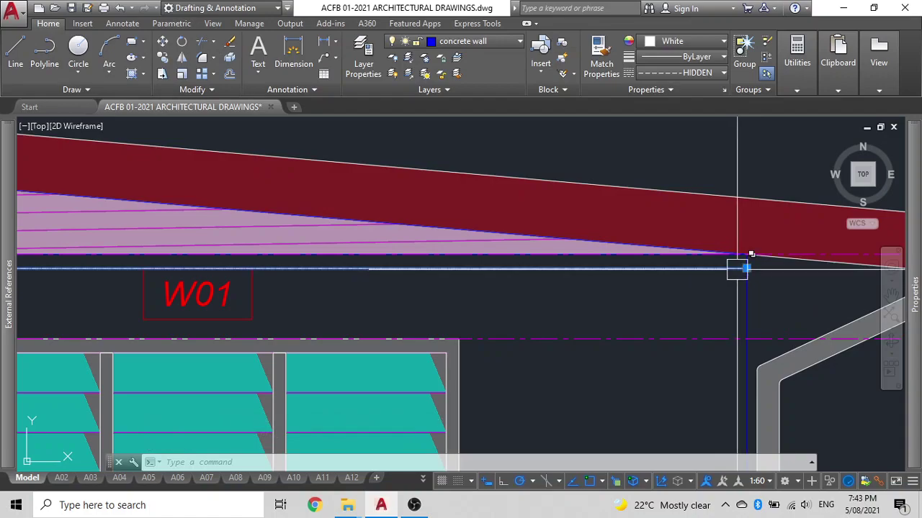
pyautogui.scroll(-2, 745, 291)
pyautogui.moveTo(763, 276)
pyautogui.mouseDown(button='middle')
pyautogui.moveTo(782, 269)
pyautogui.moveTo(850, 142)
pyautogui.mouseUp(button='middle')
pyautogui.scroll(-2, 620, 267)
pyautogui.moveTo(633, 267); pyautogui.dragTo(811, 228, button='middle')
pyautogui.scroll(-2, 523, 276)
pyautogui.moveTo(516, 273); pyautogui.dragTo(480, 285, button='middle')
pyautogui.scroll(2, 259, 208)
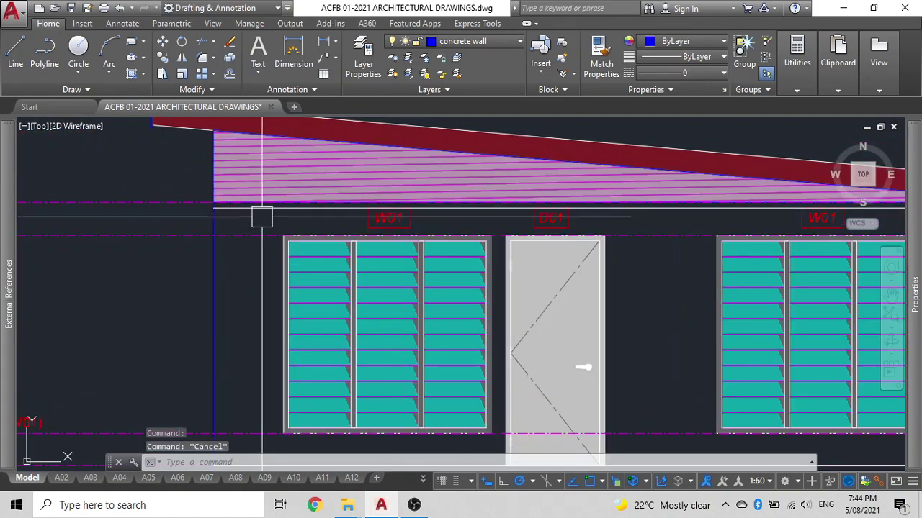
pyautogui.click(270, 216)
pyautogui.scroll(-2, 220, 216)
pyautogui.moveTo(220, 216); pyautogui.dragTo(425, 229, button='middle')
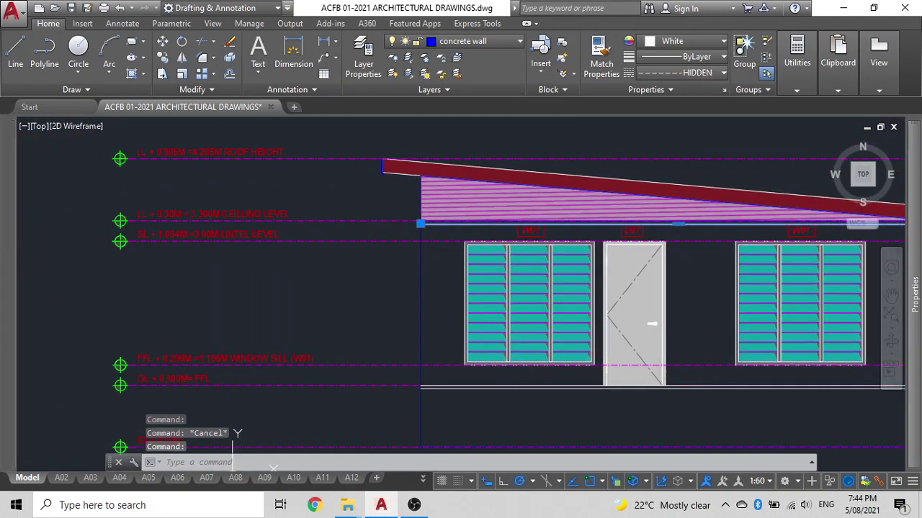
pyautogui.press('Escape')
pyautogui.scroll(2, 400, 227)
# Try to stretch the left end of the line below the ceiling level 600 outward past the wall
pyautogui.click(410, 230)
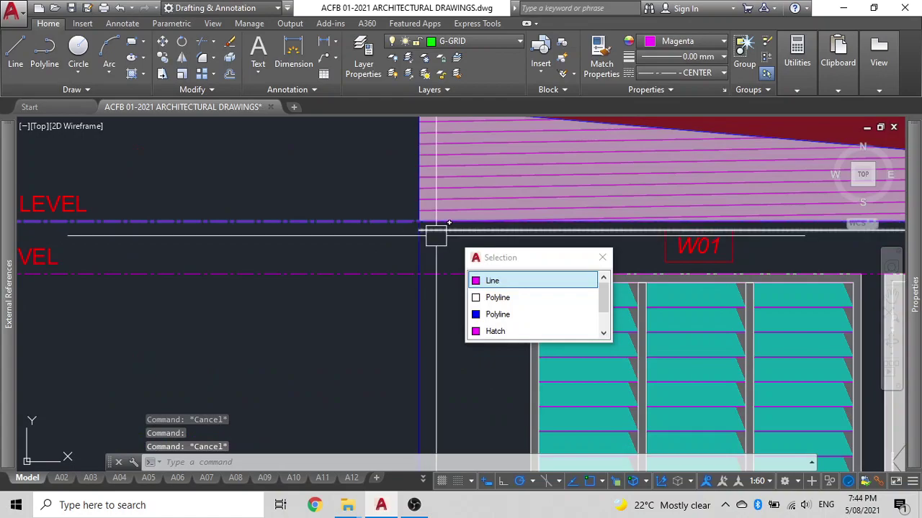
pyautogui.press('Escape')
pyautogui.click(418, 231)
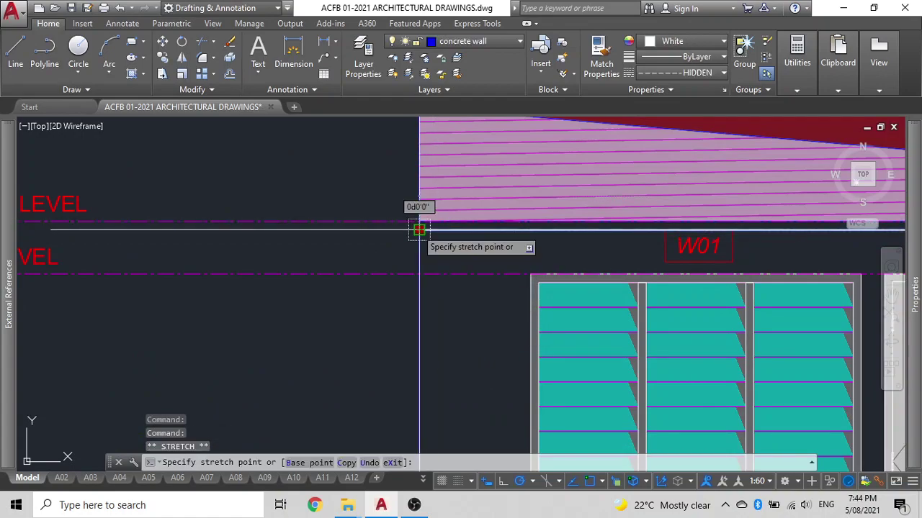
pyautogui.scroll(-2, 387, 219)
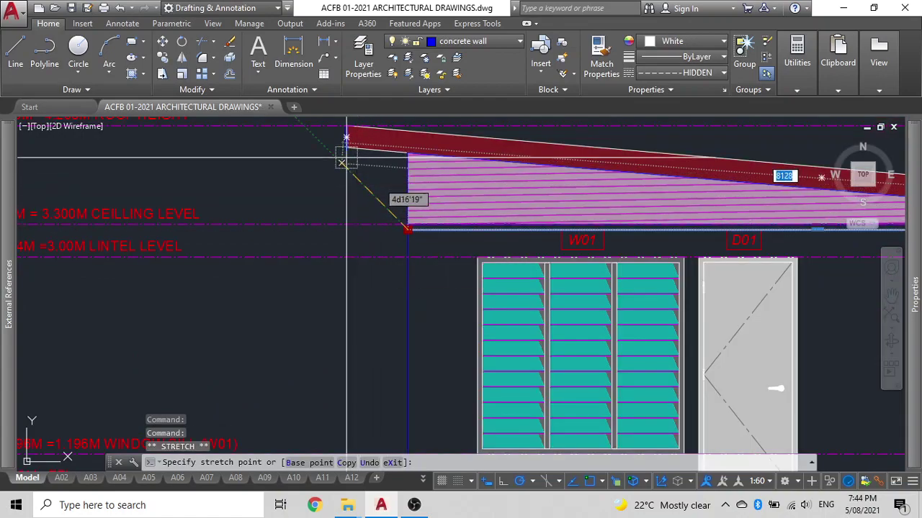
pyautogui.scroll(2, 362, 238)
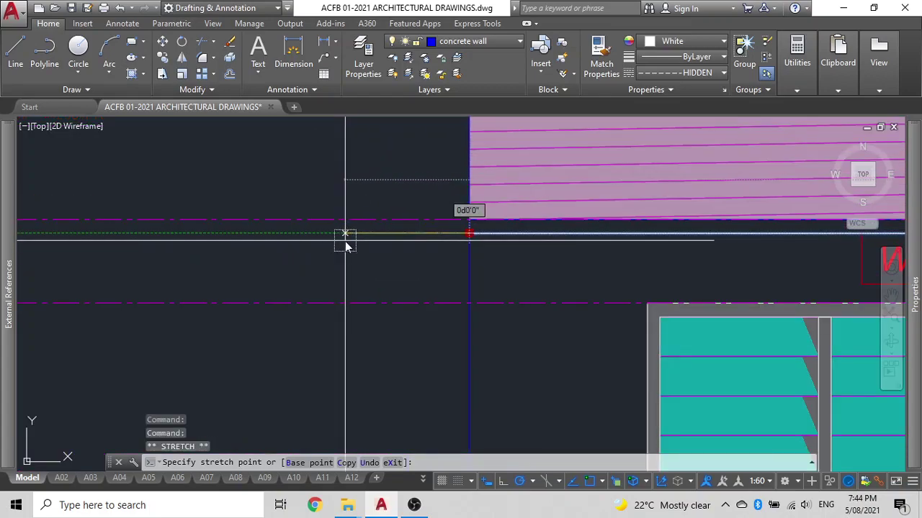
pyautogui.write('600')
pyautogui.press('Return')
pyautogui.scroll(-6, 404, 247)
pyautogui.press('Escape')
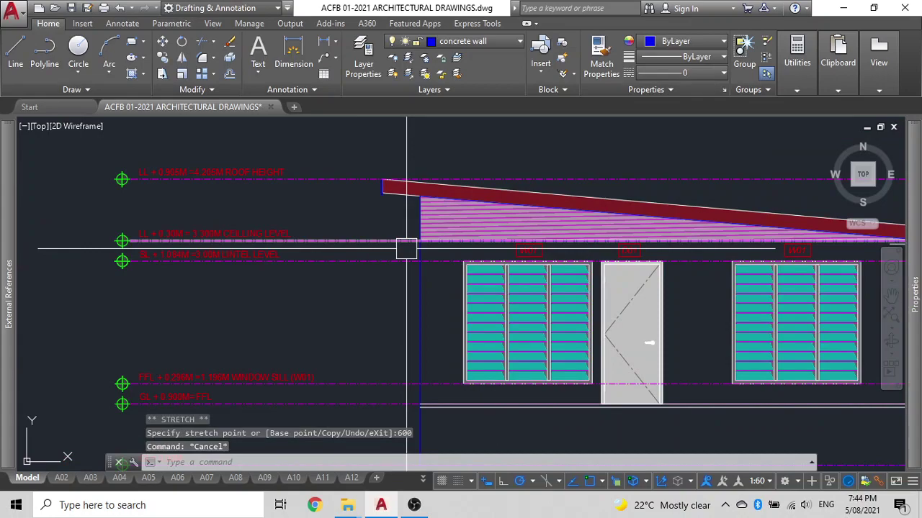
# Undo the last stretch of the line below the ceiling level
pyautogui.hotkey('ctrl', 'z')
pyautogui.hotkey('ctrl', 'z')
pyautogui.hotkey('ctrl', 'z')
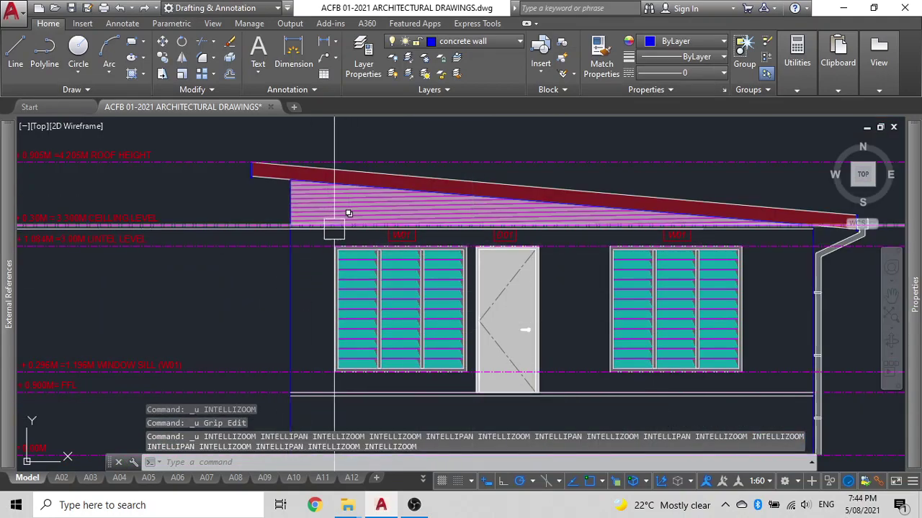
# Draw a vertical construction line through the left end of the line below the ceiling level, along the wall edge
pyautogui.scroll(4, 333, 231)
pyautogui.moveTo(207, 236); pyautogui.dragTo(362, 254, button='middle')
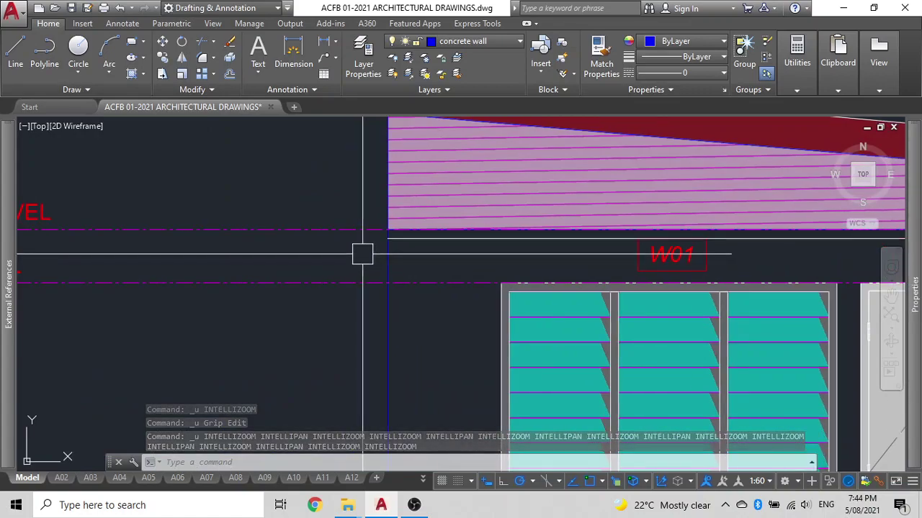
pyautogui.write('xl')
pyautogui.press('Return')
pyautogui.click(387, 238)
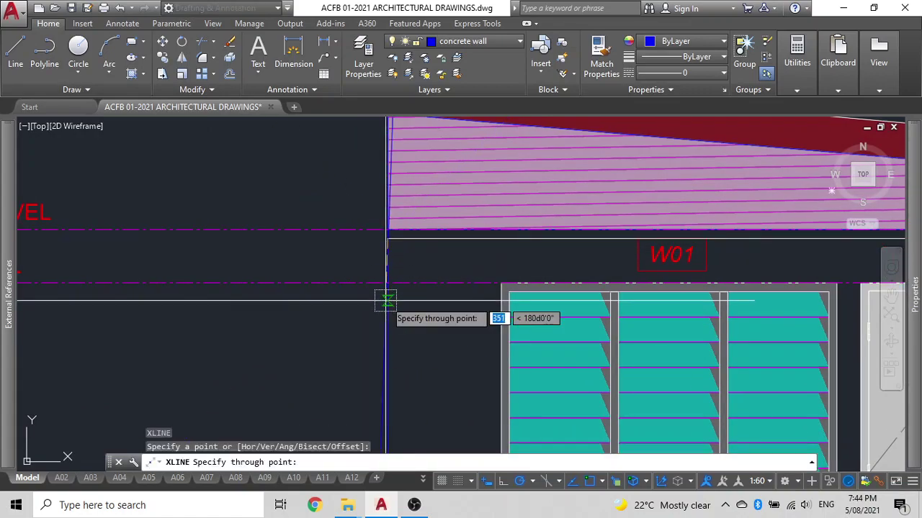
pyautogui.press('Escape')
# Offset the vertical construction line at the wall edge outward to the left by 600
pyautogui.write('o')
pyautogui.press('Return')
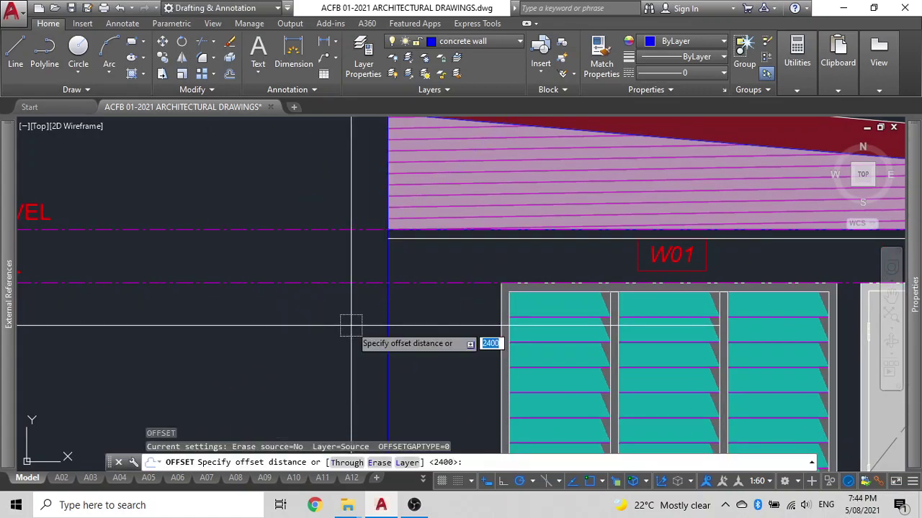
pyautogui.write('600')
pyautogui.press('Return')
pyautogui.click(390, 296)
pyautogui.click(287, 319)
pyautogui.press('Escape')
pyautogui.click(445, 247)
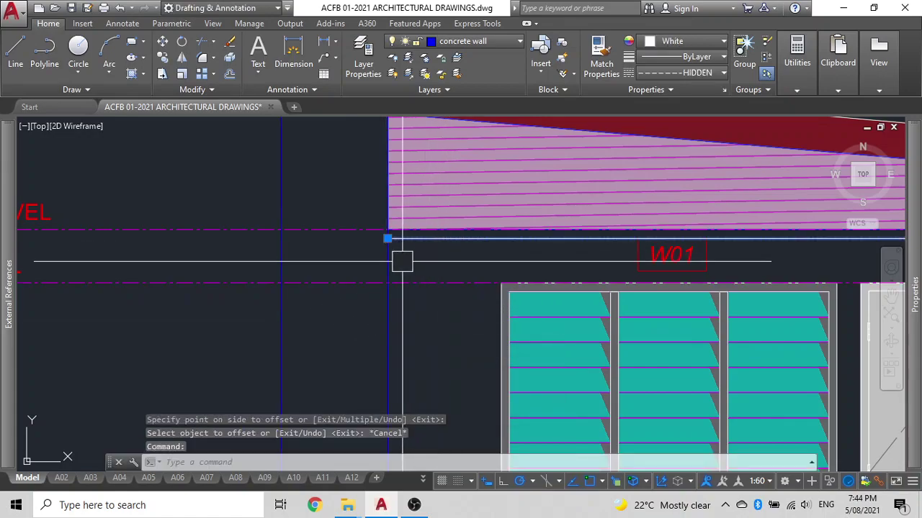
pyautogui.press('BackSpace')
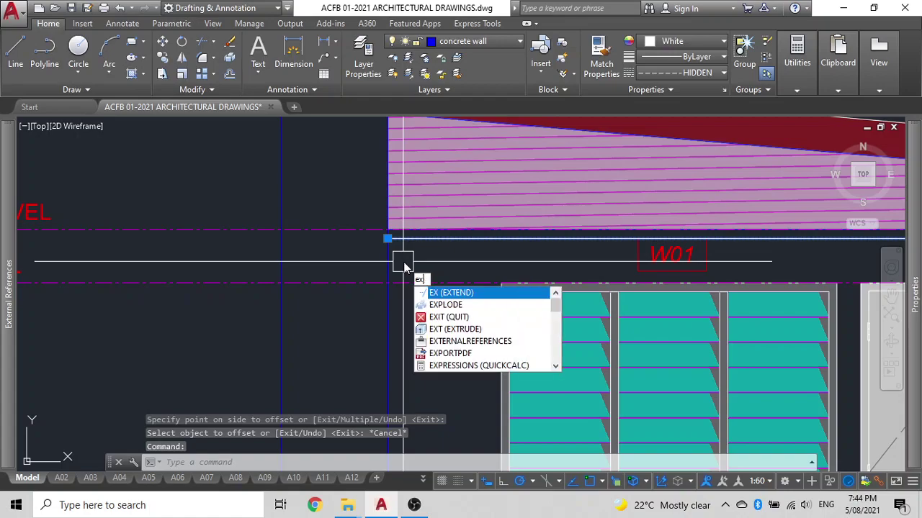
pyautogui.click(449, 293)
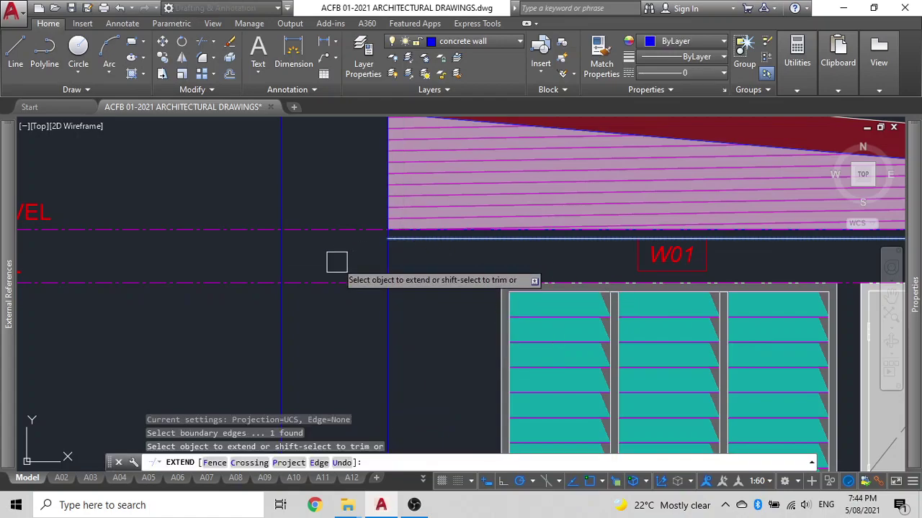
pyautogui.press('Escape')
# Extend the line below the ceiling level past the left wall edge to the outer construction line
pyautogui.click(282, 260)
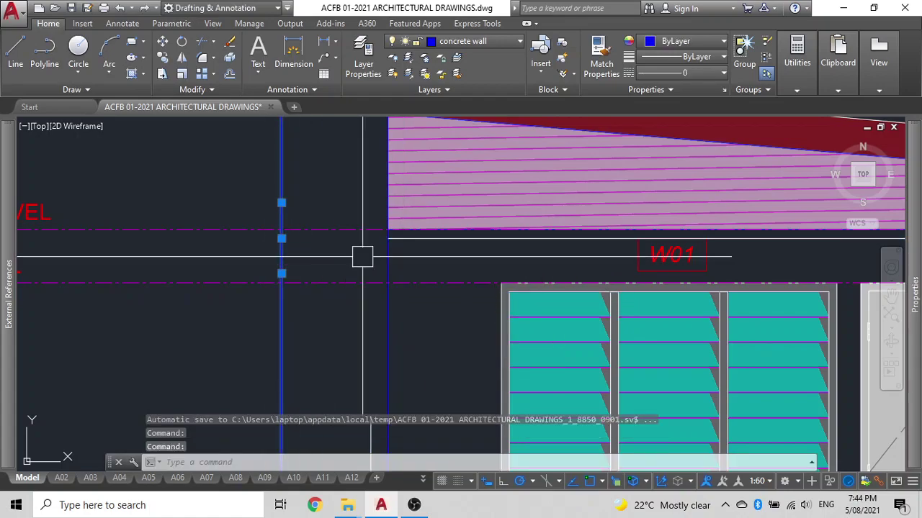
pyautogui.click(459, 237)
pyautogui.click(452, 247)
pyautogui.press('Return')
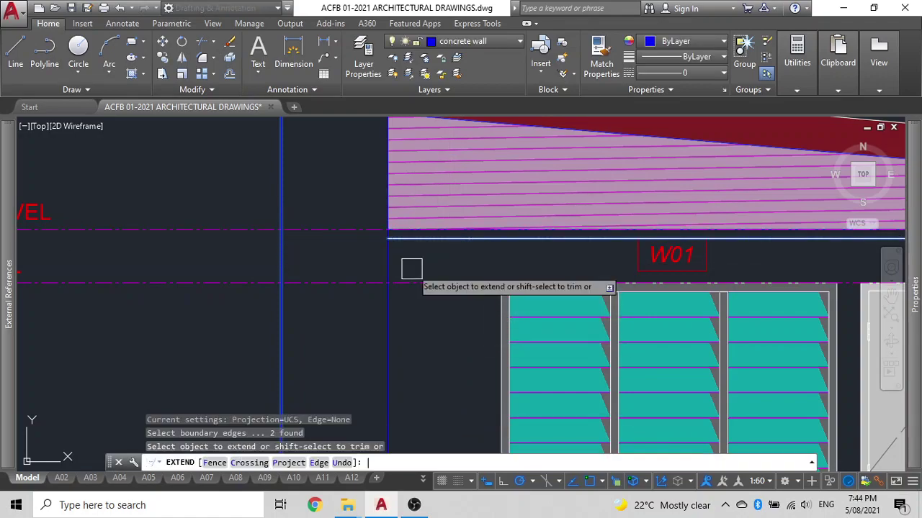
pyautogui.click(295, 269)
pyautogui.press('Escape')
pyautogui.scroll(-4, 291, 317)
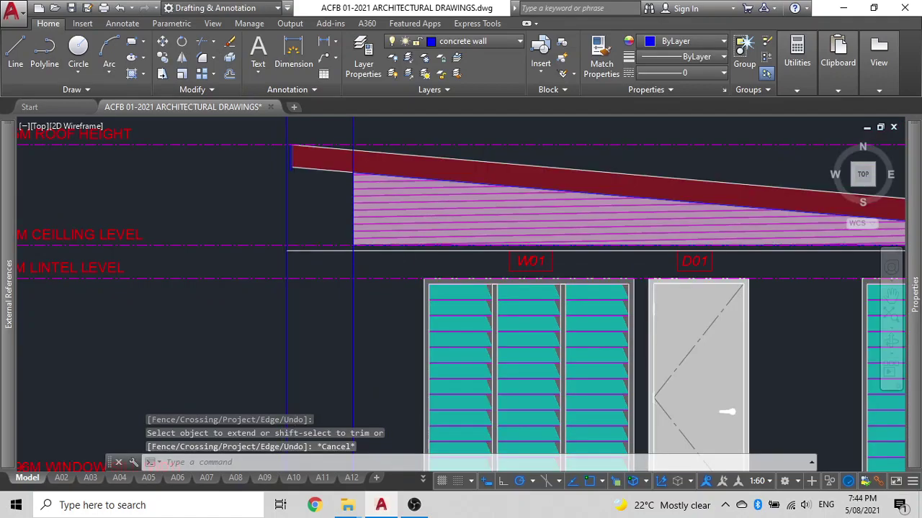
# Mirror the outer vertical construction line to the right side about the building's vertical centre axis, keeping the original
pyautogui.moveTo(300, 342); pyautogui.dragTo(291, 177, button='middle')
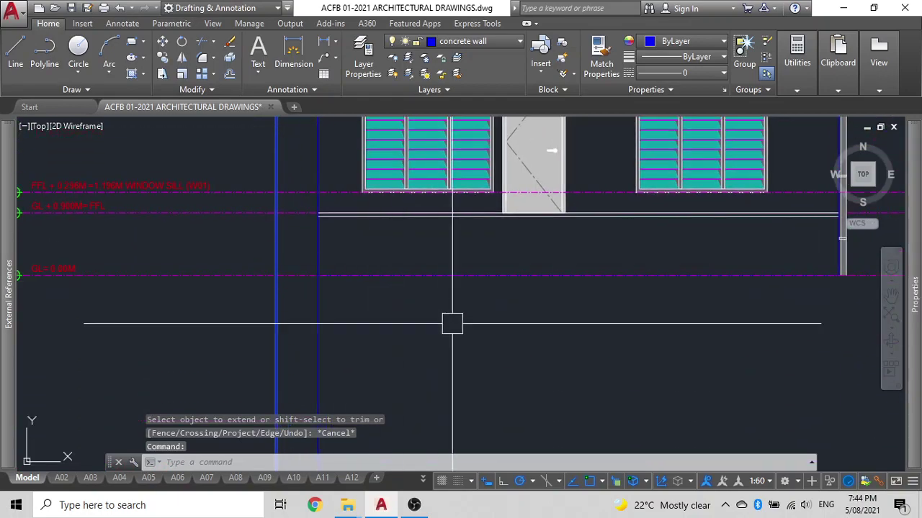
pyautogui.scroll(-2, 450, 324)
pyautogui.moveTo(516, 374); pyautogui.dragTo(424, 394, button='middle')
pyautogui.write('m')
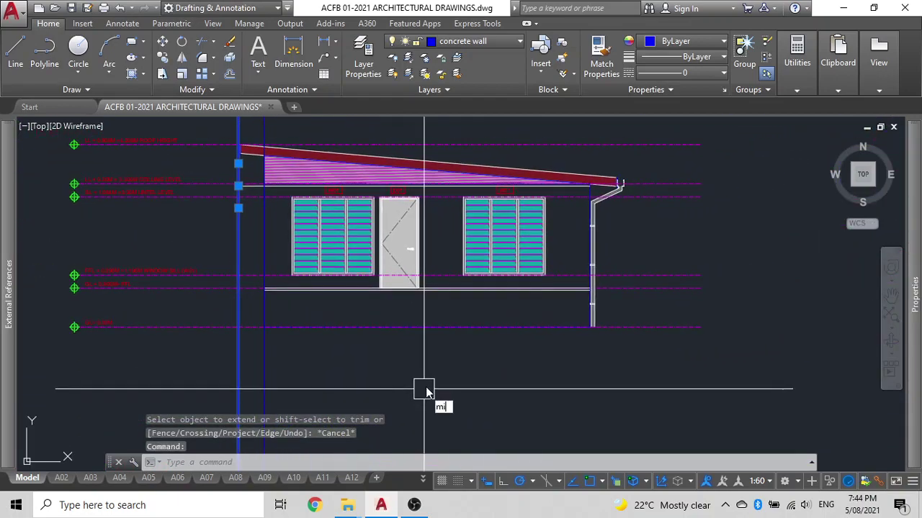
pyautogui.write('i')
pyautogui.press('Return')
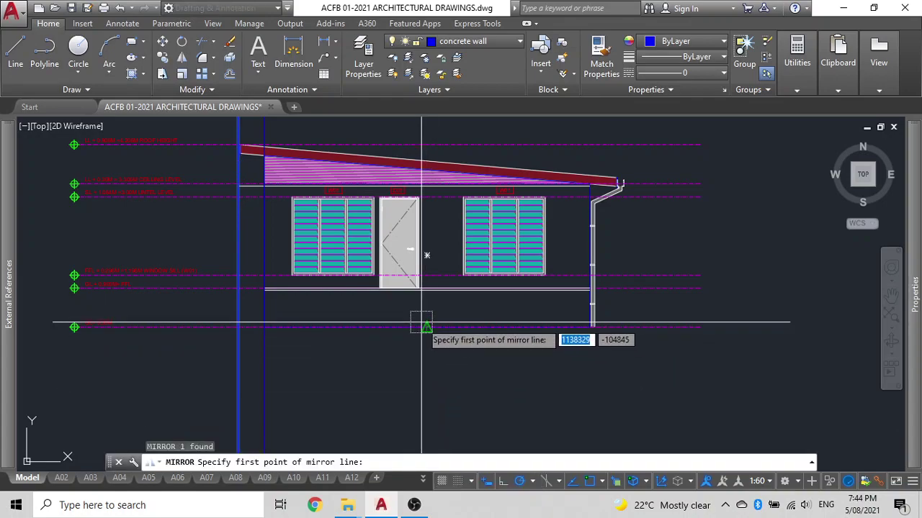
pyautogui.click(426, 327)
pyautogui.moveTo(457, 167); pyautogui.dragTo(461, 255, button='middle')
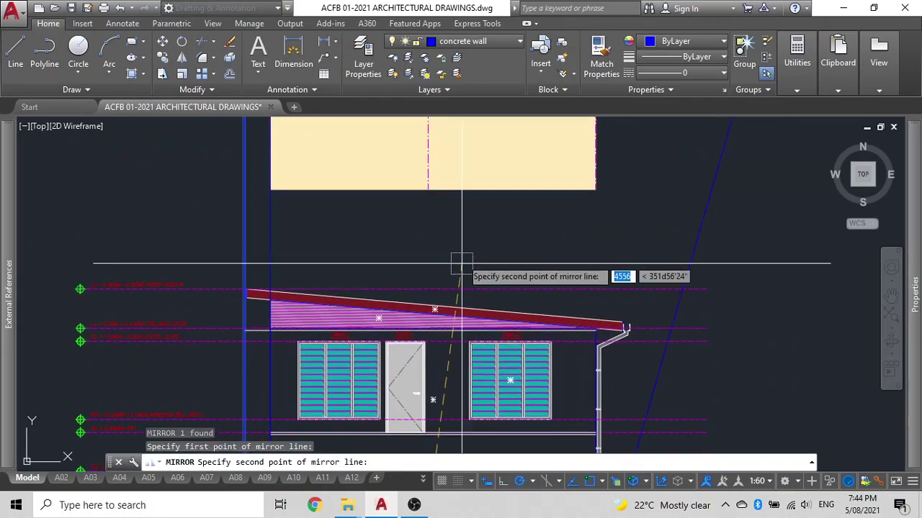
pyautogui.click(426, 228)
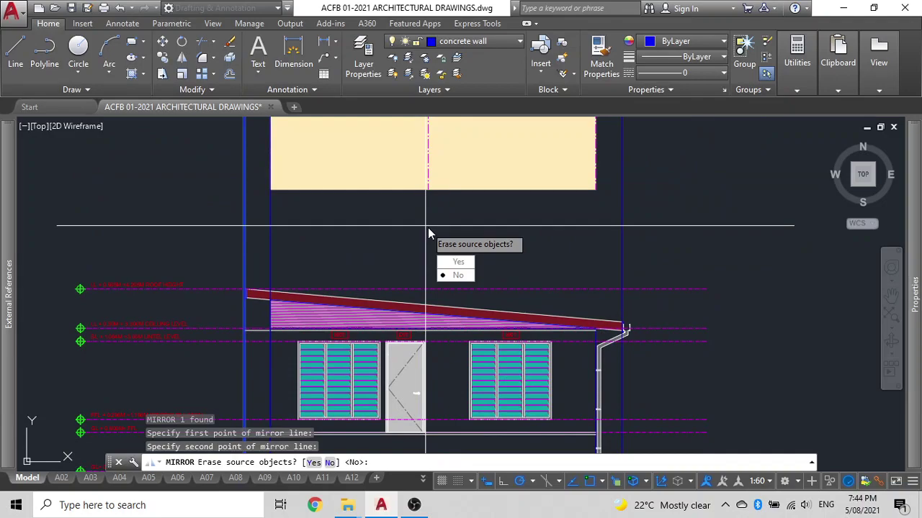
pyautogui.write('n')
pyautogui.press('Return')
# Extend the line below the ceiling level past the right wall edge to the mirrored construction line
pyautogui.scroll(5, 569, 274)
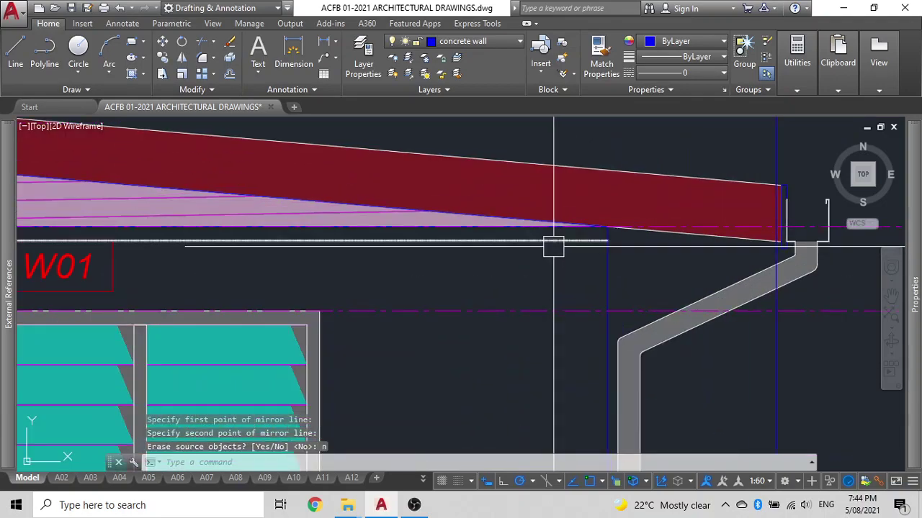
pyautogui.click(553, 244)
pyautogui.click(778, 365)
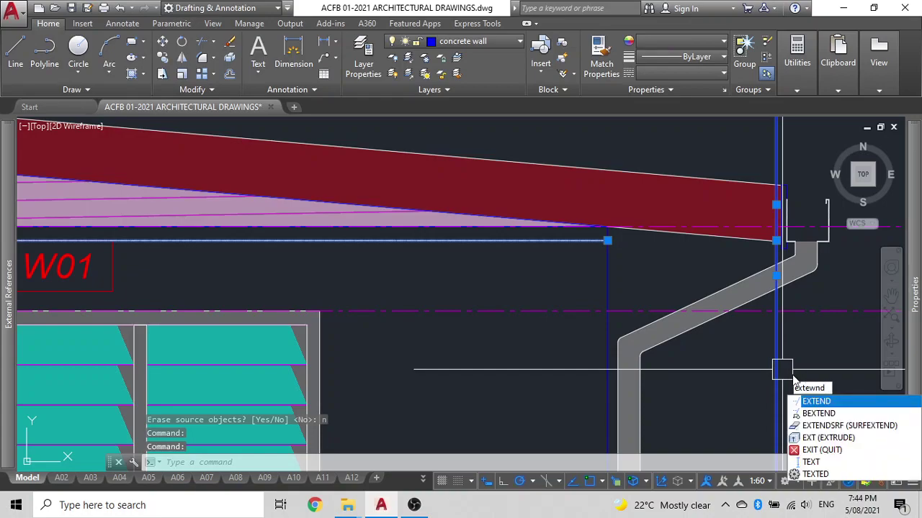
pyautogui.press('Return')
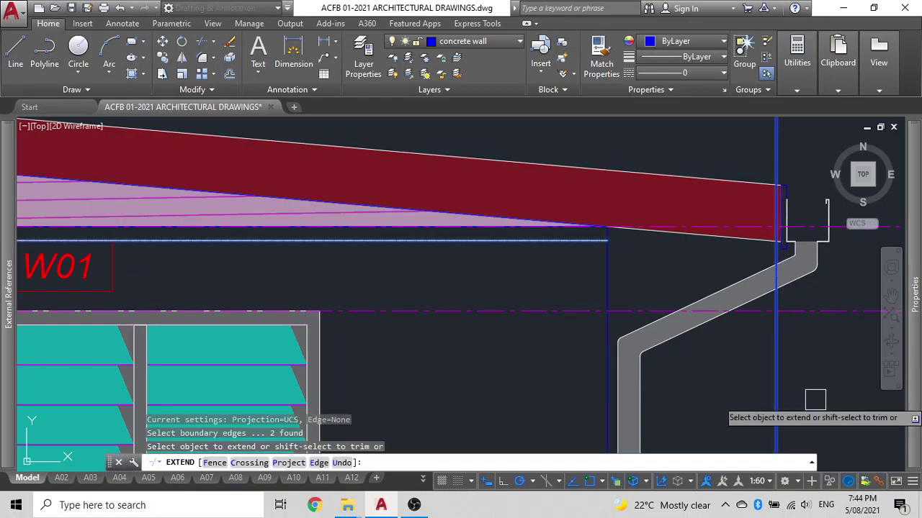
pyautogui.click(530, 245)
pyautogui.scroll(-2, 679, 289)
pyautogui.moveTo(676, 280); pyautogui.dragTo(546, 144, button='middle')
pyautogui.press('Escape')
pyautogui.scroll(-2, 606, 224)
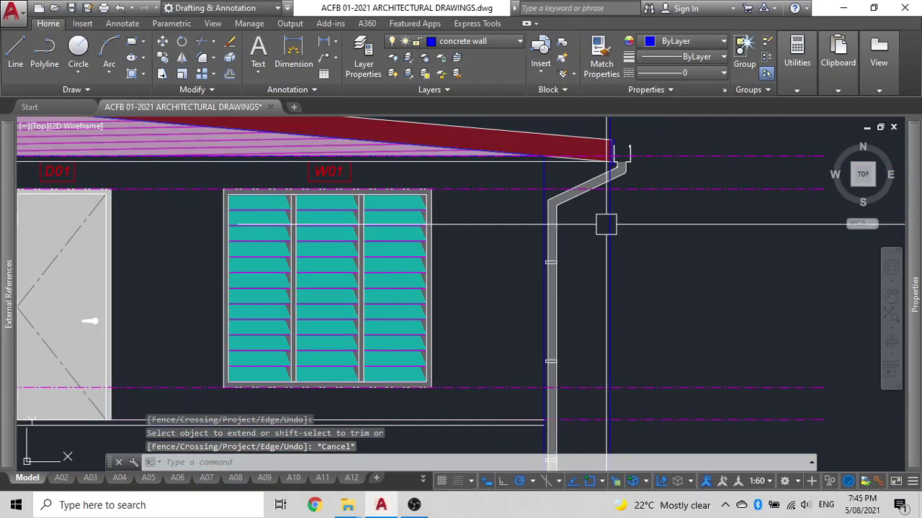
# Delete the two outer vertical construction lines beyond the left and right walls
pyautogui.click(628, 247)
pyautogui.click(588, 281)
pyautogui.scroll(-2, 591, 288)
pyautogui.moveTo(592, 290); pyautogui.dragTo(753, 270, button='middle')
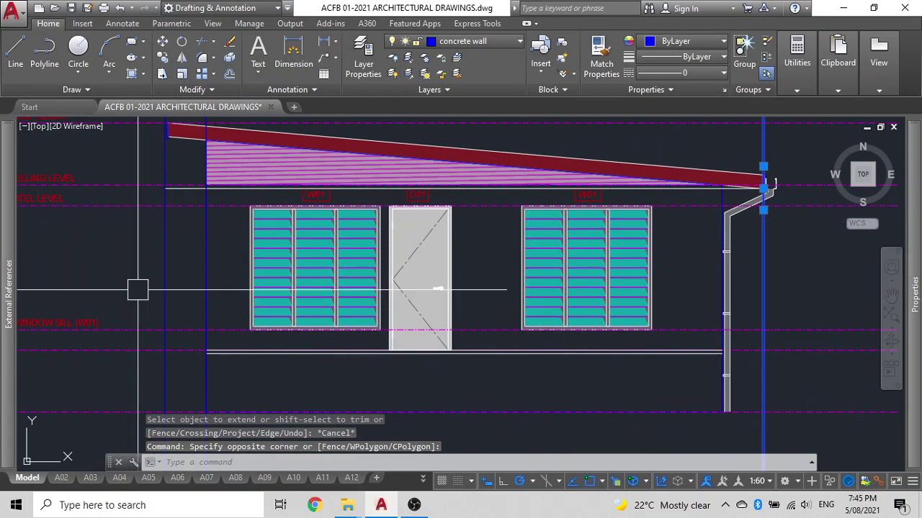
pyautogui.click(160, 270)
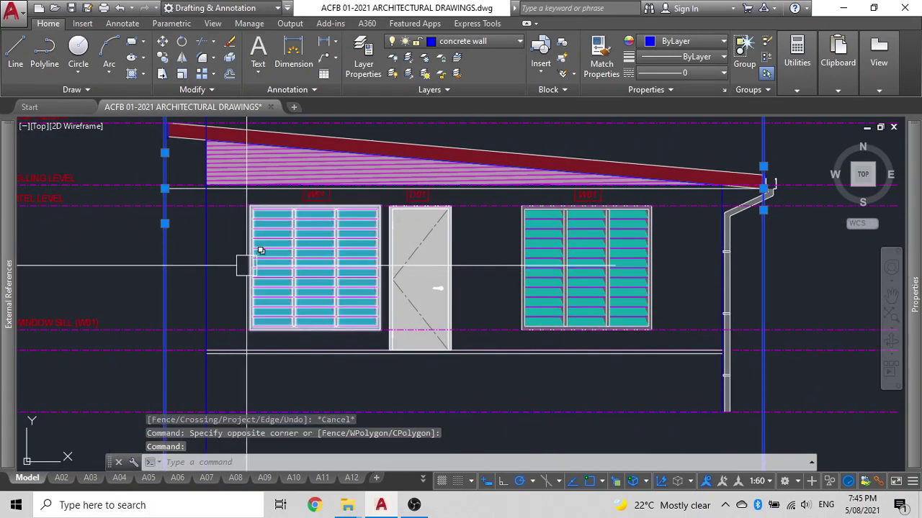
pyautogui.moveTo(306, 218); pyautogui.dragTo(311, 372, button='middle')
pyautogui.press('Delete')
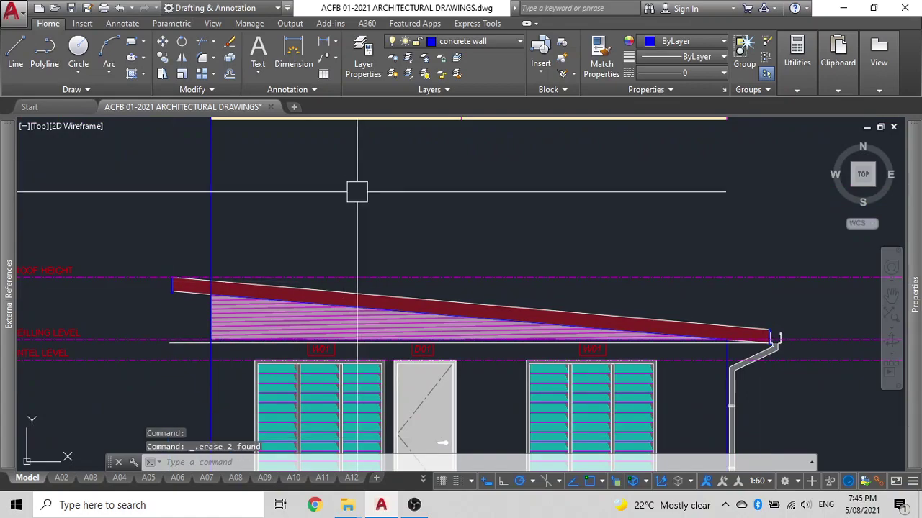
# Move the line below the ceiling level and the lower line beneath the finished floor level down by 100
pyautogui.scroll(-2, 356, 195)
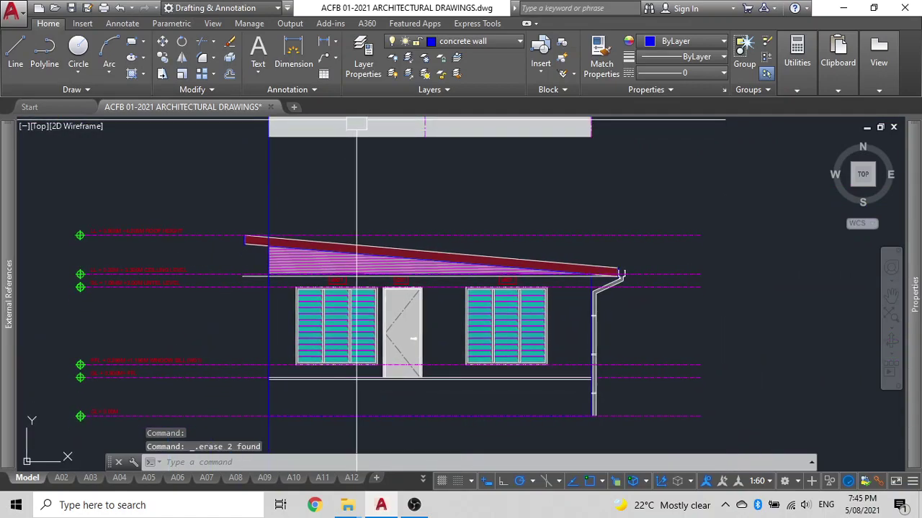
pyautogui.scroll(4, 616, 296)
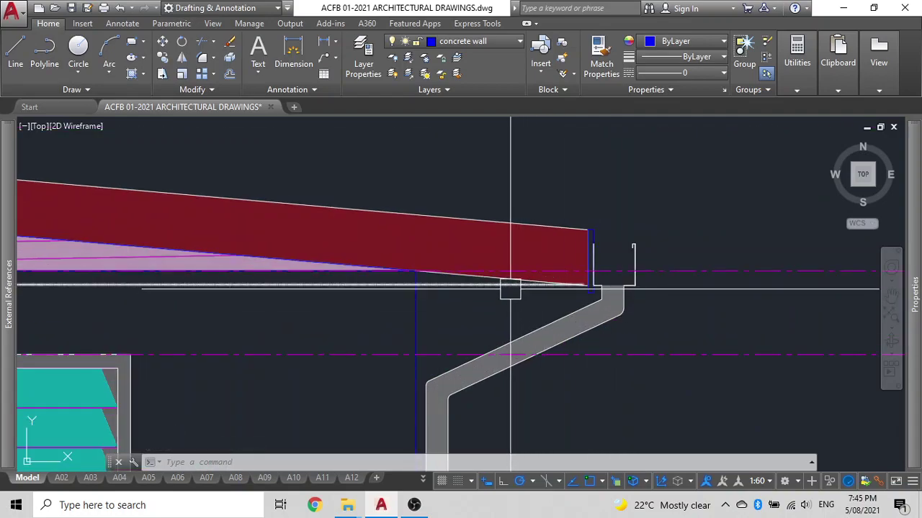
pyautogui.scroll(2, 578, 288)
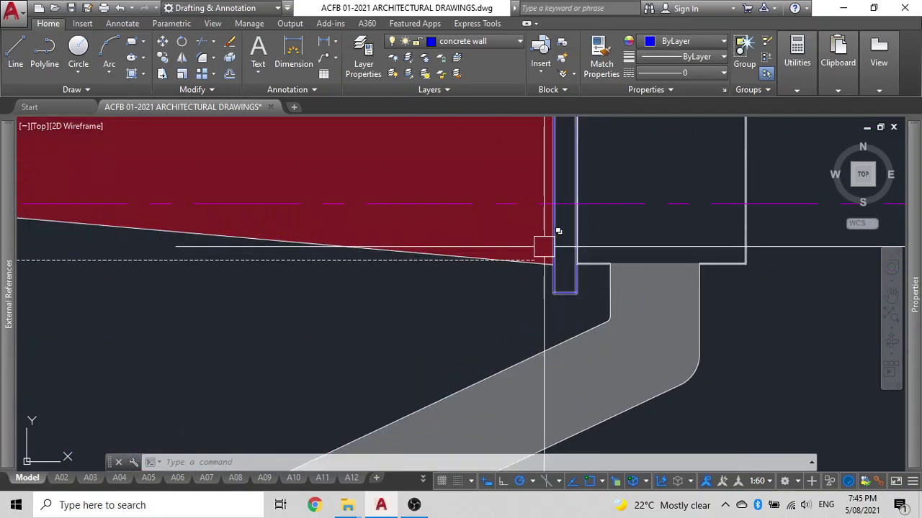
pyautogui.scroll(-3, 540, 251)
pyautogui.scroll(-4, 504, 259)
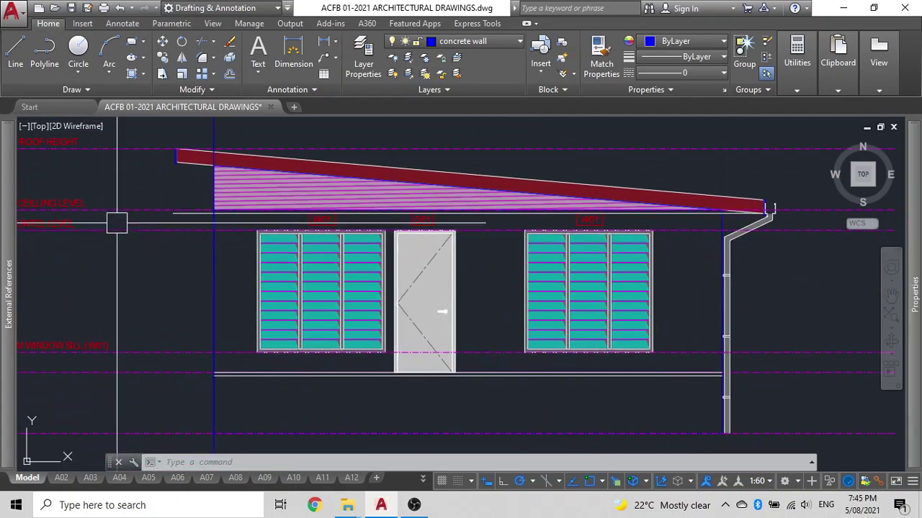
pyautogui.scroll(4, 182, 223)
pyautogui.click(201, 222)
pyautogui.scroll(-4, 200, 256)
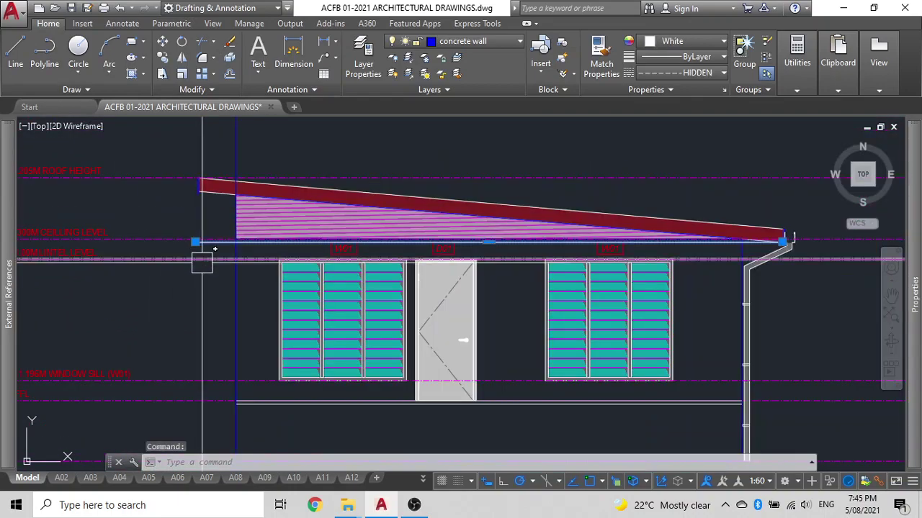
pyautogui.scroll(2, 252, 399)
pyautogui.click(250, 402)
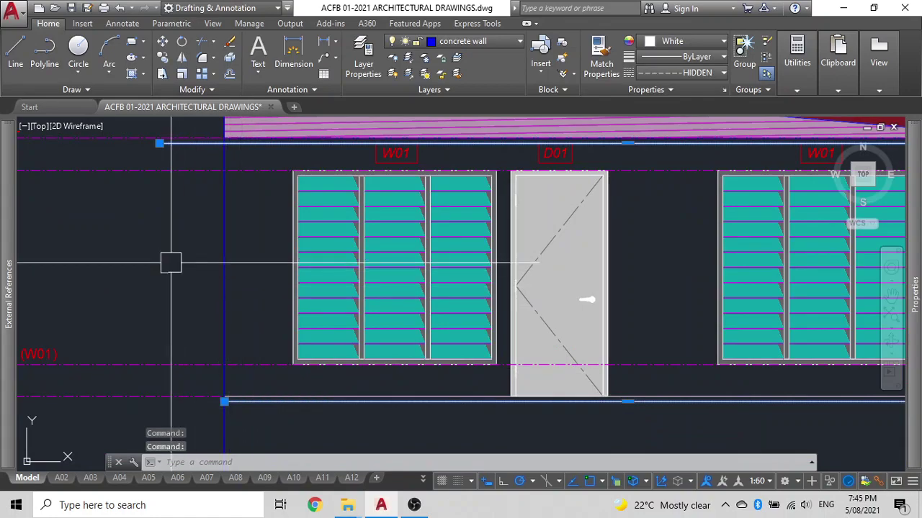
pyautogui.write('m')
pyautogui.press('Return')
pyautogui.click(170, 245)
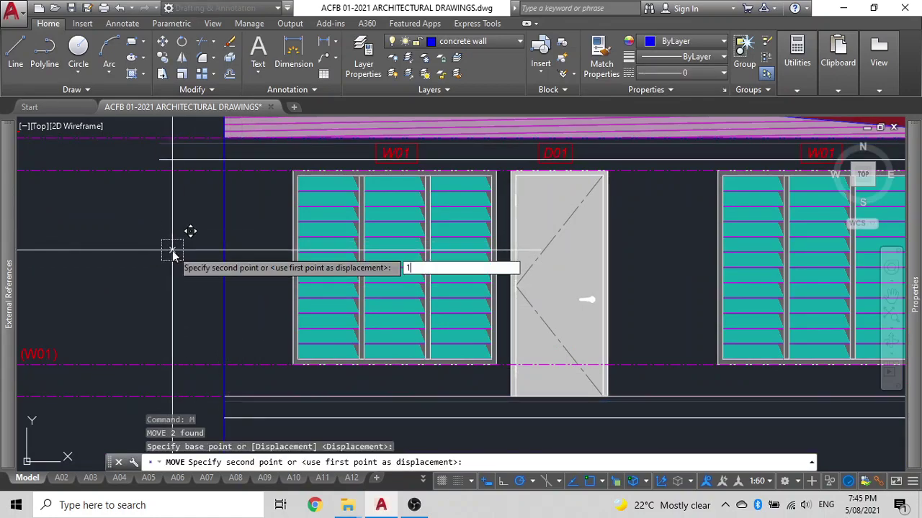
pyautogui.press('Return')
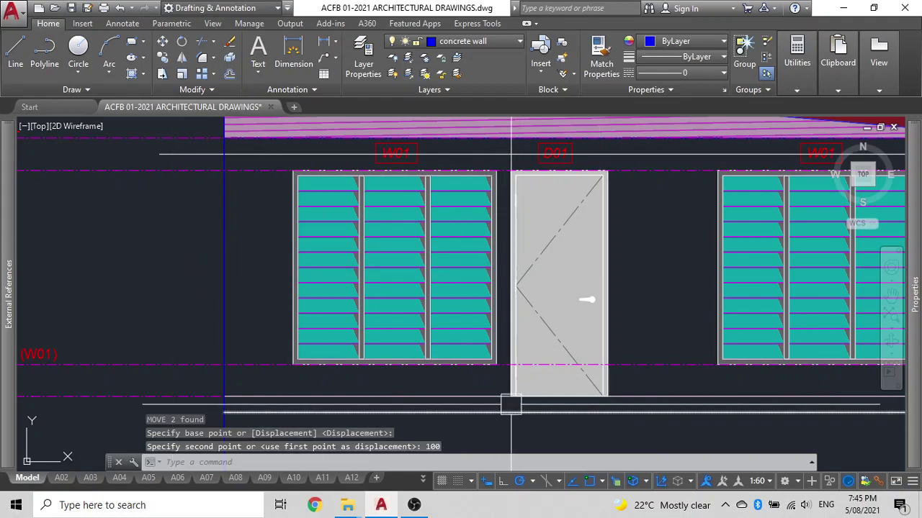
# Delete the remaining vertical construction line through the left wall edge
pyautogui.moveTo(335, 405); pyautogui.dragTo(345, 308, button='middle')
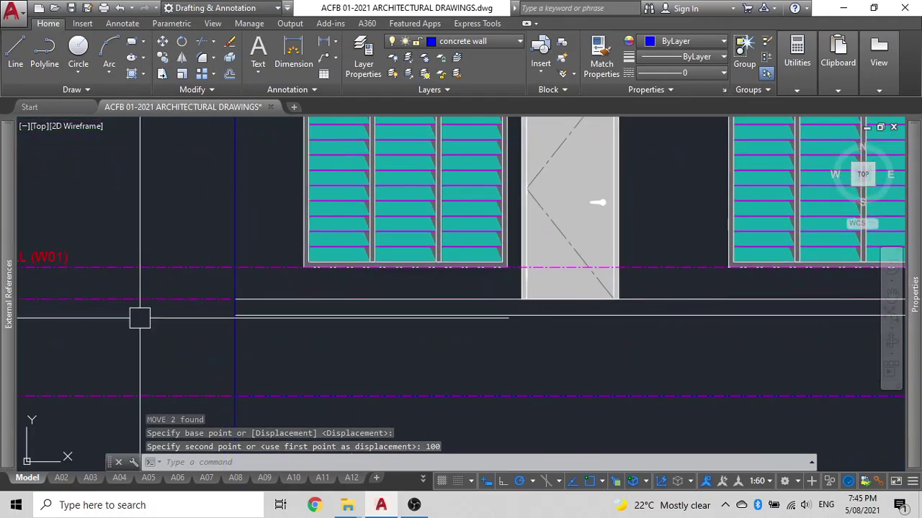
pyautogui.scroll(-2, 319, 380)
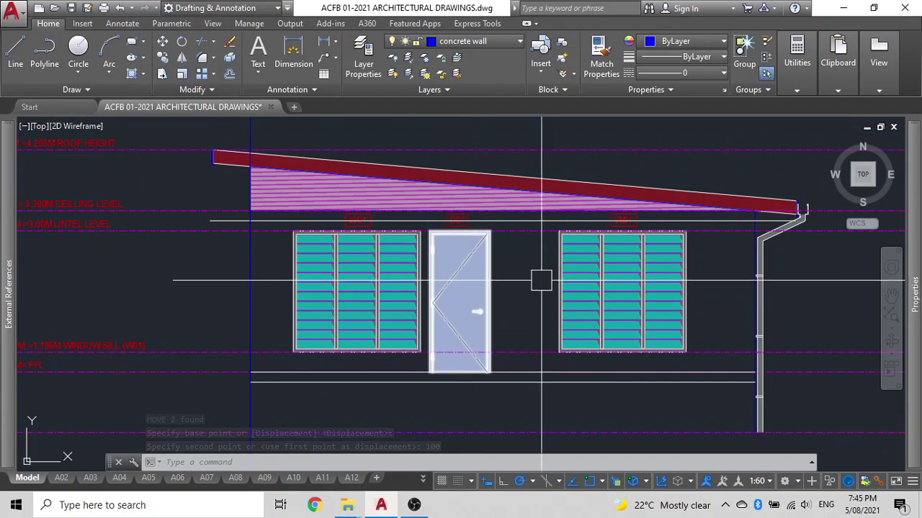
pyautogui.moveTo(570, 281); pyautogui.dragTo(474, 283, button='middle')
pyautogui.press('Escape')
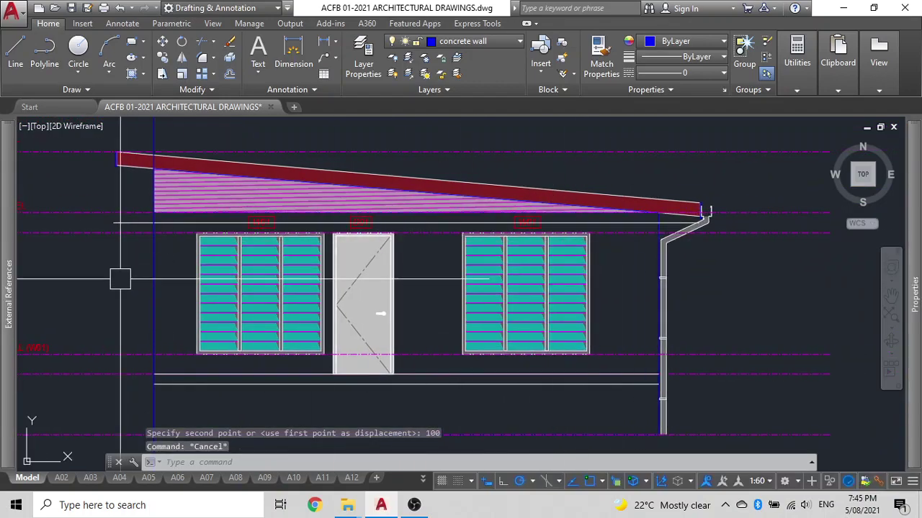
pyautogui.scroll(-2, 177, 313)
pyautogui.moveTo(177, 314); pyautogui.dragTo(269, 381, button='middle')
pyautogui.click(324, 216)
pyautogui.click(159, 221)
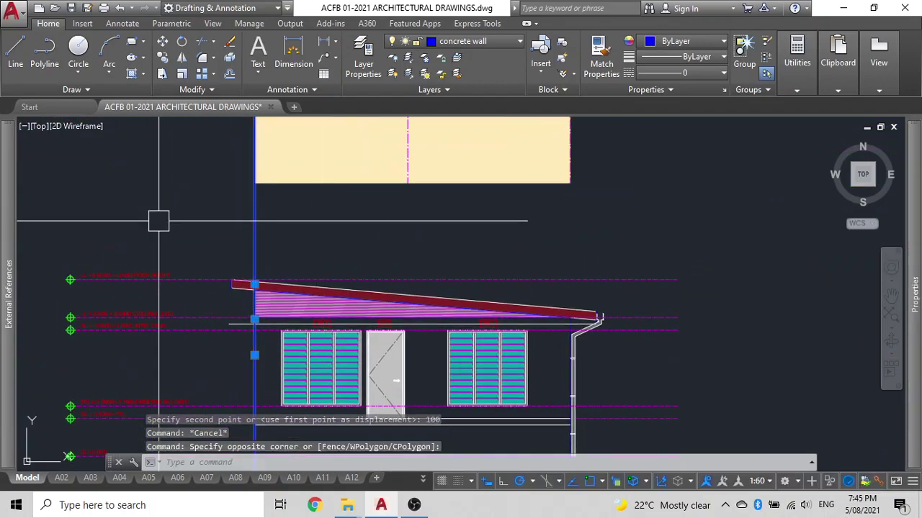
pyautogui.press('Delete')
pyautogui.scroll(4, 260, 298)
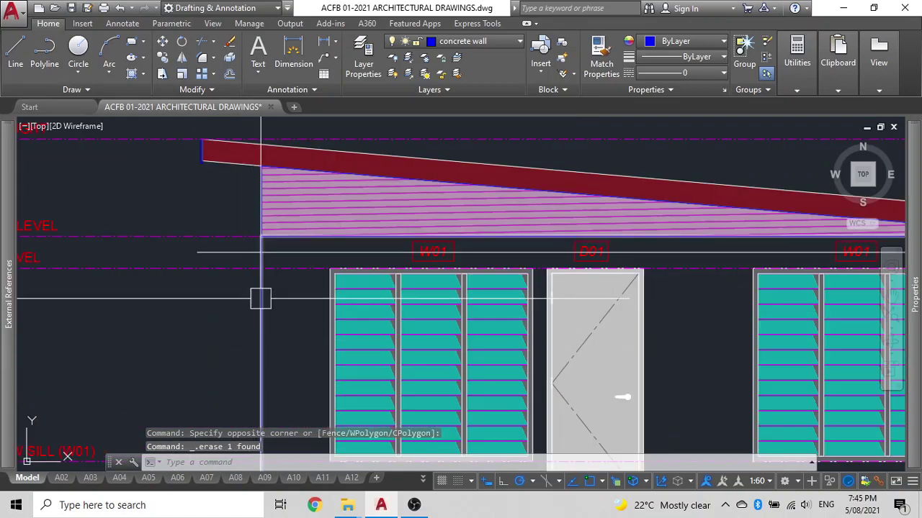
pyautogui.scroll(2, 476, 263)
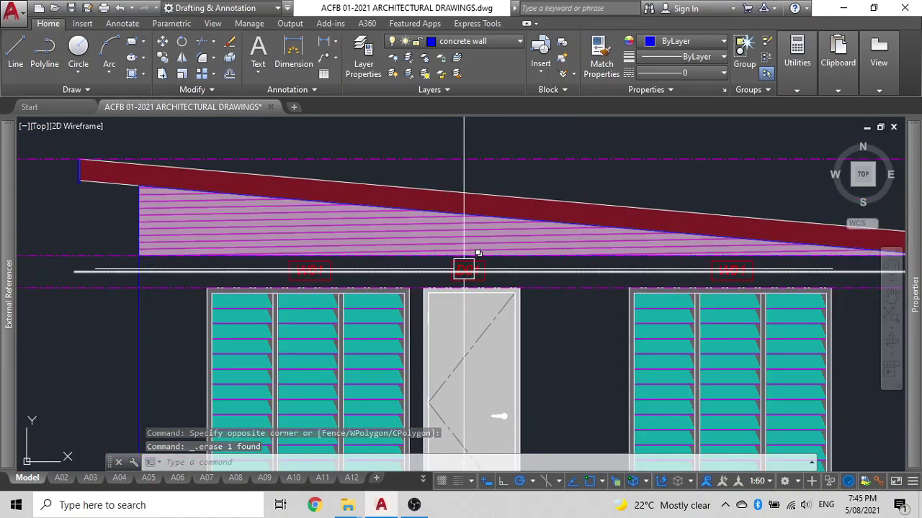
pyautogui.scroll(3, 321, 268)
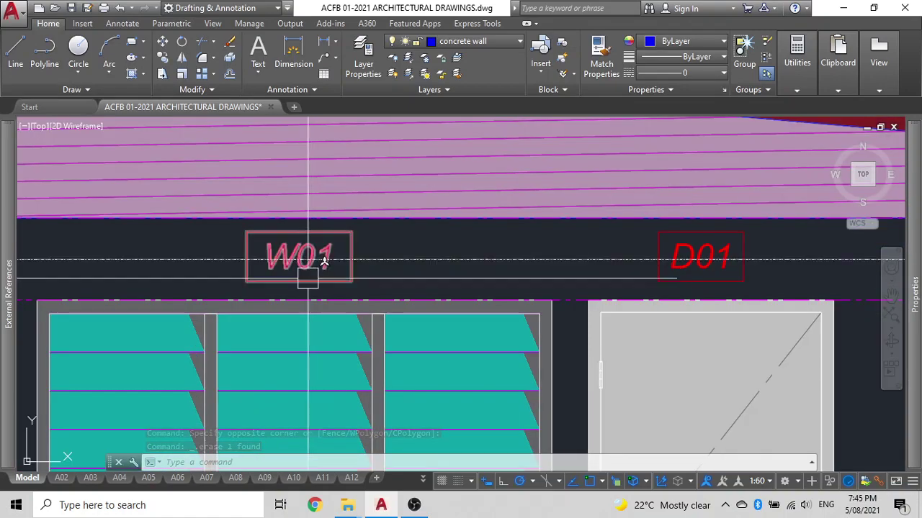
pyautogui.click(319, 262)
pyautogui.scroll(-2, 467, 236)
pyautogui.press('Escape')
pyautogui.scroll(-3, 353, 259)
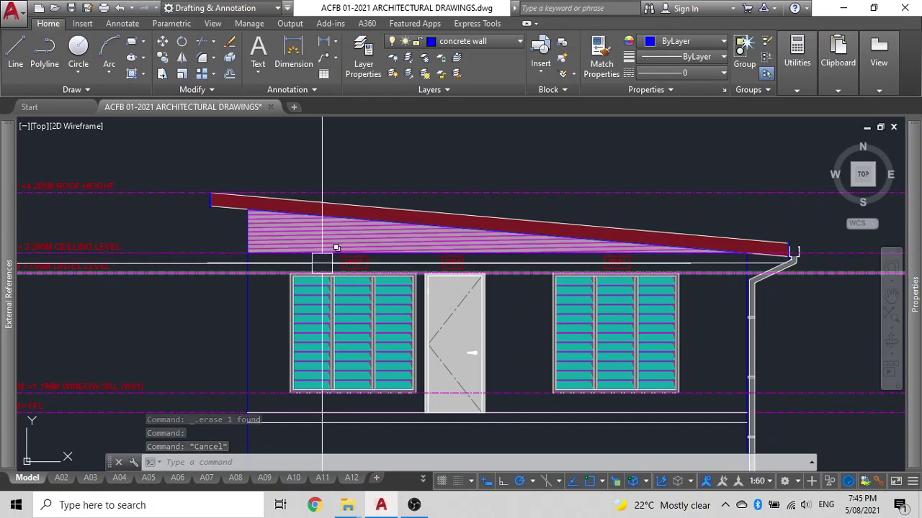
# Offset the extended line below the ceiling level upward by 150
pyautogui.write('o')
pyautogui.press('Return')
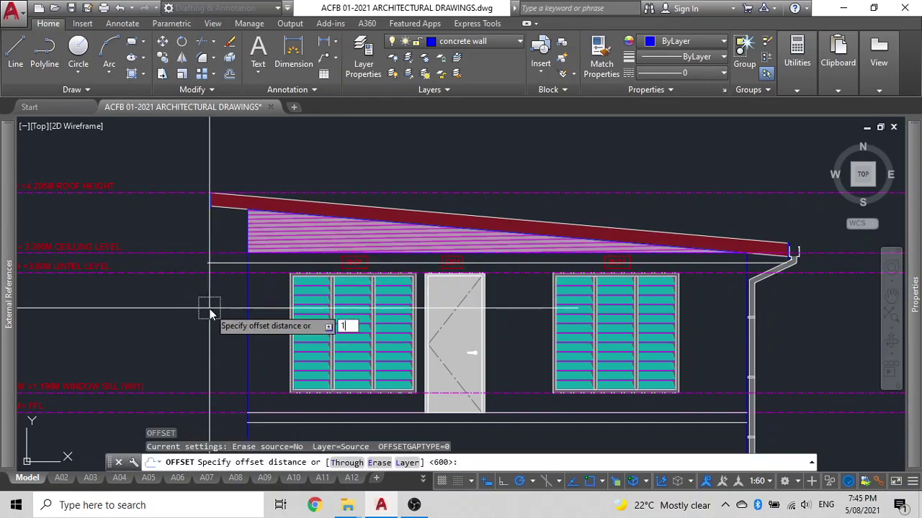
pyautogui.write('150')
pyautogui.press('Return')
pyautogui.scroll(3, 213, 288)
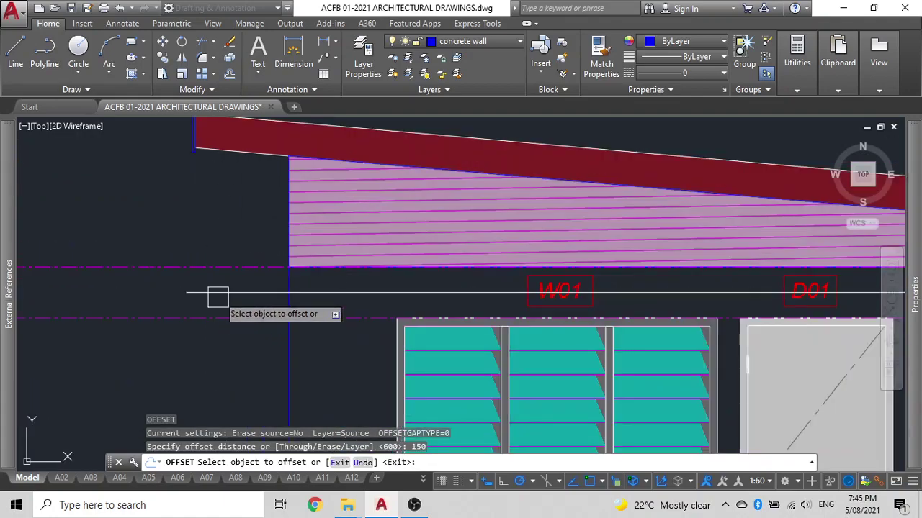
pyautogui.click(219, 293)
pyautogui.click(221, 237)
pyautogui.press('Escape')
# Send the magenta ceiling level grid line to the back of the draw order
pyautogui.click(220, 281)
pyautogui.press('Escape')
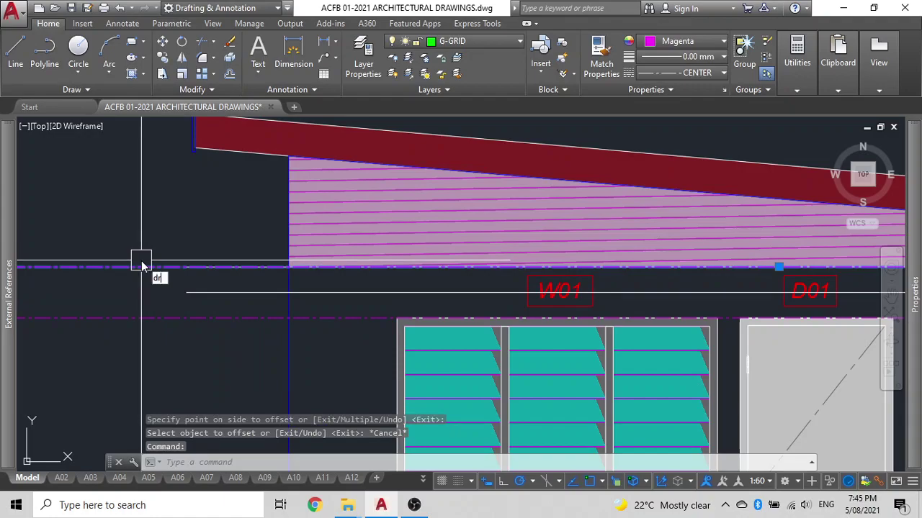
pyautogui.press('Return')
pyautogui.click(178, 336)
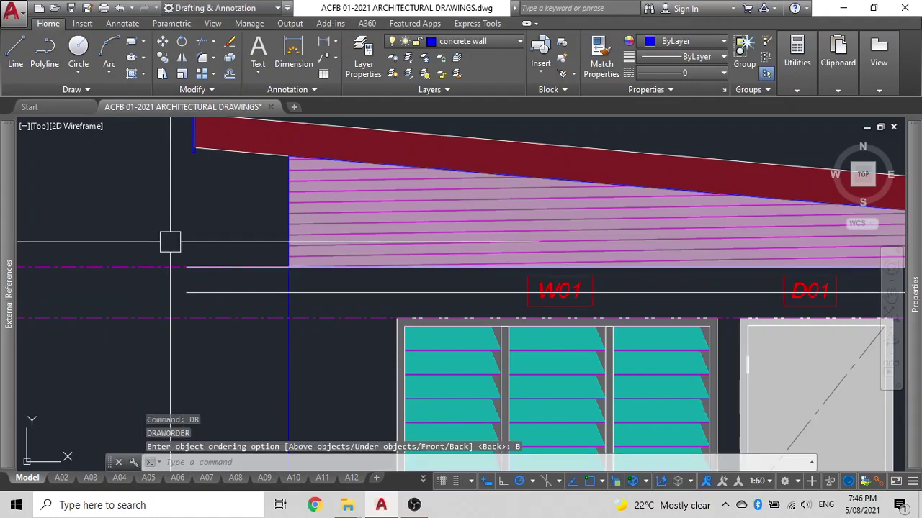
# Draw a short vertical polyline connecting the left ends of the two horizontal lines at the ceiling level
pyautogui.write('pl')
pyautogui.press('Return')
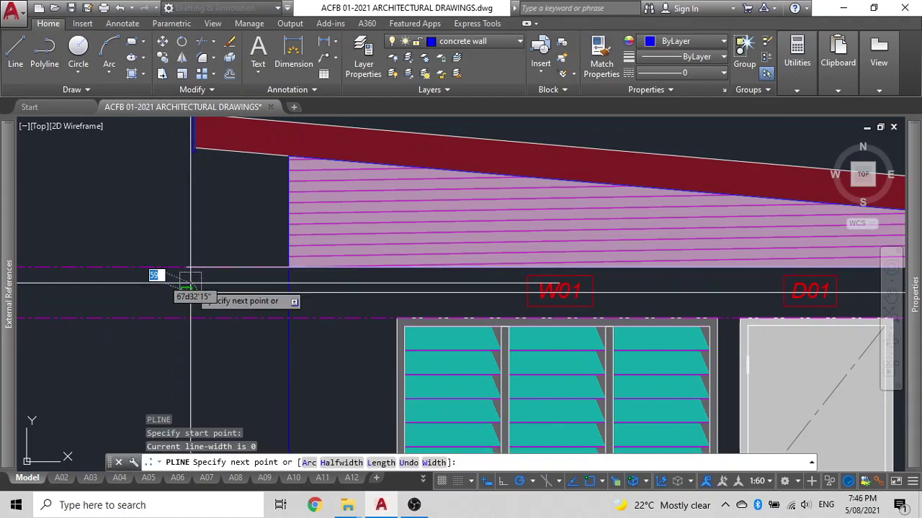
pyautogui.press('Return')
pyautogui.press('Escape')
# Join the two horizontal ceiling lines and the short left end segment into one polyline
pyautogui.click(206, 294)
pyautogui.click(242, 262)
pyautogui.write('j')
pyautogui.press('Return')
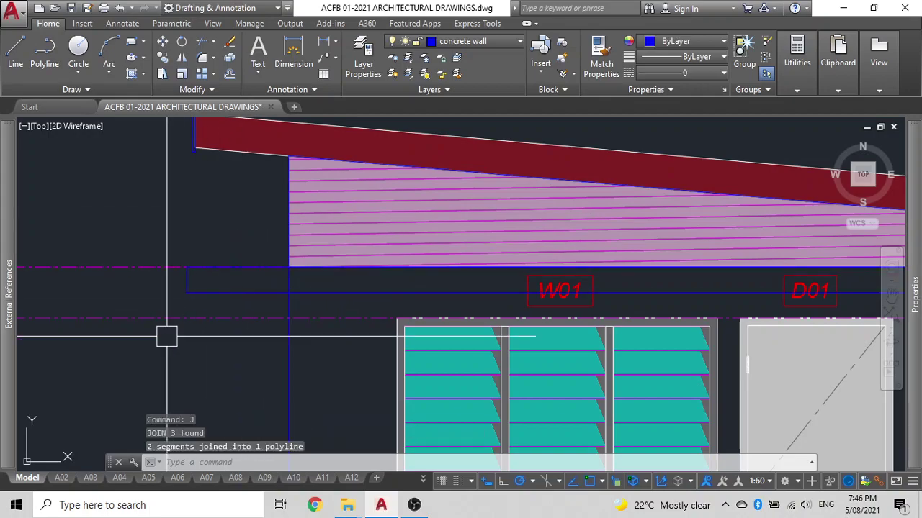
pyautogui.scroll(-3, 167, 335)
pyautogui.scroll(4, 662, 291)
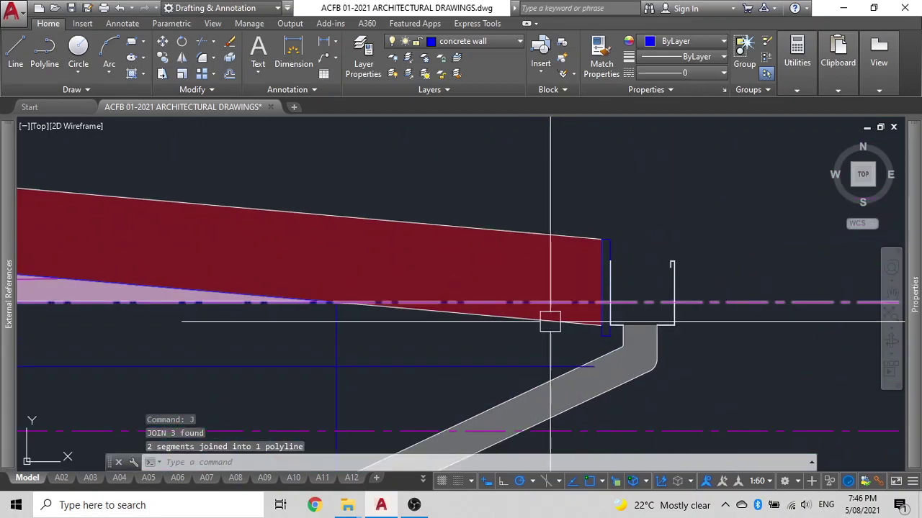
pyautogui.click(539, 373)
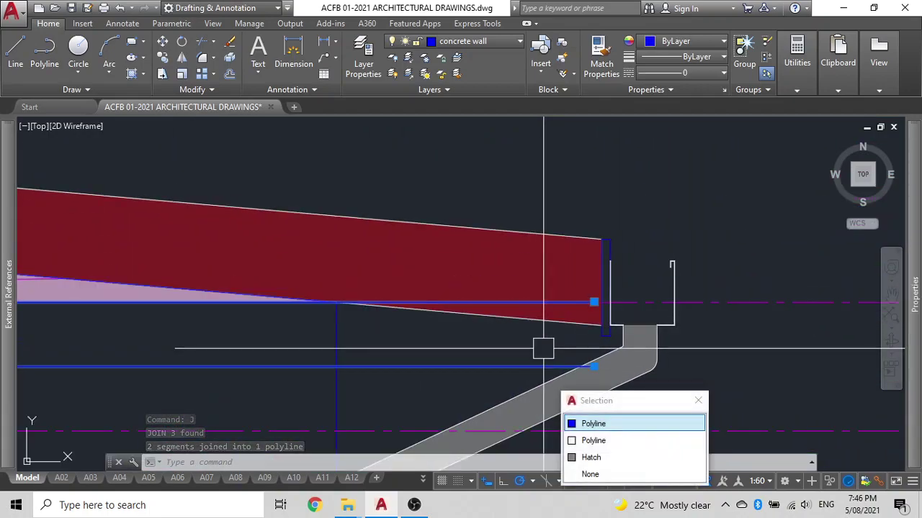
pyautogui.write('j')
pyautogui.press('Return')
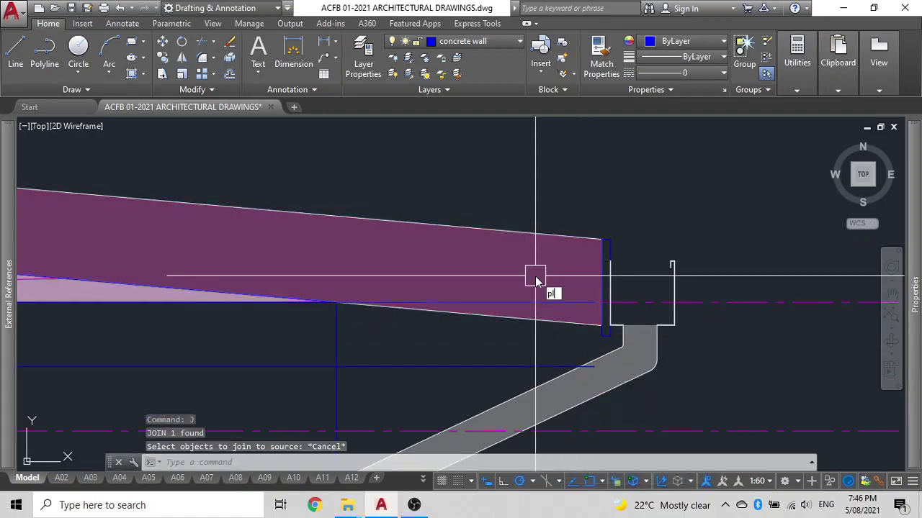
pyautogui.press('Escape')
# Draw a short vertical polyline connecting the right ends of the two horizontal band lines below the ceiling level
pyautogui.write('pl')
pyautogui.press('Return')
pyautogui.click(594, 303)
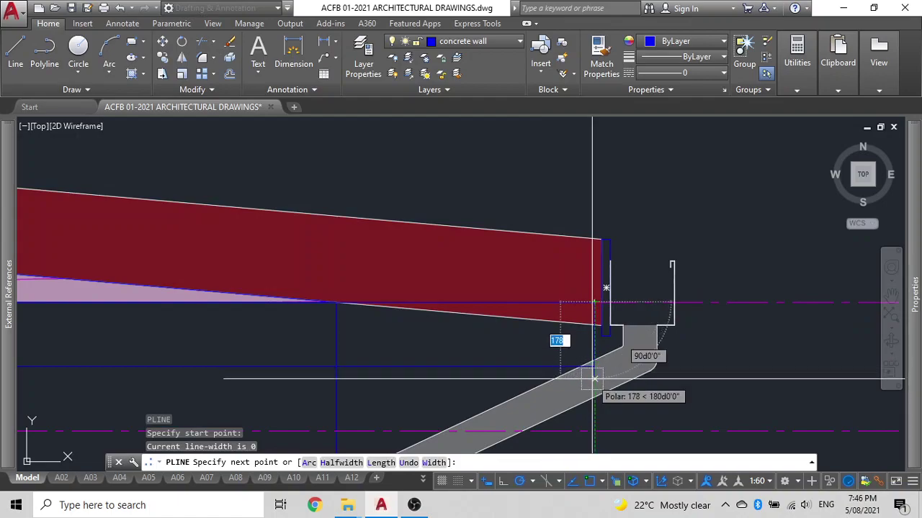
pyautogui.press('Escape')
# Join the right end segment with the band outline into one polyline and check the result by selecting it
pyautogui.click(555, 364)
pyautogui.click(594, 331)
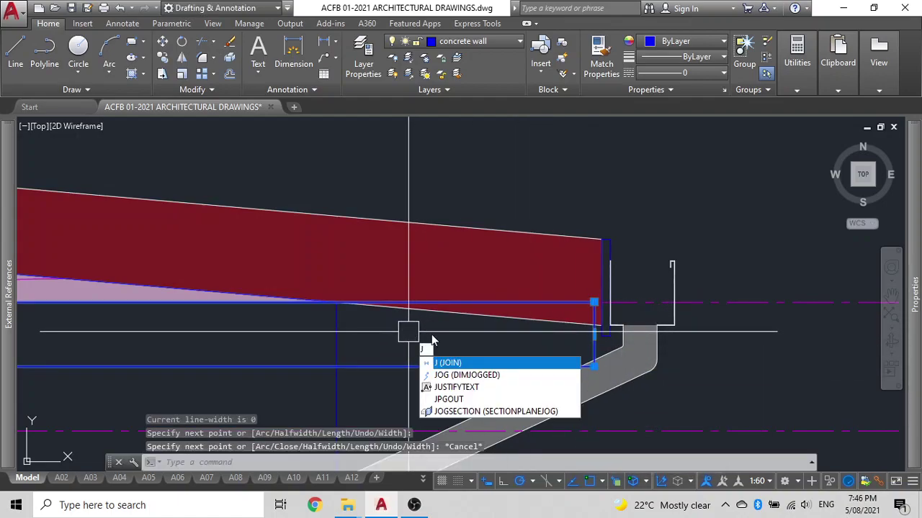
pyautogui.click(462, 364)
pyautogui.scroll(-2, 460, 363)
pyautogui.moveTo(460, 365); pyautogui.dragTo(590, 294, button='middle')
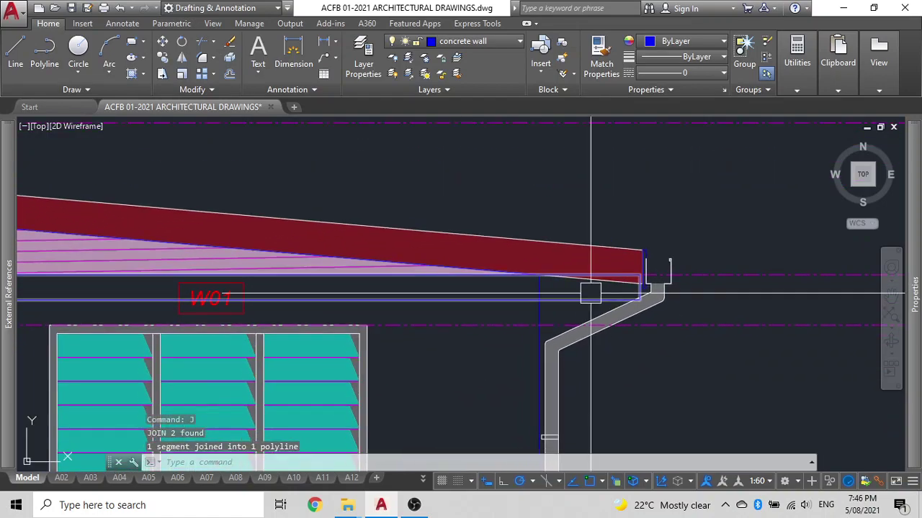
pyautogui.scroll(1, 591, 292)
pyautogui.click(586, 301)
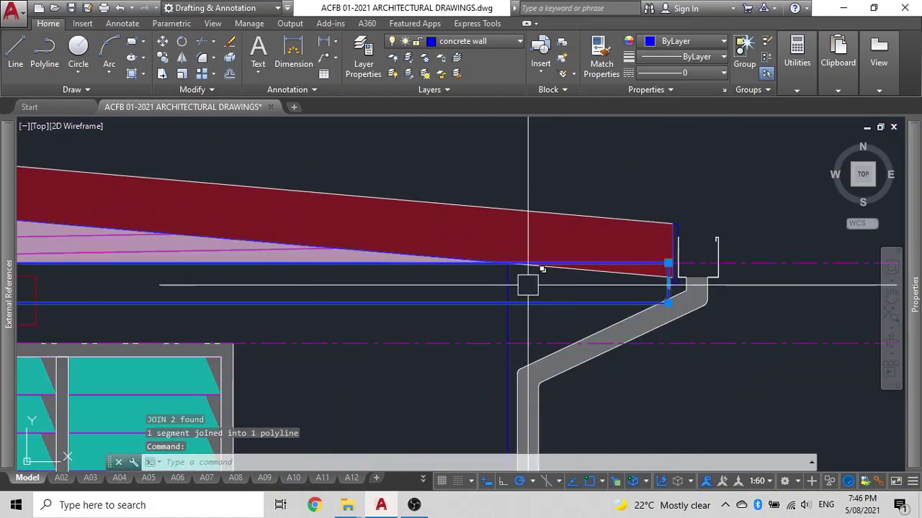
pyautogui.scroll(-5, 528, 285)
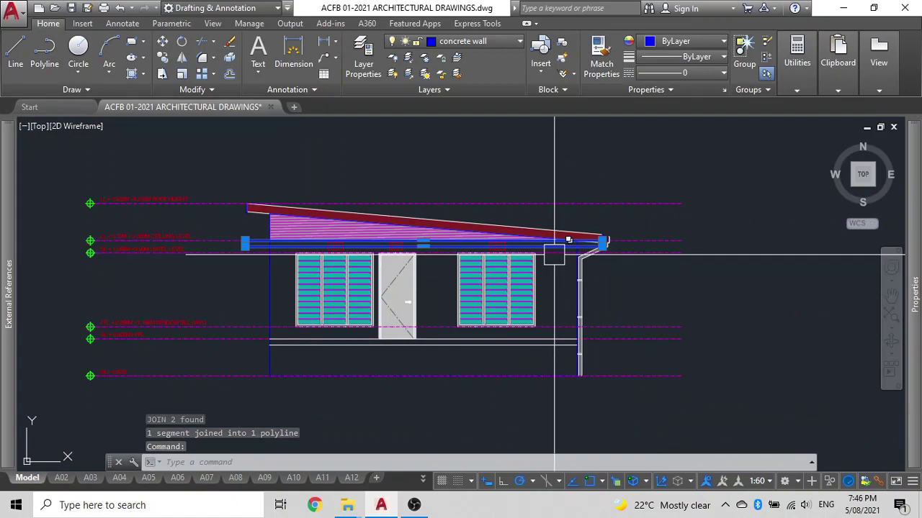
pyautogui.press('Escape')
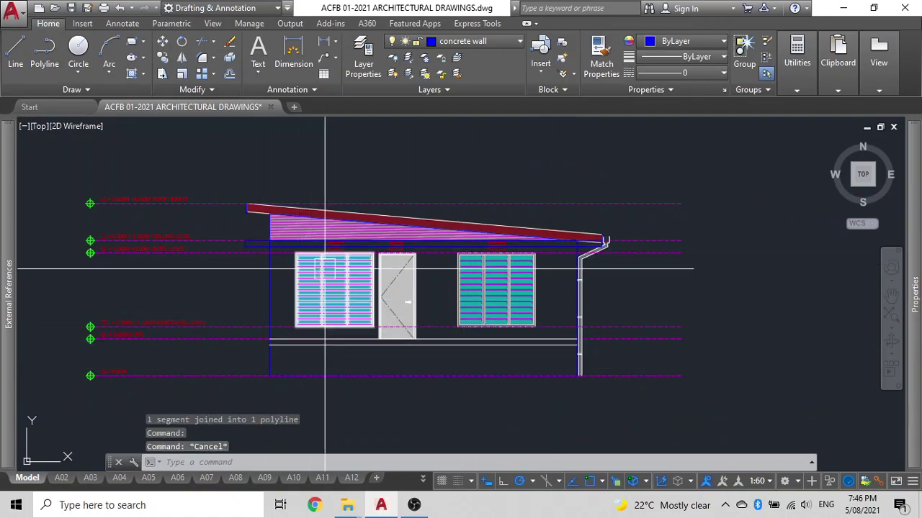
# Draw a vertical construction line along the left edge of the building's wall
pyautogui.scroll(2, 325, 269)
pyautogui.click(237, 278)
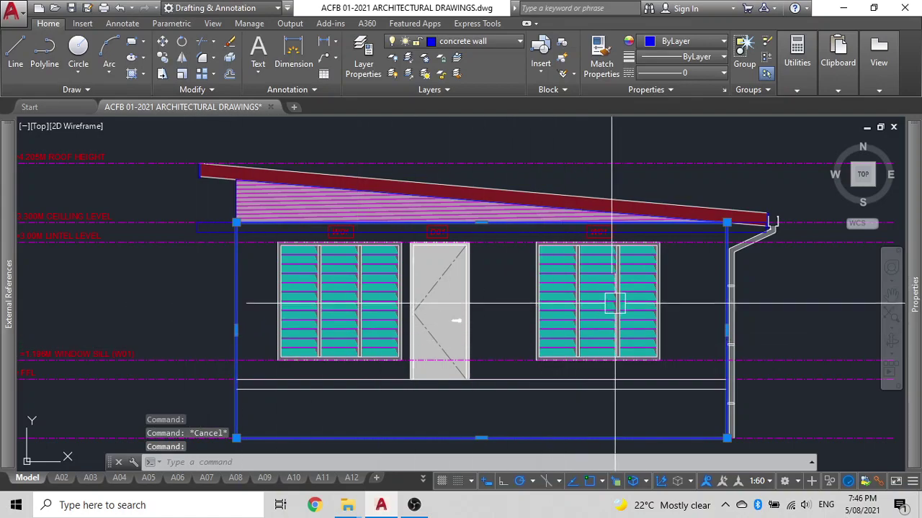
pyautogui.moveTo(168, 309); pyautogui.dragTo(248, 288, button='middle')
pyautogui.press('Escape')
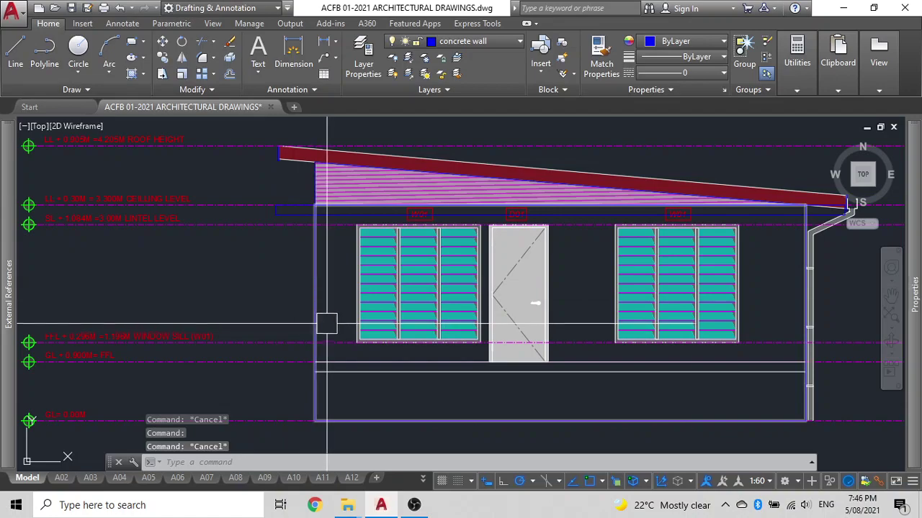
pyautogui.write('X')
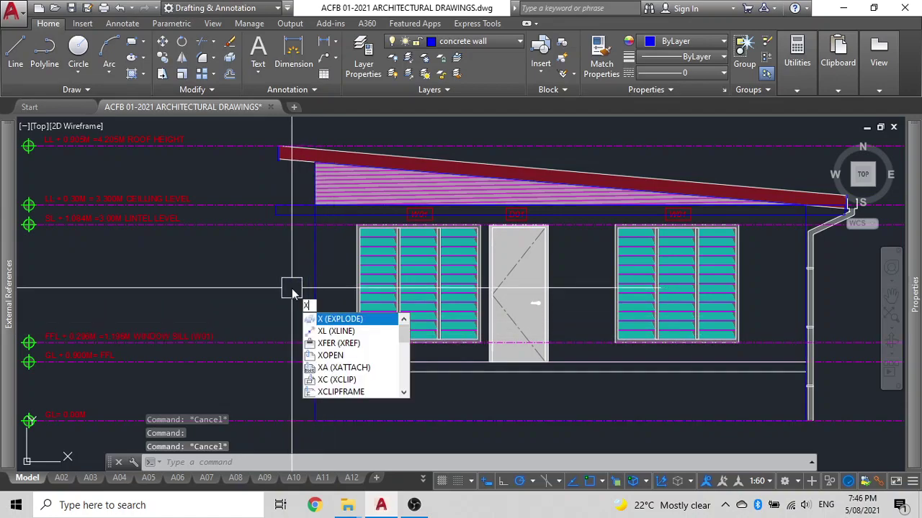
pyautogui.write('l')
pyautogui.press('Return')
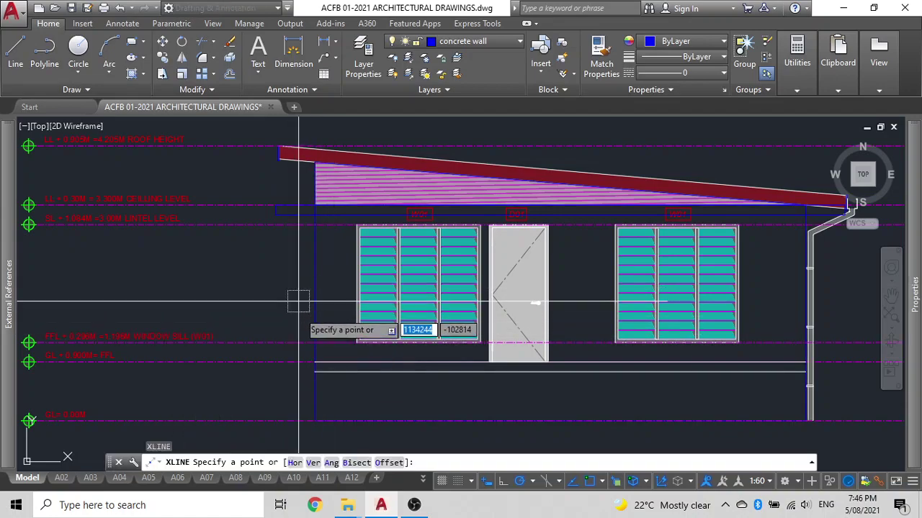
pyautogui.click(314, 418)
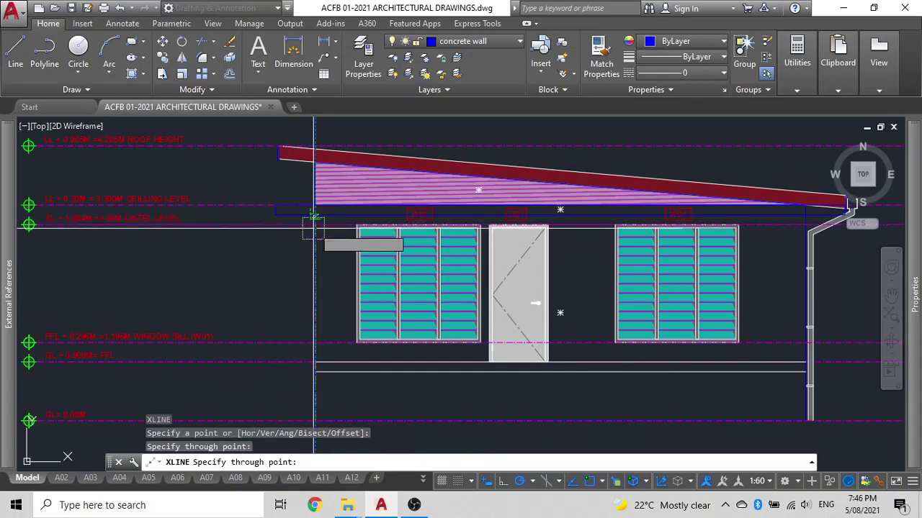
pyautogui.press('Escape')
# Offset the vertical construction line at the left wall edge inward by 200
pyautogui.write('o')
pyautogui.press('Return')
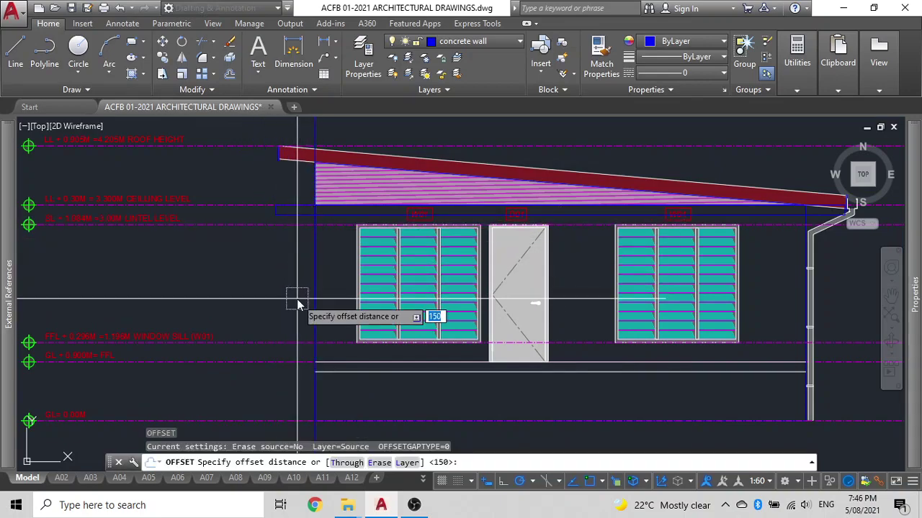
pyautogui.press('Return')
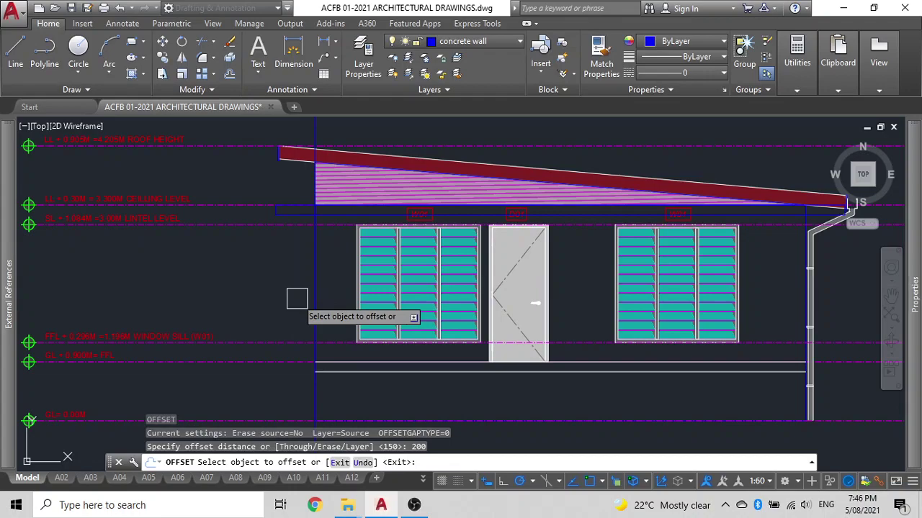
pyautogui.click(314, 299)
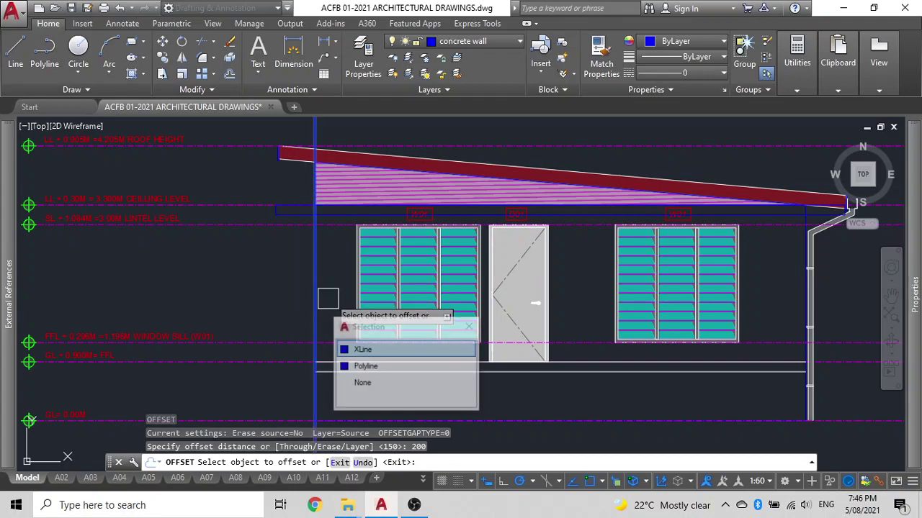
pyautogui.click(363, 351)
pyautogui.scroll(4, 327, 317)
pyautogui.click(334, 317)
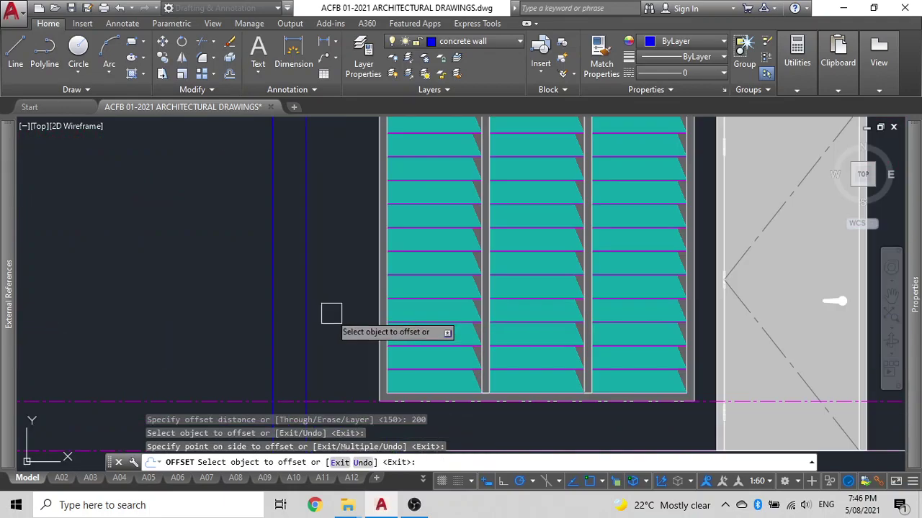
pyautogui.scroll(-4, 303, 309)
pyautogui.press('Escape')
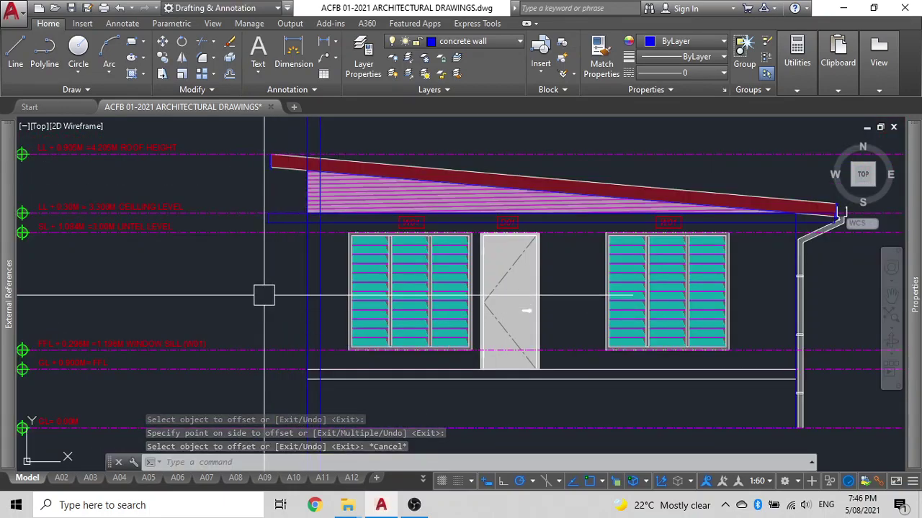
# Draw a column rectangle between the two construction lines, from the finished floor line up to the underside of the ceiling band
pyautogui.write('re')
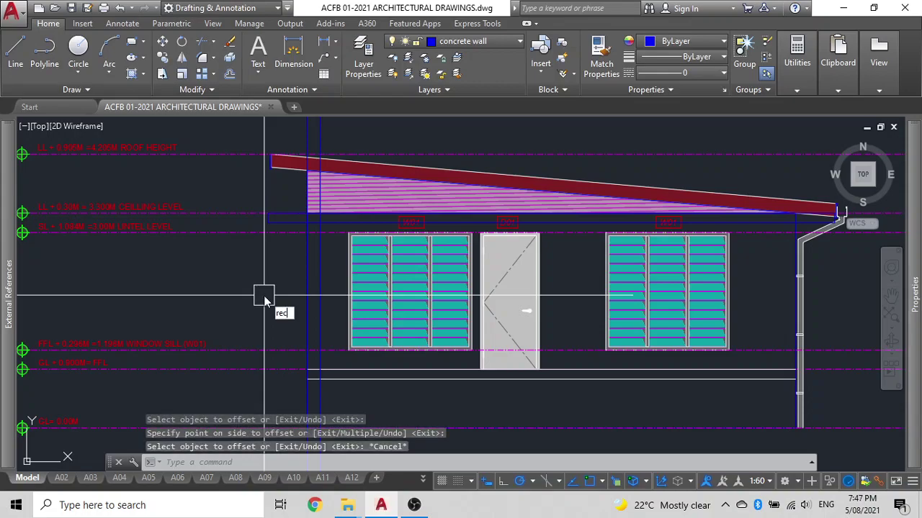
pyautogui.write('c')
pyautogui.press('Return')
pyautogui.click(306, 370)
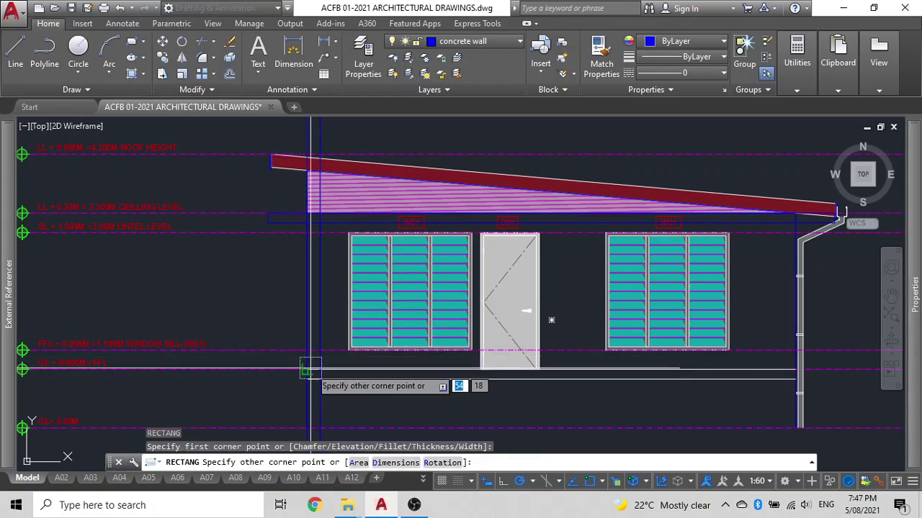
pyautogui.click(320, 224)
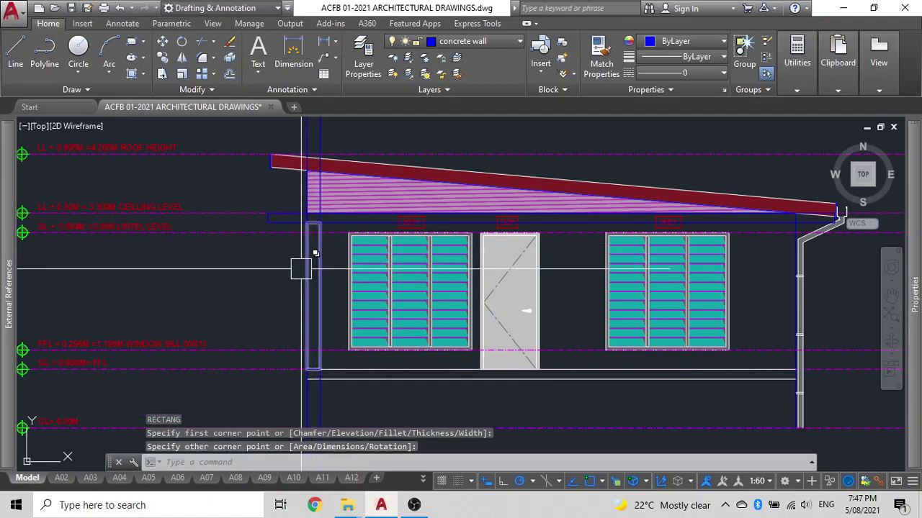
pyautogui.click(308, 297)
pyautogui.write('v')
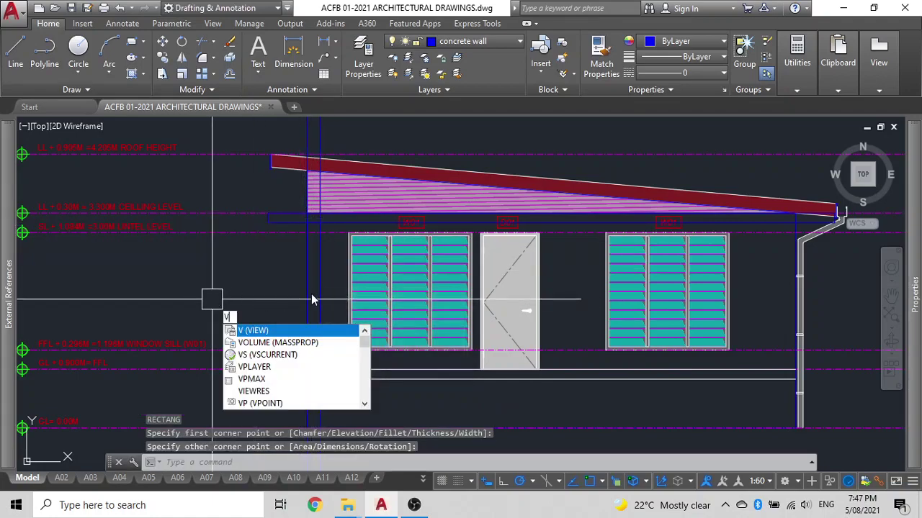
pyautogui.press('Escape')
# Copy the left column from its base midpoint to the point midway between the left and right wall edges on the finished floor line
pyautogui.click(308, 283)
pyautogui.write('co')
pyautogui.press('Return')
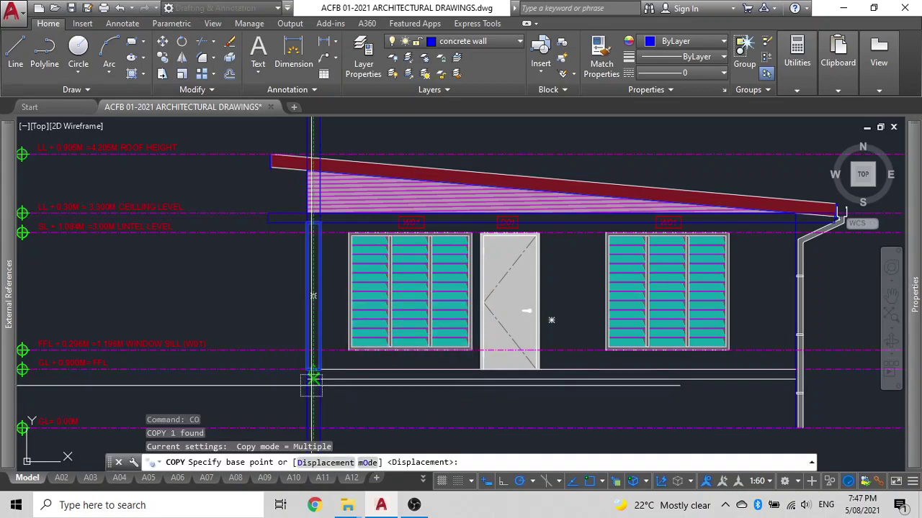
pyautogui.click(313, 370)
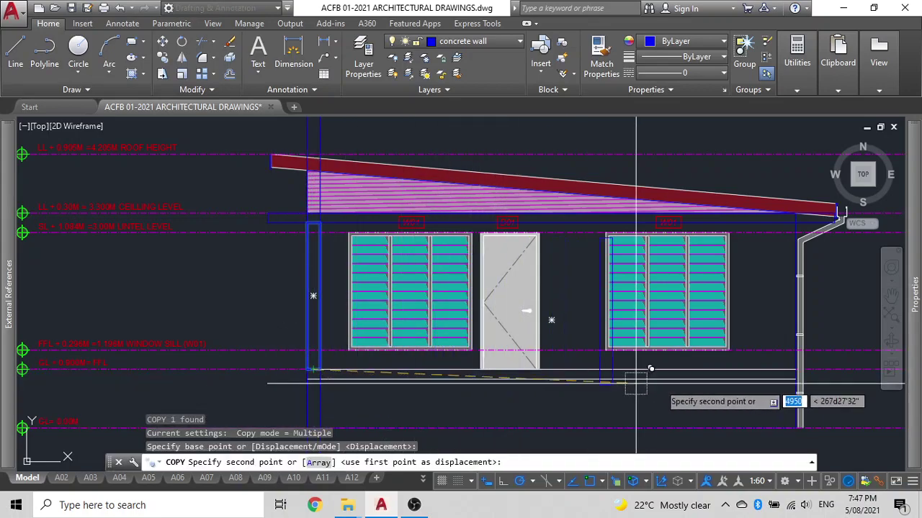
pyautogui.scroll(3, 636, 384)
pyautogui.write('m2p')
pyautogui.press('Return')
pyautogui.moveTo(8, 295)
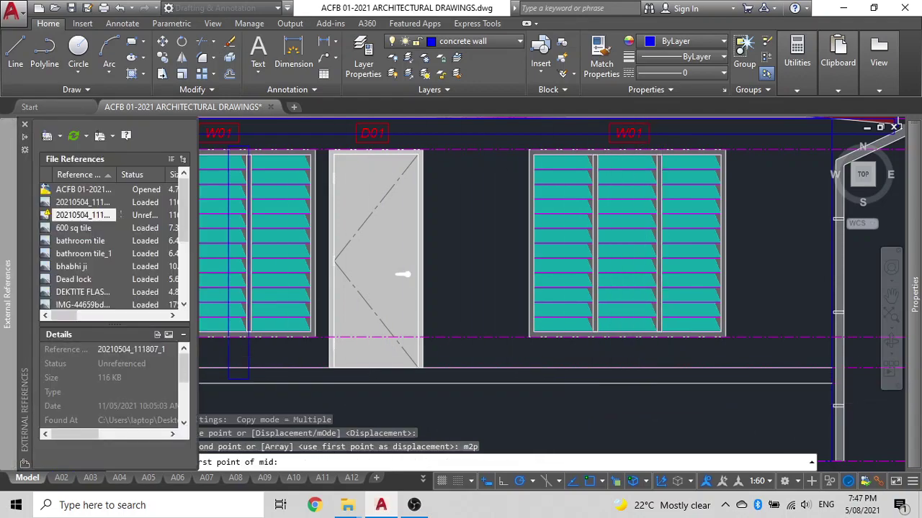
pyautogui.scroll(5, 371, 377)
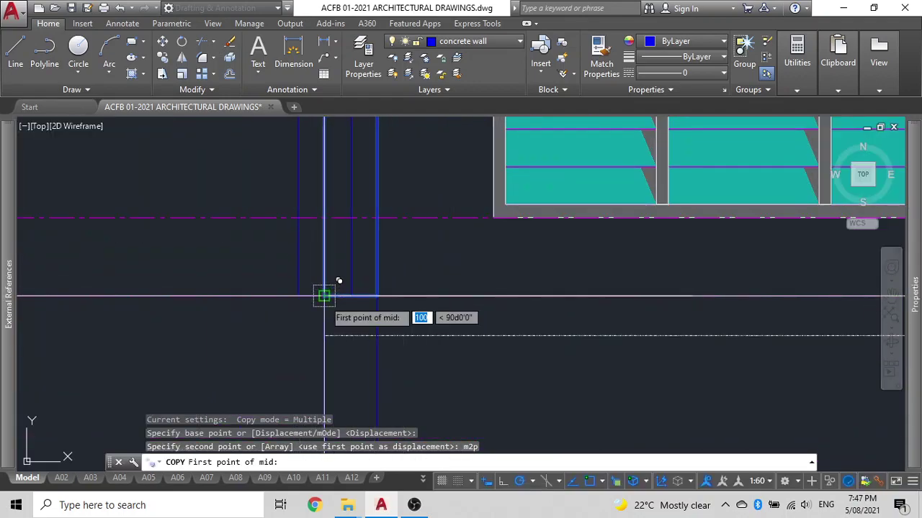
pyautogui.click(324, 296)
pyautogui.scroll(-5, 144, 342)
pyautogui.scroll(6, 259, 335)
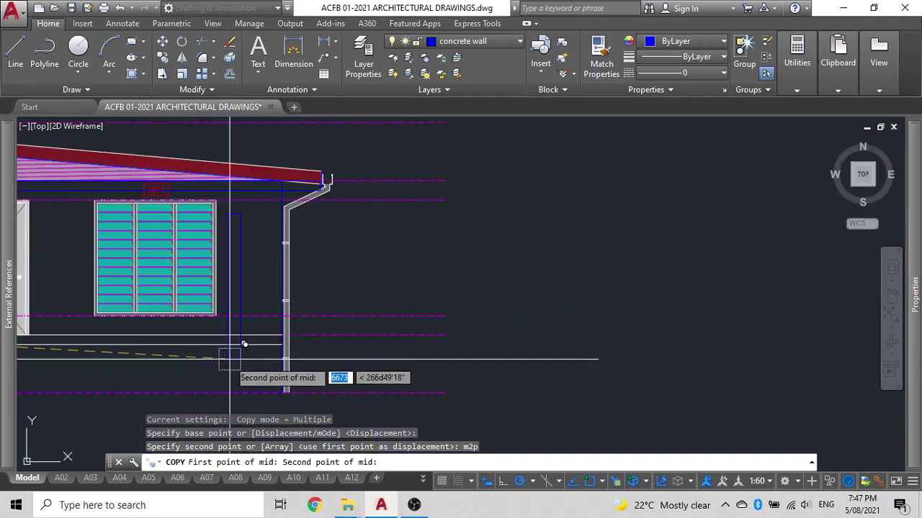
pyautogui.scroll(2, 298, 329)
pyautogui.click(329, 309)
pyautogui.scroll(-3, 476, 317)
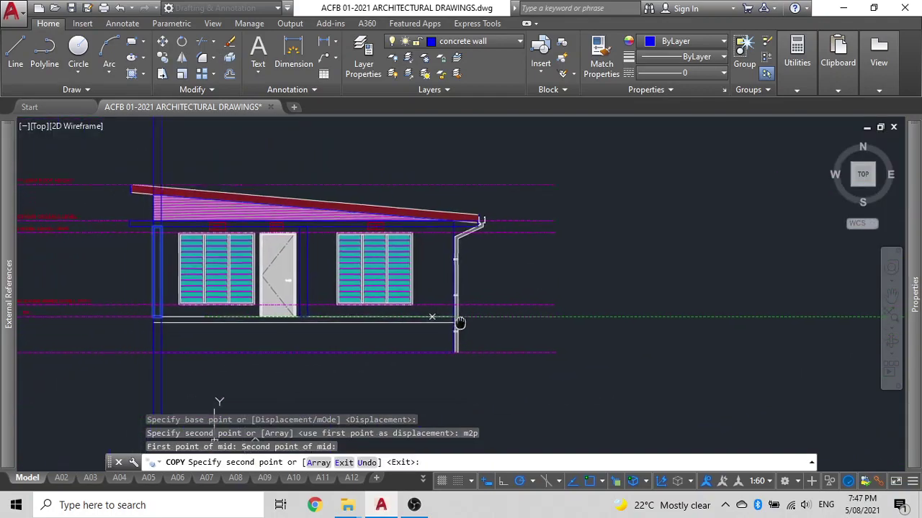
pyautogui.moveTo(477, 317); pyautogui.dragTo(495, 309, button='middle')
pyautogui.press('Escape')
# Copy the middle column from its bottom right corner to the right wall edge at the finished floor line
pyautogui.click(354, 254)
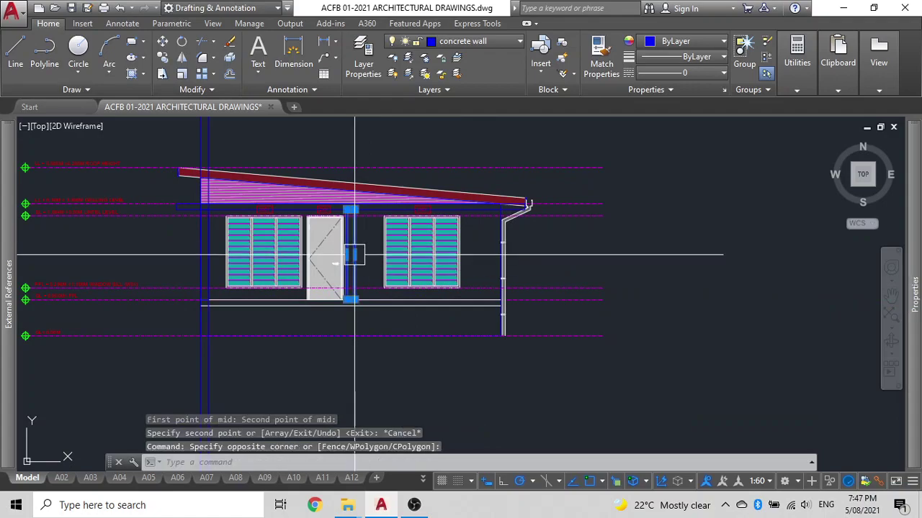
pyautogui.write('o')
pyautogui.press('Return')
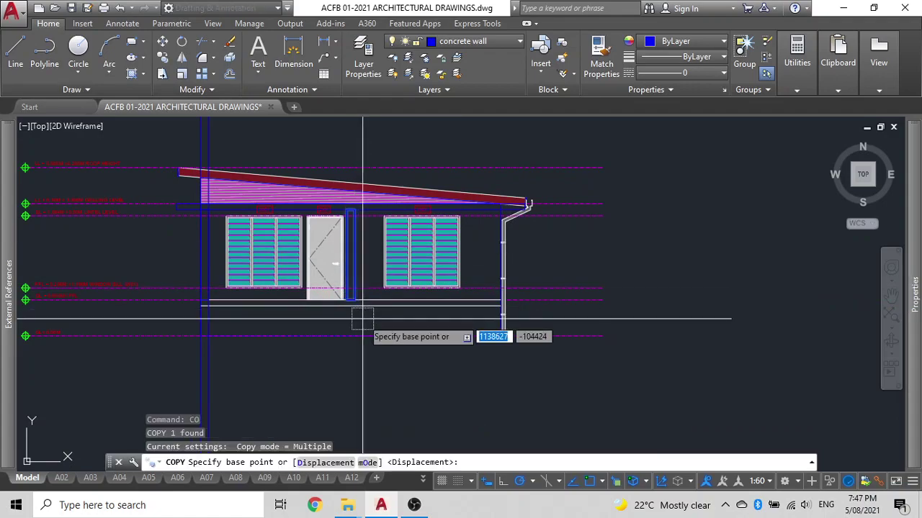
pyautogui.scroll(2, 351, 304)
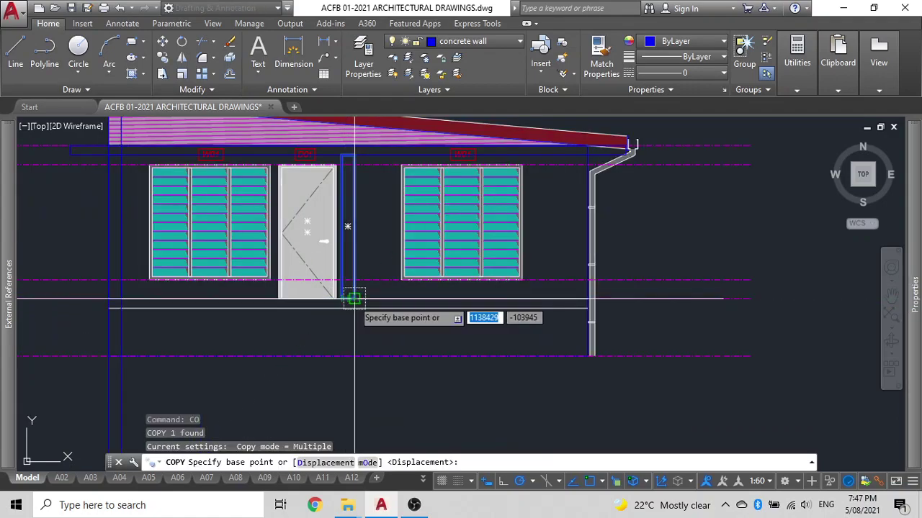
pyautogui.click(354, 298)
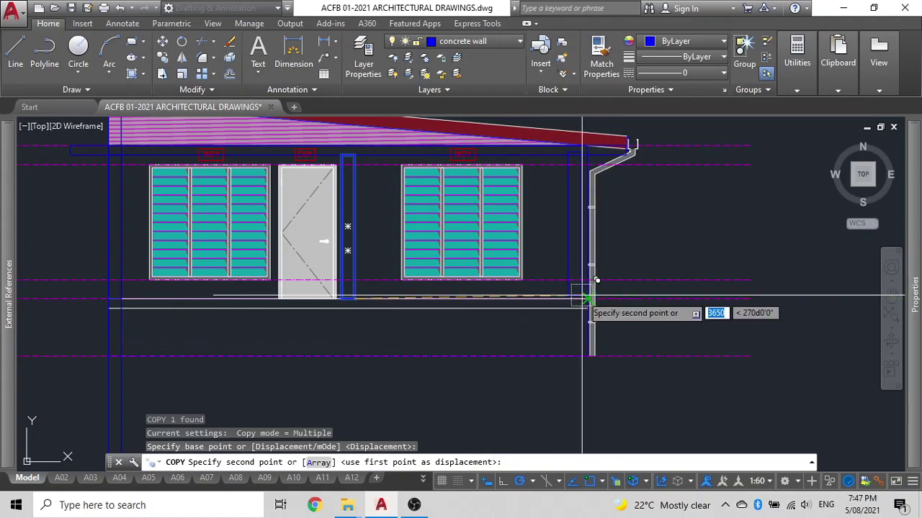
pyautogui.scroll(2, 596, 298)
pyautogui.click(584, 299)
pyautogui.scroll(-3, 576, 299)
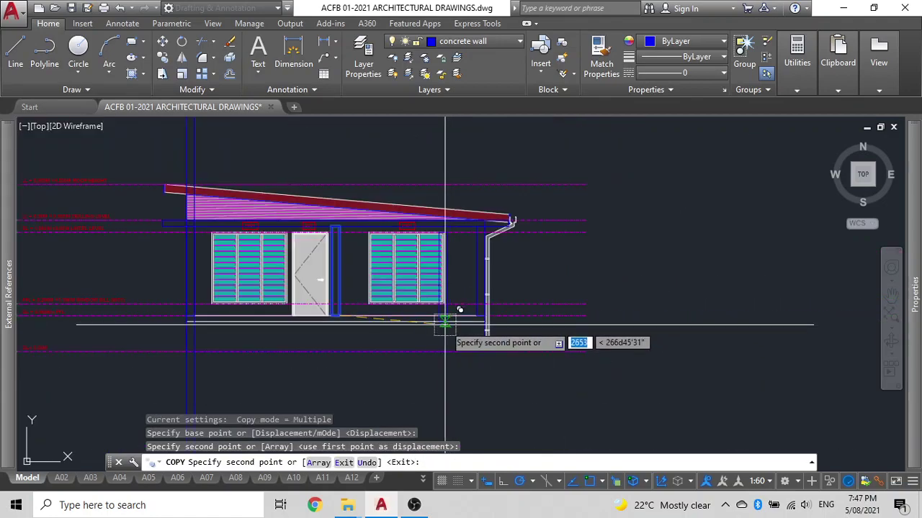
pyautogui.press('Escape')
# Delete the two vertical construction lines running through the left column
pyautogui.scroll(2, 323, 283)
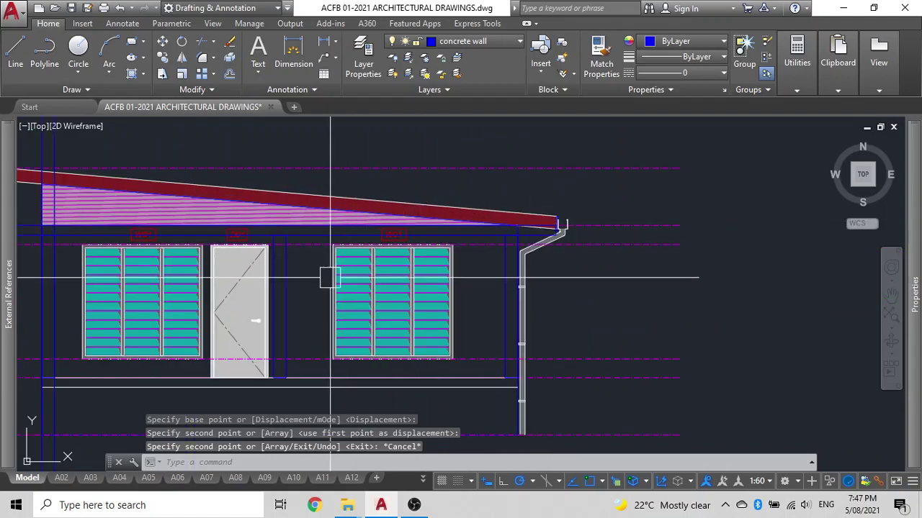
pyautogui.scroll(-2, 323, 283)
pyautogui.moveTo(280, 171); pyautogui.dragTo(421, 205, button='middle')
pyautogui.click(247, 222)
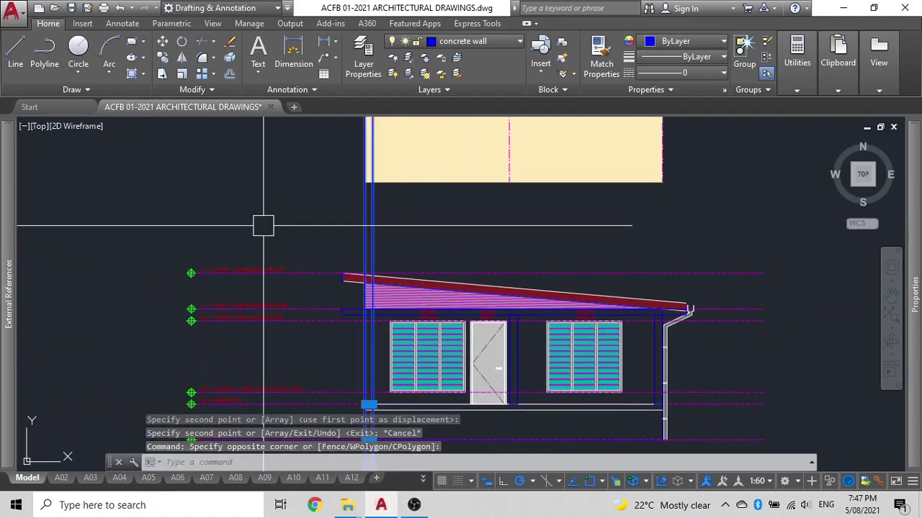
pyautogui.press('Delete')
# Move the ceiling band and the three columns 12000 horizontally to the right, clear of the elevation
pyautogui.scroll(2, 321, 290)
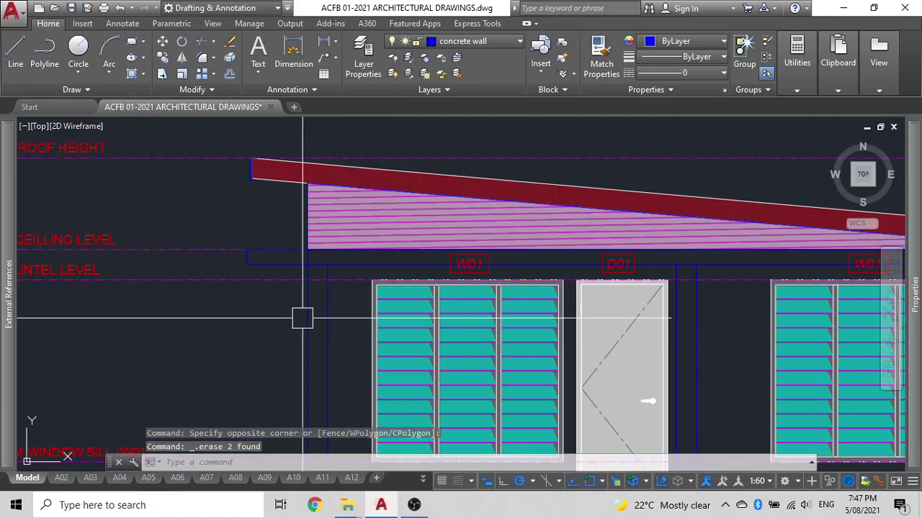
pyautogui.click(263, 262)
pyautogui.scroll(-2, 323, 327)
pyautogui.moveTo(487, 369); pyautogui.dragTo(323, 313, button='middle')
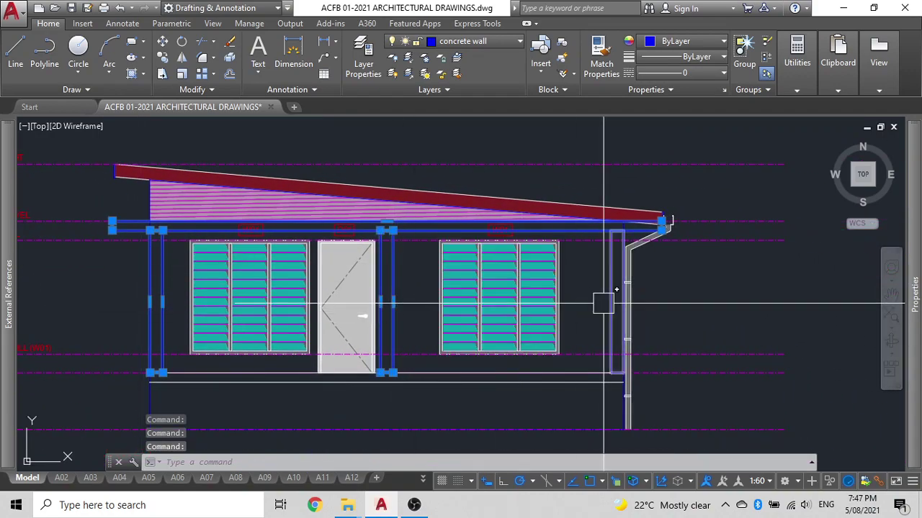
pyautogui.scroll(-2, 597, 294)
pyautogui.moveTo(597, 295); pyautogui.dragTo(249, 245, button='middle')
pyautogui.scroll(-4, 416, 274)
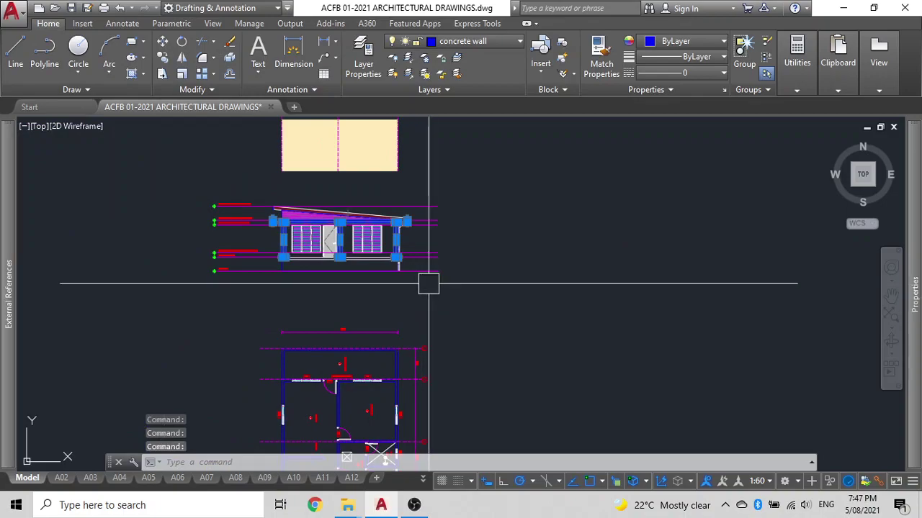
pyautogui.write('m')
pyautogui.press('Return')
pyautogui.click(396, 294)
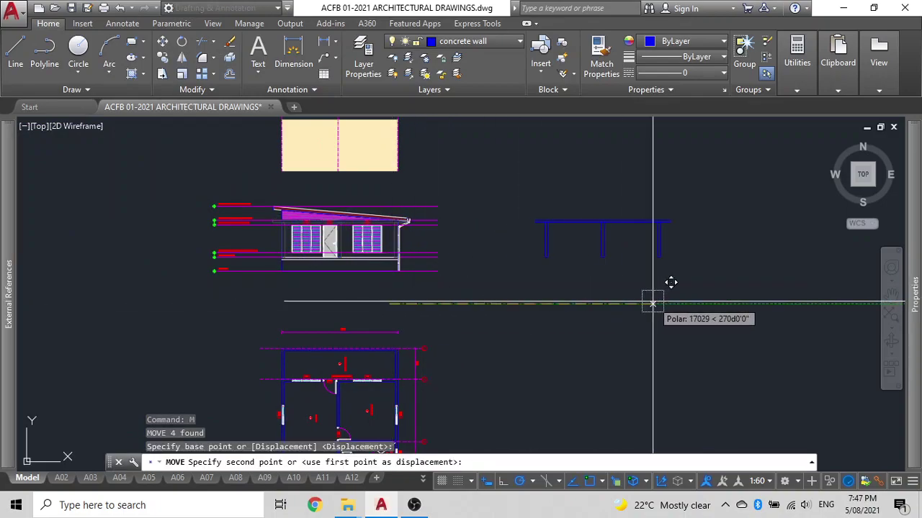
pyautogui.write('12')
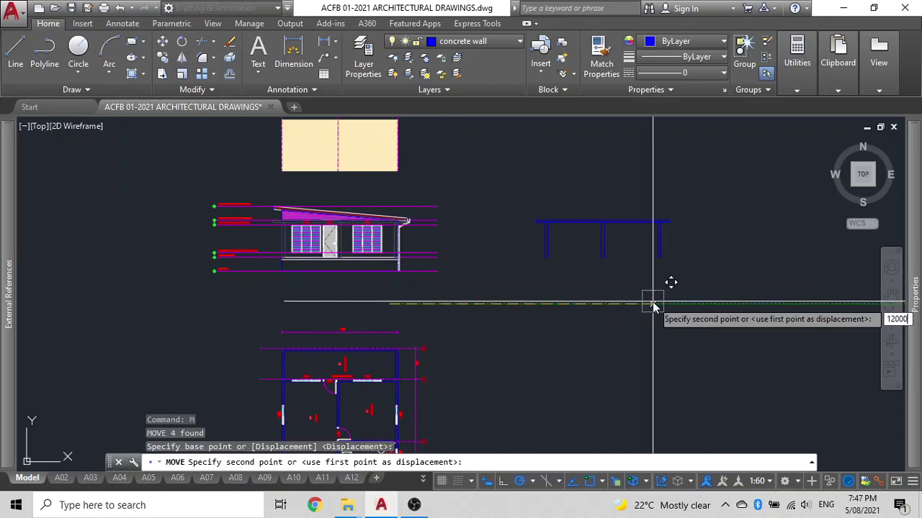
pyautogui.write('000')
pyautogui.press('Return')
# Assign the horizontal ceiling band above the columns to the TIMBER WALL layer
pyautogui.scroll(5, 594, 247)
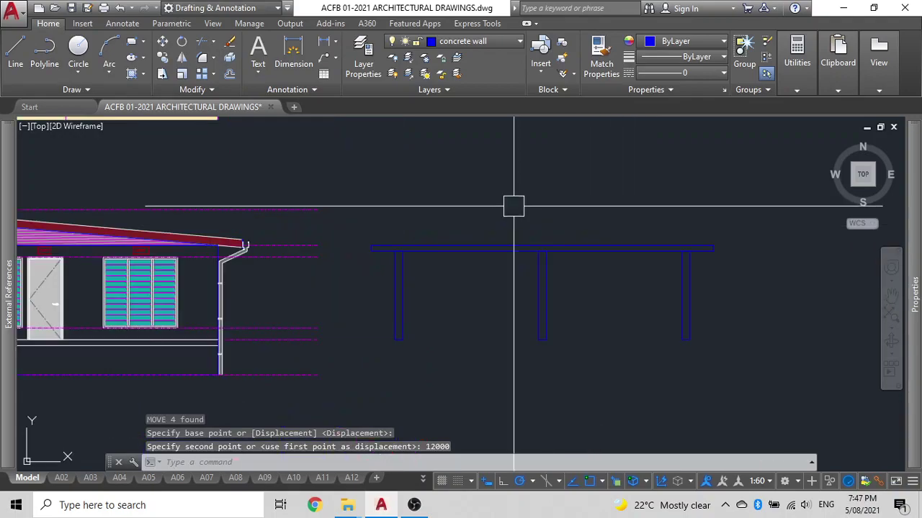
pyautogui.click(631, 258)
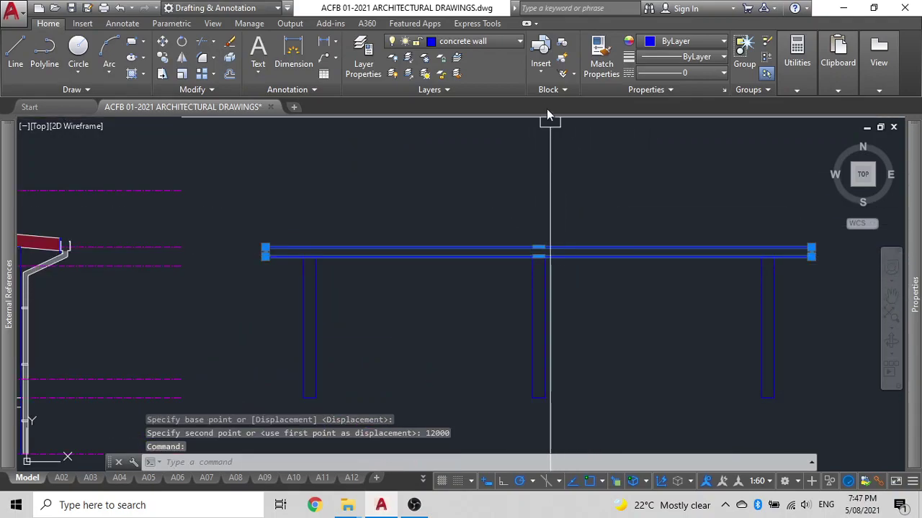
pyautogui.click(513, 45)
pyautogui.scroll(-7, 467, 419)
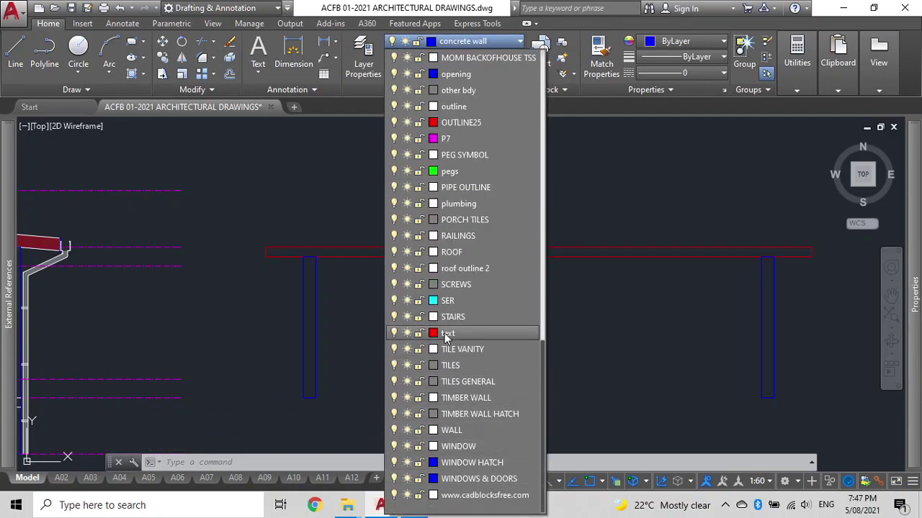
pyautogui.click(459, 400)
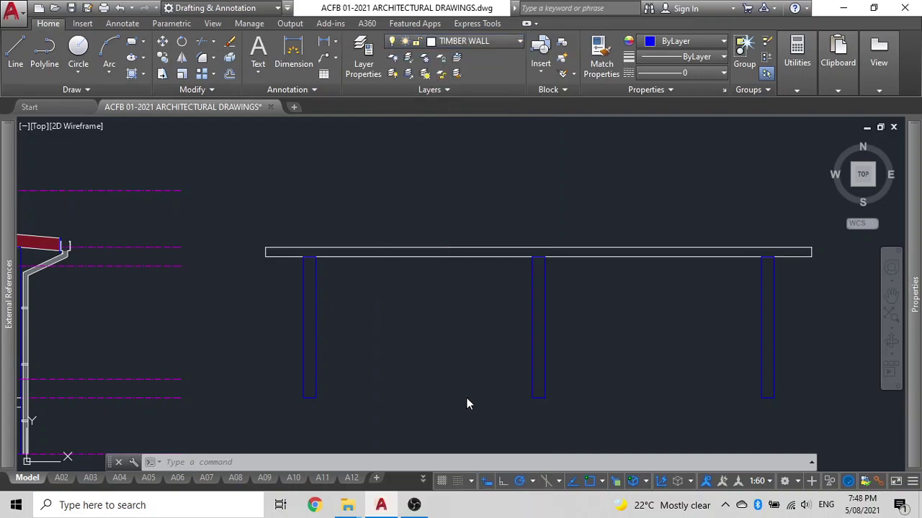
pyautogui.press('Escape')
# Look through the available layers for the three columns and keep them on the concrete wall layer
pyautogui.moveTo(550, 331); pyautogui.dragTo(541, 281, button='middle')
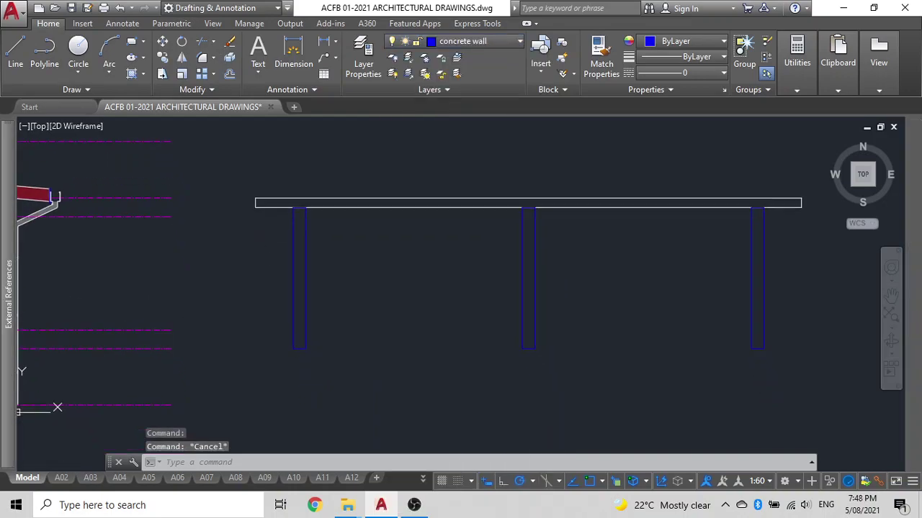
pyautogui.click(769, 384)
pyautogui.click(295, 275)
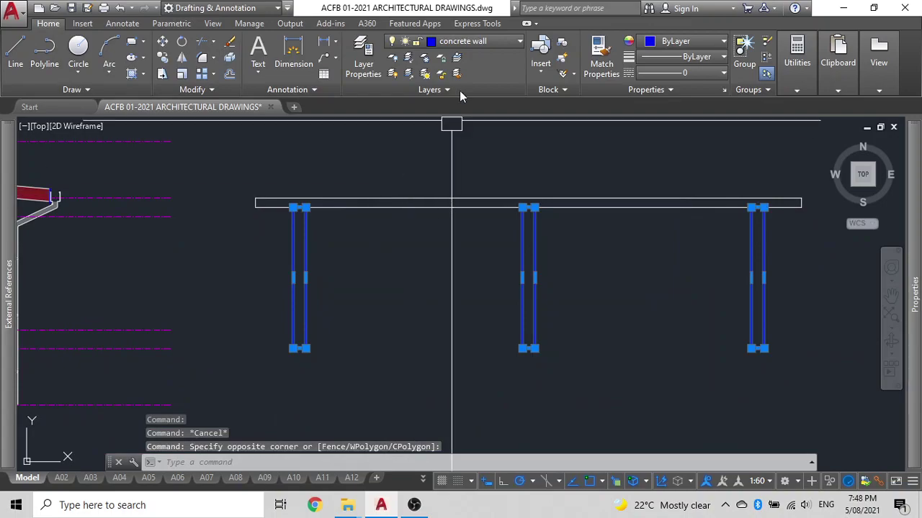
pyautogui.click(471, 43)
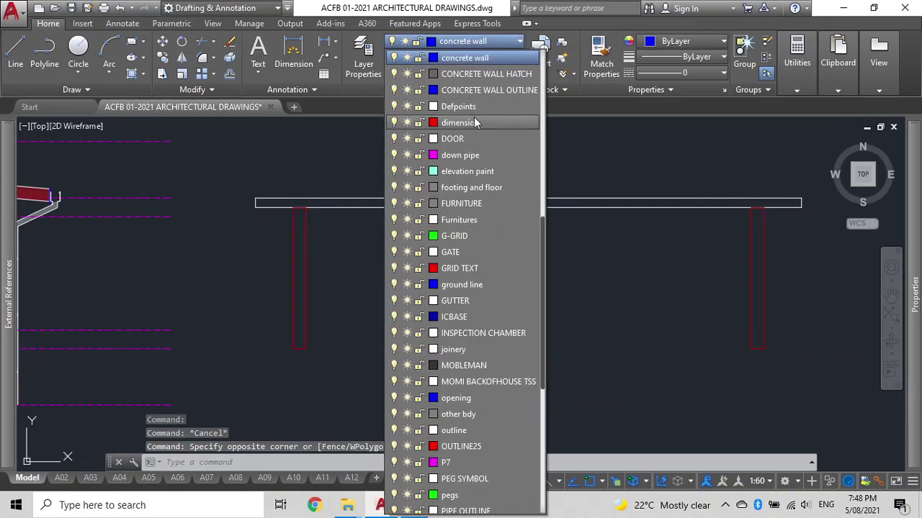
pyautogui.scroll(1, 481, 89)
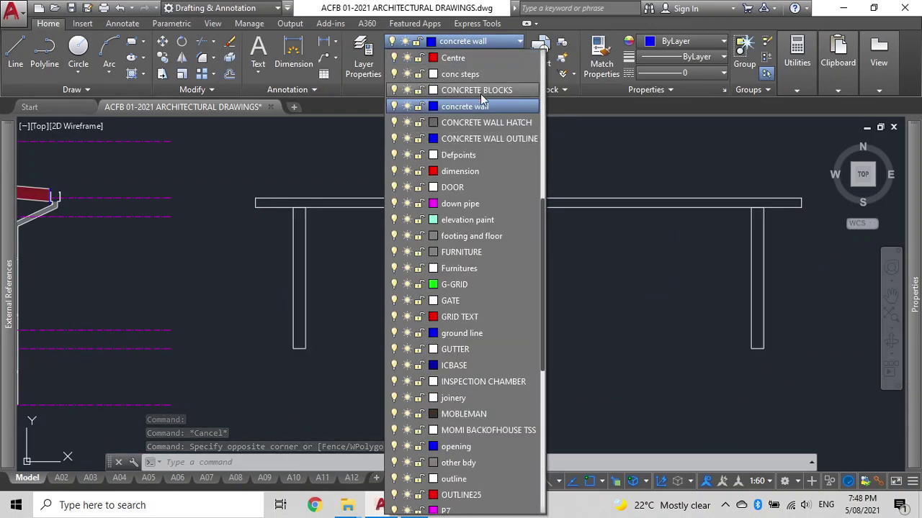
pyautogui.click(460, 138)
pyautogui.scroll(-4, 432, 267)
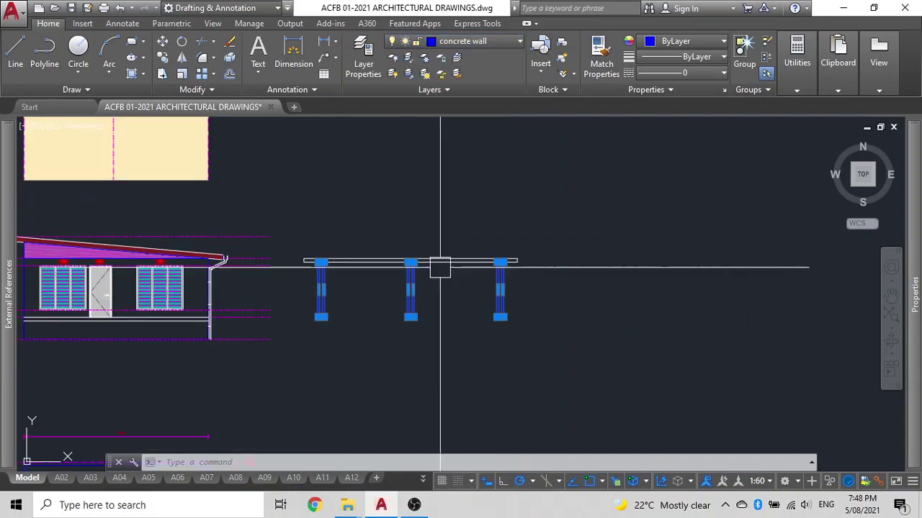
pyautogui.press('Escape')
pyautogui.moveTo(386, 301)
pyautogui.mouseDown(button='middle')
pyautogui.moveTo(500, 329)
pyautogui.moveTo(468, 318)
pyautogui.mouseUp(button='middle')
pyautogui.scroll(6, 468, 318)
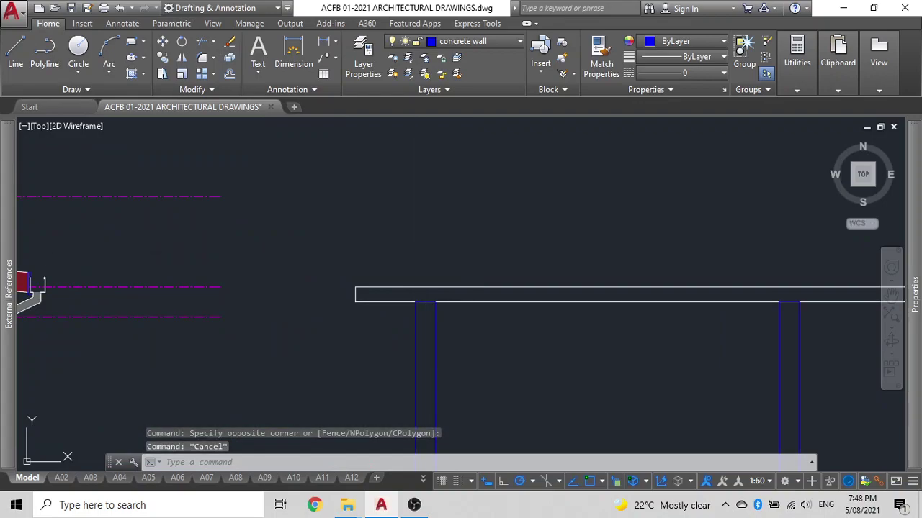
pyautogui.write('h')
pyautogui.press('Return')
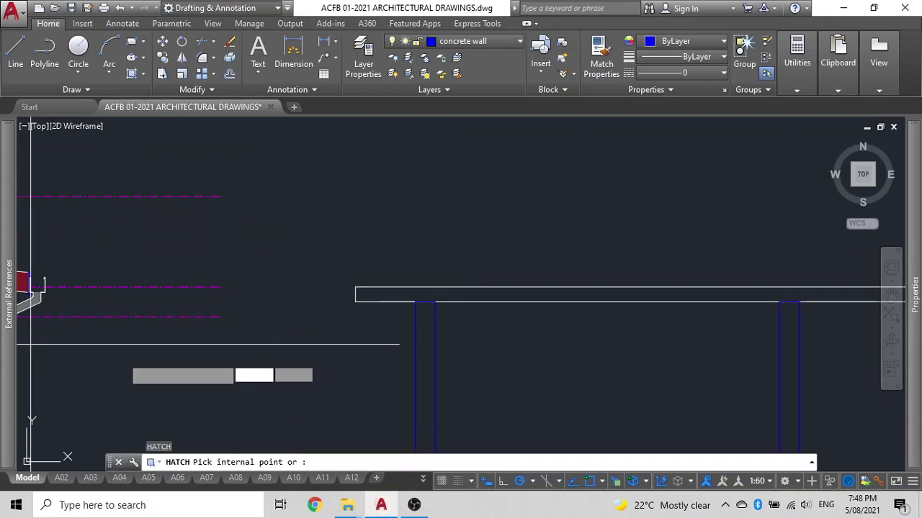
pyautogui.scroll(-4, 408, 346)
pyautogui.moveTo(410, 346); pyautogui.dragTo(625, 282, button='middle')
pyautogui.scroll(2, 612, 252)
pyautogui.scroll(2, 608, 256)
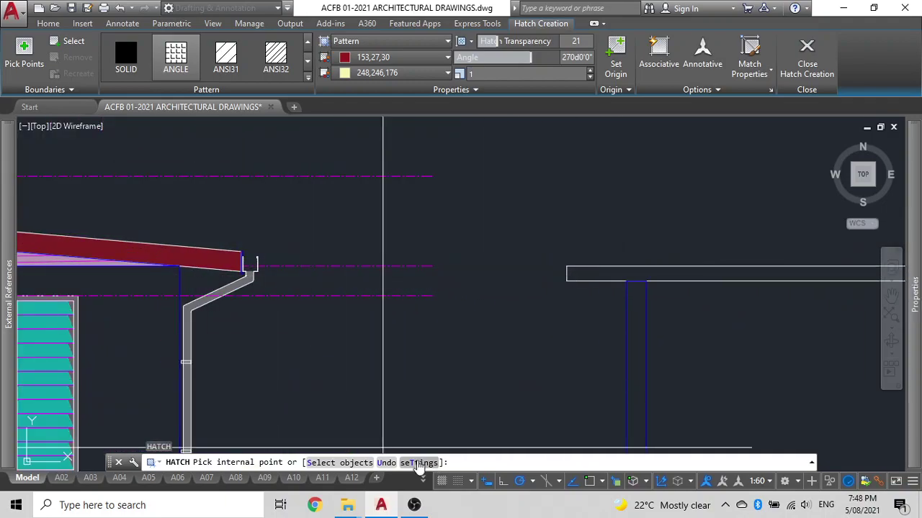
pyautogui.press('Escape')
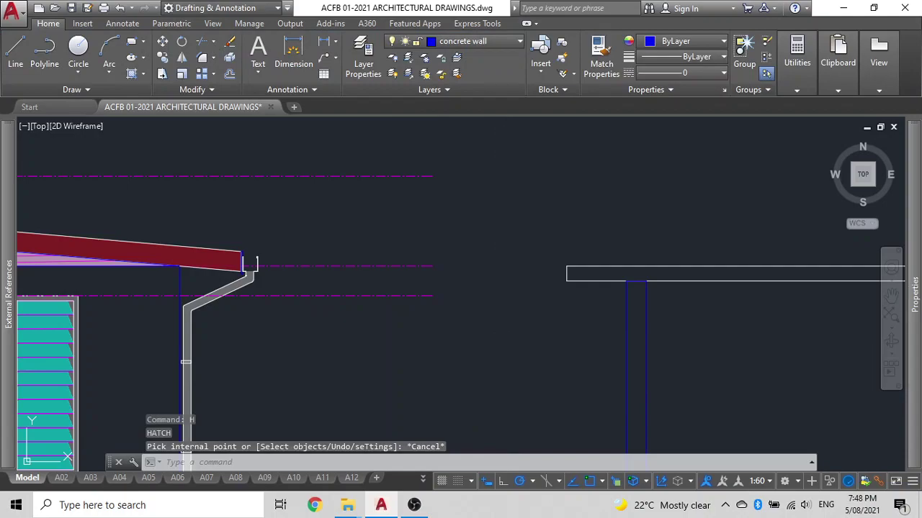
# Hatch the ceiling band with the solid red fill inherited from the sloping roof's hatch
pyautogui.press('Return')
pyautogui.scroll(-2, 569, 295)
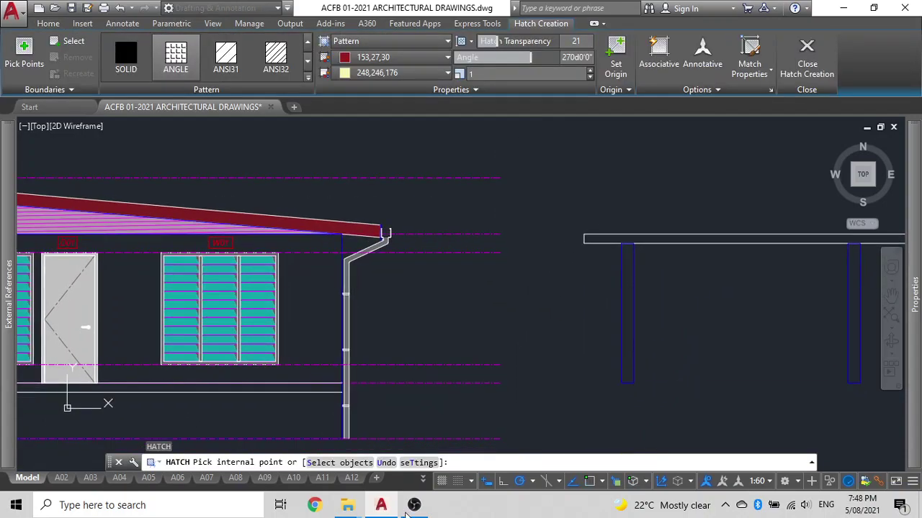
pyautogui.click(425, 463)
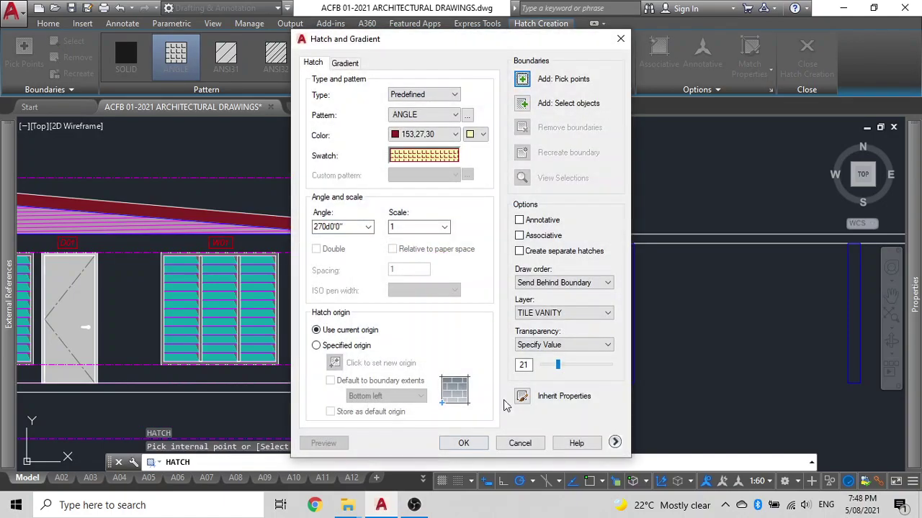
pyautogui.click(524, 399)
pyautogui.scroll(5, 345, 231)
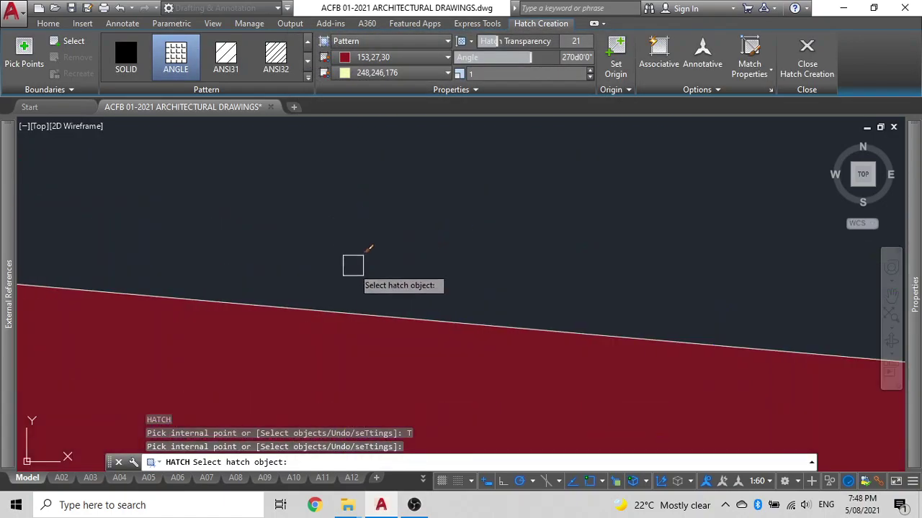
pyautogui.click(313, 355)
pyautogui.scroll(-7, 313, 355)
pyautogui.scroll(2, 564, 365)
pyautogui.click(564, 385)
pyautogui.scroll(-6, 470, 307)
pyautogui.moveTo(471, 306); pyautogui.dragTo(413, 175, button='middle')
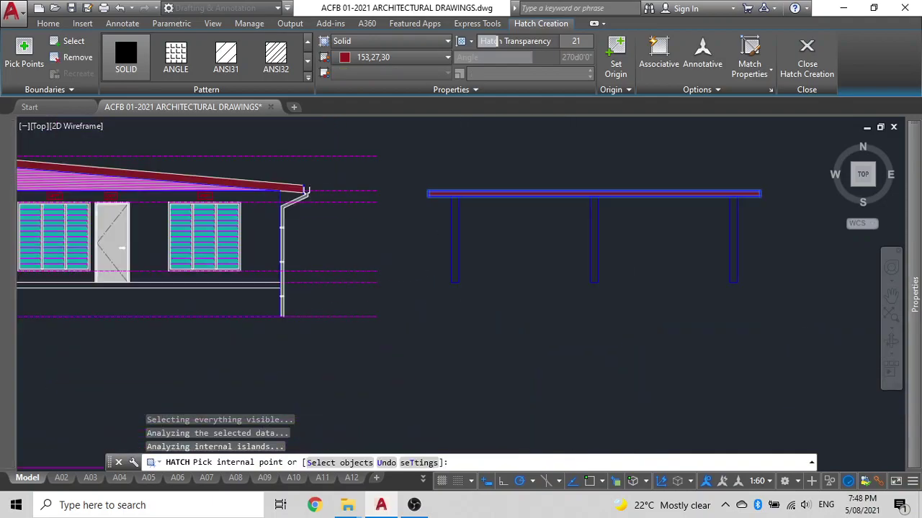
pyautogui.scroll(2, 414, 175)
pyautogui.press('Escape')
pyautogui.scroll(-3, 454, 242)
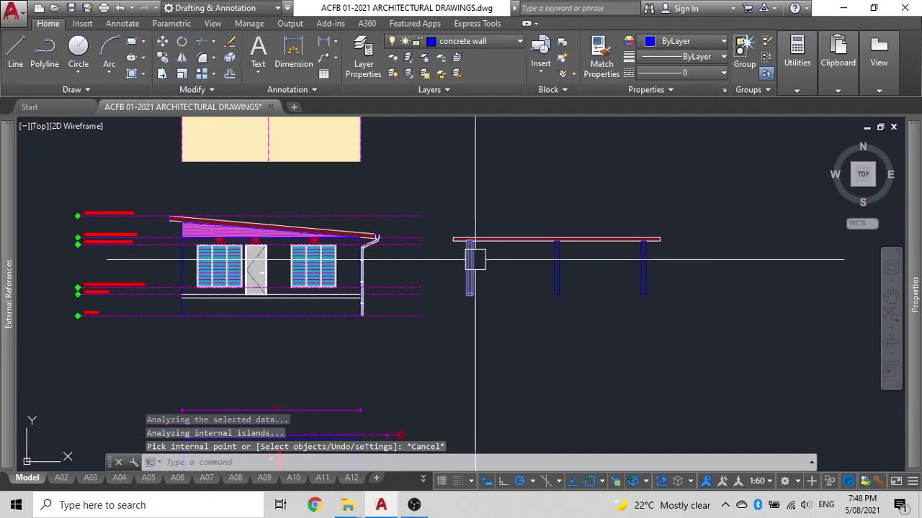
pyautogui.scroll(4, 475, 255)
pyautogui.scroll(-2, 475, 256)
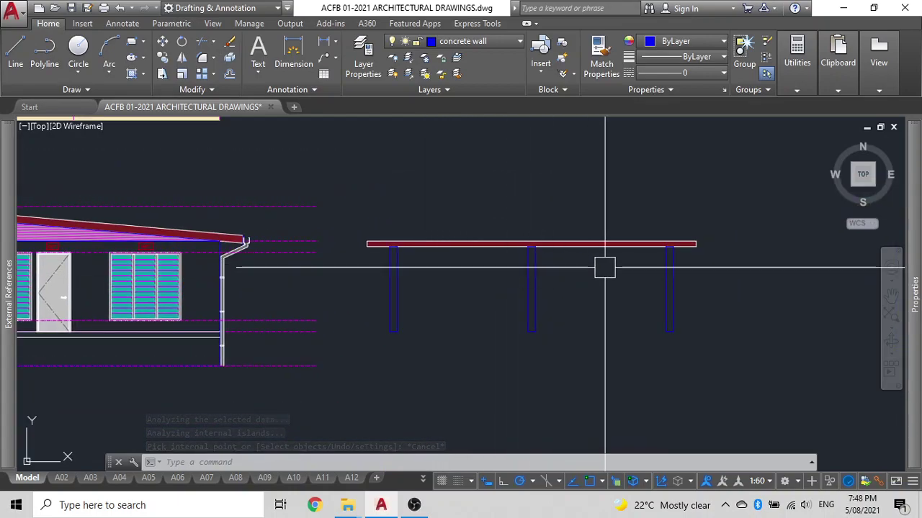
pyautogui.scroll(2, 455, 285)
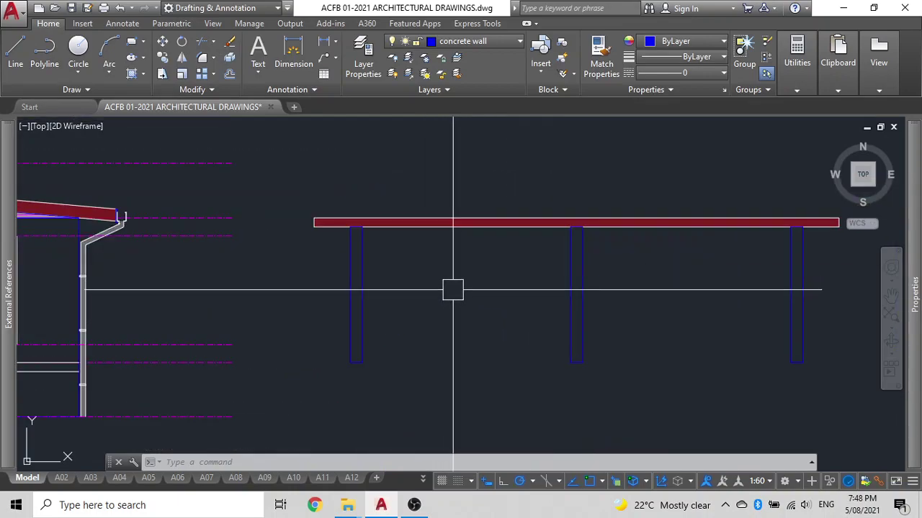
pyautogui.scroll(-2, 453, 290)
pyautogui.scroll(-3, 540, 366)
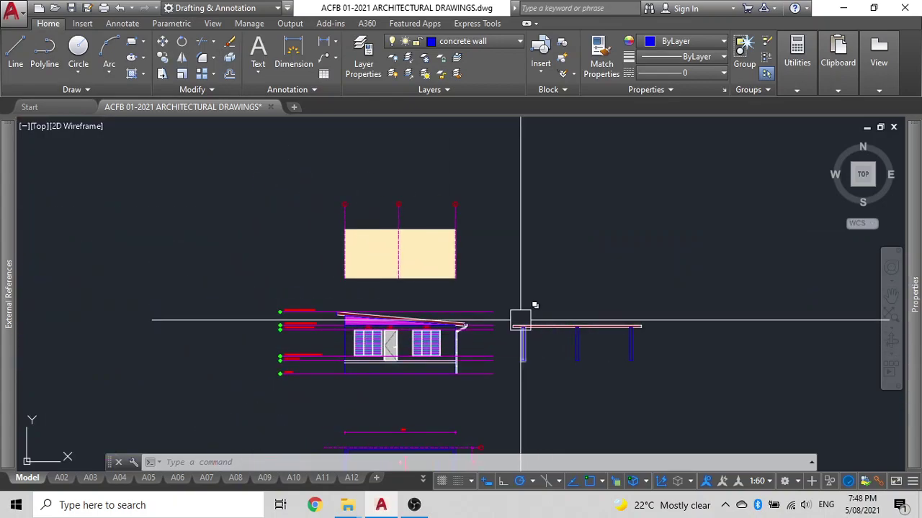
pyautogui.scroll(4, 520, 321)
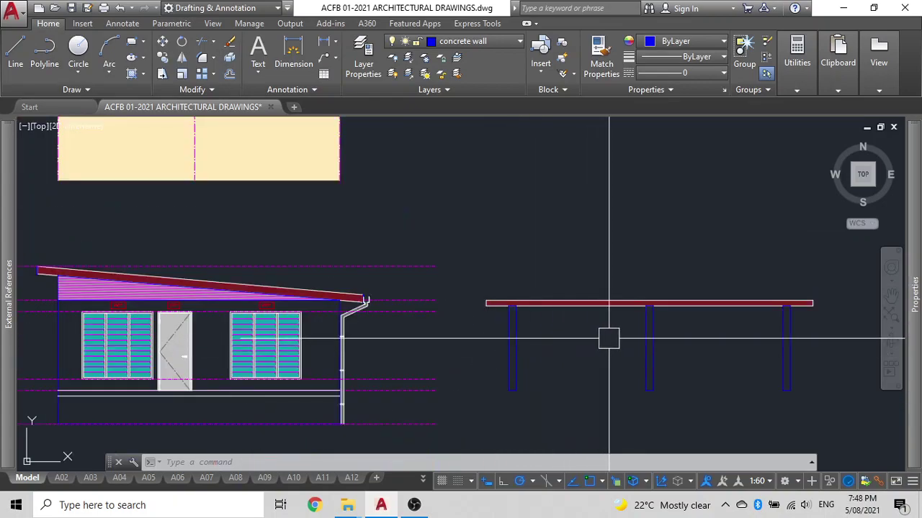
# Hatch the left column with the BRICK pattern
pyautogui.moveTo(609, 339)
pyautogui.mouseDown(button='middle')
pyautogui.moveTo(422, 324)
pyautogui.moveTo(457, 302)
pyautogui.mouseUp(button='middle')
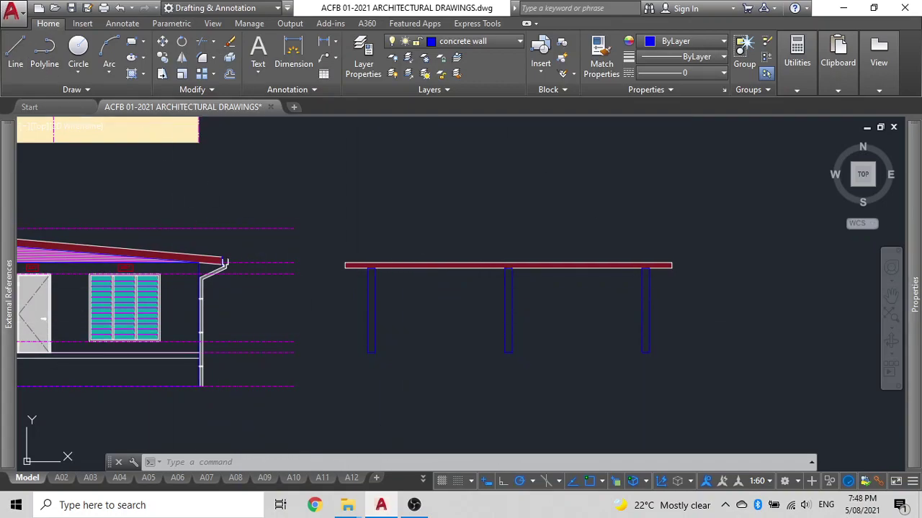
pyautogui.write('h')
pyautogui.press('Return')
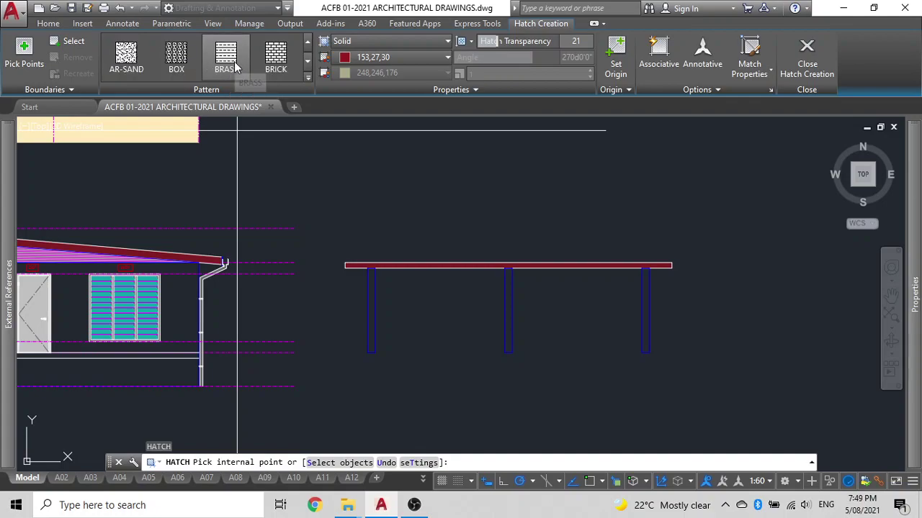
pyautogui.click(276, 63)
pyautogui.scroll(5, 370, 349)
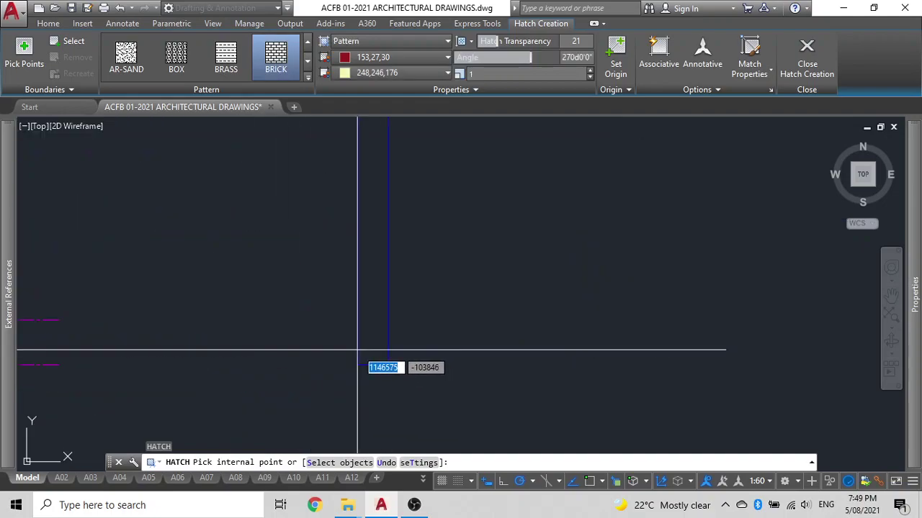
pyautogui.click(370, 344)
pyautogui.press('Escape')
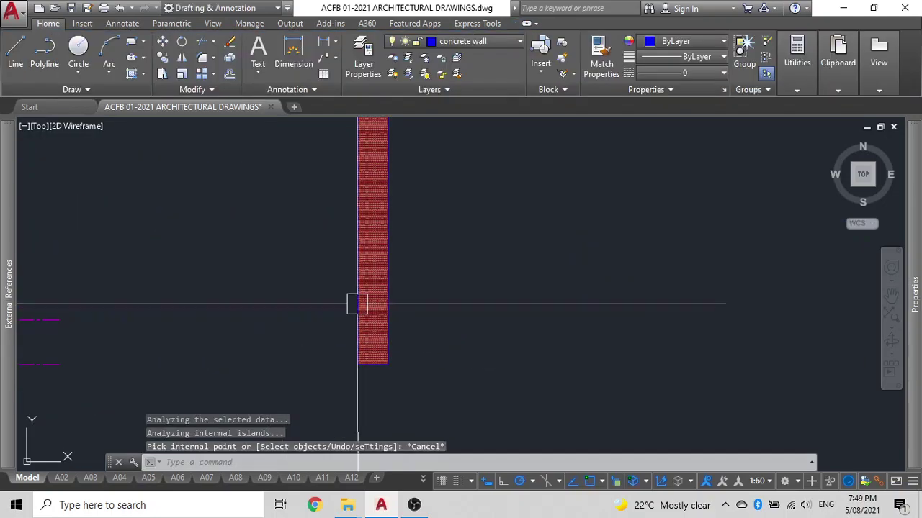
# Set the scale of the left column's brick hatch to 5
pyautogui.scroll(8, 372, 301)
pyautogui.click(374, 298)
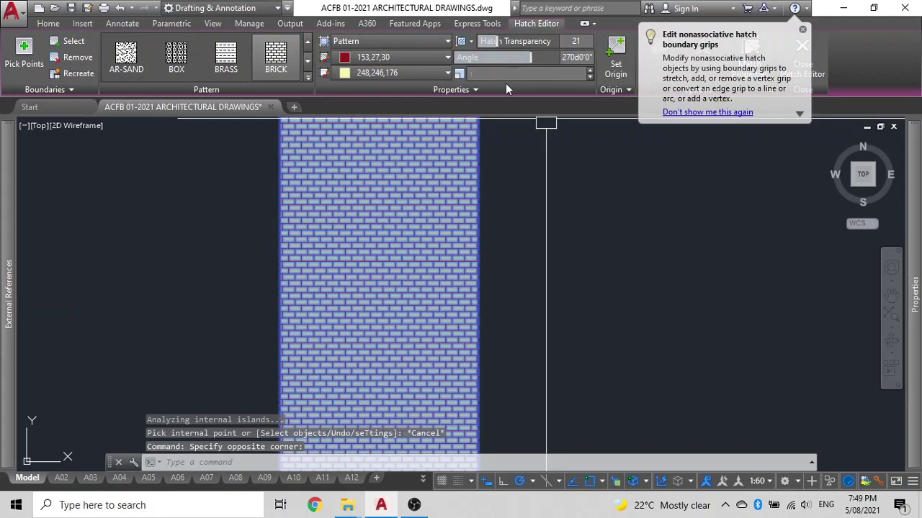
pyautogui.press('Return')
pyautogui.scroll(-8, 472, 155)
pyautogui.press('Escape')
# Set the scale of the left column's brick hatch to 10
pyautogui.scroll(-3, 340, 322)
pyautogui.scroll(-6, 393, 244)
pyautogui.scroll(8, 391, 252)
pyautogui.click(379, 243)
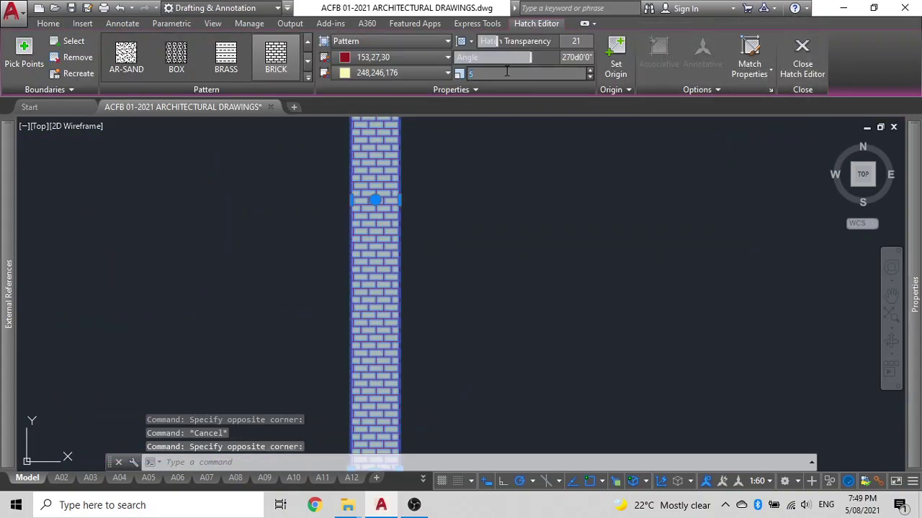
pyautogui.scroll(-5, 456, 329)
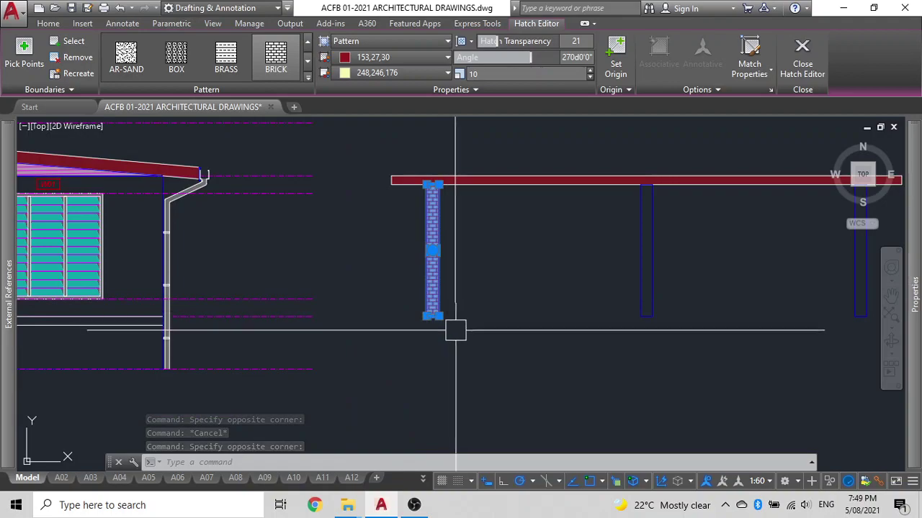
pyautogui.press('Escape')
# Change the background colour of the left column's brick hatch to index colour 9
pyautogui.scroll(4, 440, 303)
pyautogui.scroll(4, 440, 303)
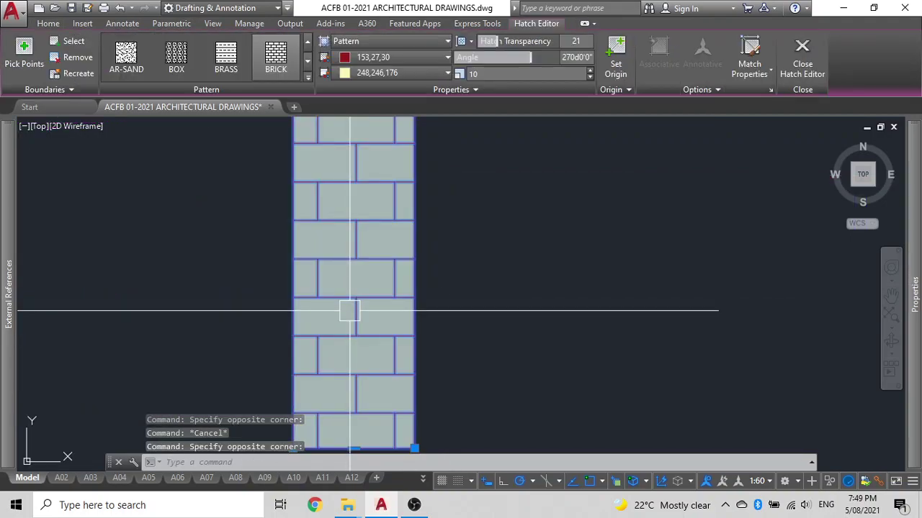
pyautogui.click(368, 71)
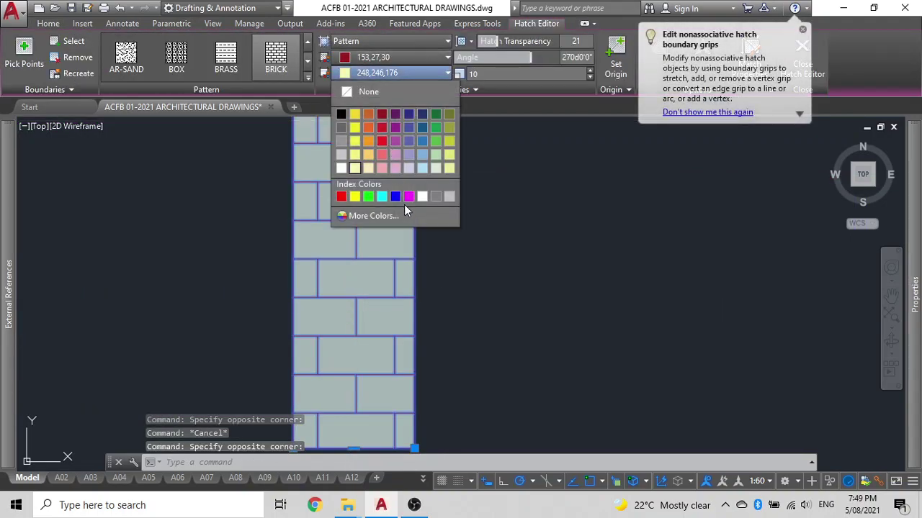
pyautogui.click(449, 197)
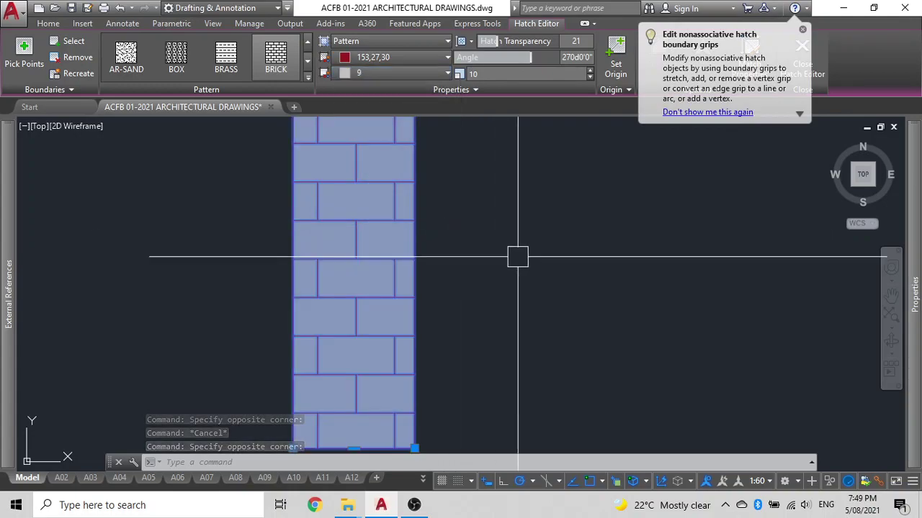
pyautogui.press('Escape')
# Copy the left column's brick hatch onto the middle and right columns, using the column's bottom-left corner as base point
pyautogui.scroll(-6, 500, 284)
pyautogui.scroll(6, 317, 302)
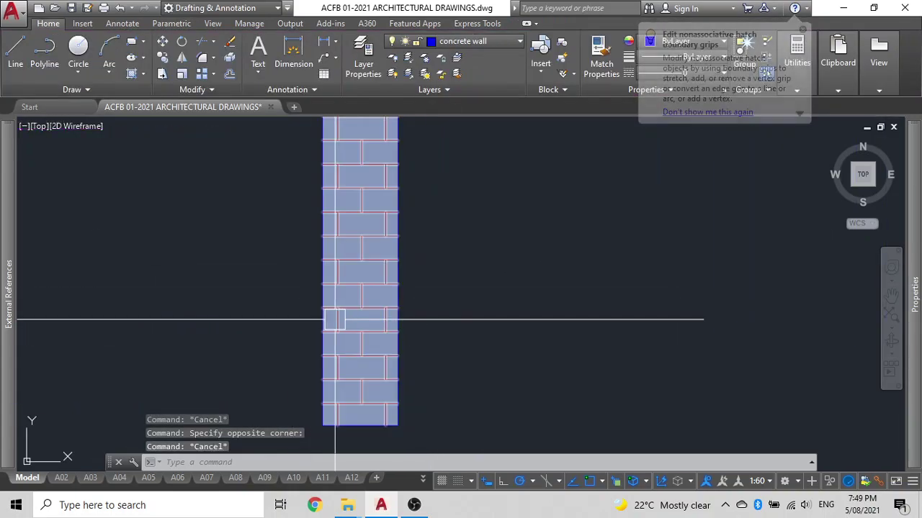
pyautogui.click(348, 319)
pyautogui.write('co')
pyautogui.press('Return')
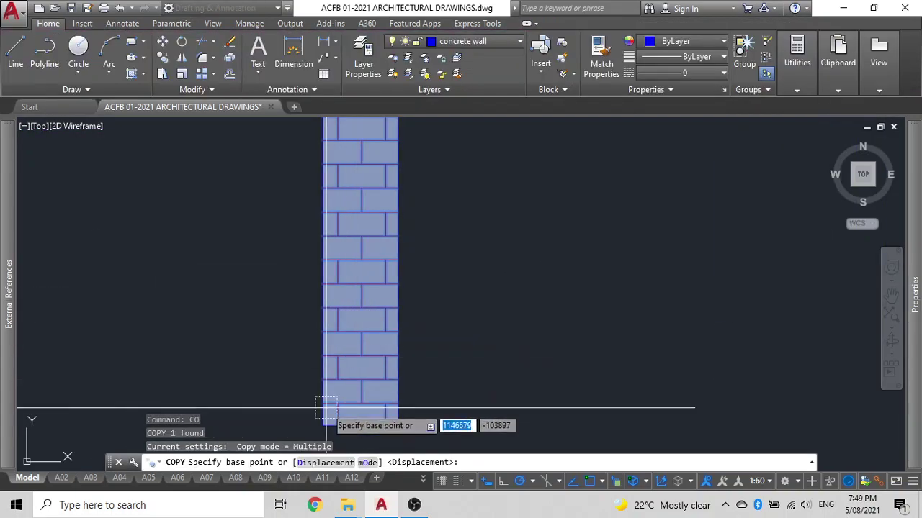
pyautogui.click(322, 425)
pyautogui.scroll(-4, 498, 364)
pyautogui.moveTo(500, 364); pyautogui.dragTo(182, 238, button='middle')
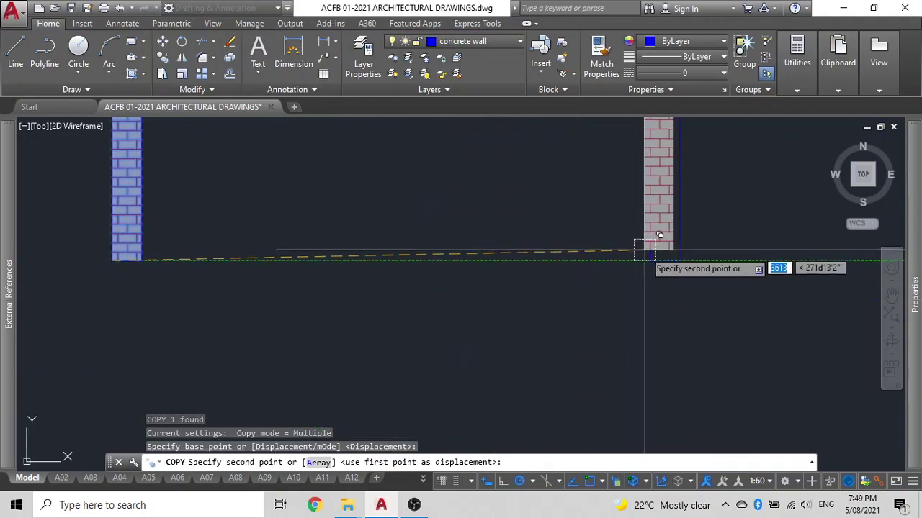
pyautogui.click(670, 261)
pyautogui.scroll(-3, 465, 278)
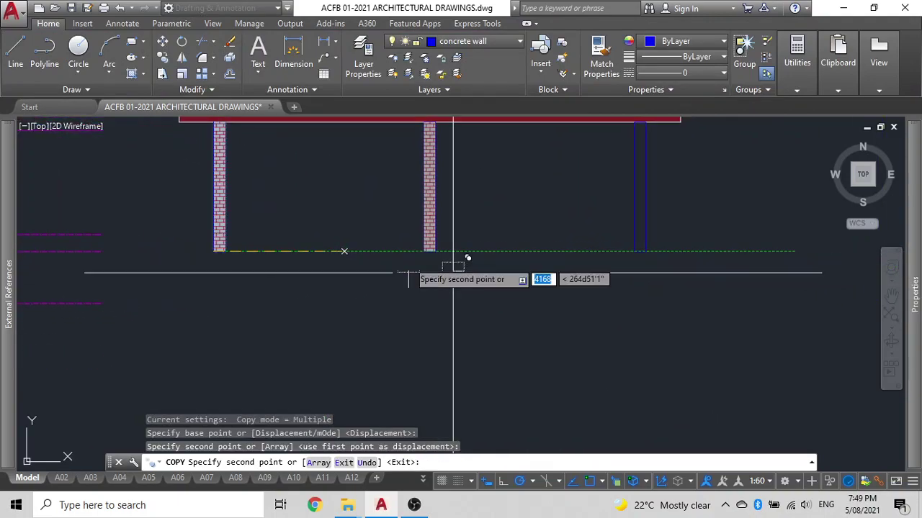
pyautogui.click(636, 251)
pyautogui.press('Escape')
# Send the brick hatches of the three columns to the back of the draw order
pyautogui.scroll(8, 641, 238)
pyautogui.click(641, 237)
pyautogui.scroll(-5, 593, 252)
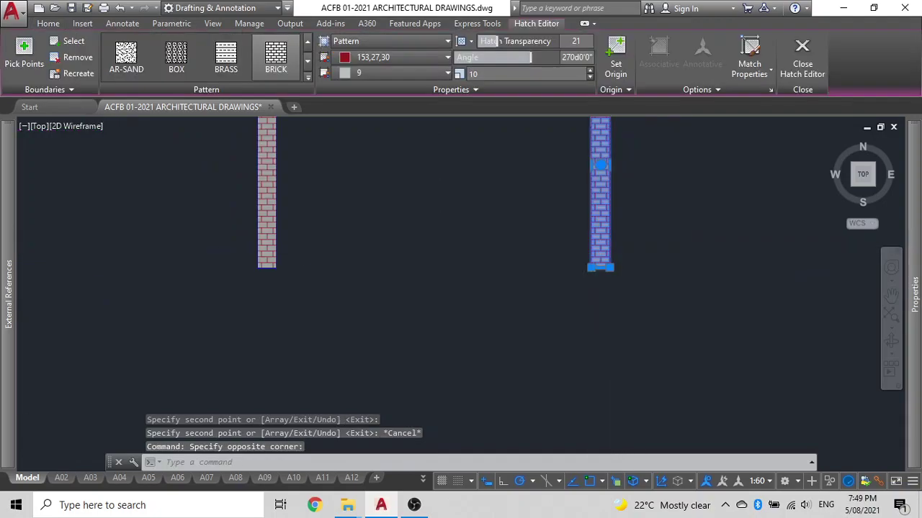
pyautogui.scroll(5, 544, 195)
pyautogui.click(533, 211)
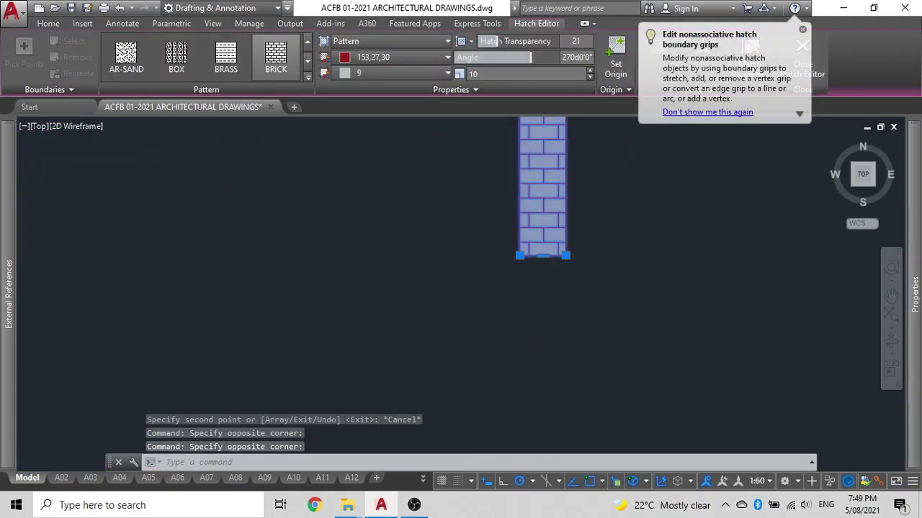
pyautogui.scroll(-5, 528, 237)
pyautogui.scroll(5, 332, 223)
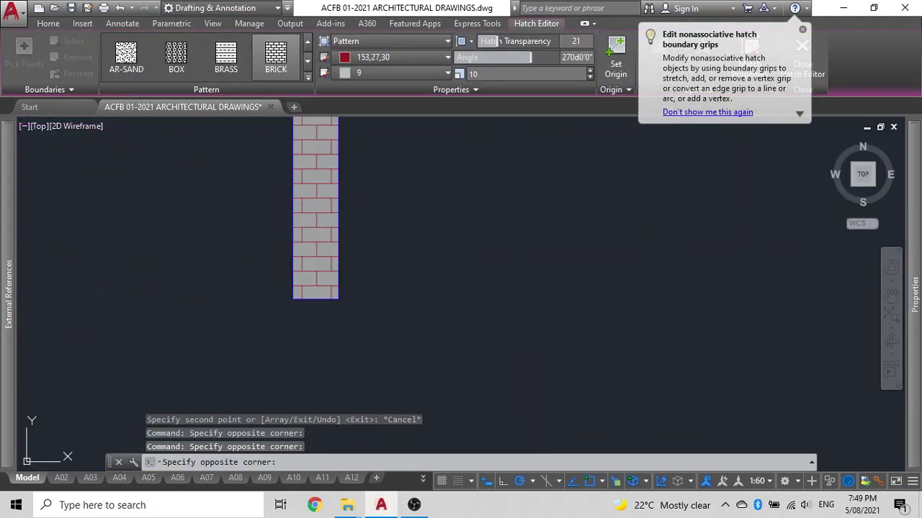
pyautogui.click(312, 219)
pyautogui.write('r')
pyautogui.press('Return')
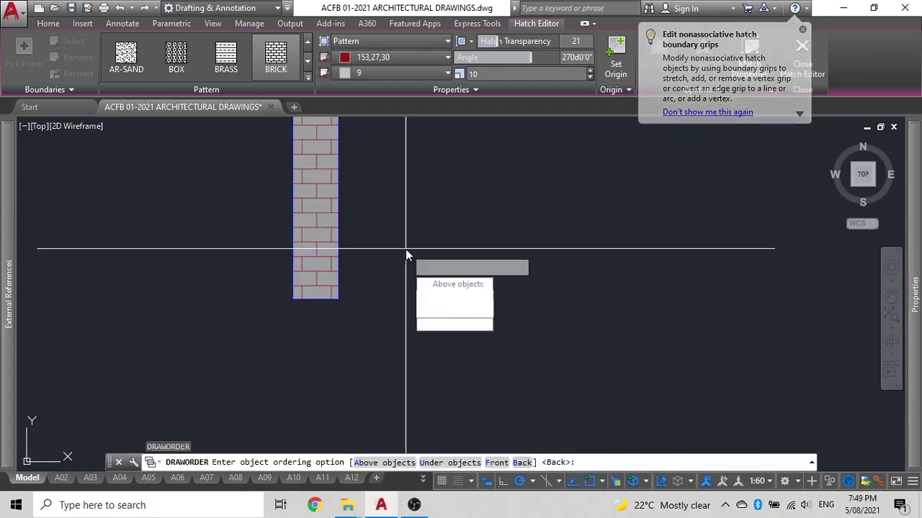
pyautogui.click(447, 329)
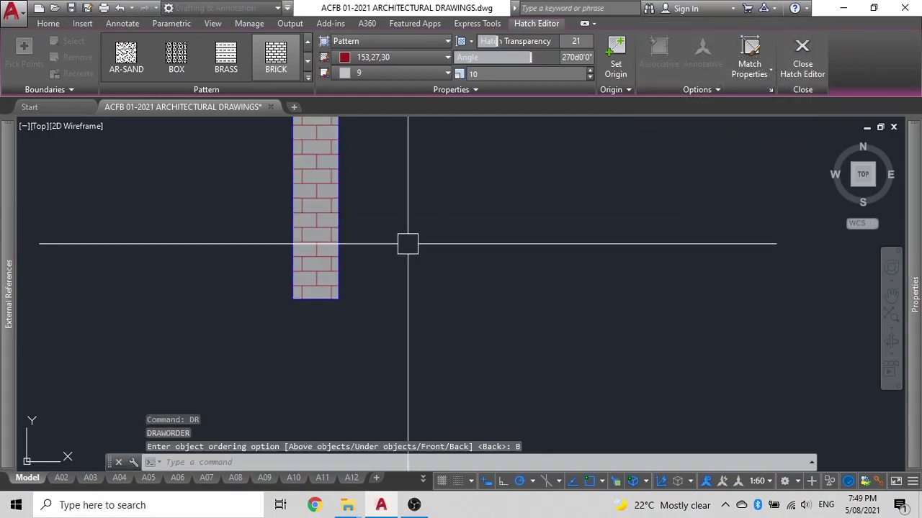
# Draw a horizontal construction line through the base of the columns
pyautogui.scroll(-6, 407, 244)
pyautogui.moveTo(509, 239); pyautogui.dragTo(572, 286, button='middle')
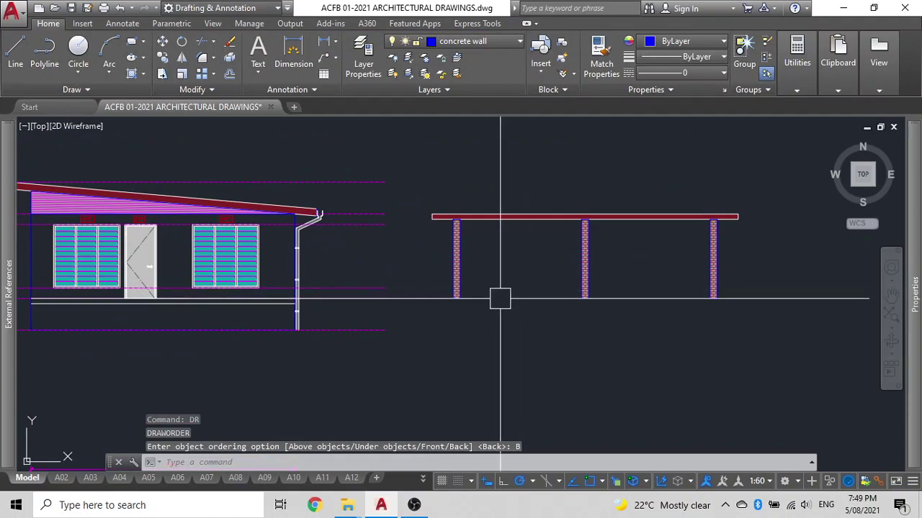
pyautogui.write('xl')
pyautogui.press('Return')
pyautogui.click(467, 292)
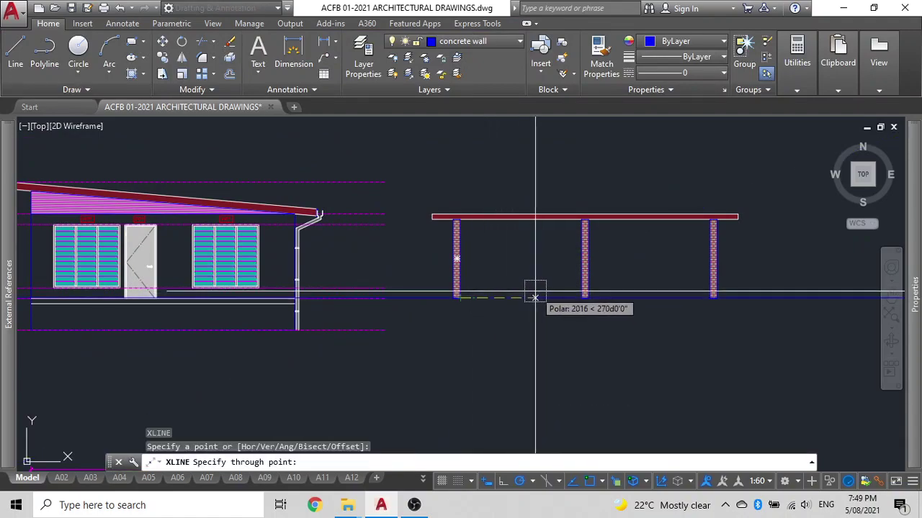
pyautogui.click(535, 298)
pyautogui.press('Escape')
# Offset the horizontal base line 50 upward
pyautogui.scroll(6, 472, 284)
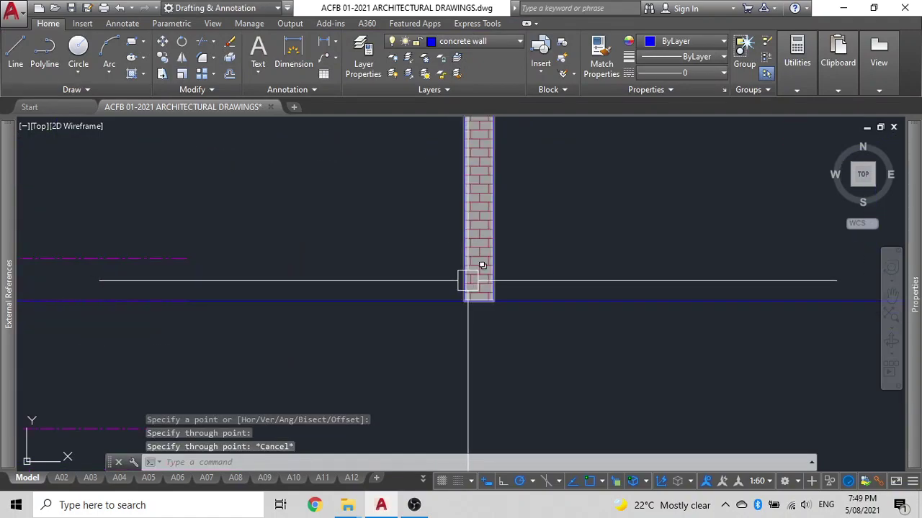
pyautogui.moveTo(468, 280); pyautogui.dragTo(378, 260, button='middle')
pyautogui.write('o')
pyautogui.press('Return')
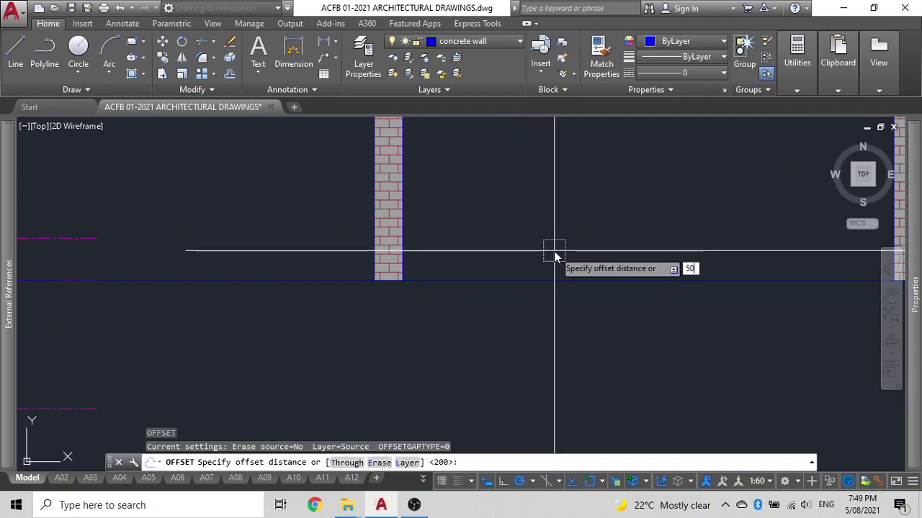
pyautogui.write('50')
pyautogui.press('Return')
pyautogui.click(555, 278)
pyautogui.click(554, 242)
pyautogui.scroll(-2, 554, 242)
pyautogui.press('Escape')
# Draw a vertical construction line along the left edge of the right column
pyautogui.moveTo(772, 238); pyautogui.dragTo(494, 246, button='middle')
pyautogui.write('x')
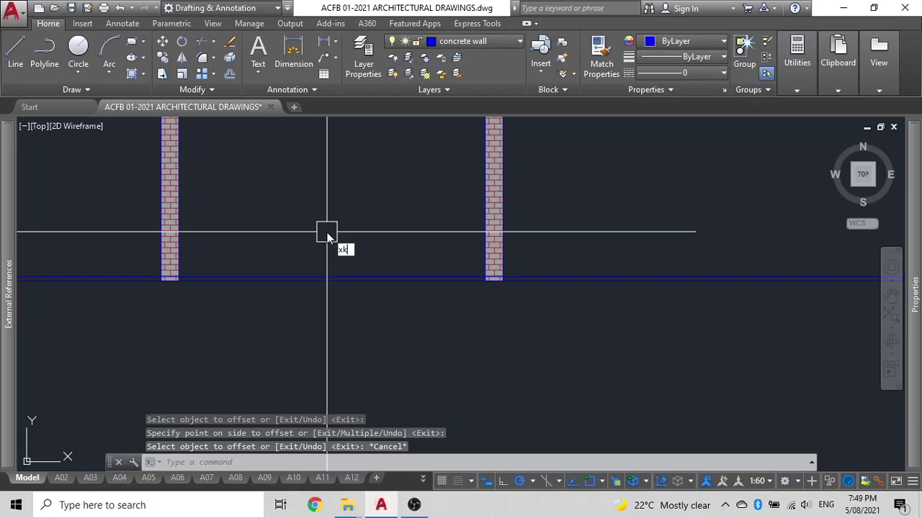
pyautogui.write('l')
pyautogui.press('Return')
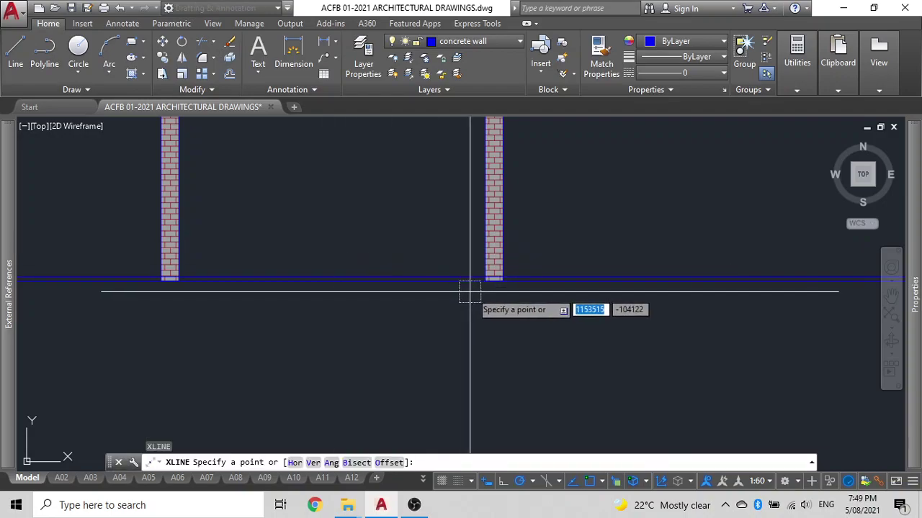
pyautogui.click(486, 280)
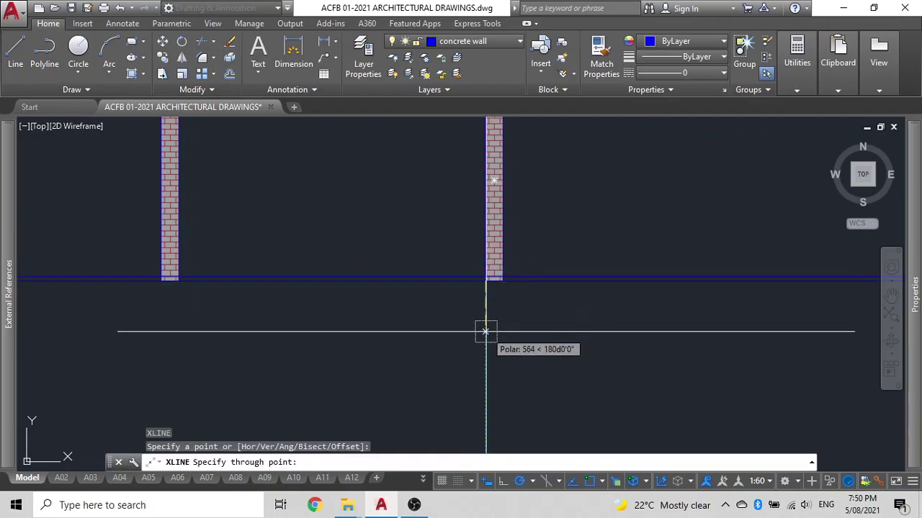
pyautogui.click(484, 329)
pyautogui.press('Escape')
# Offset the vertical line at the right column 600 to the left
pyautogui.write('o')
pyautogui.press('Return')
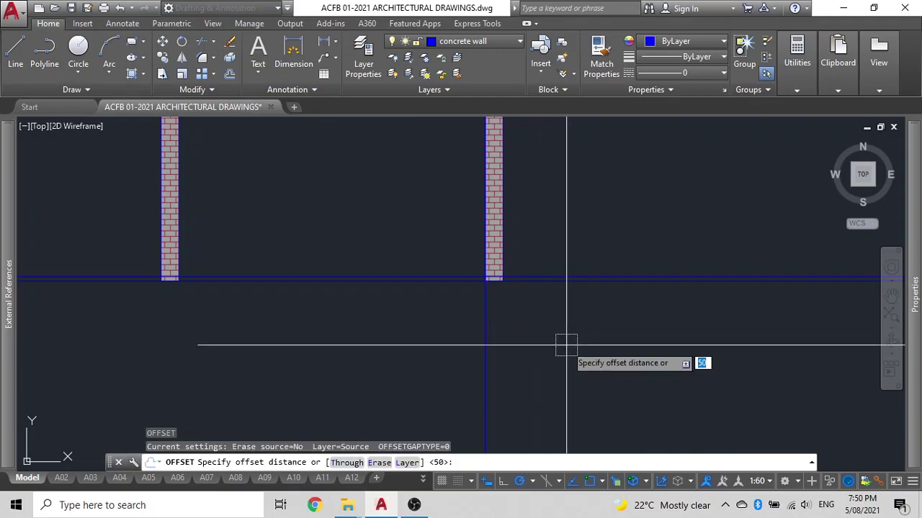
pyautogui.press('Return')
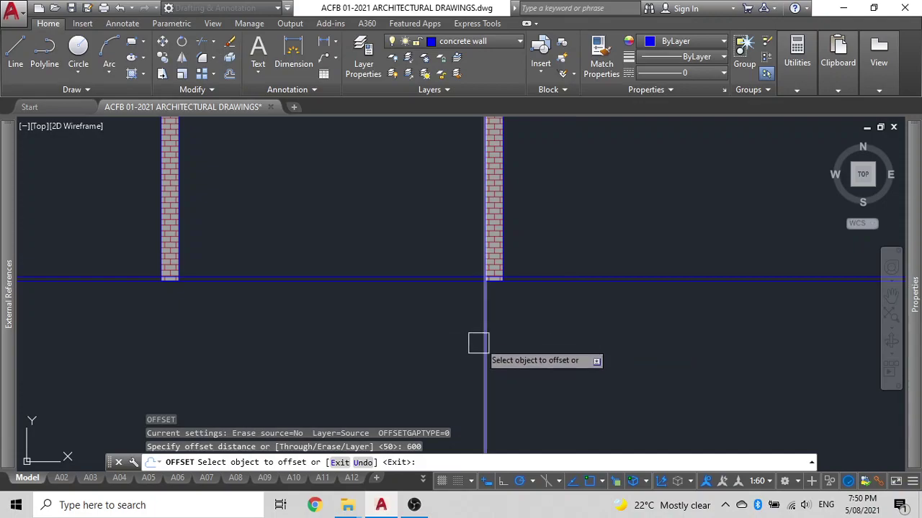
pyautogui.click(482, 342)
pyautogui.click(386, 330)
pyautogui.press('Escape')
# Offset the new vertical line another 700 to the left
pyautogui.moveTo(432, 319); pyautogui.dragTo(587, 284, button='middle')
pyautogui.press('Return')
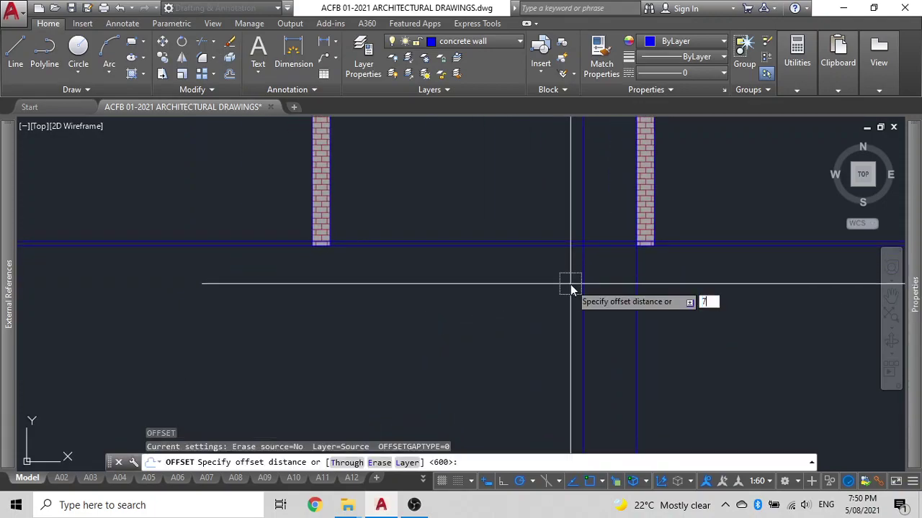
pyautogui.write('700')
pyautogui.press('Return')
pyautogui.click(579, 282)
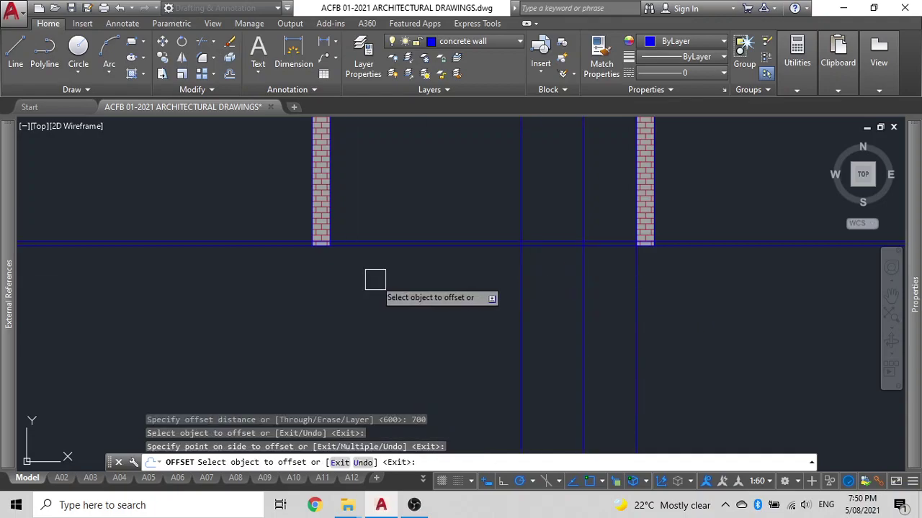
pyautogui.click(377, 278)
pyautogui.press('Escape')
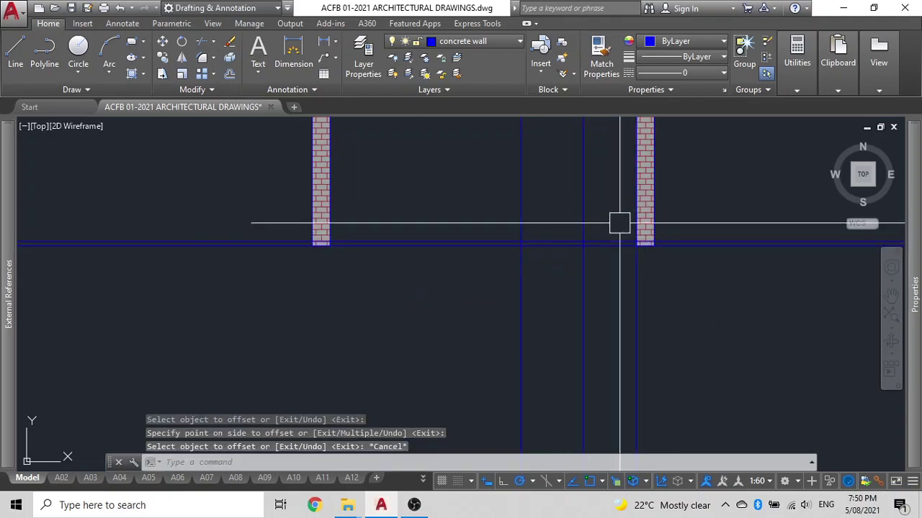
# Offset the upper of the two horizontal base lines 900 upward
pyautogui.moveTo(424, 268); pyautogui.dragTo(520, 306, button='middle')
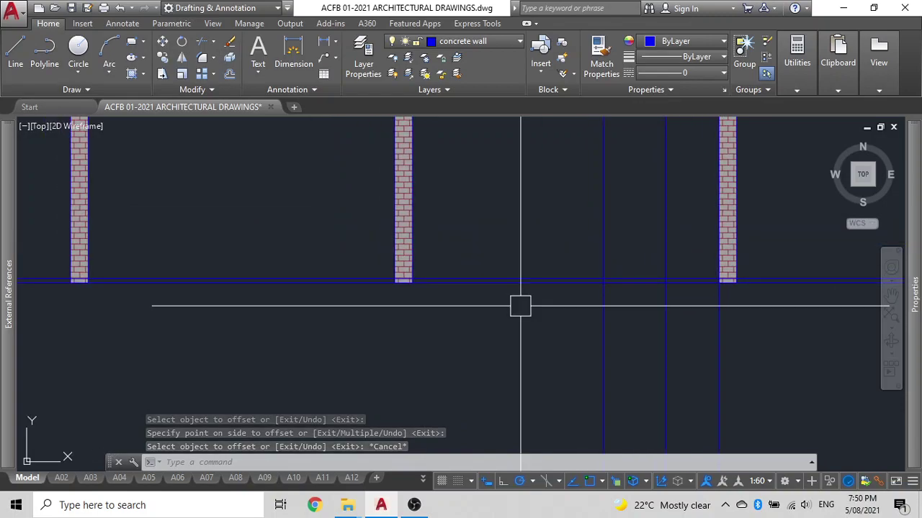
pyautogui.press('Return')
pyautogui.write('900')
pyautogui.press('Return')
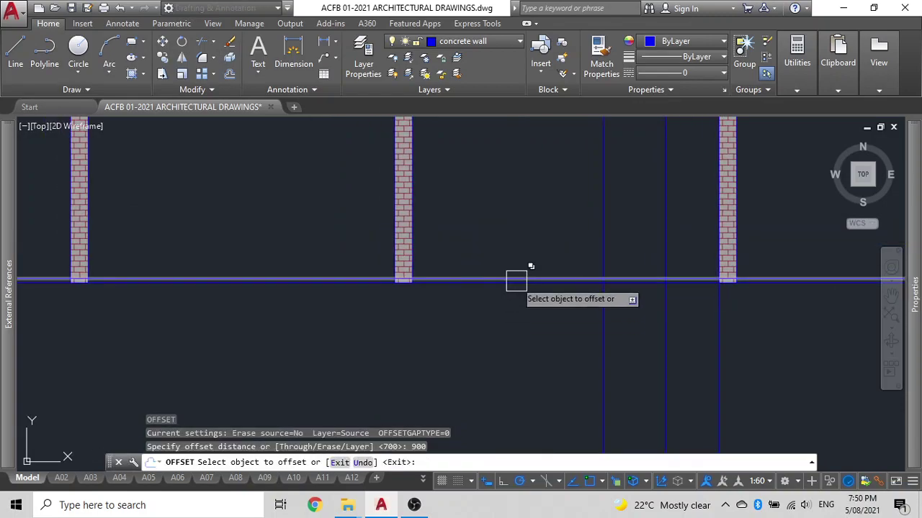
pyautogui.click(499, 279)
pyautogui.click(494, 198)
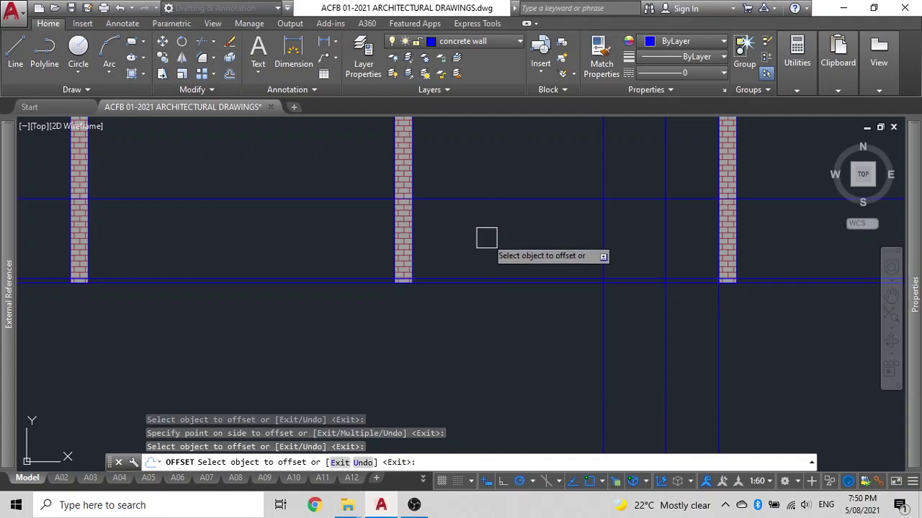
pyautogui.press('Escape')
# Offset the topmost horizontal construction line 50 downward
pyautogui.scroll(-2, 507, 238)
pyautogui.moveTo(508, 239); pyautogui.dragTo(538, 244, button='middle')
pyautogui.scroll(4, 349, 239)
pyautogui.scroll(-4, 355, 234)
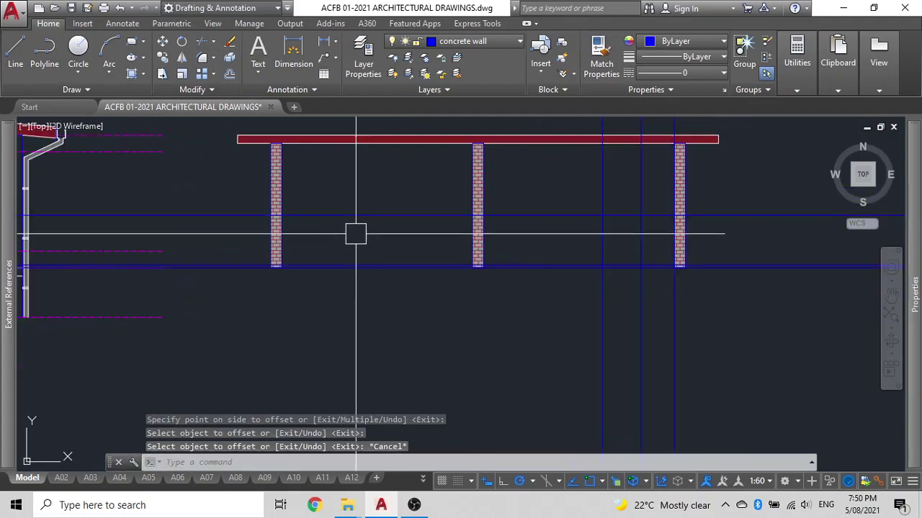
pyautogui.scroll(4, 320, 225)
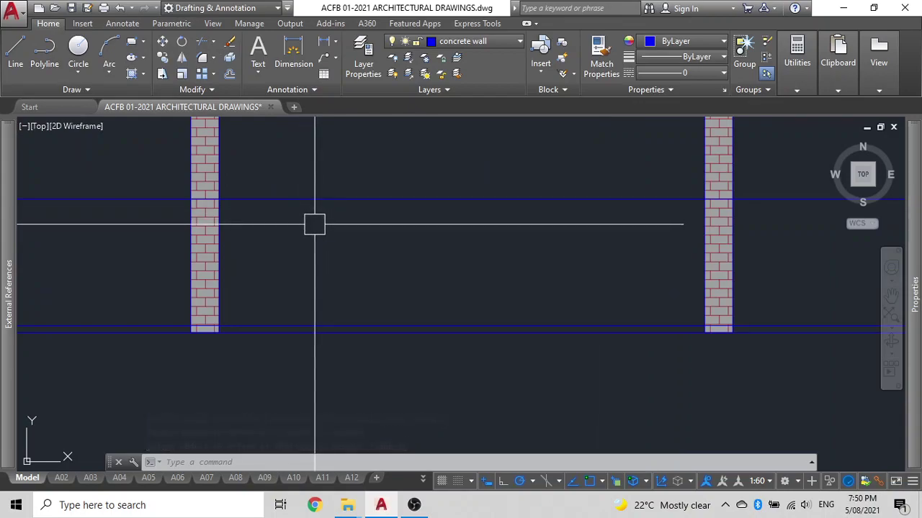
pyautogui.write('o')
pyautogui.press('Return')
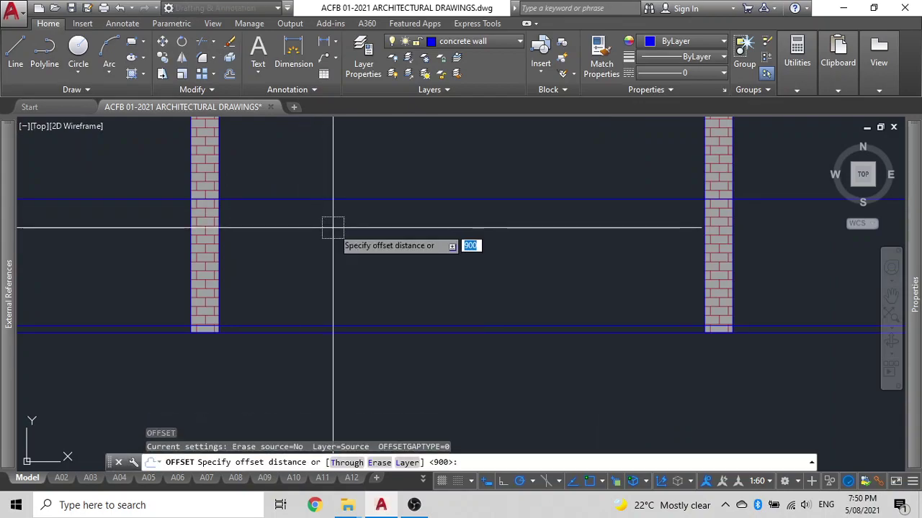
pyautogui.write('50')
pyautogui.press('Return')
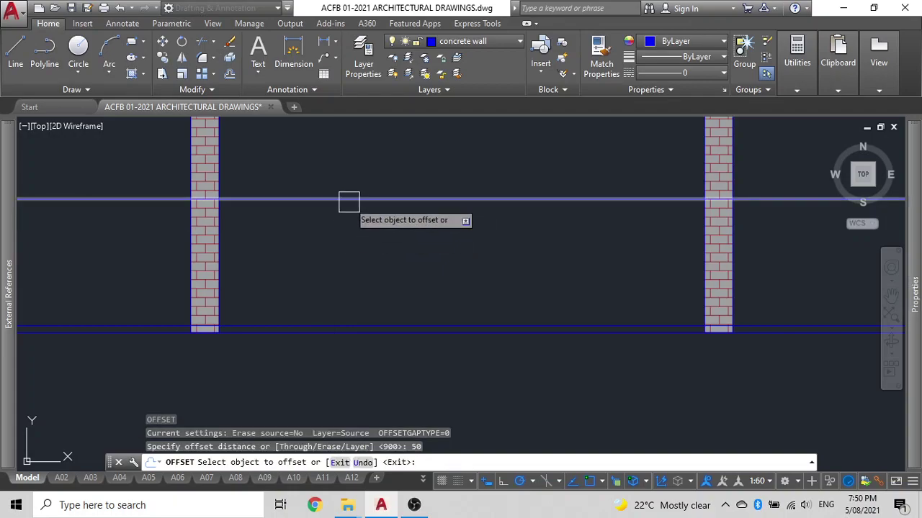
pyautogui.click(350, 200)
pyautogui.click(327, 269)
pyautogui.press('Escape')
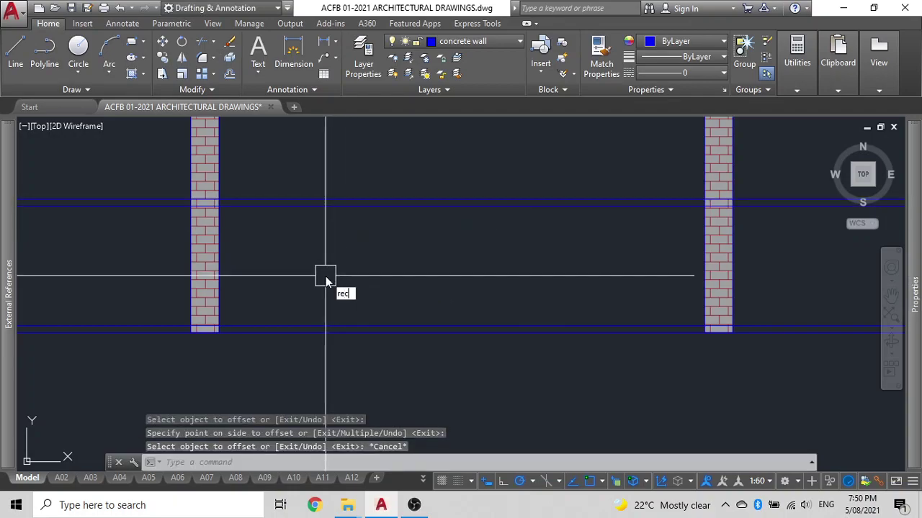
# Draw a 3450 by 50 rectangle between the left and middle brick columns, along the two upper horizontal construction lines
pyautogui.write('rec')
pyautogui.press('Return')
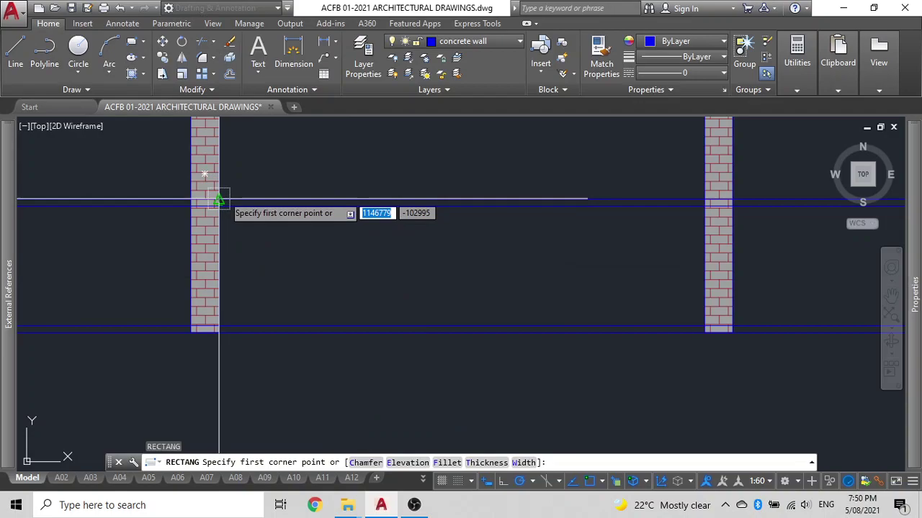
pyautogui.click(219, 206)
pyautogui.scroll(6, 640, 204)
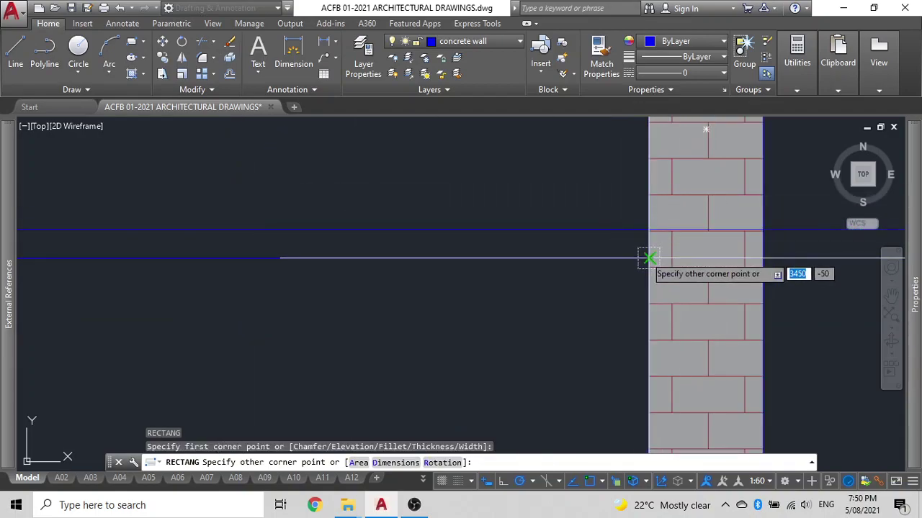
pyautogui.press('Escape')
# Delete the two upper horizontal construction lines running through the columns
pyautogui.scroll(-6, 547, 274)
pyautogui.click(611, 261)
pyautogui.click(586, 227)
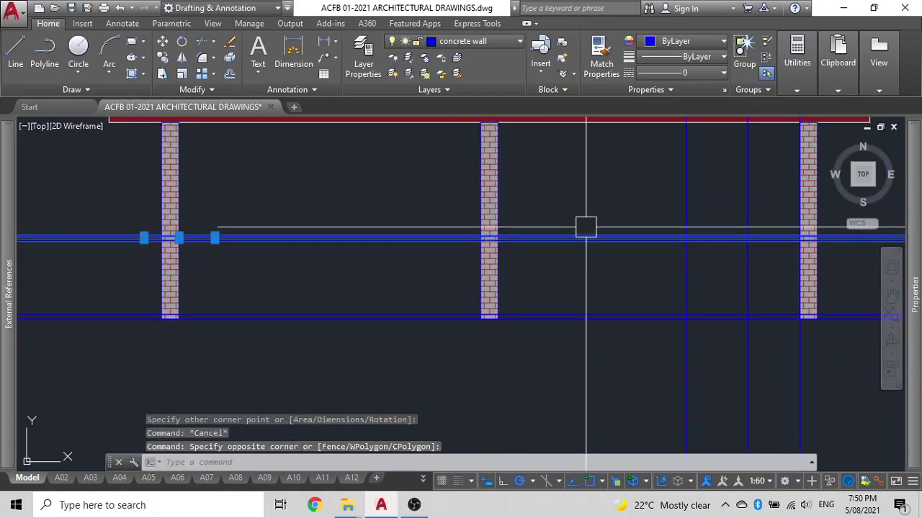
pyautogui.click(504, 257)
pyautogui.press('Delete')
# Copy the rail rectangle between the left and middle columns straight down onto the upper base line
pyautogui.click(383, 232)
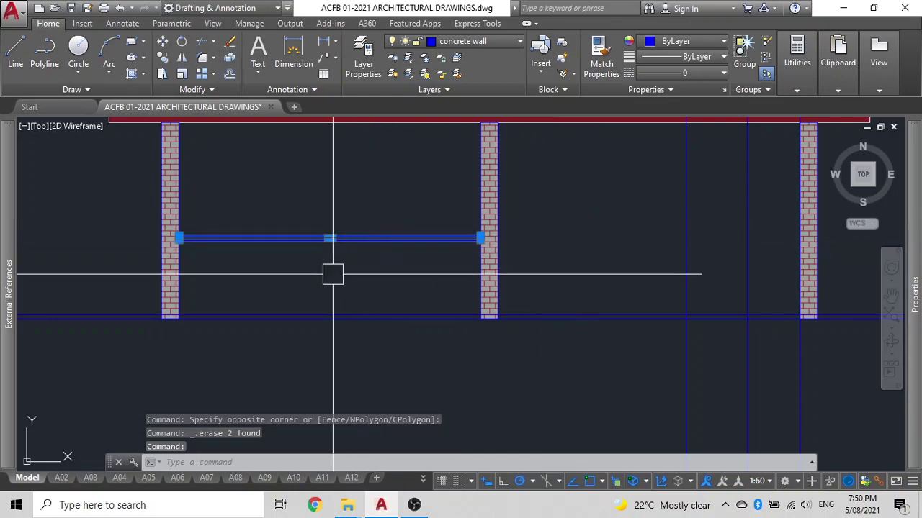
pyautogui.write('co')
pyautogui.press('Return')
pyautogui.scroll(3, 504, 252)
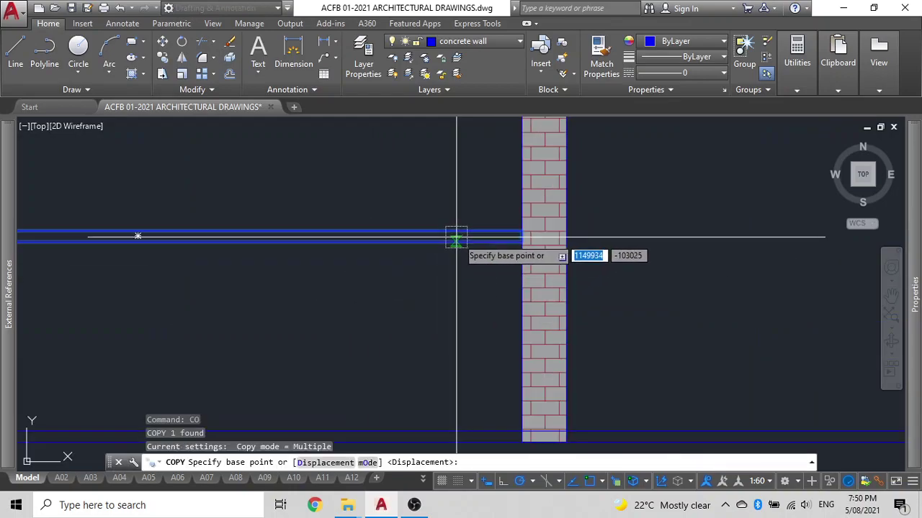
pyautogui.click(520, 241)
pyautogui.moveTo(514, 293); pyautogui.dragTo(483, 130, button='middle')
pyautogui.click(492, 269)
pyautogui.scroll(-5, 446, 243)
pyautogui.press('Escape')
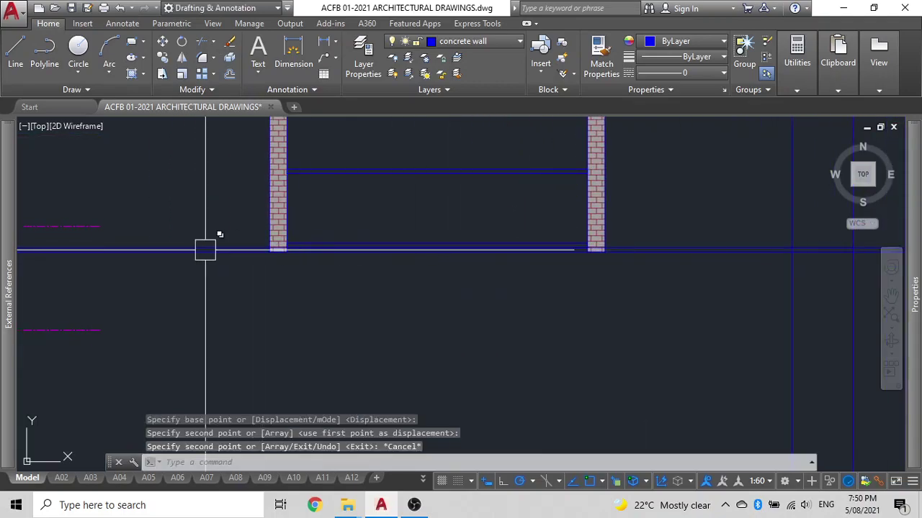
# Delete the upper of the two horizontal base lines
pyautogui.scroll(5, 267, 239)
pyautogui.click(274, 245)
pyautogui.click(260, 250)
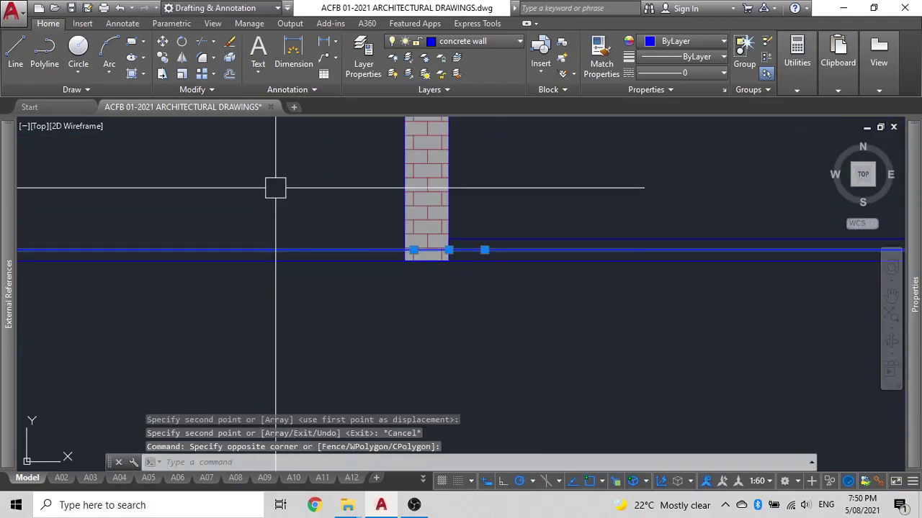
pyautogui.press('Delete')
# Try to delete the remaining horizontal base line beneath the columns
pyautogui.click(309, 258)
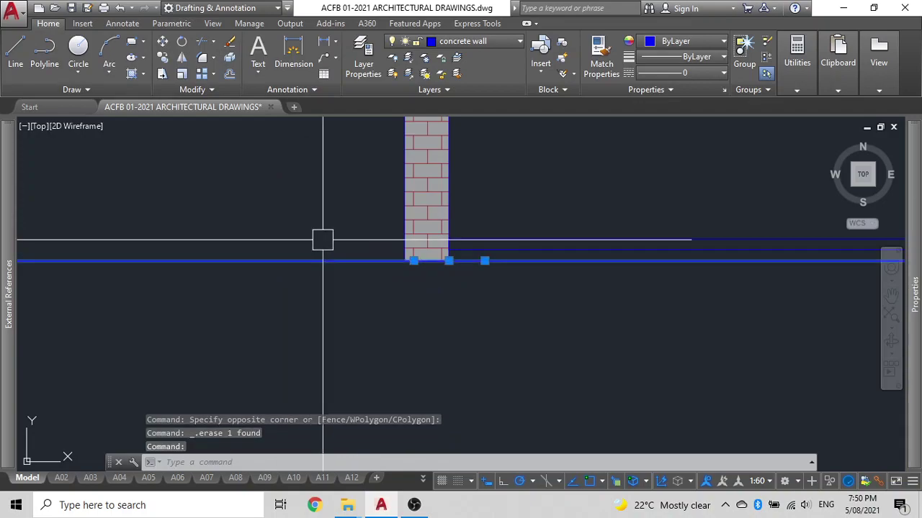
pyautogui.press('Delete')
pyautogui.scroll(-3, 323, 240)
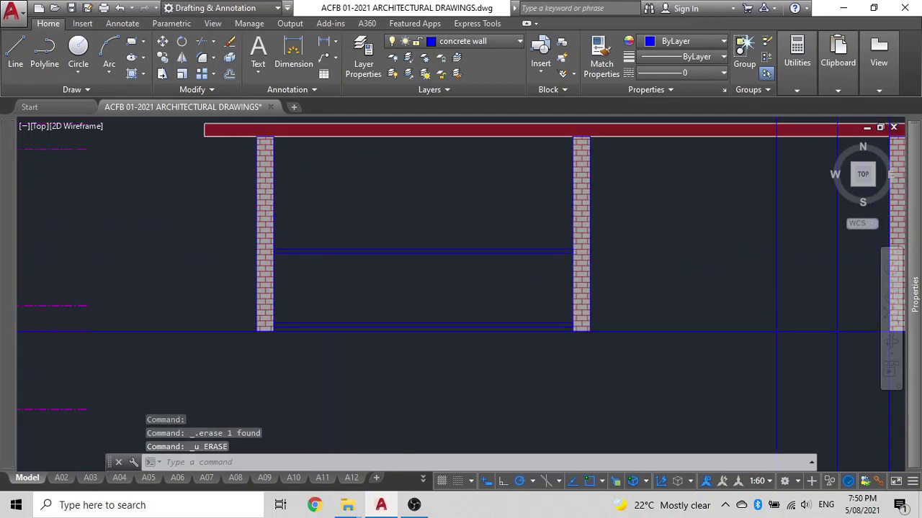
pyautogui.scroll(4, 468, 291)
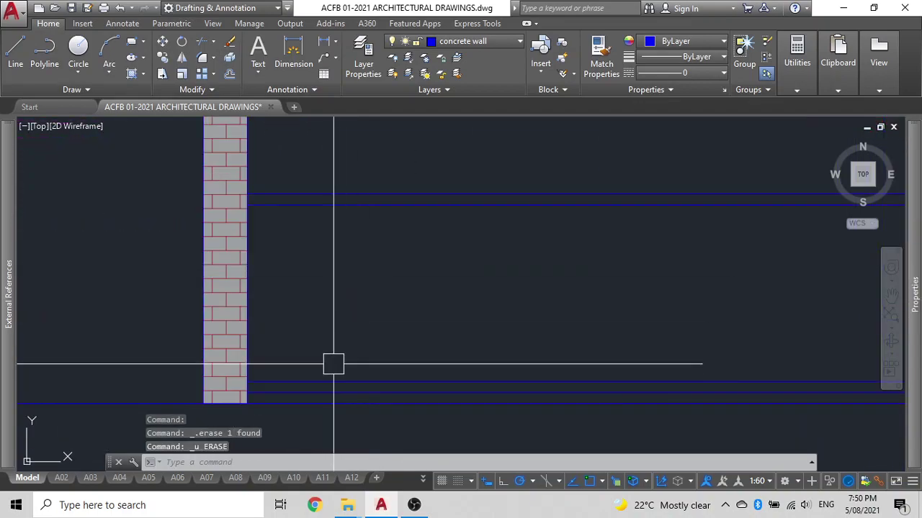
pyautogui.click(344, 387)
pyautogui.click(353, 201)
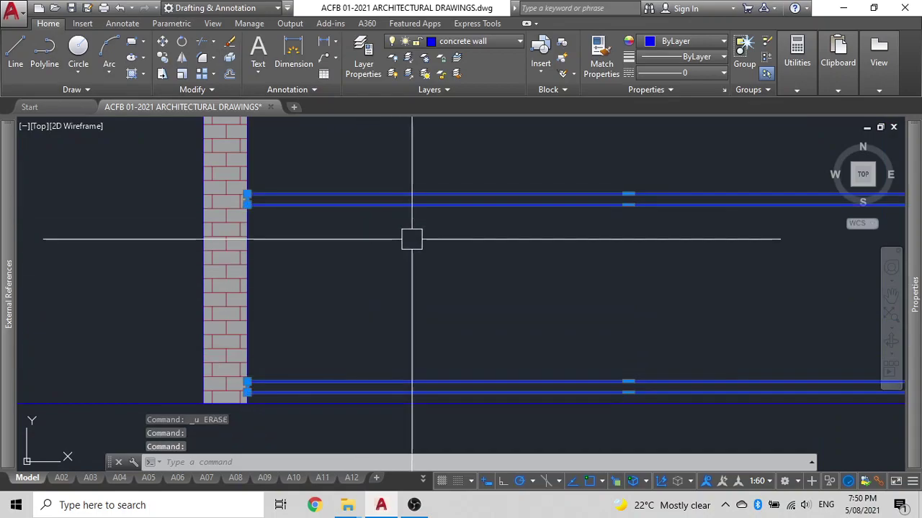
pyautogui.moveTo(509, 231); pyautogui.dragTo(373, 231, button='middle')
pyautogui.press('Escape')
pyautogui.click(426, 200)
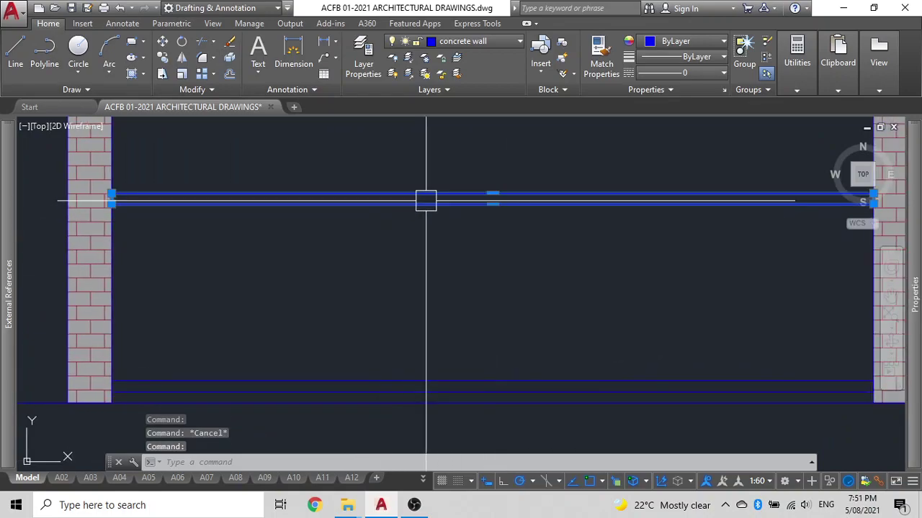
pyautogui.click(425, 378)
pyautogui.press('Escape')
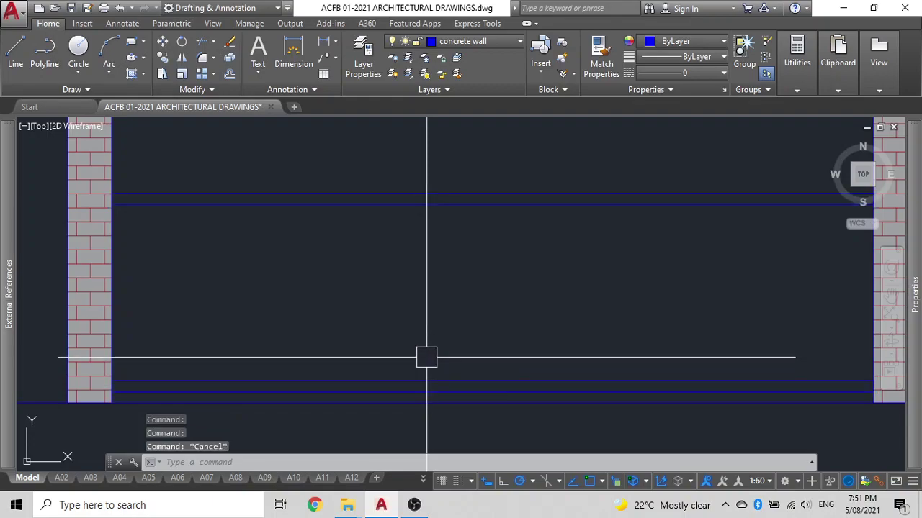
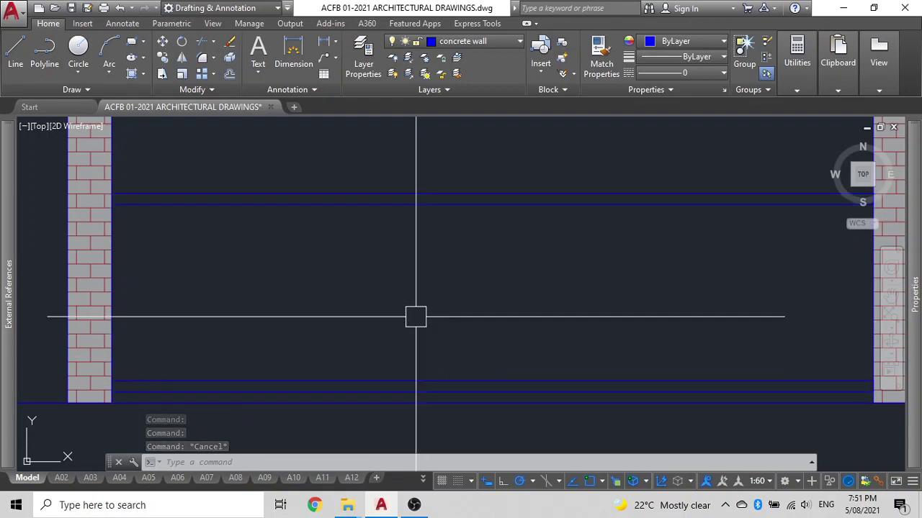
# Stretch the bottom edge of the upper rail rectangle 10 upward to make the rail thinner
pyautogui.scroll(-2, 414, 136)
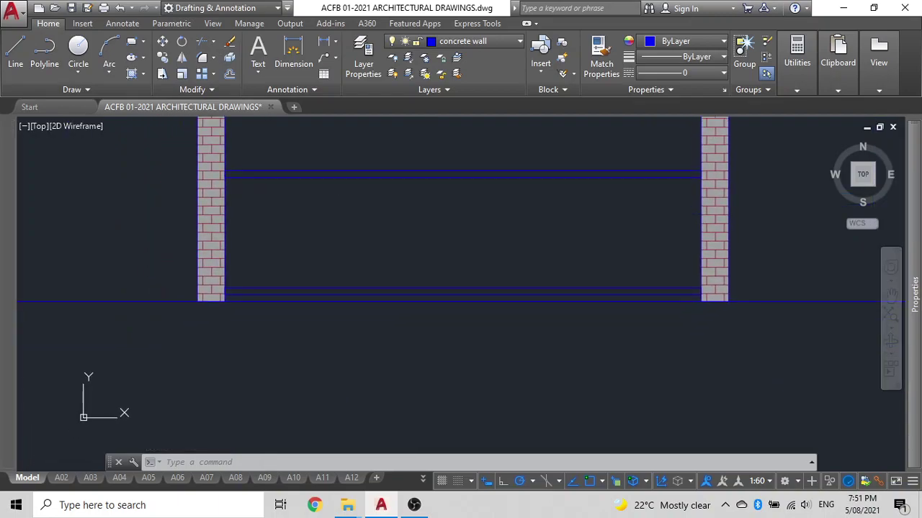
pyautogui.click(324, 173)
pyautogui.click(355, 291)
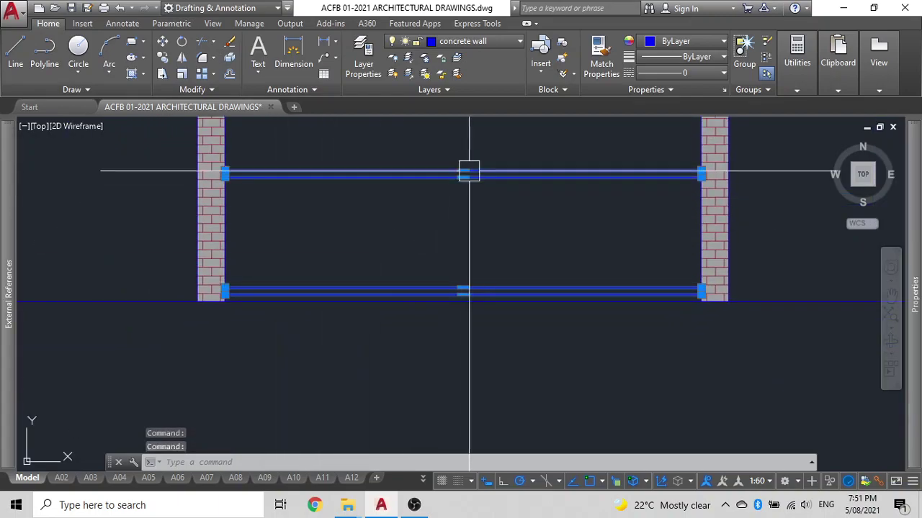
pyautogui.scroll(7, 473, 160)
pyautogui.click(418, 270)
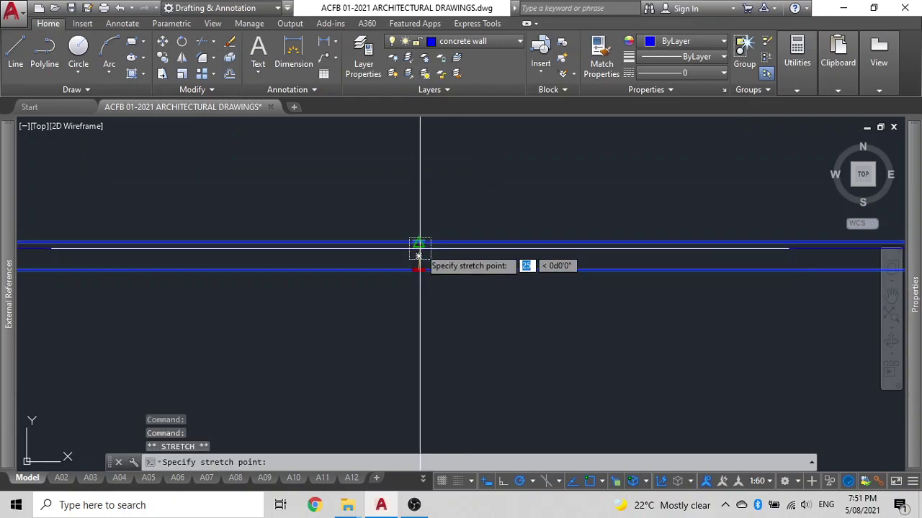
pyautogui.write('10')
pyautogui.press('Return')
# Stretch the top edge of the lower rail rectangle 10 downward to make that rail thinner
pyautogui.scroll(-5, 445, 160)
pyautogui.scroll(3, 439, 253)
pyautogui.click(473, 216)
pyautogui.scroll(2, 477, 216)
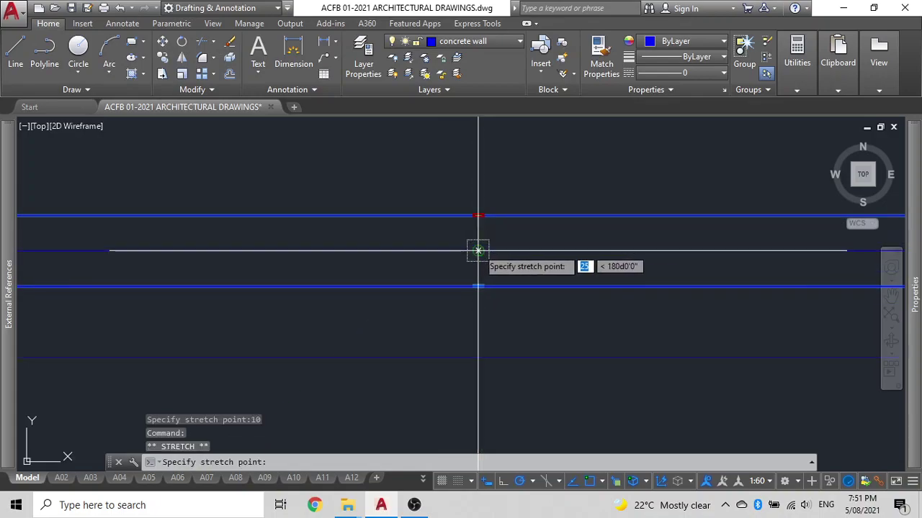
pyautogui.write('10')
pyautogui.press('Return')
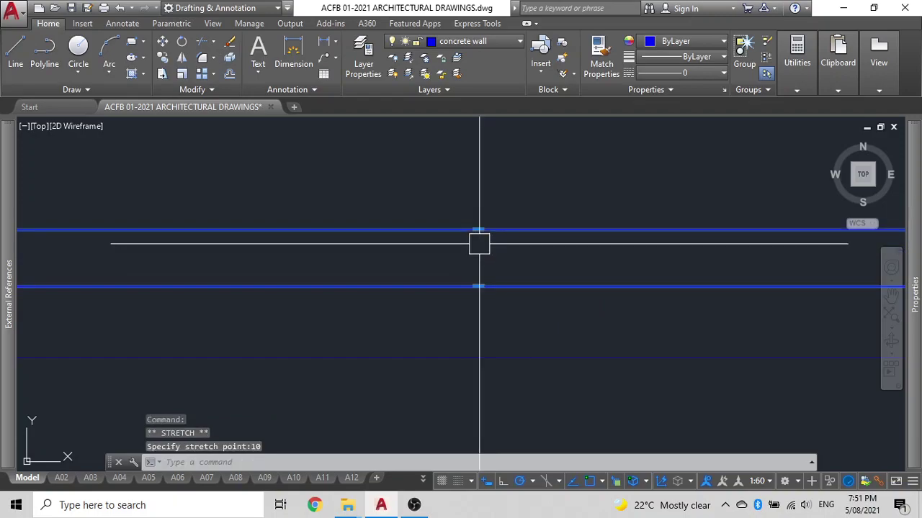
pyautogui.scroll(-3, 310, 251)
pyautogui.press('Escape')
# Draw a thin horizontal rectangle 900 long in the empty area left of the left column
pyautogui.scroll(4, 458, 257)
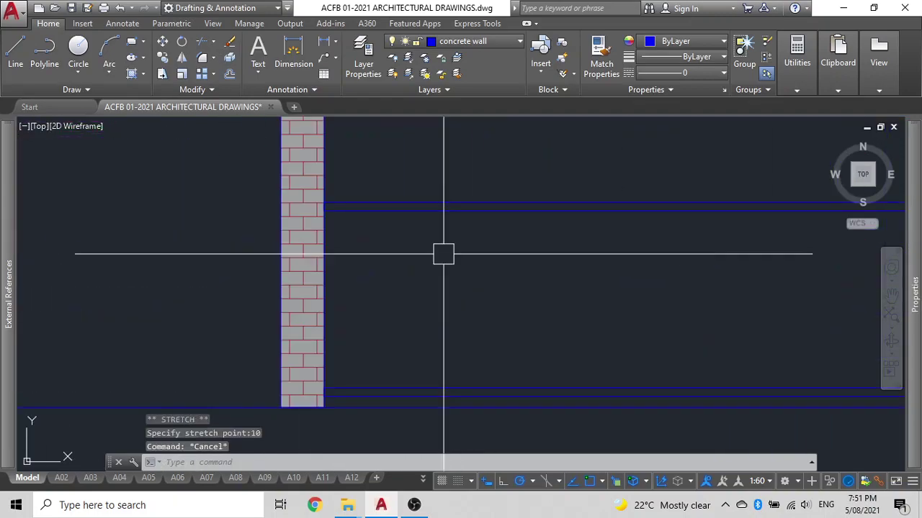
pyautogui.scroll(3, 360, 199)
pyautogui.scroll(-5, 454, 273)
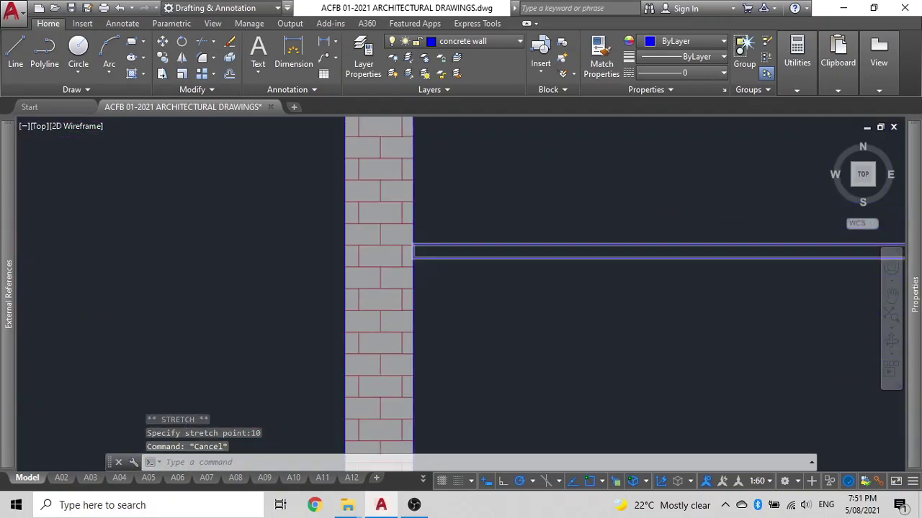
pyautogui.write('rec')
pyautogui.press('Return')
pyautogui.click(227, 193)
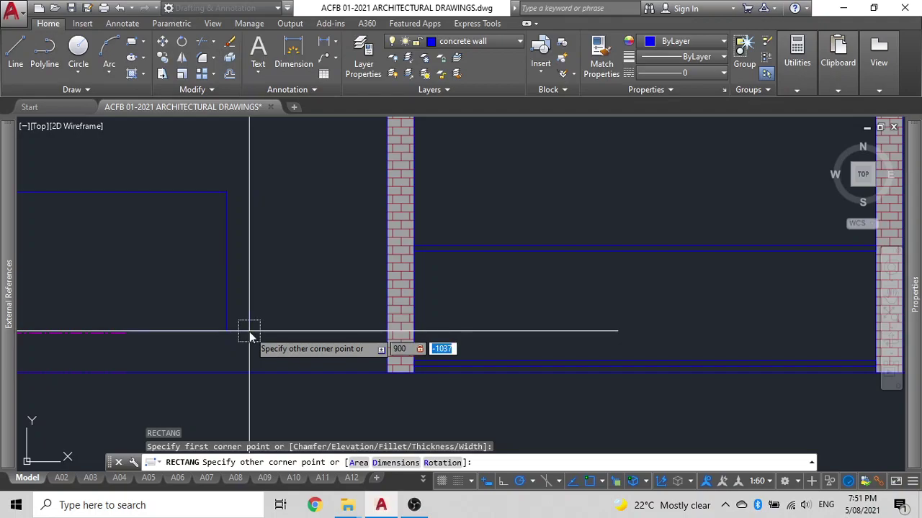
pyautogui.press('Return')
# Rotate the thin 900-long rectangle 90 degrees clockwise about its right end to stand it upright
pyautogui.click(278, 178)
pyautogui.click(206, 251)
pyautogui.write('ro')
pyautogui.press('Return')
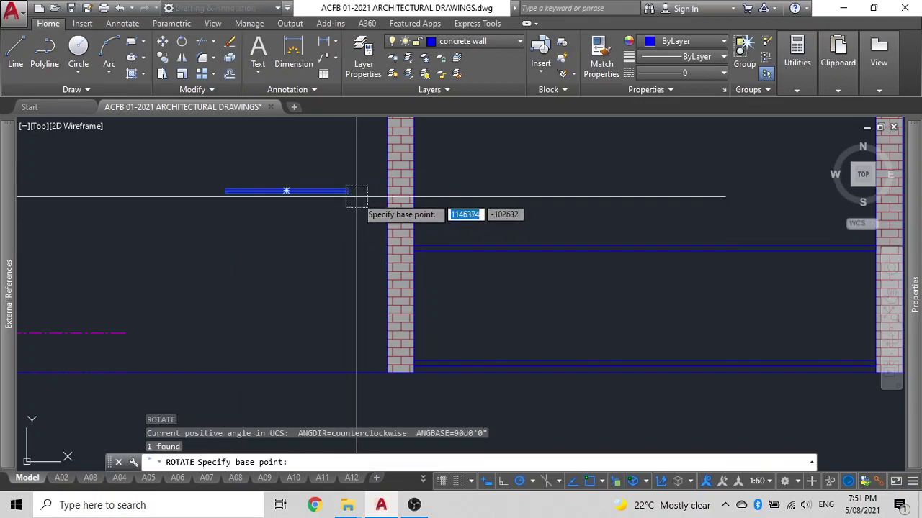
pyautogui.click(352, 191)
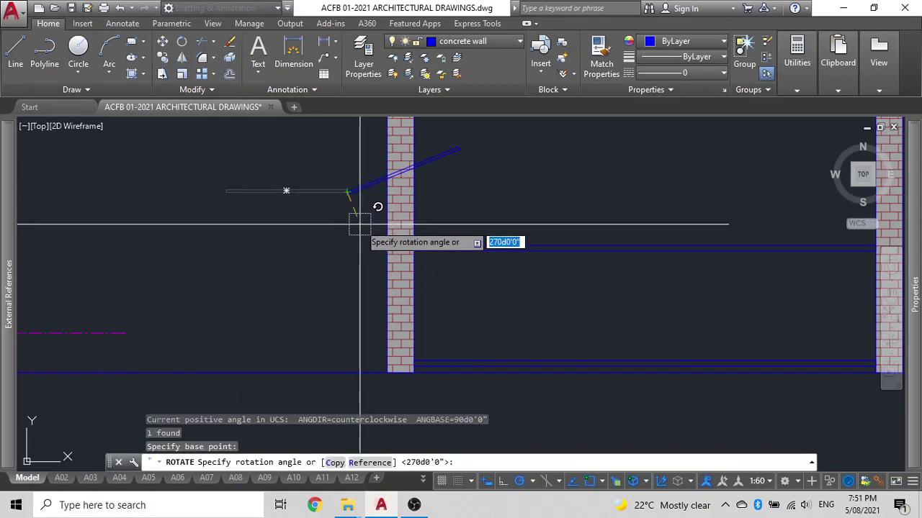
pyautogui.click(367, 191)
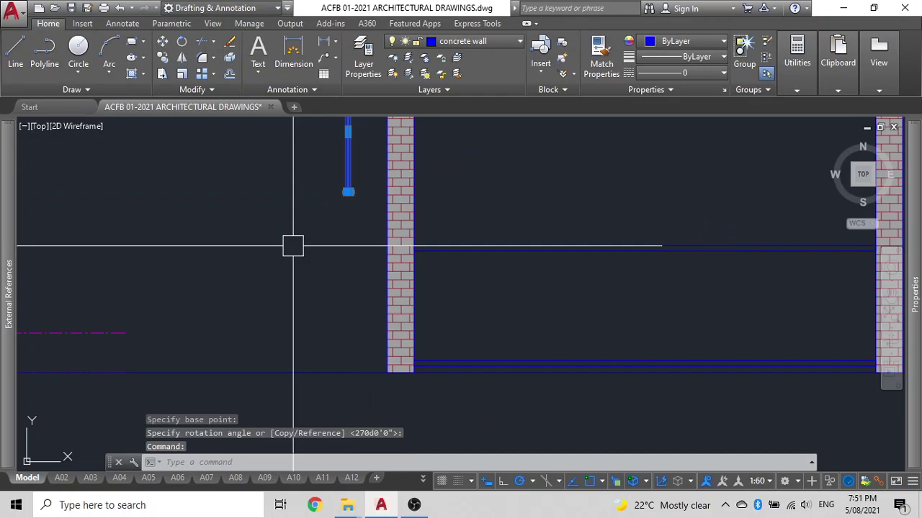
# Move the upright rectangle by its lower-left corner to where the left column's inner face meets the lower rail's top edge
pyautogui.write('m')
pyautogui.press('Return')
pyautogui.click(347, 193)
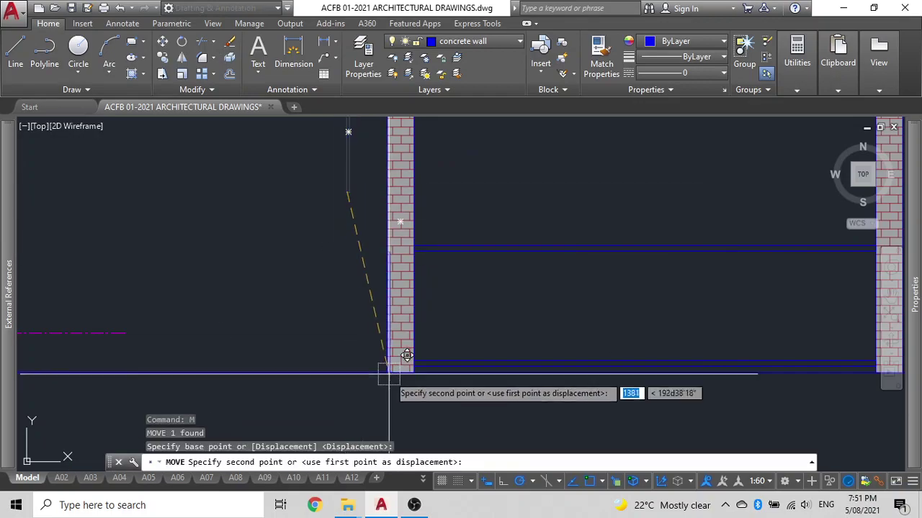
pyautogui.scroll(4, 400, 385)
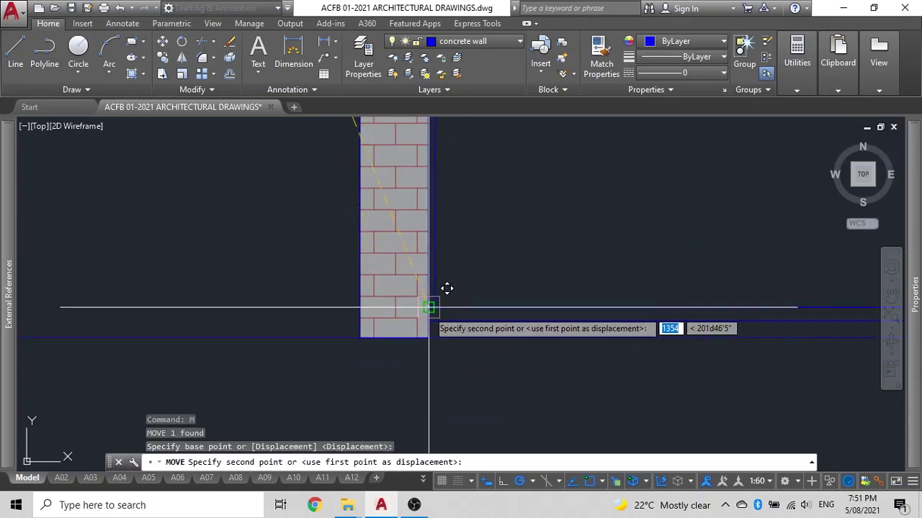
pyautogui.click(429, 308)
pyautogui.scroll(-2, 485, 284)
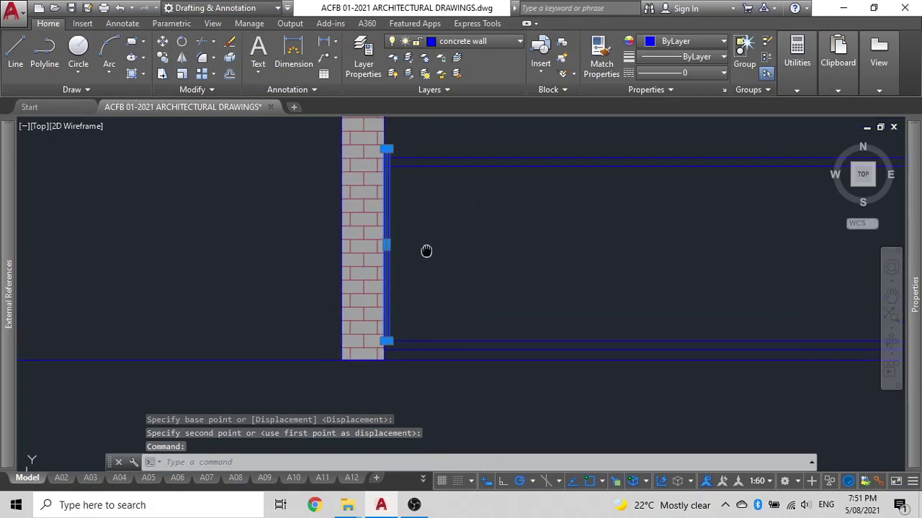
# Stretch the top end of the upright rectangle down to the underside of the upper rail
pyautogui.scroll(5, 353, 319)
pyautogui.click(355, 320)
pyautogui.moveTo(355, 320)
pyautogui.mouseDown(button='middle')
pyautogui.moveTo(381, 243)
pyautogui.moveTo(380, 120)
pyautogui.mouseUp(button='middle')
pyautogui.click(378, 231)
pyautogui.scroll(-6, 380, 249)
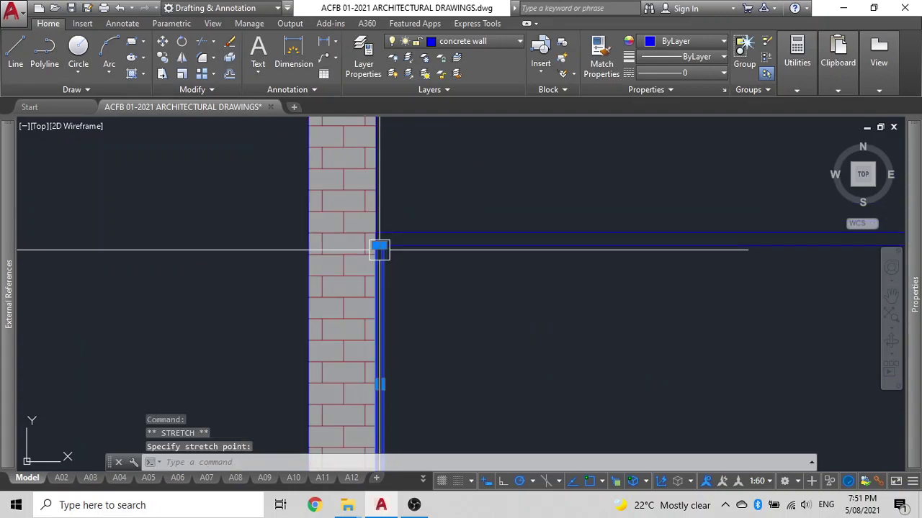
pyautogui.press('Escape')
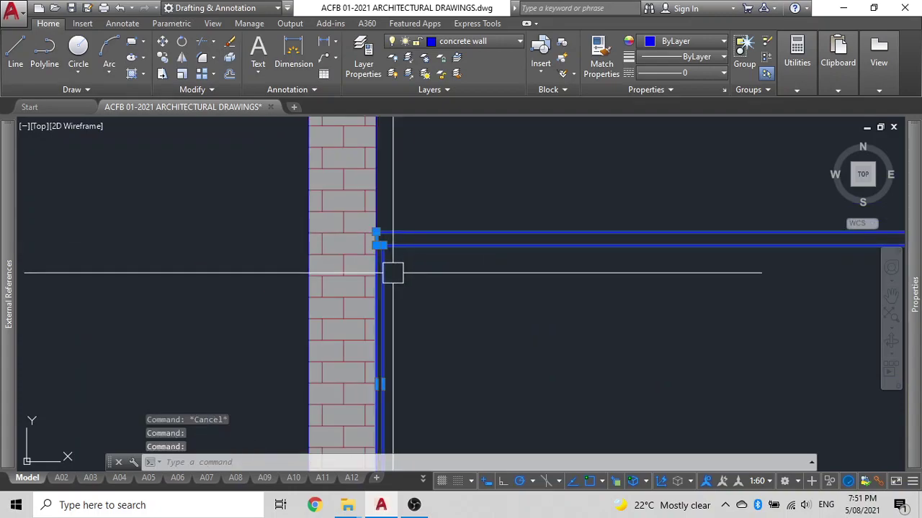
pyautogui.press('Escape')
# Move the upright baluster rectangle 100 to the right, away from the left column
pyautogui.scroll(-2, 437, 282)
pyautogui.moveTo(434, 277); pyautogui.dragTo(324, 184, button='middle')
pyautogui.scroll(2, 312, 263)
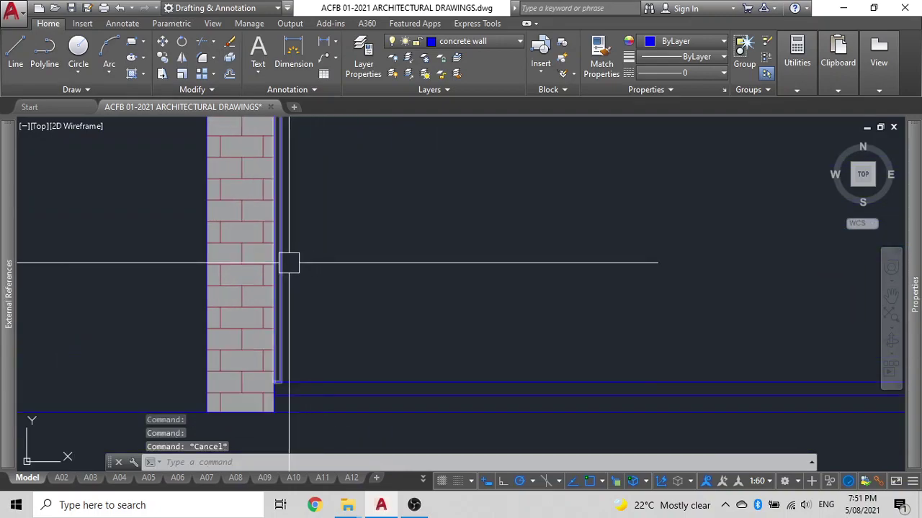
pyautogui.write('m')
pyautogui.press('Return')
pyautogui.click(398, 258)
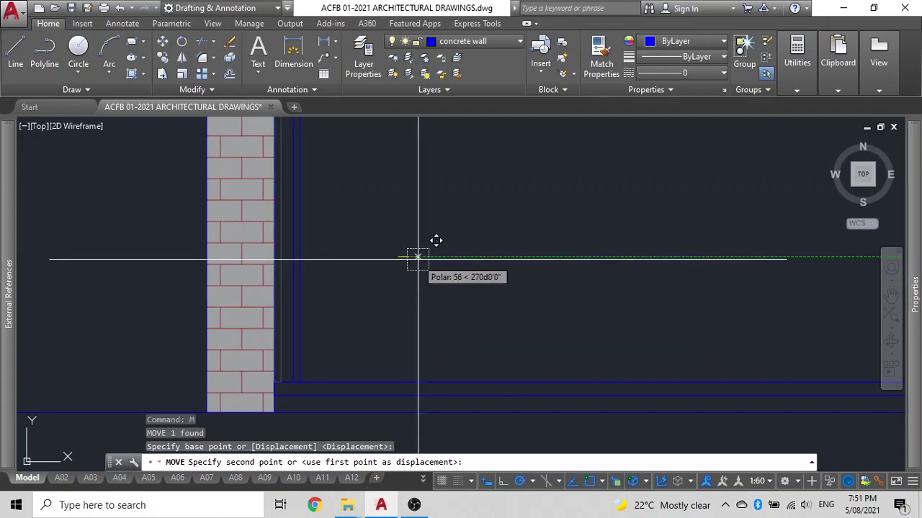
pyautogui.write('100')
pyautogui.press('Return')
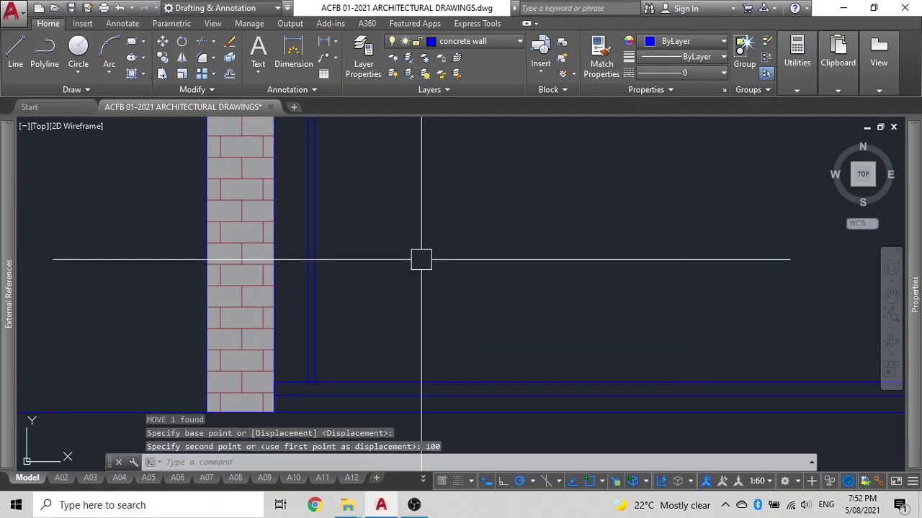
pyautogui.scroll(-2, 420, 259)
pyautogui.scroll(4, 327, 280)
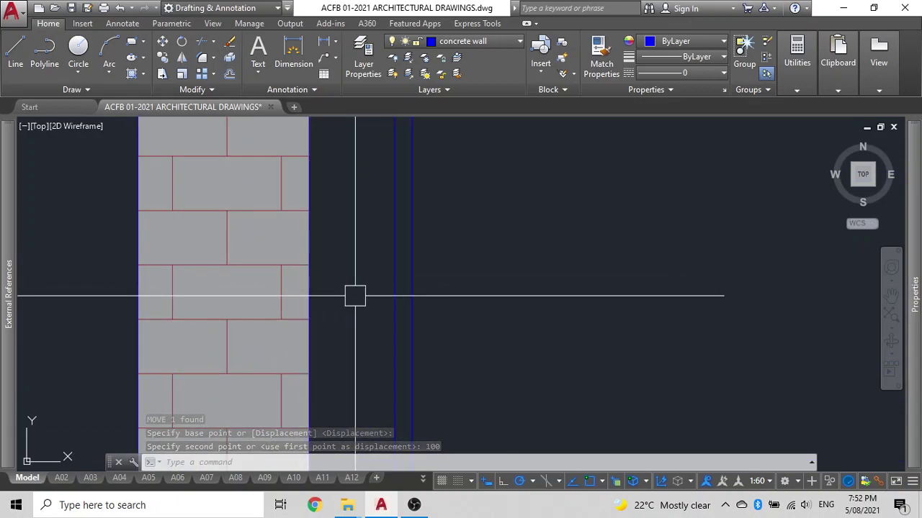
pyautogui.moveTo(389, 292)
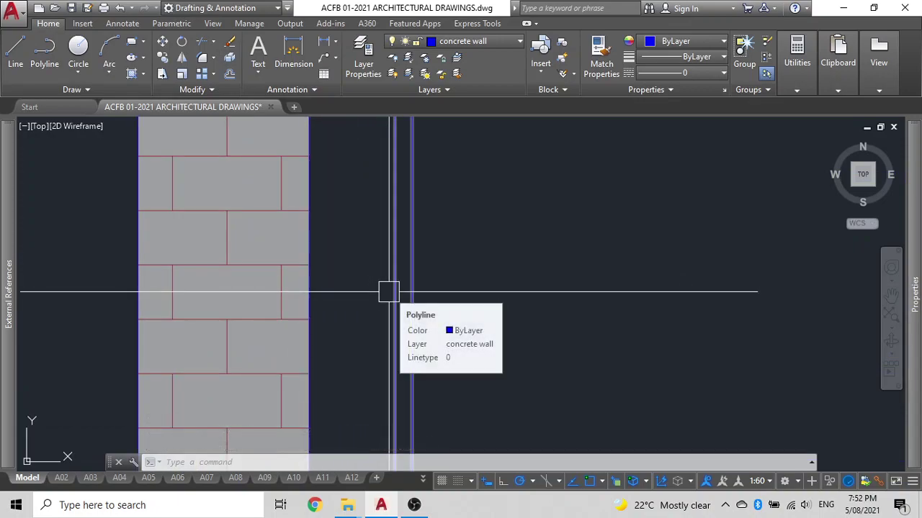
# Copy the upright baluster three times to the right at 120 spacing, using the left column's inner face as the base point
pyautogui.scroll(-4, 389, 292)
pyautogui.moveTo(395, 284); pyautogui.dragTo(321, 345, button='middle')
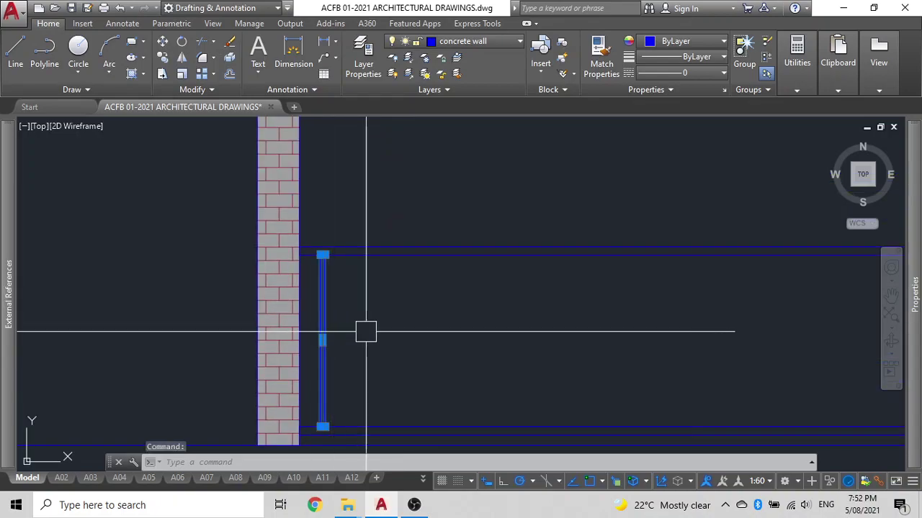
pyautogui.write('o')
pyautogui.press('Return')
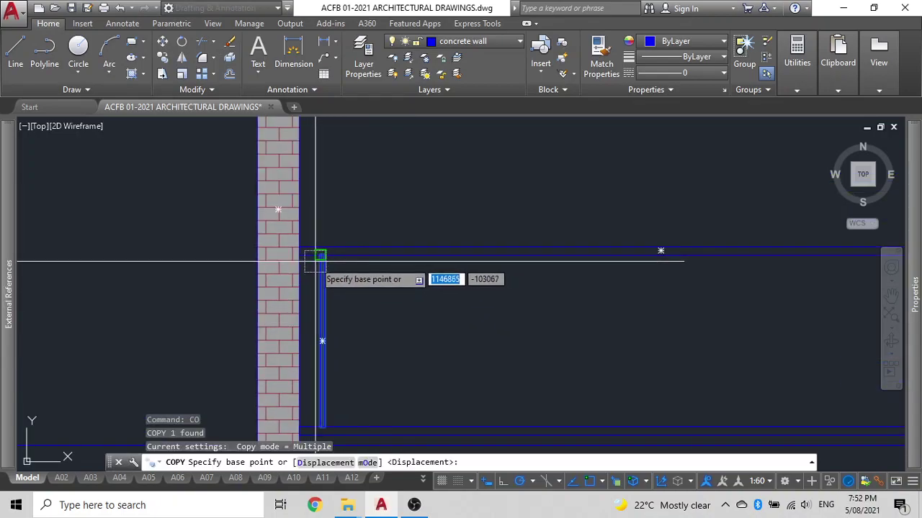
pyautogui.click(295, 256)
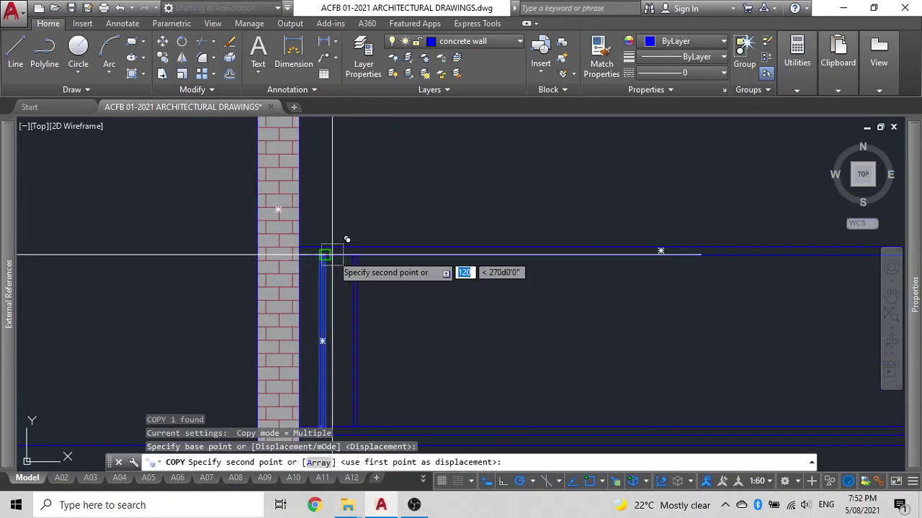
pyautogui.click(324, 254)
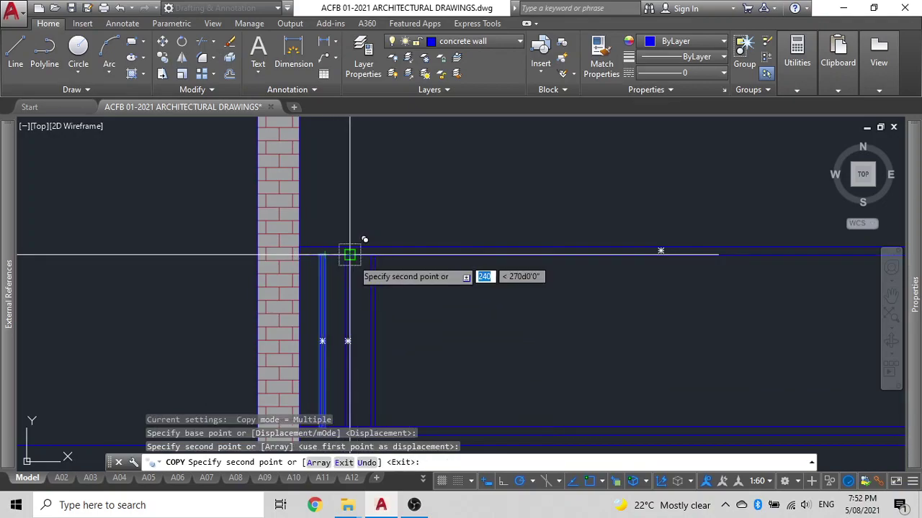
pyautogui.click(375, 256)
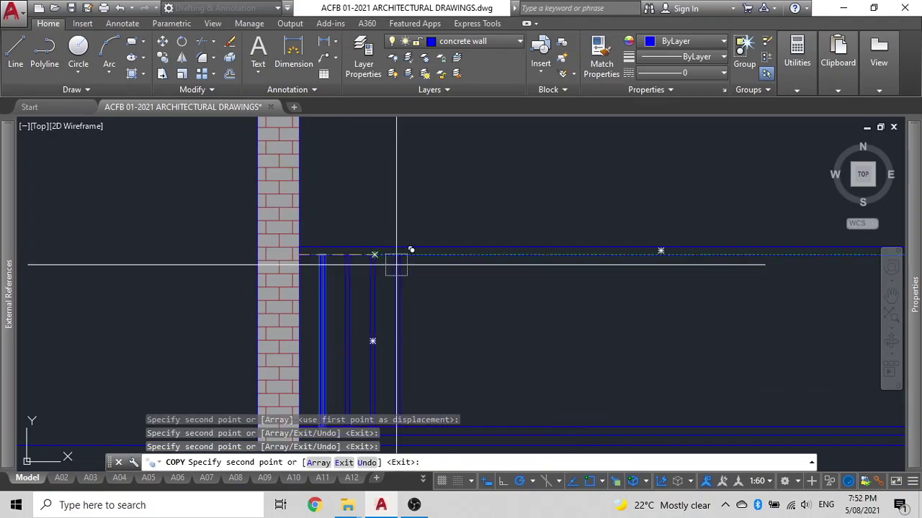
pyautogui.press('Escape')
# Copy the four balusters twice to the right, at offsets of 480 and 960, to continue the row
pyautogui.click(432, 337)
pyautogui.click(317, 314)
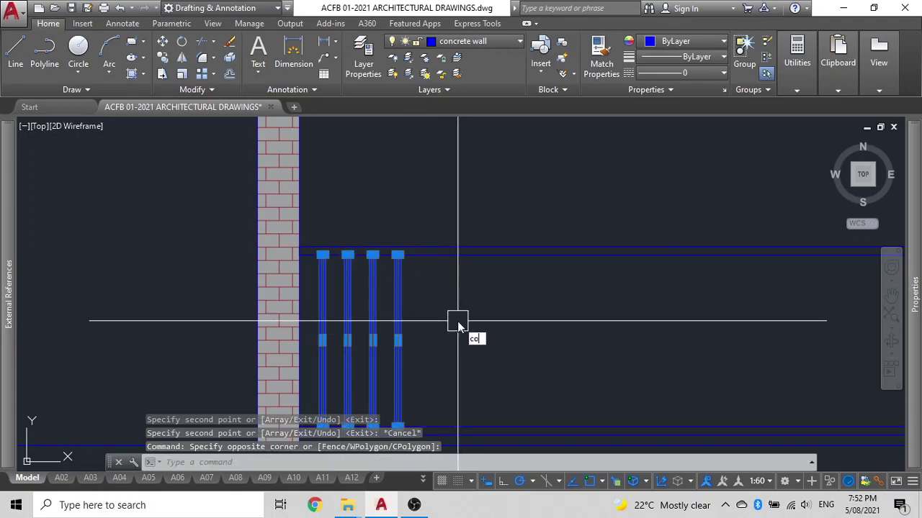
pyautogui.write('CO')
pyautogui.press('Return')
pyautogui.click(299, 255)
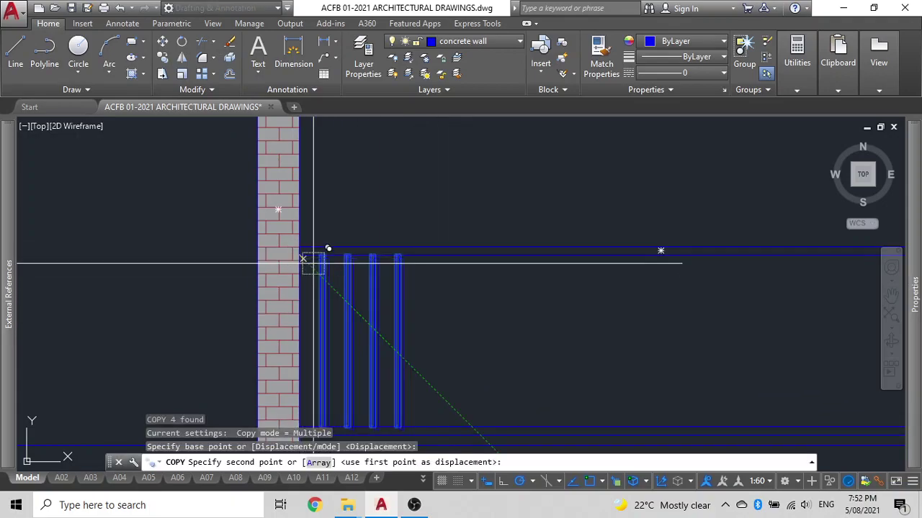
pyautogui.scroll(3, 400, 258)
pyautogui.click(399, 257)
pyautogui.scroll(-3, 400, 258)
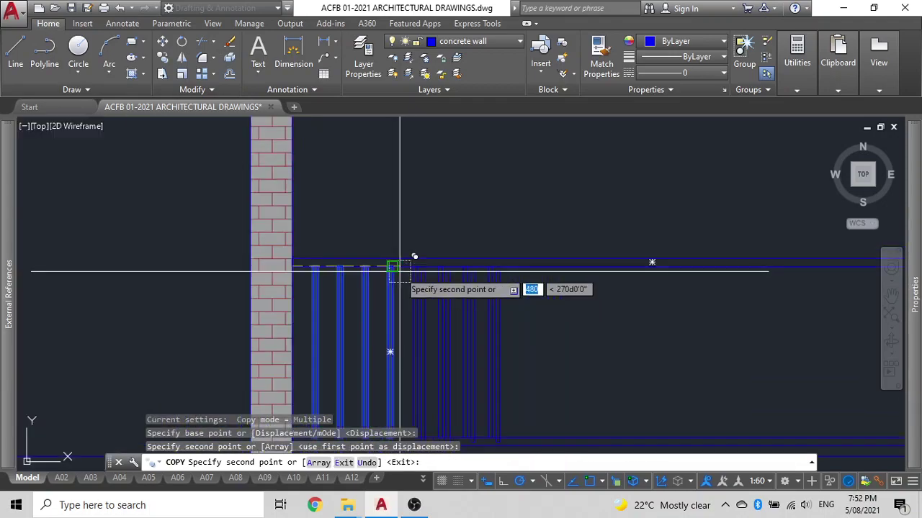
pyautogui.scroll(3, 466, 258)
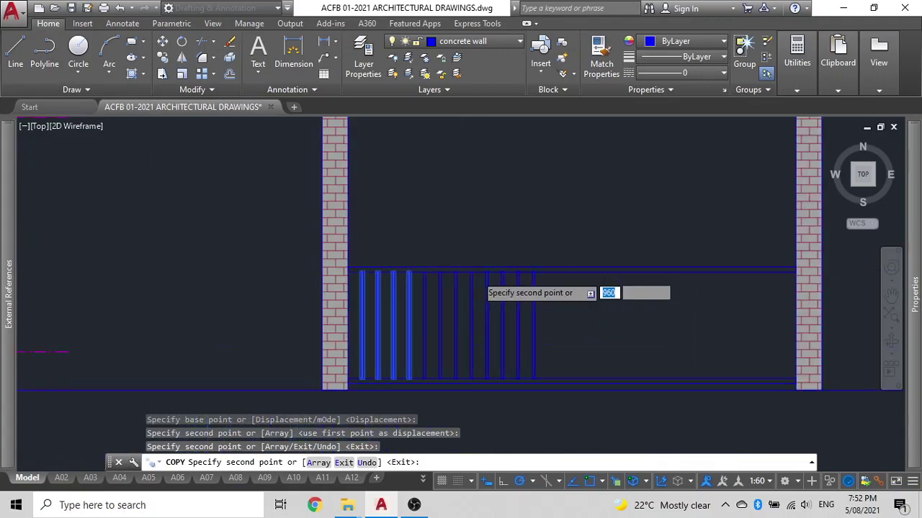
pyautogui.scroll(-3, 461, 261)
pyautogui.press('Escape')
# Copy the row of twelve balusters twice to the right in steps of 1440, extending it past the right column
pyautogui.click(556, 317)
pyautogui.scroll(3, 421, 309)
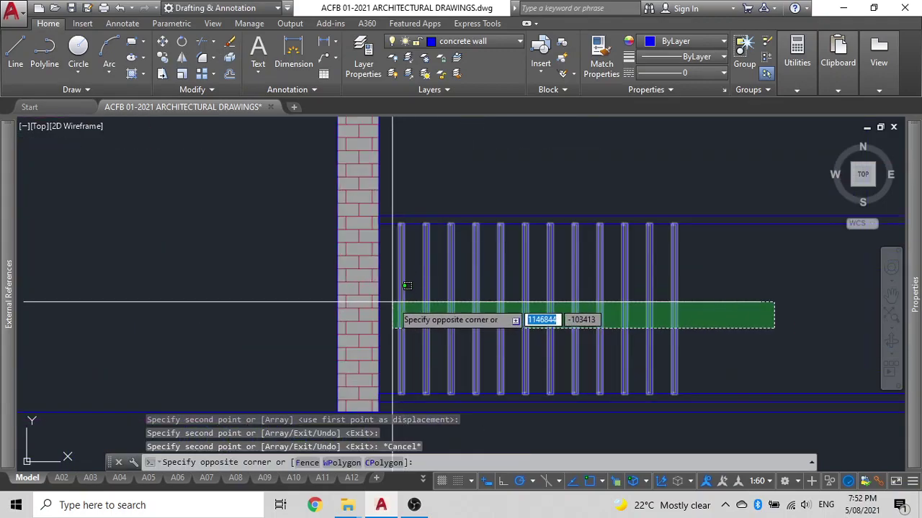
pyautogui.click(391, 303)
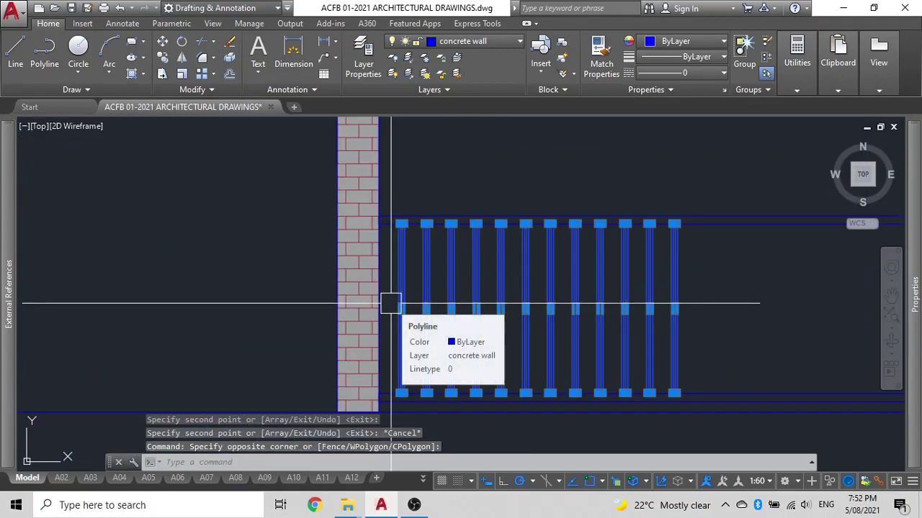
pyautogui.write('co')
pyautogui.press('Return')
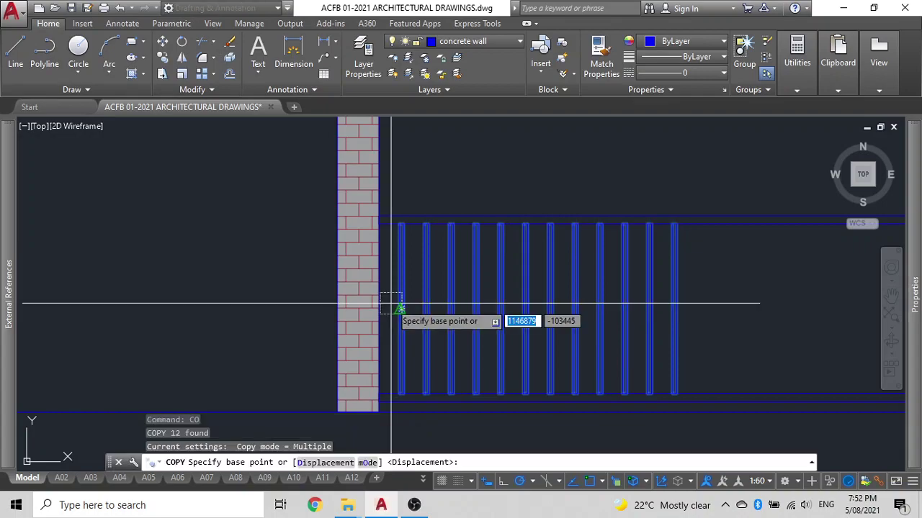
pyautogui.click(379, 224)
pyautogui.scroll(3, 681, 225)
pyautogui.click(638, 254)
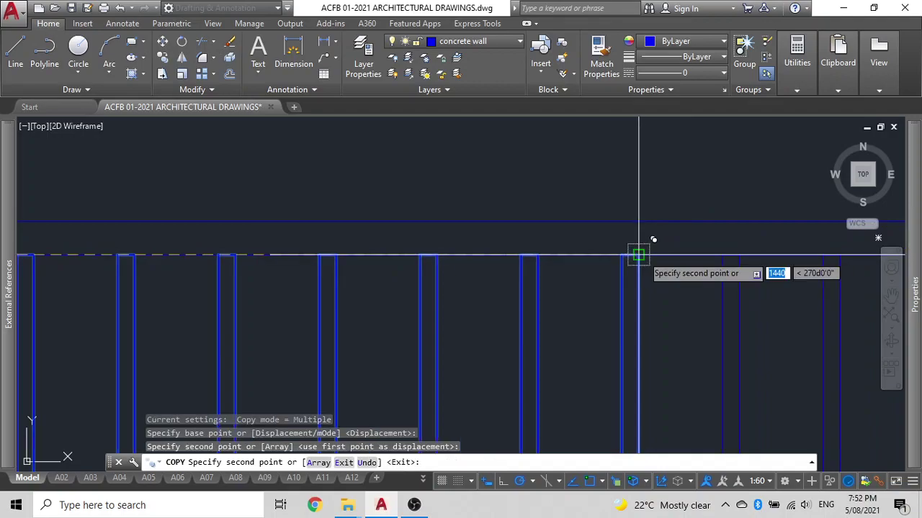
pyautogui.scroll(-4, 609, 257)
pyautogui.scroll(5, 643, 253)
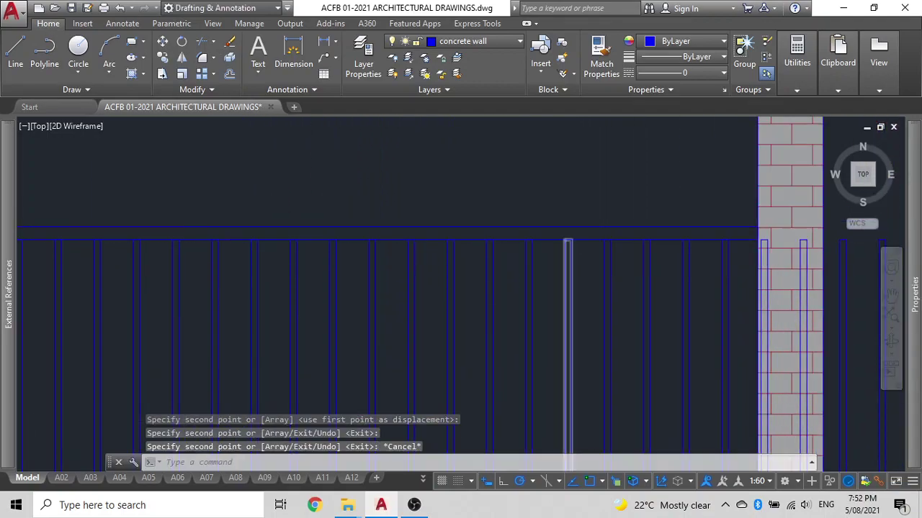
# Erase the eight surplus balusters that overlap and extend beyond the right column
pyautogui.scroll(-4, 636, 311)
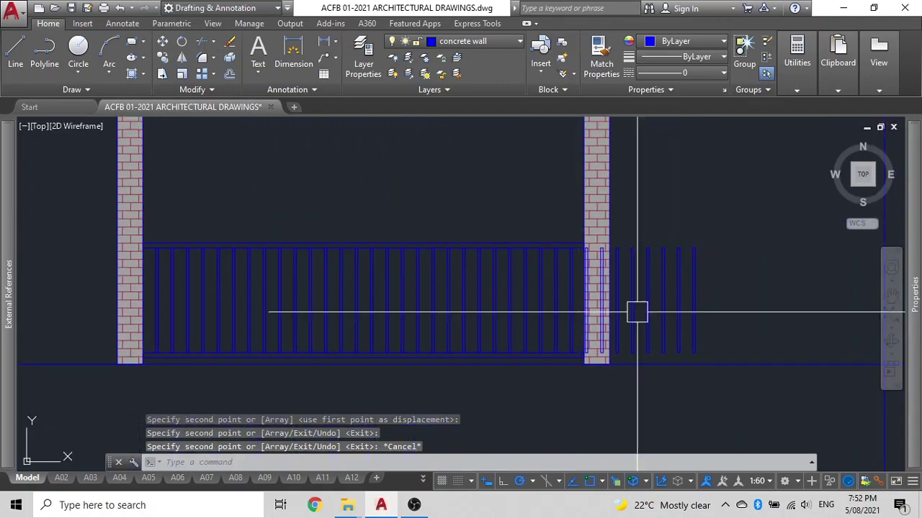
pyautogui.click(613, 281)
pyautogui.scroll(4, 615, 281)
pyautogui.click(582, 281)
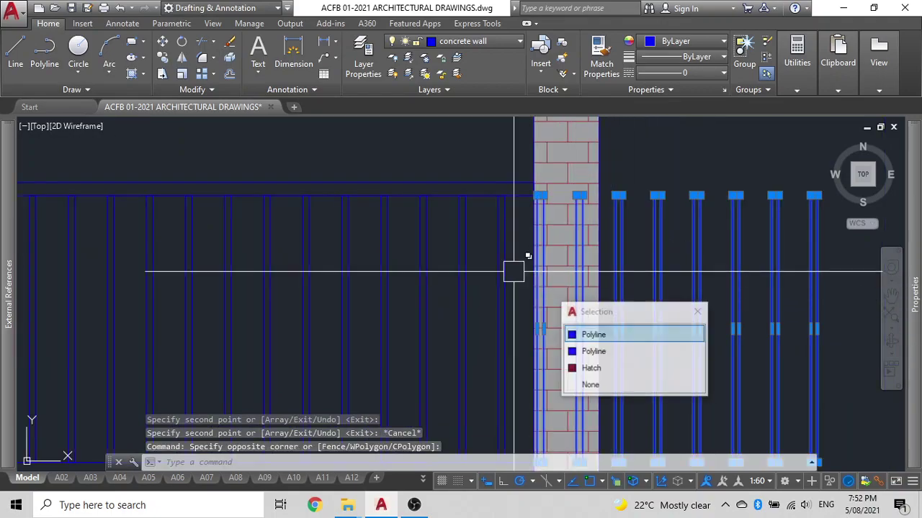
pyautogui.press('Delete')
pyautogui.scroll(-4, 497, 253)
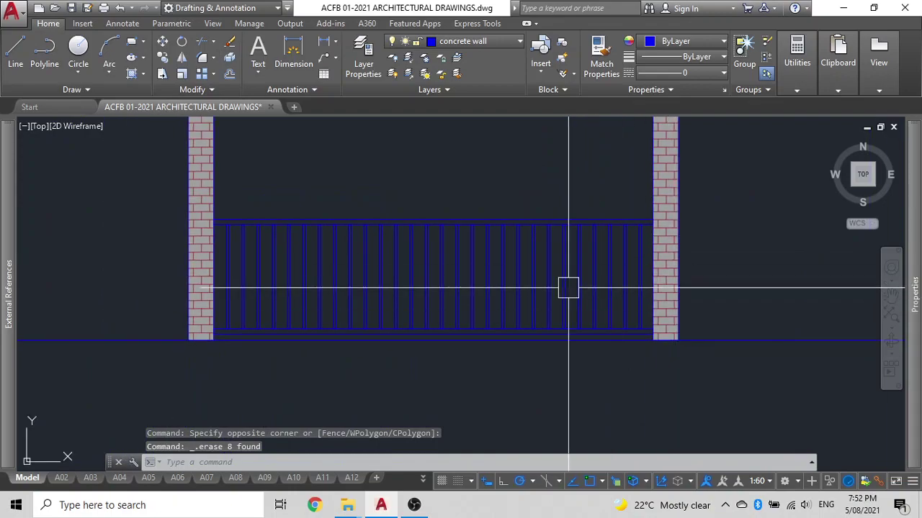
# Put all the balusters and both rails between the columns on the PIPE OUTLINE layer
pyautogui.scroll(5, 653, 346)
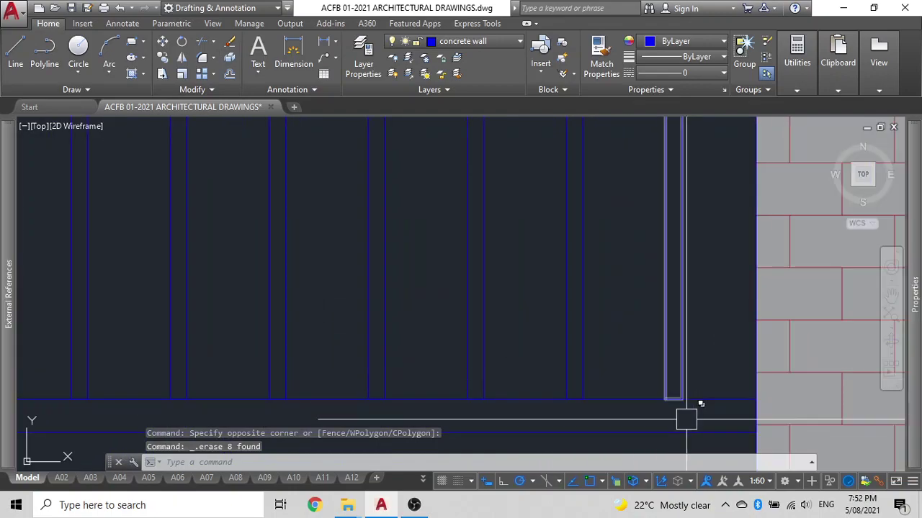
pyautogui.moveTo(742, 263); pyautogui.dragTo(750, 194, button='middle')
pyautogui.click(720, 309)
pyautogui.scroll(-5, 507, 229)
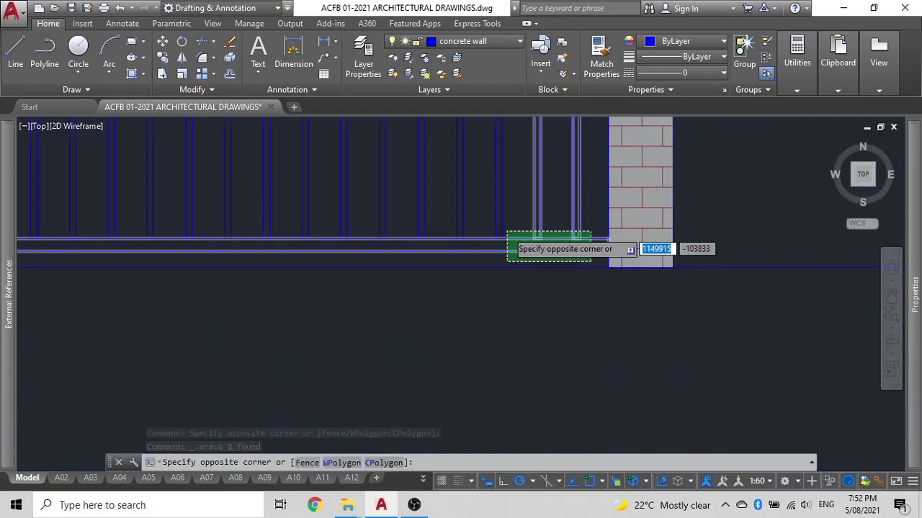
pyautogui.moveTo(507, 229); pyautogui.dragTo(656, 502, button='middle')
pyautogui.scroll(-2, 554, 306)
pyautogui.moveTo(541, 309); pyautogui.dragTo(627, 267, button='middle')
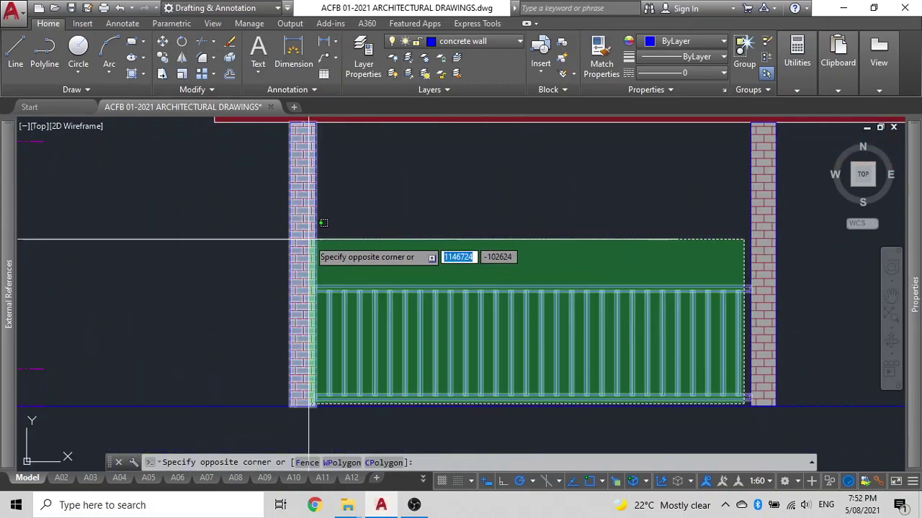
pyautogui.click(327, 235)
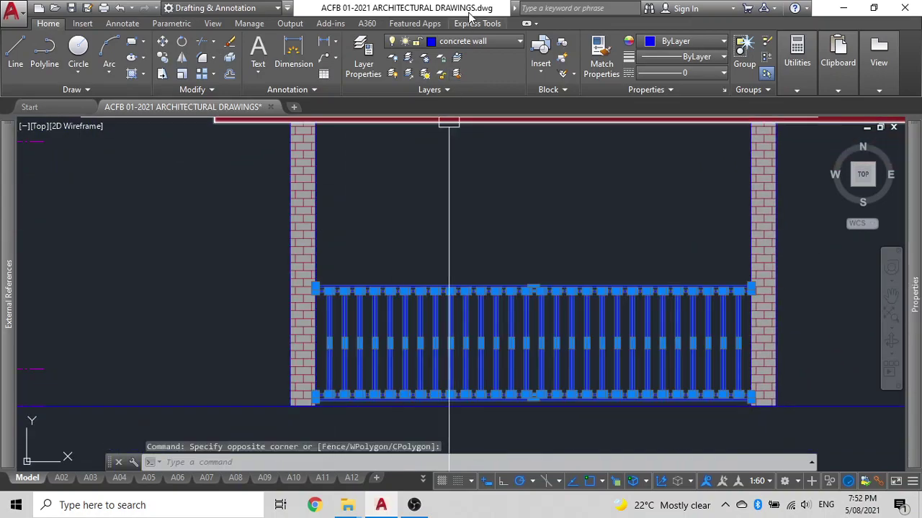
pyautogui.click(488, 43)
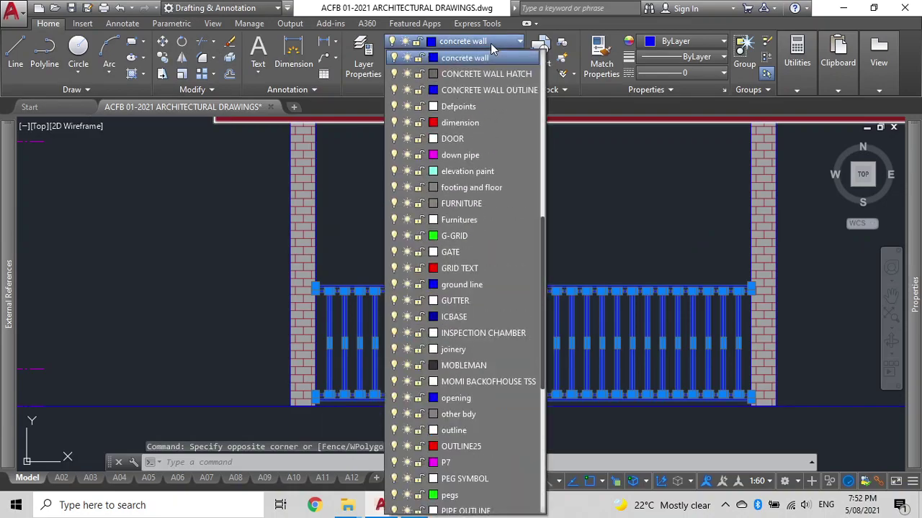
pyautogui.scroll(-4, 487, 294)
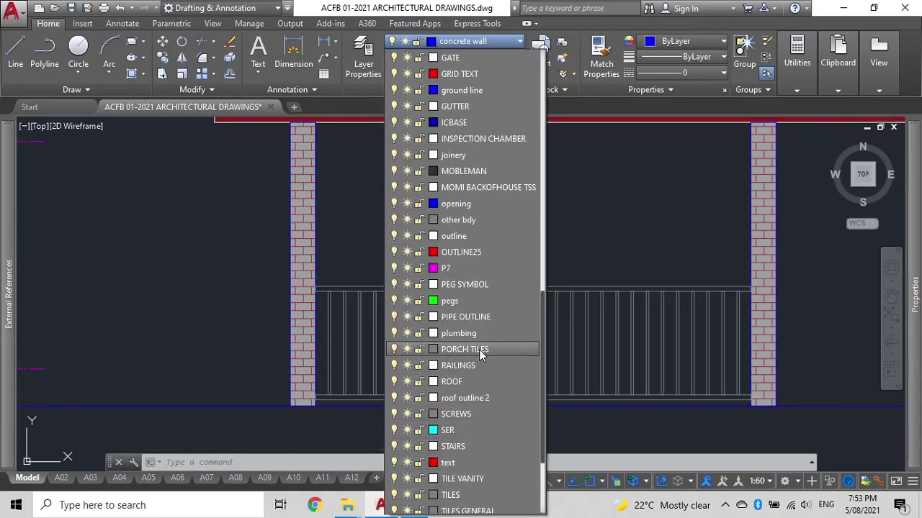
pyautogui.click(486, 316)
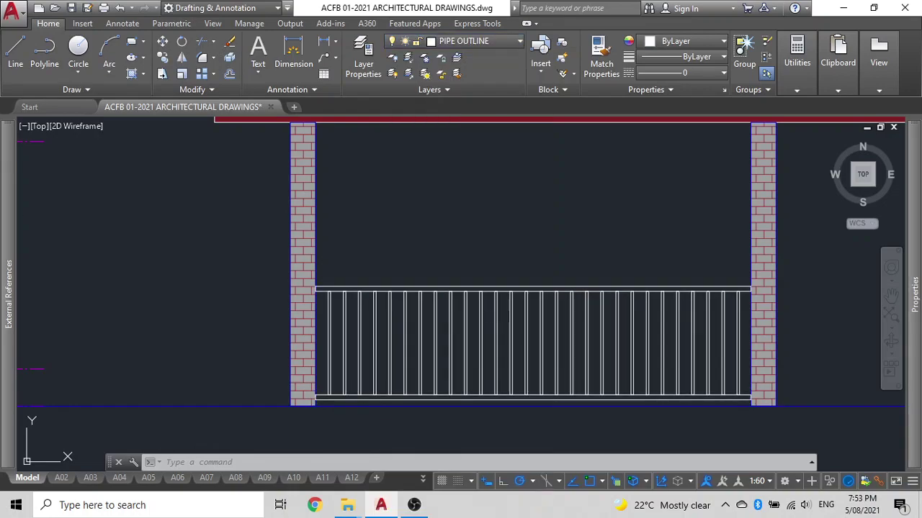
pyautogui.click(497, 266)
pyautogui.press('Escape')
# Hatch the upper rail with the SOLID pattern in colour 153,27,30
pyautogui.moveTo(482, 259); pyautogui.dragTo(360, 154, button='middle')
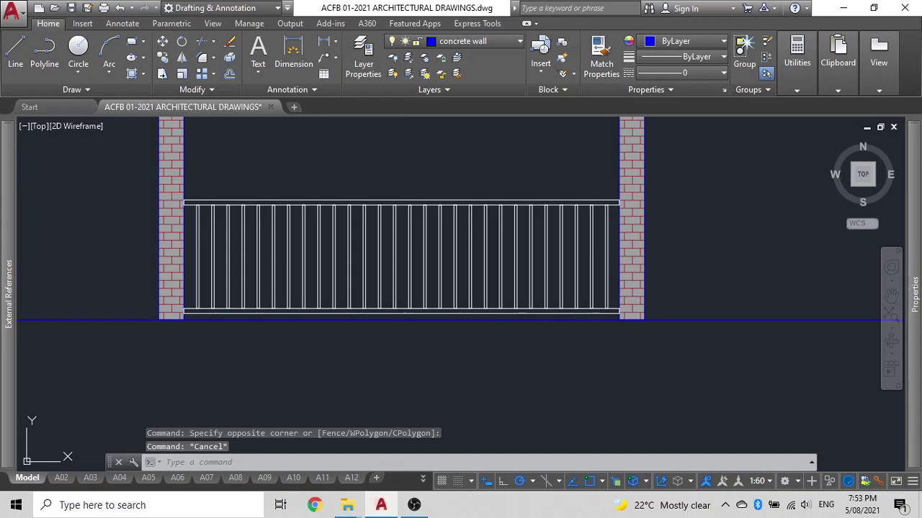
pyautogui.write('h')
pyautogui.press('Return')
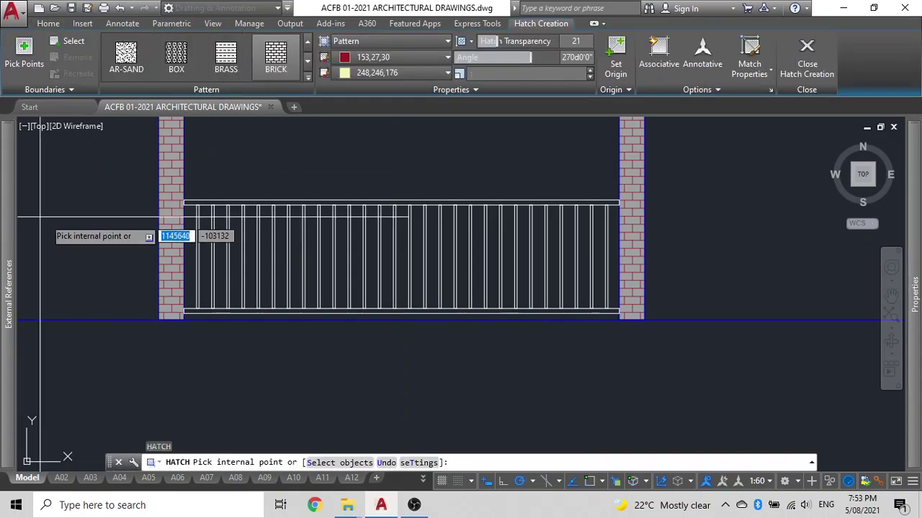
pyautogui.click(397, 57)
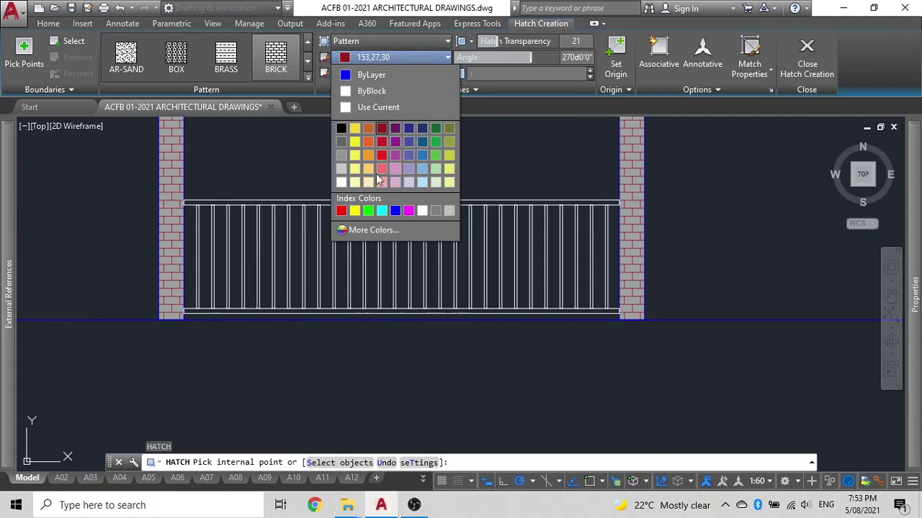
pyautogui.click(381, 128)
pyautogui.scroll(3, 226, 227)
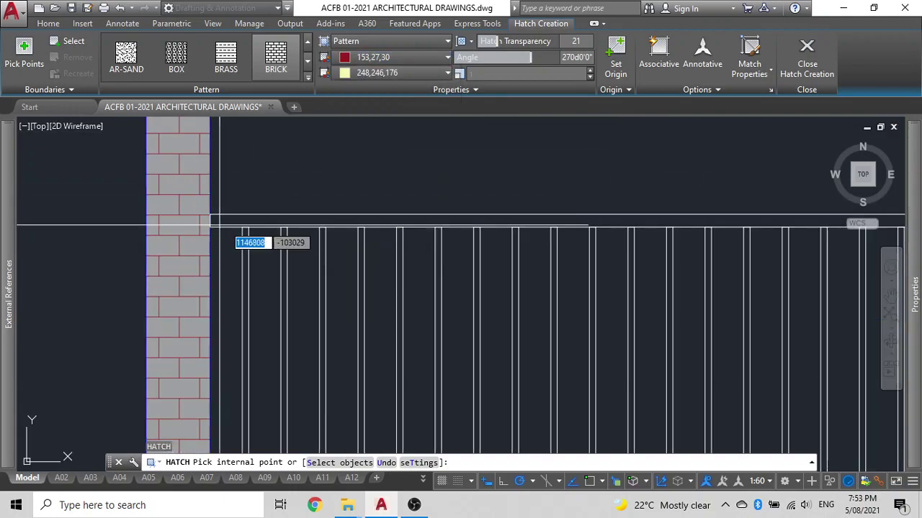
pyautogui.click(245, 221)
pyautogui.scroll(-2, 236, 248)
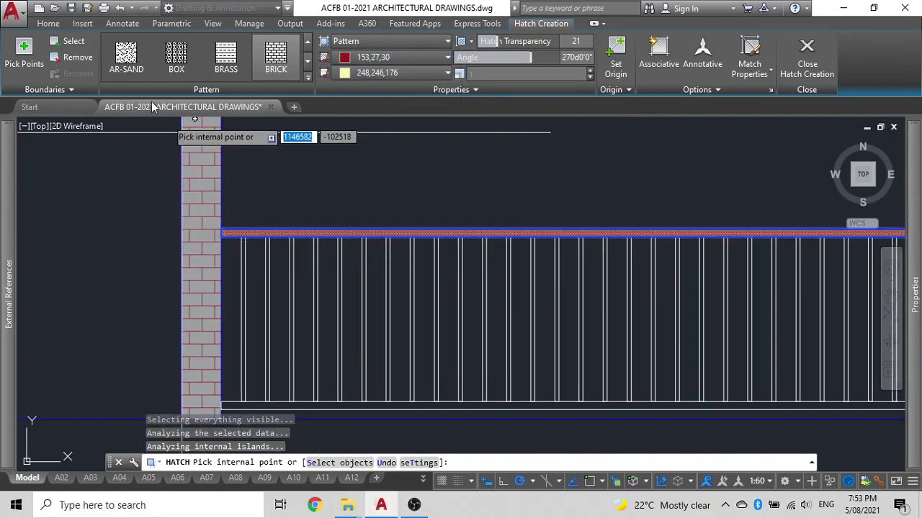
pyautogui.click(126, 70)
pyautogui.click(132, 70)
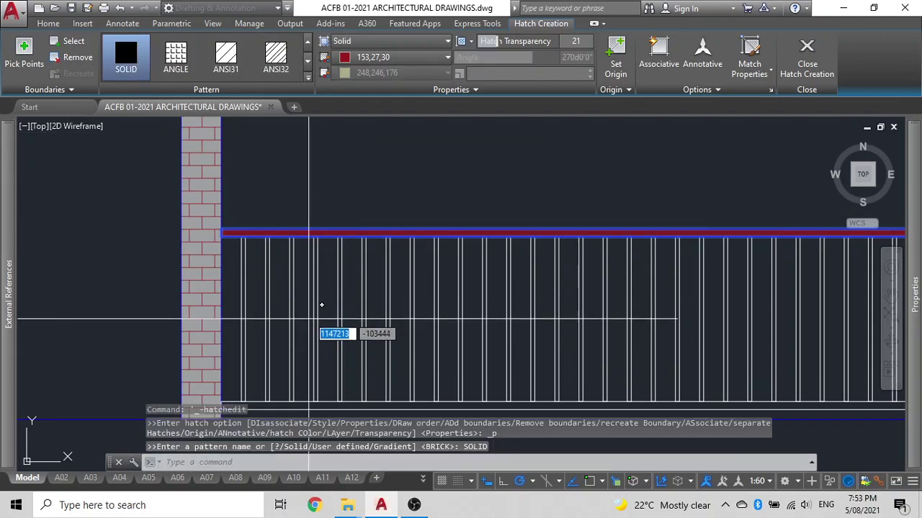
pyautogui.press('Escape')
# Copy the upper rail's solid hatch down onto the lower rail, aligned at the left column's inner face
pyautogui.scroll(8, 221, 238)
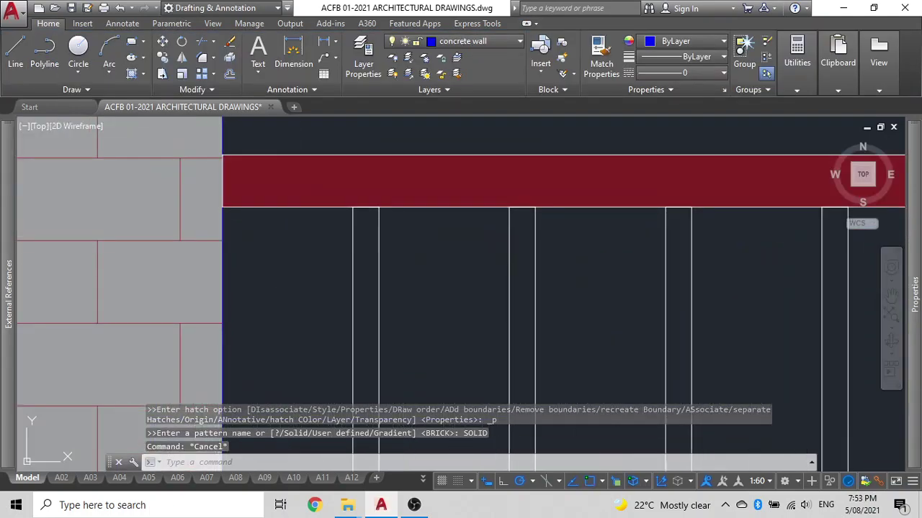
pyautogui.click(308, 175)
pyautogui.write('co')
pyautogui.press('Return')
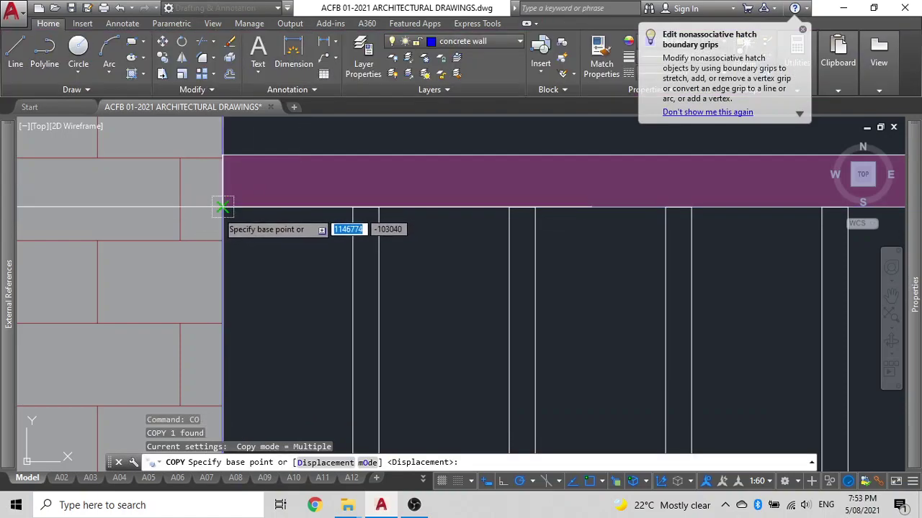
pyautogui.scroll(-3, 238, 191)
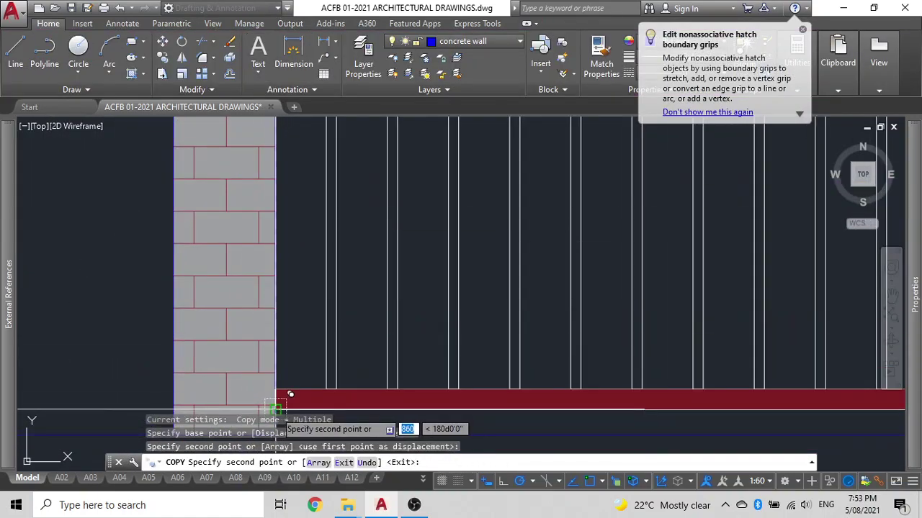
pyautogui.scroll(3, 285, 401)
pyautogui.press('Escape')
# Select the solid hatch on the lower rail
pyautogui.moveTo(292, 362); pyautogui.dragTo(337, 204, button='middle')
pyautogui.click(357, 229)
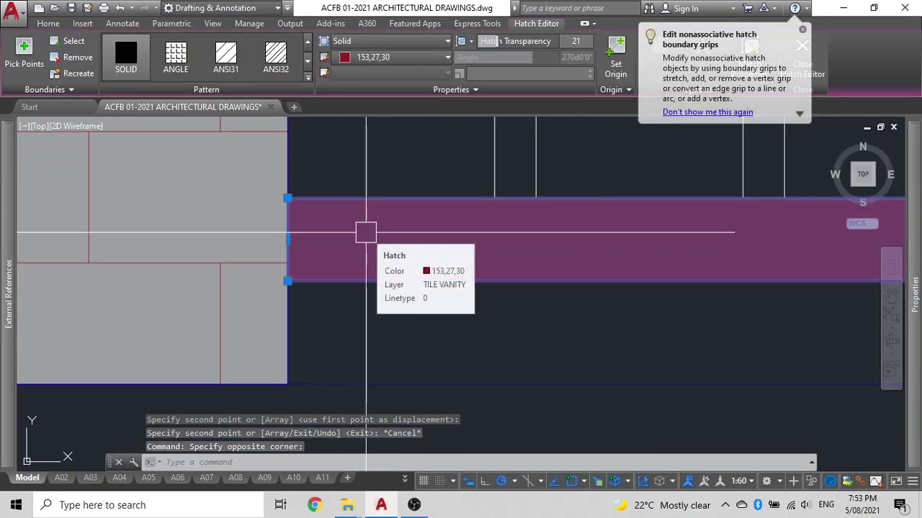
# Send the bottom rail's solid hatch to the back of the draw order
pyautogui.press('Escape')
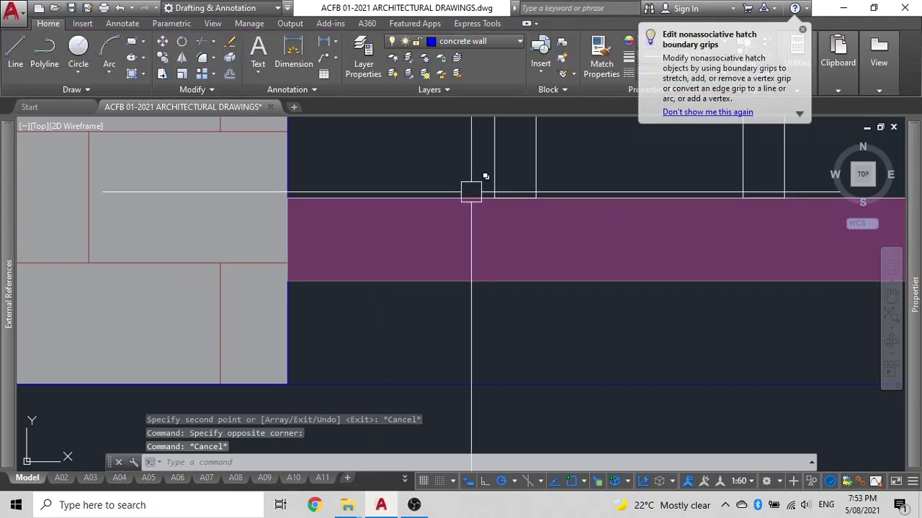
pyautogui.click(461, 230)
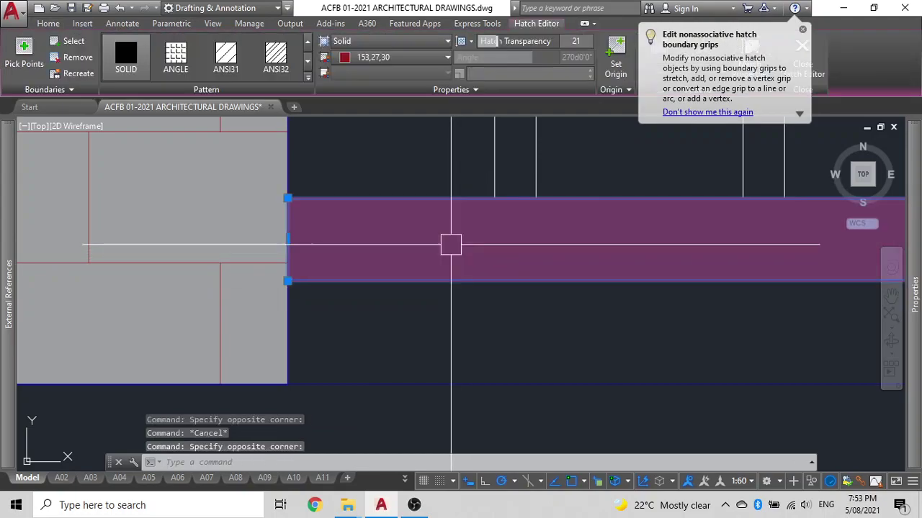
pyautogui.press('Return')
pyautogui.click(496, 324)
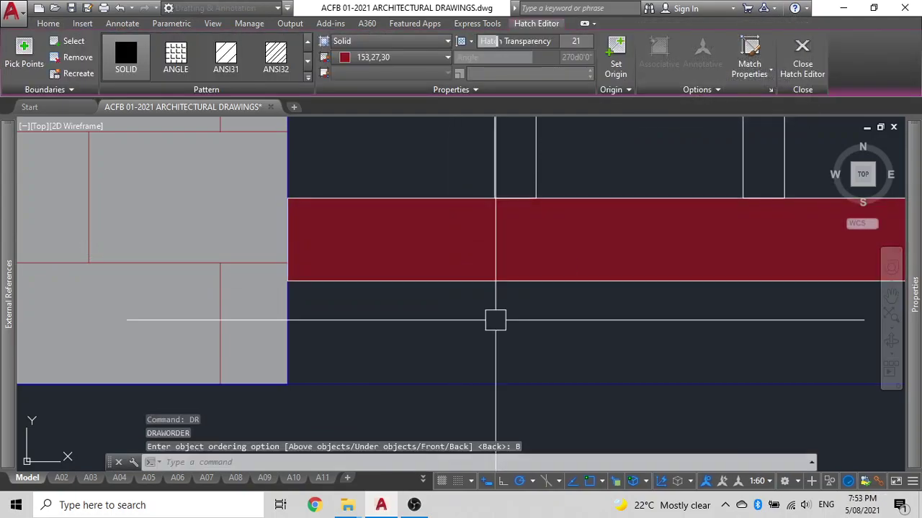
# Hatch the first vertical bar beside the brick wall, inheriting the properties of the rail's solid red hatch
pyautogui.scroll(-3, 369, 198)
pyautogui.moveTo(365, 202)
pyautogui.mouseDown(button='middle')
pyautogui.moveTo(313, 252)
pyautogui.moveTo(318, 318)
pyautogui.mouseUp(button='middle')
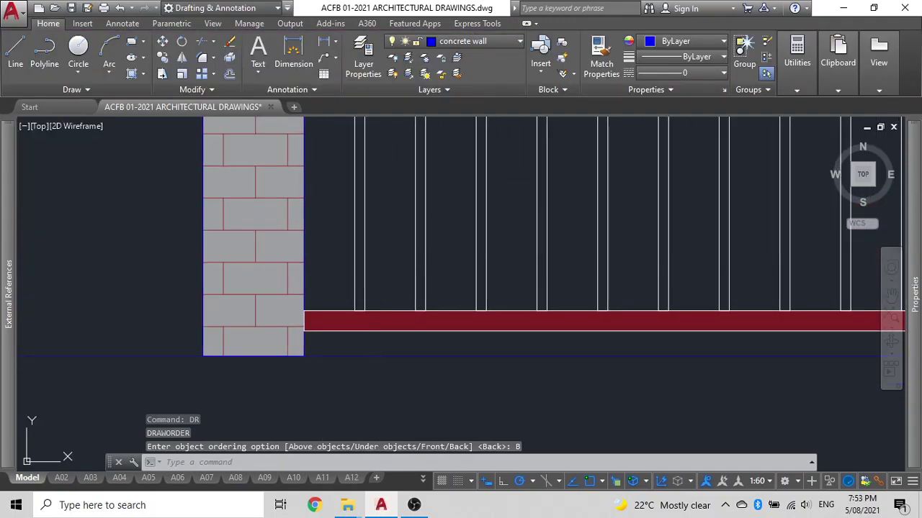
pyautogui.write('h')
pyautogui.press('Return')
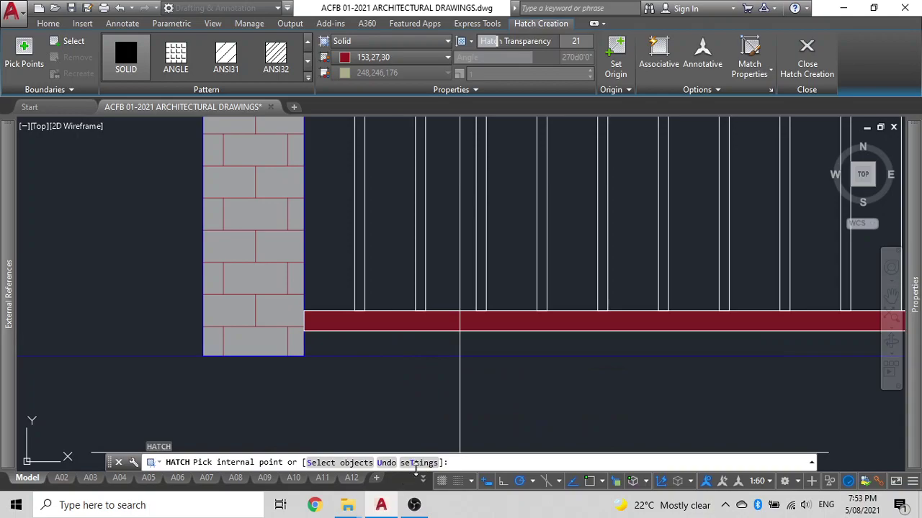
pyautogui.click(425, 468)
pyautogui.click(521, 391)
pyautogui.scroll(4, 384, 344)
pyautogui.scroll(2, 370, 333)
pyautogui.click(373, 251)
pyautogui.scroll(-6, 274, 331)
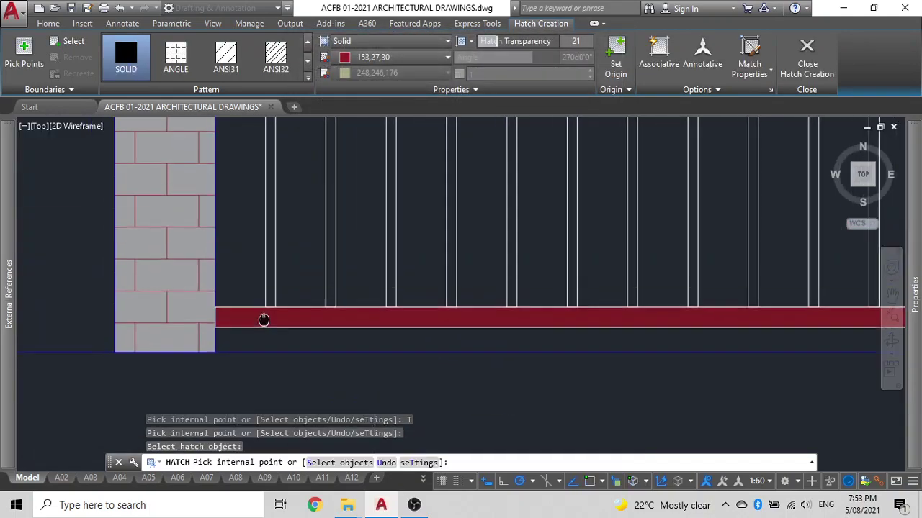
pyautogui.scroll(4, 263, 270)
pyautogui.click(278, 278)
pyautogui.press('Escape')
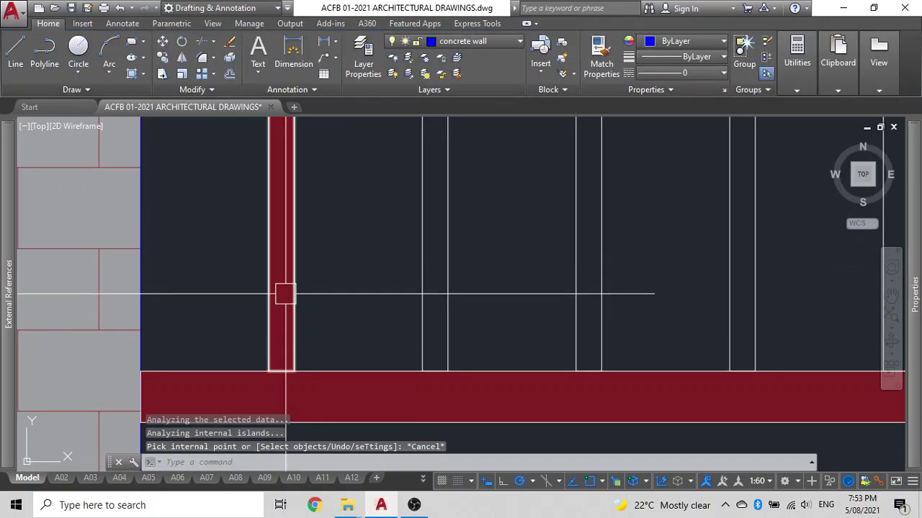
# Copy the first bar's hatch from its lower-left corner onto the neighbouring vertical bars
pyautogui.scroll(3, 277, 295)
pyautogui.click(277, 296)
pyautogui.write('co')
pyautogui.press('Return')
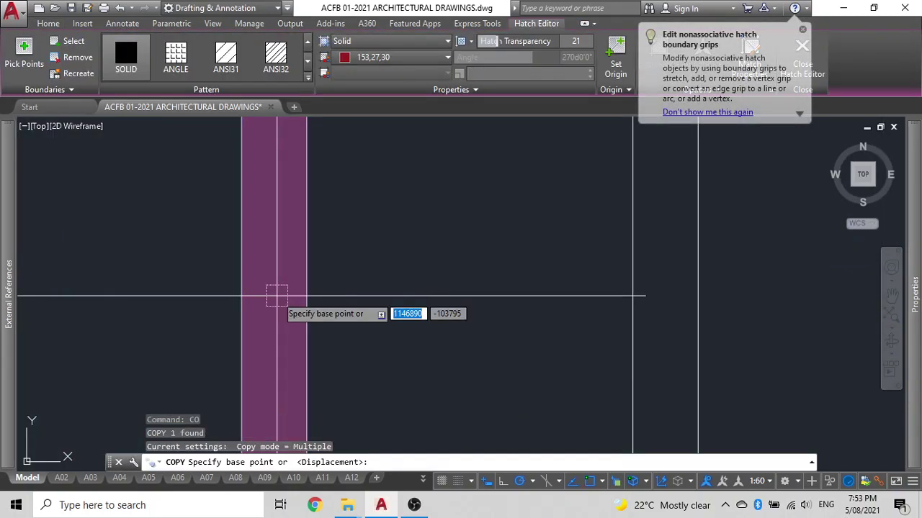
pyautogui.scroll(-5, 270, 237)
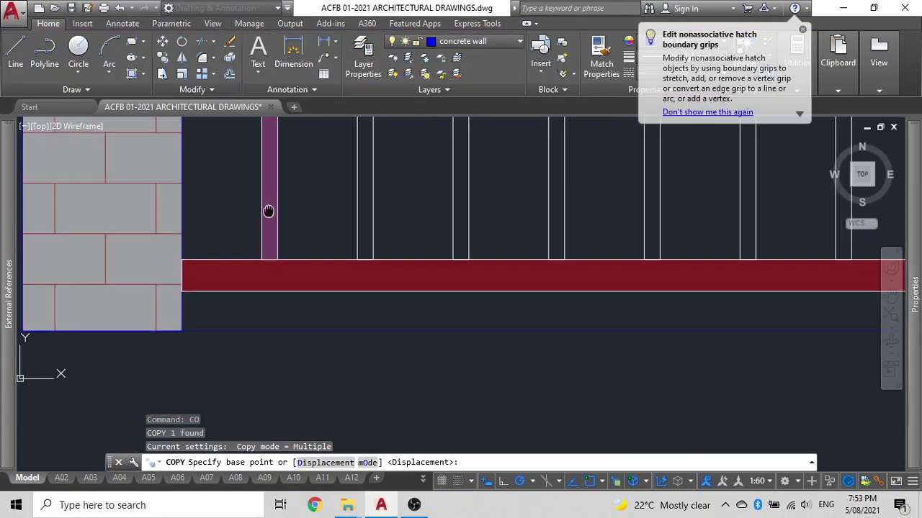
pyautogui.click(260, 255)
pyautogui.click(355, 255)
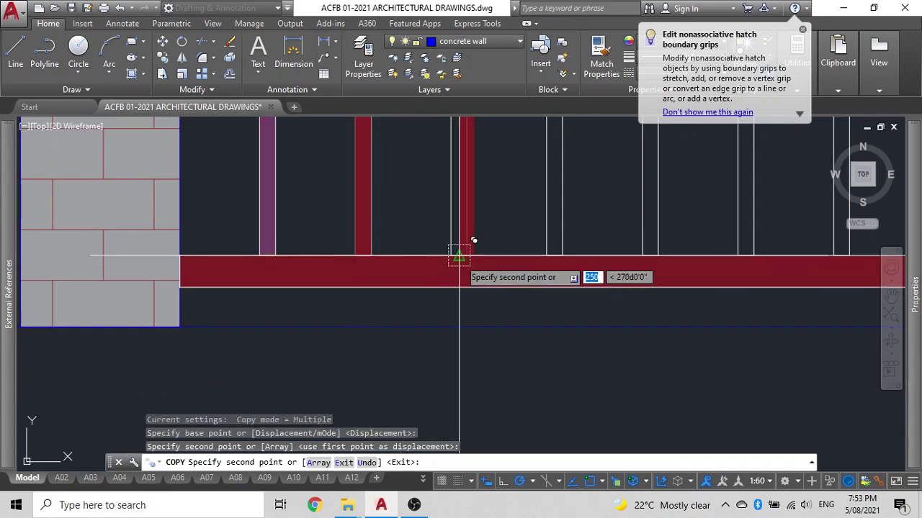
pyautogui.click(548, 255)
# Place further copies of the bar hatch on the following bars, up to the tenth bar, and end the copy
pyautogui.scroll(-4, 541, 245)
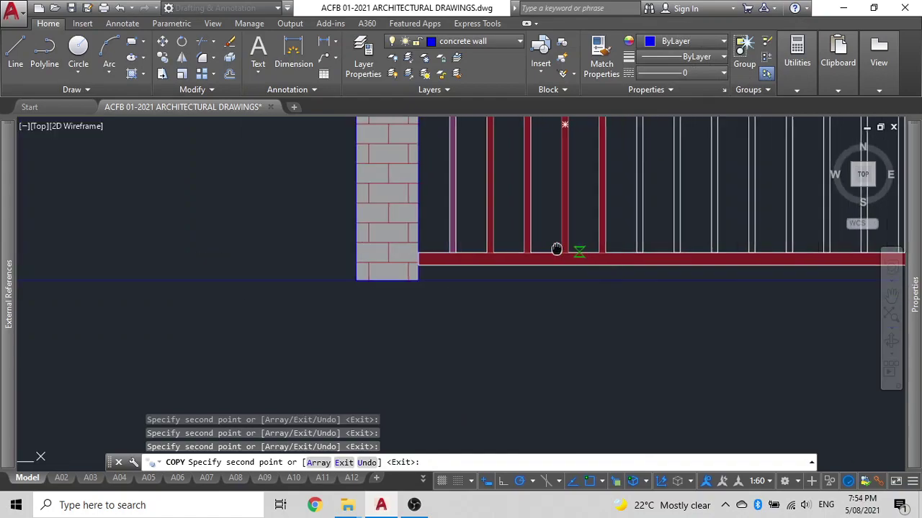
pyautogui.moveTo(541, 245); pyautogui.dragTo(288, 251, button='middle')
pyautogui.scroll(4, 288, 251)
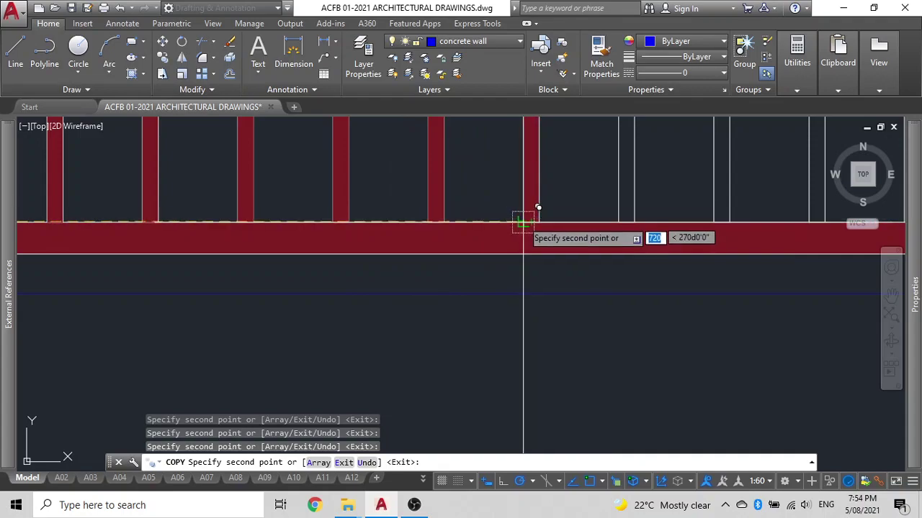
pyautogui.scroll(-4, 471, 229)
pyautogui.moveTo(453, 232); pyautogui.dragTo(346, 246, button='middle')
pyautogui.scroll(6, 405, 245)
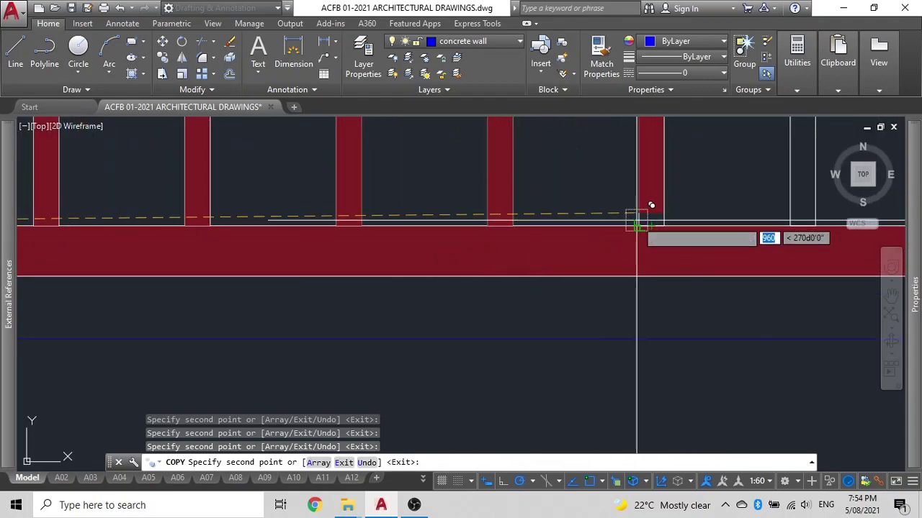
pyautogui.scroll(-3, 573, 230)
pyautogui.scroll(3, 598, 264)
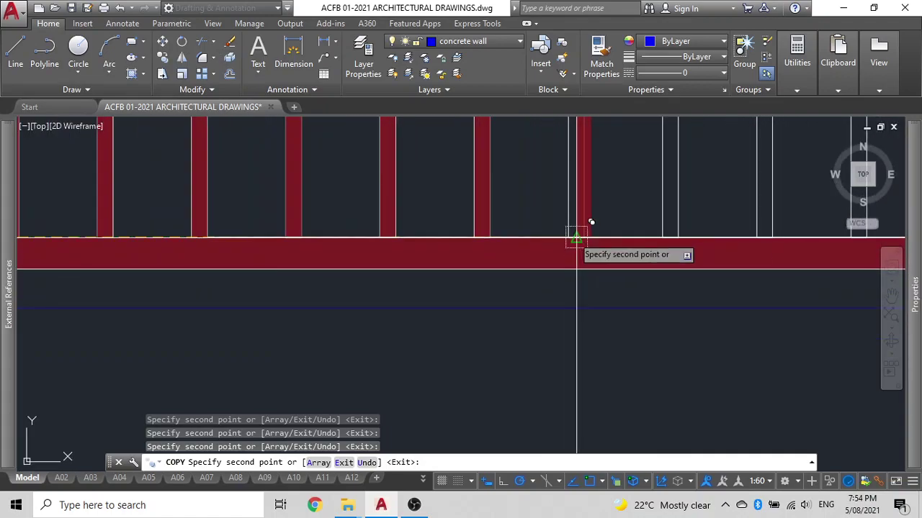
pyautogui.press('Escape')
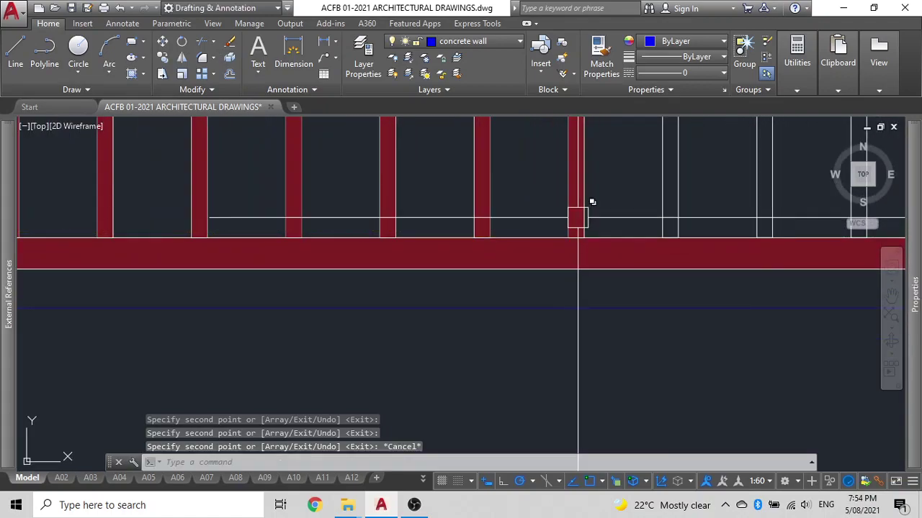
# Select all the vertical bar hatches and send them to the back of the draw order
pyautogui.scroll(6, 583, 210)
pyautogui.click(549, 214)
pyautogui.scroll(-3, 541, 221)
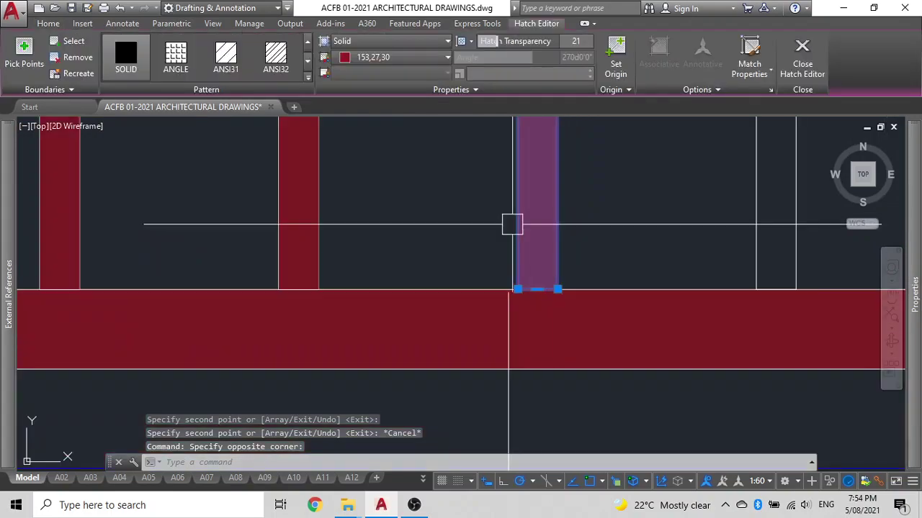
pyautogui.click(302, 245)
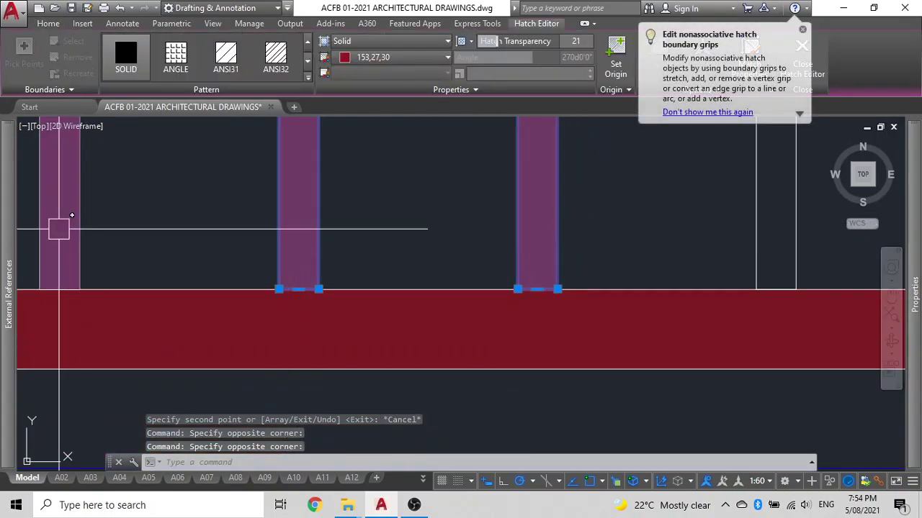
pyautogui.click(57, 228)
pyautogui.scroll(-2, 66, 229)
pyautogui.moveTo(86, 238); pyautogui.dragTo(748, 269, button='middle')
pyautogui.scroll(2, 627, 261)
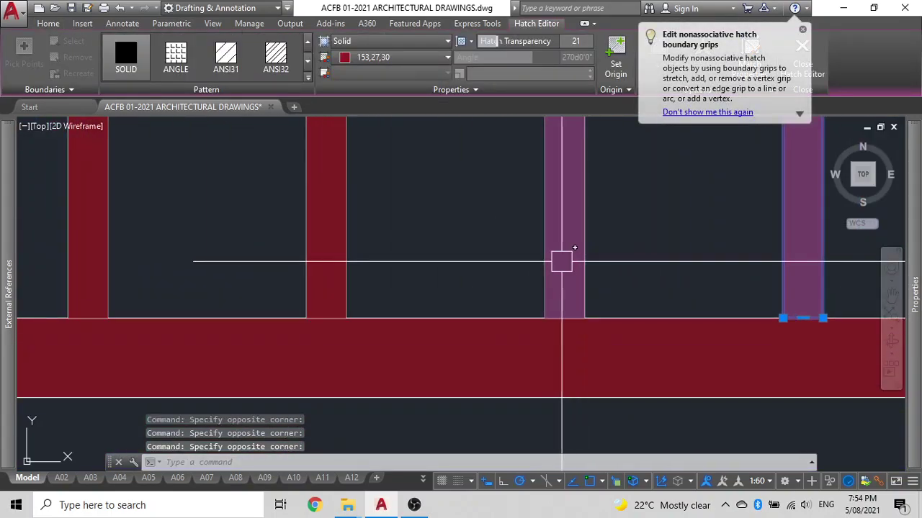
pyautogui.click(319, 273)
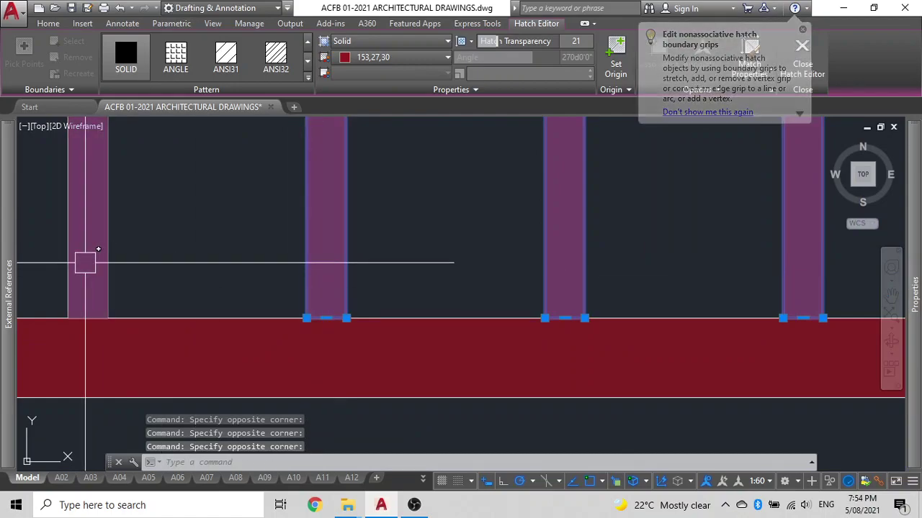
pyautogui.click(86, 261)
pyautogui.scroll(-6, 90, 264)
pyautogui.moveTo(90, 263); pyautogui.dragTo(545, 239, button='middle')
pyautogui.scroll(4, 454, 233)
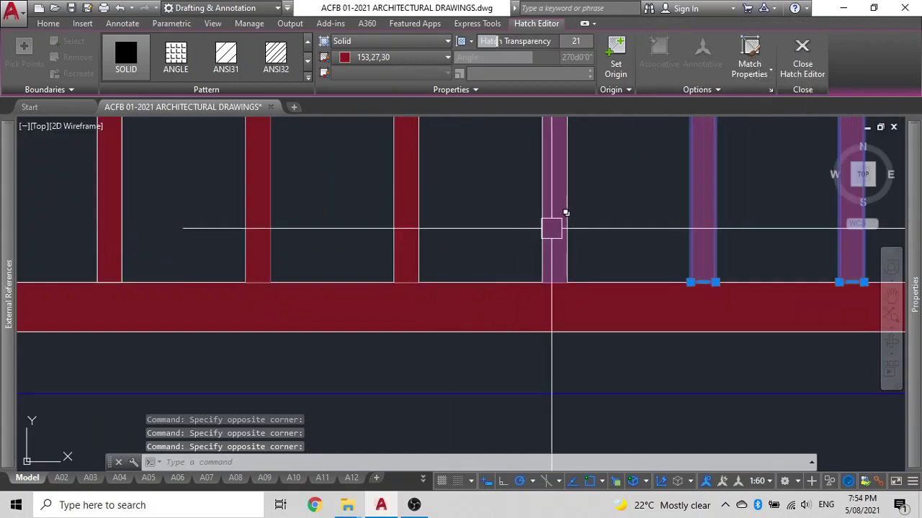
pyautogui.click(555, 228)
pyautogui.scroll(4, 559, 227)
pyautogui.scroll(-4, 426, 246)
pyautogui.scroll(4, 360, 243)
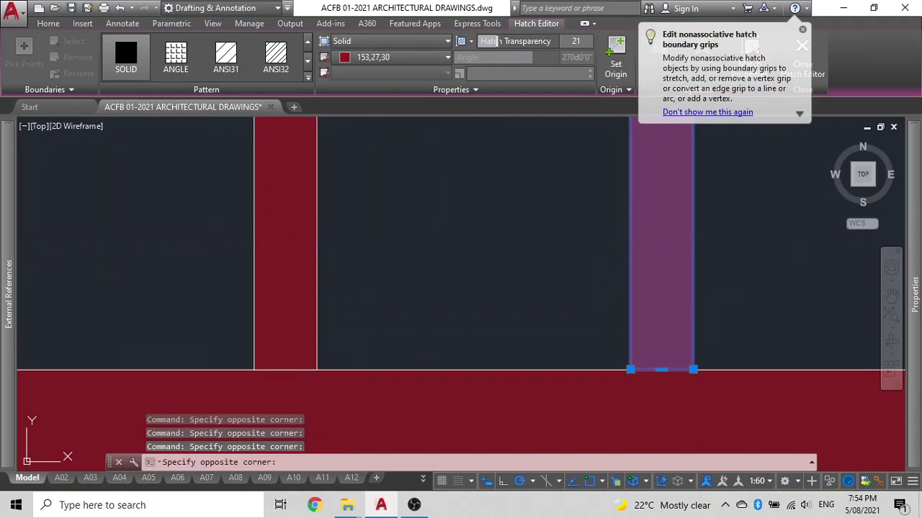
pyautogui.click(292, 240)
pyautogui.scroll(-4, 293, 241)
pyautogui.scroll(4, 130, 238)
pyautogui.scroll(-8, 189, 244)
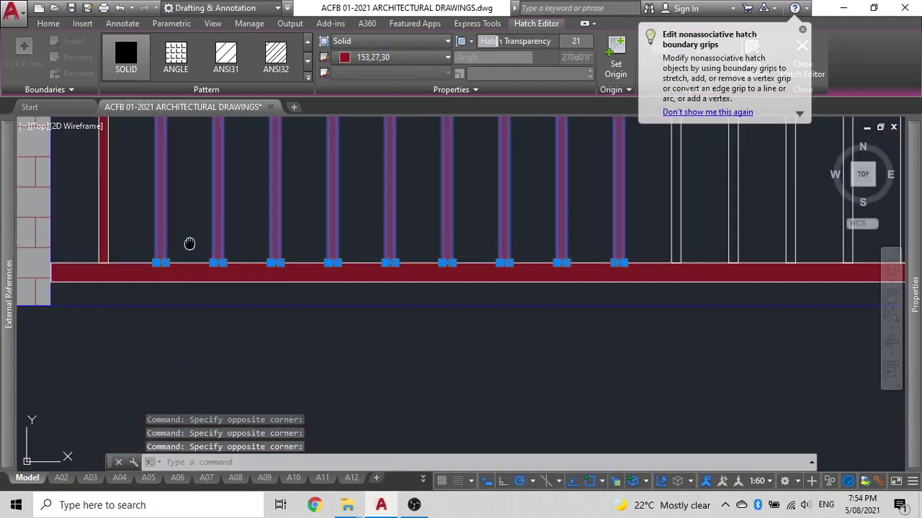
pyautogui.moveTo(189, 244); pyautogui.dragTo(319, 223, button='middle')
pyautogui.scroll(6, 407, 249)
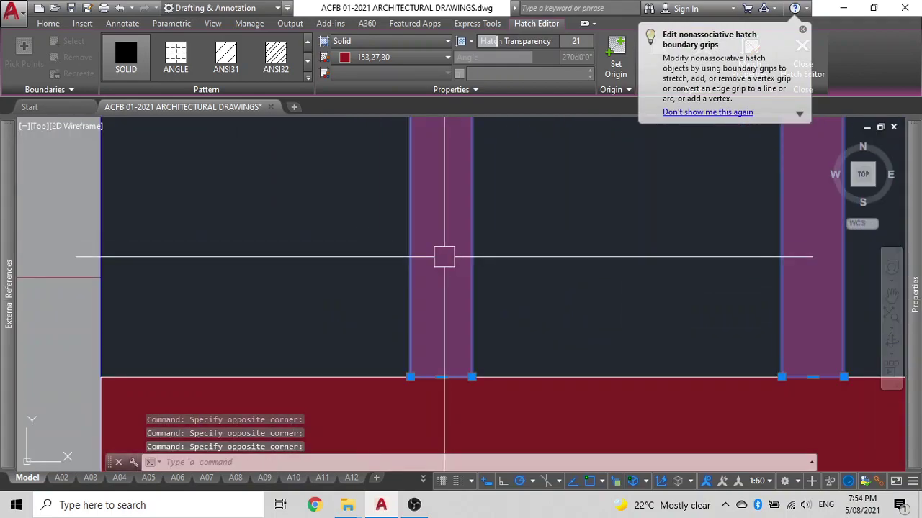
pyautogui.write('dr')
pyautogui.press('Return')
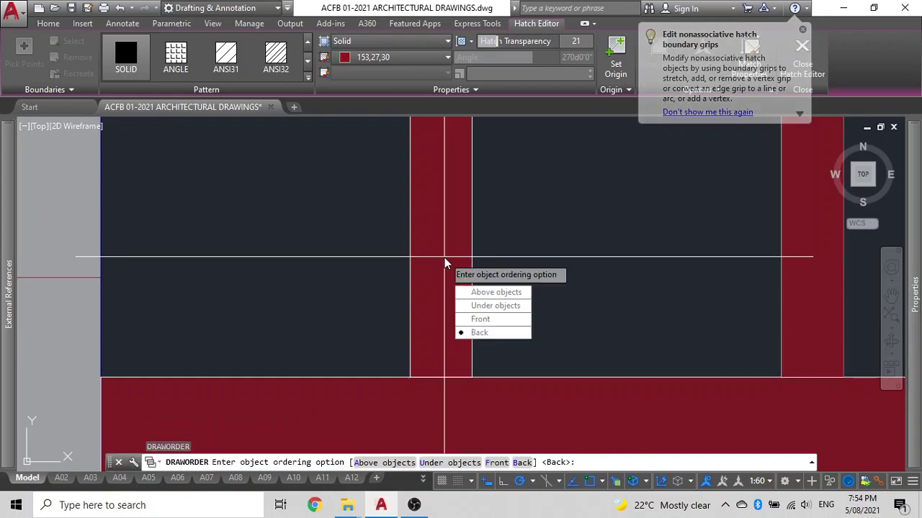
pyautogui.click(479, 334)
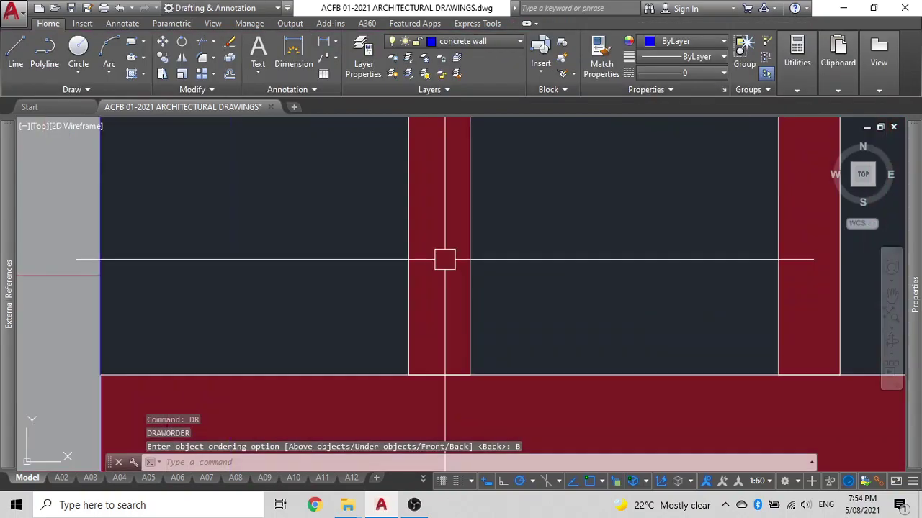
# Copy the first four bar hatches together, based on the first bar's lower-left corner, onto the next four unfilled bars
pyautogui.click(444, 259)
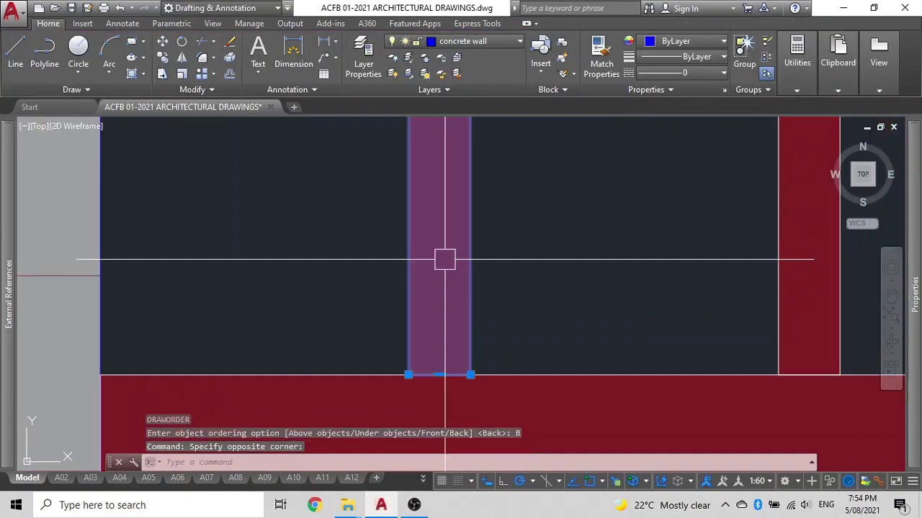
pyautogui.scroll(-3, 445, 259)
pyautogui.moveTo(445, 259); pyautogui.dragTo(238, 260, button='middle')
pyautogui.scroll(2, 376, 249)
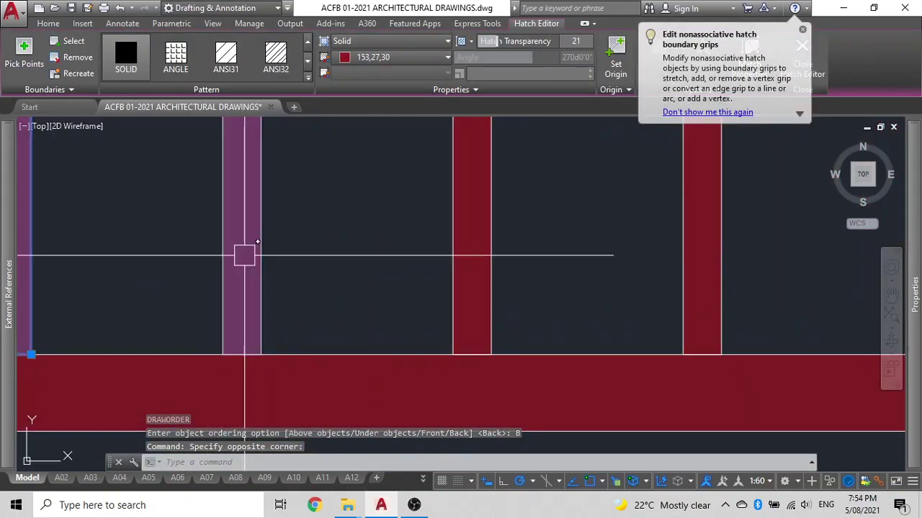
pyautogui.click(244, 255)
pyautogui.click(684, 266)
pyautogui.scroll(-4, 669, 263)
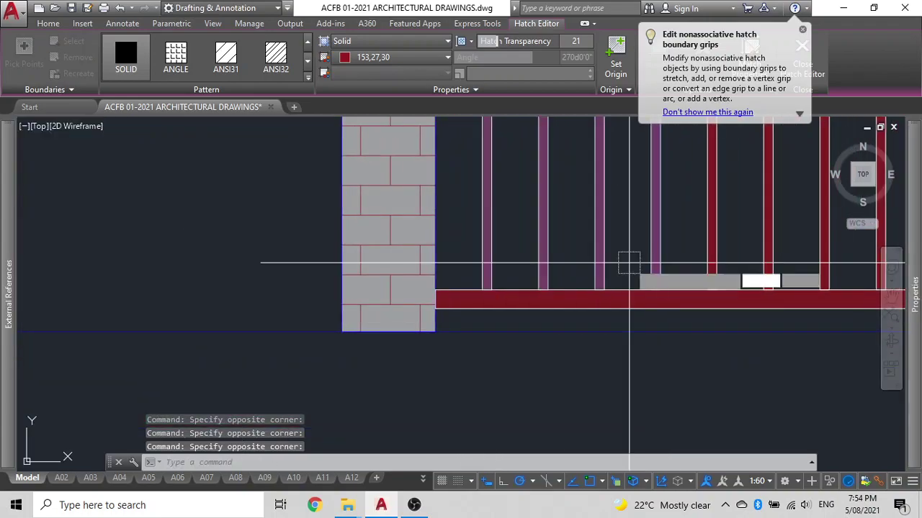
pyautogui.write('o')
pyautogui.press('Return')
pyautogui.click(482, 290)
pyautogui.scroll(-3, 500, 270)
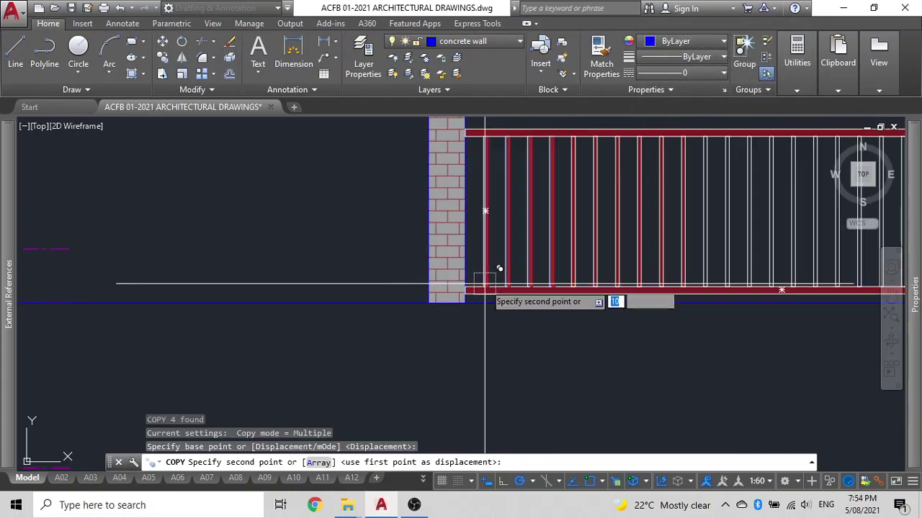
pyautogui.scroll(3, 536, 286)
pyautogui.scroll(-1, 691, 290)
pyautogui.moveTo(691, 291); pyautogui.dragTo(531, 315, button='middle')
pyautogui.scroll(2, 572, 309)
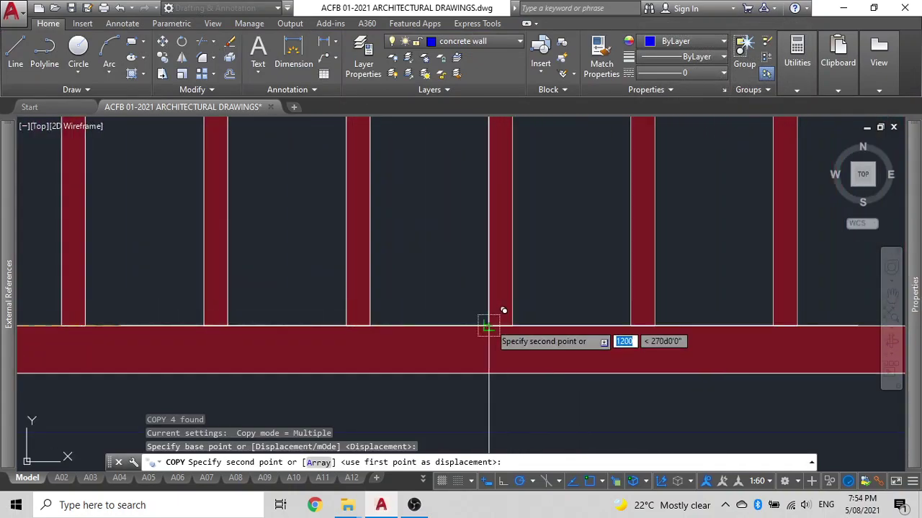
pyautogui.click(713, 301)
# Place more copies of the four-bar hatch group along the remaining bars up to the opposite brick wall, and end the copy
pyautogui.scroll(-2, 627, 298)
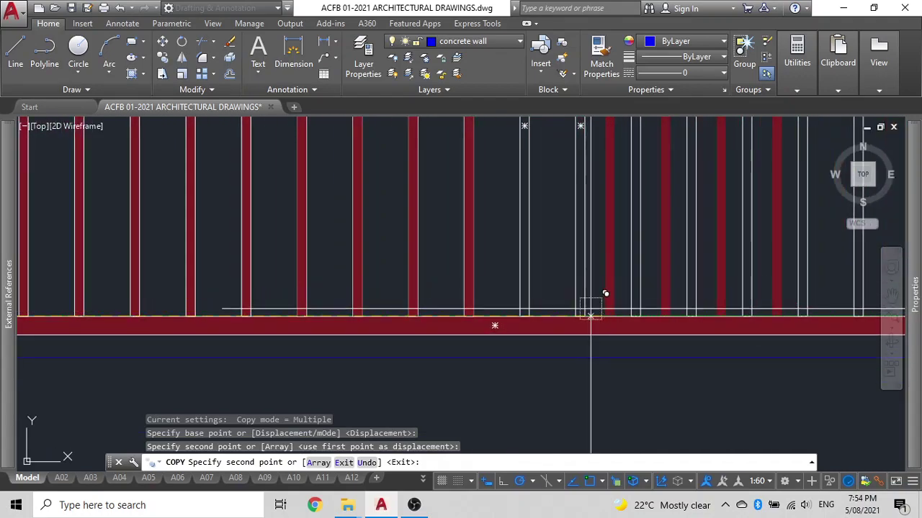
pyautogui.scroll(4, 547, 320)
pyautogui.click(480, 323)
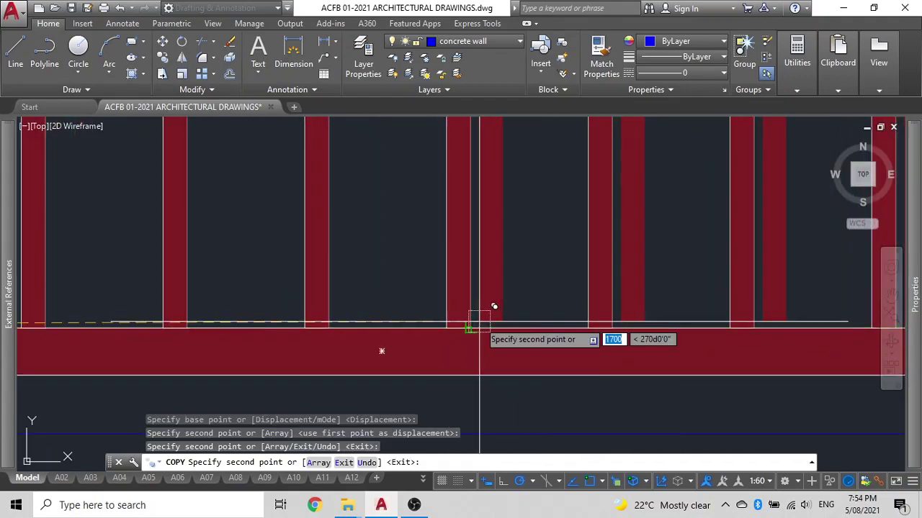
pyautogui.scroll(-3, 432, 317)
pyautogui.scroll(2, 590, 277)
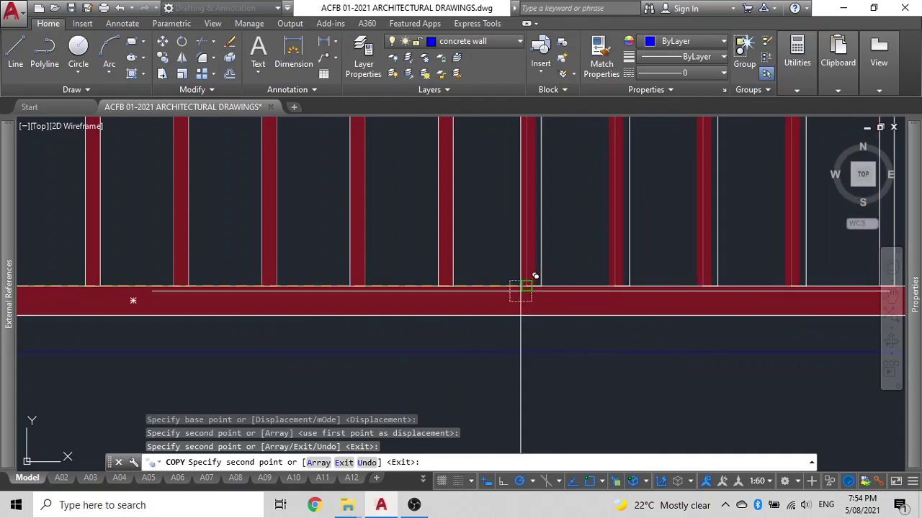
pyautogui.scroll(-3, 598, 308)
pyautogui.scroll(3, 580, 292)
pyautogui.scroll(-4, 573, 279)
pyautogui.scroll(4, 809, 249)
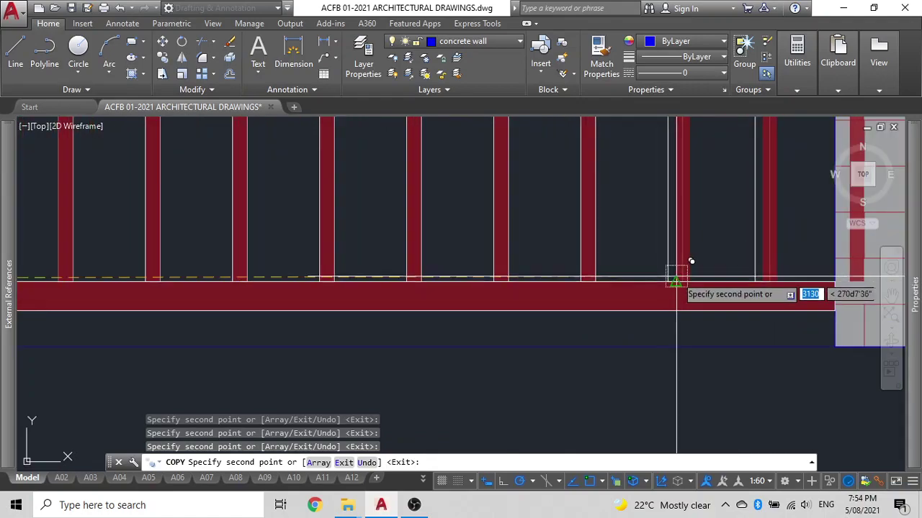
pyautogui.press('Escape')
# Undo the last copy of the four-bar hatch group
pyautogui.click(695, 255)
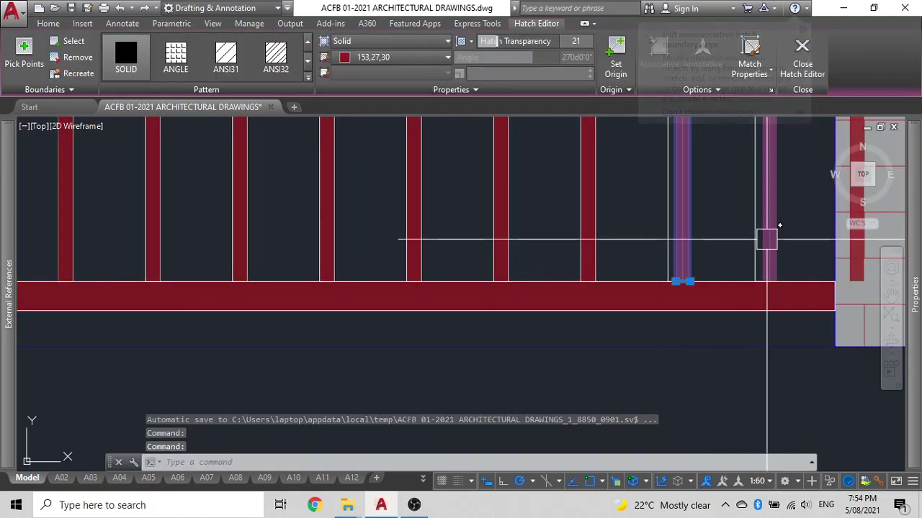
pyautogui.hotkey('ctrl', 'z')
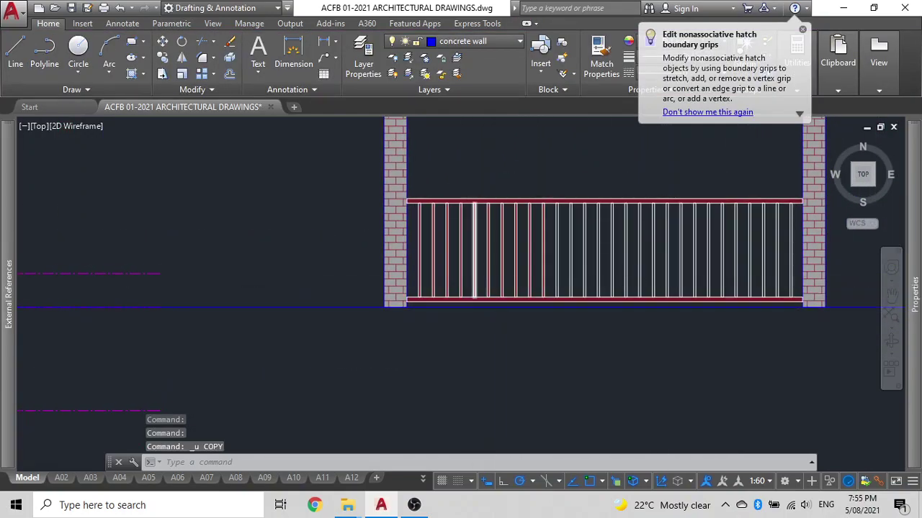
# Copy the last four filled bar hatches together, based on the first one's lower-left corner, onto the next four unfilled bars
pyautogui.scroll(10, 670, 280)
pyautogui.click(567, 291)
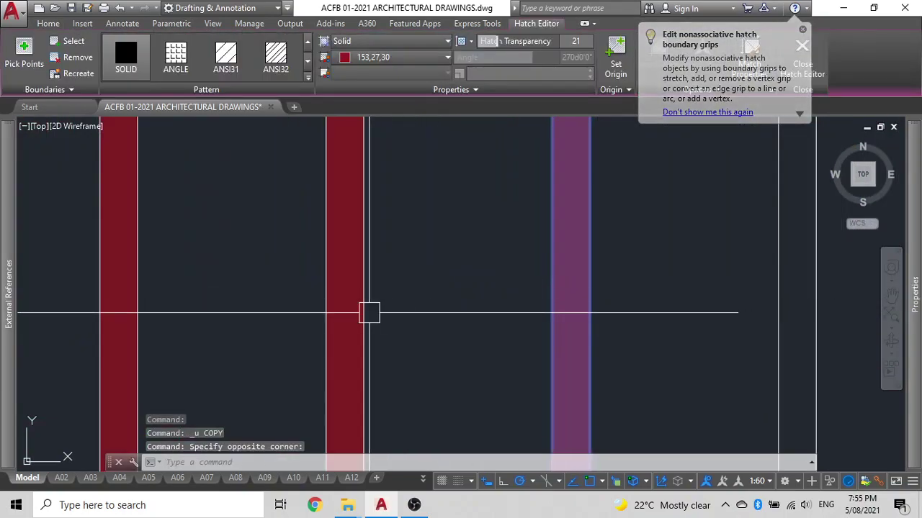
pyautogui.scroll(3, 366, 313)
pyautogui.click(332, 313)
pyautogui.scroll(-6, 333, 312)
pyautogui.moveTo(334, 313); pyautogui.dragTo(534, 226, button='middle')
pyautogui.scroll(5, 534, 227)
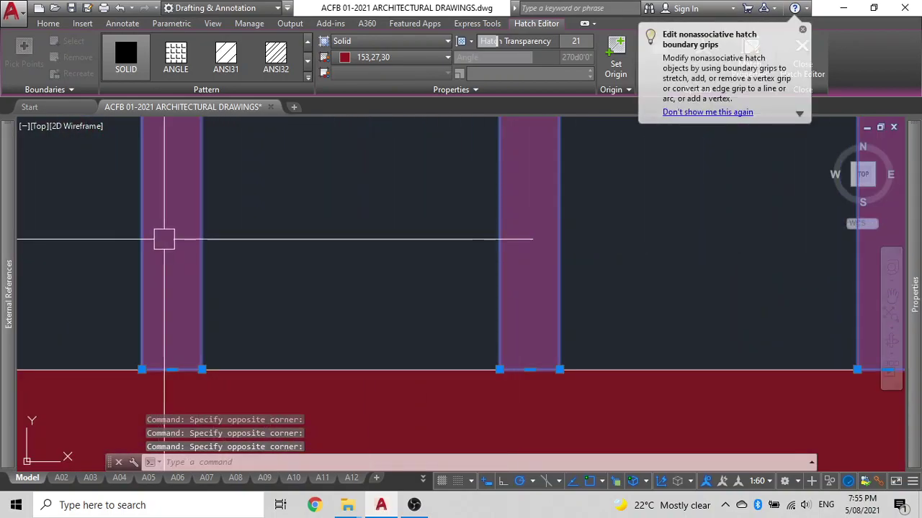
pyautogui.write('co')
pyautogui.press('Return')
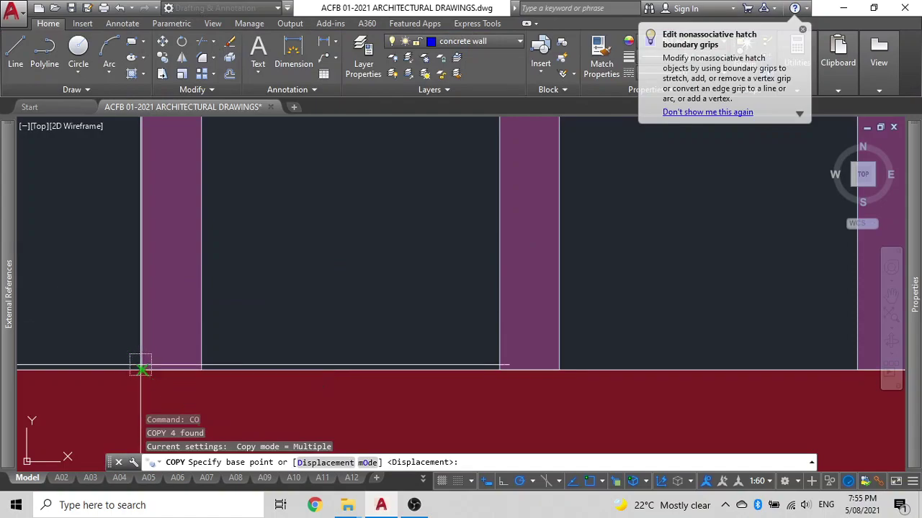
pyautogui.click(142, 370)
pyautogui.scroll(-3, 262, 339)
pyautogui.scroll(2, 519, 360)
pyautogui.scroll(4, 407, 357)
pyautogui.moveTo(261, 382)
pyautogui.mouseDown(button='middle')
pyautogui.moveTo(397, 232)
pyautogui.moveTo(352, 257)
pyautogui.moveTo(359, 266)
pyautogui.mouseUp(button='middle')
pyautogui.click(358, 267)
# Place the hatch group on each following set of four bars until the far brick wall is reached, and end the copy
pyautogui.scroll(-3, 812, 263)
pyautogui.scroll(5, 644, 267)
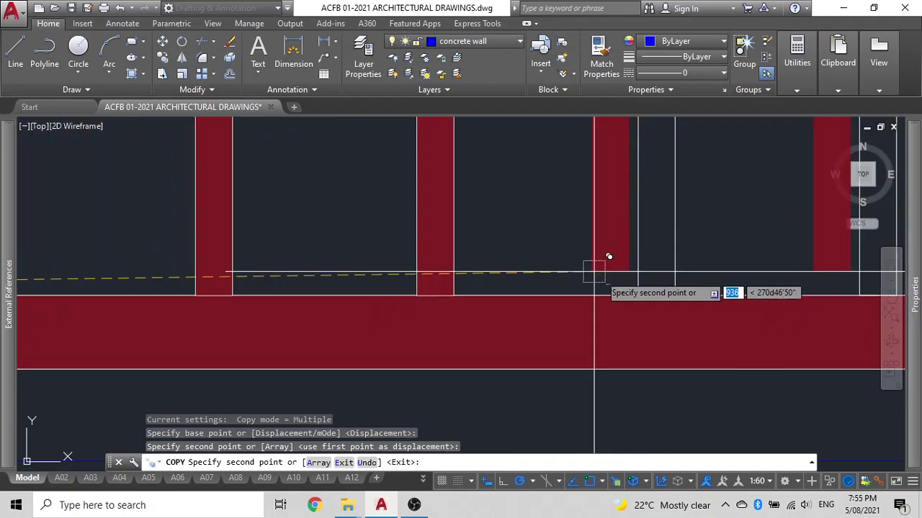
pyautogui.click(638, 295)
pyautogui.scroll(-4, 534, 286)
pyautogui.moveTo(529, 286); pyautogui.dragTo(531, 287, button='middle')
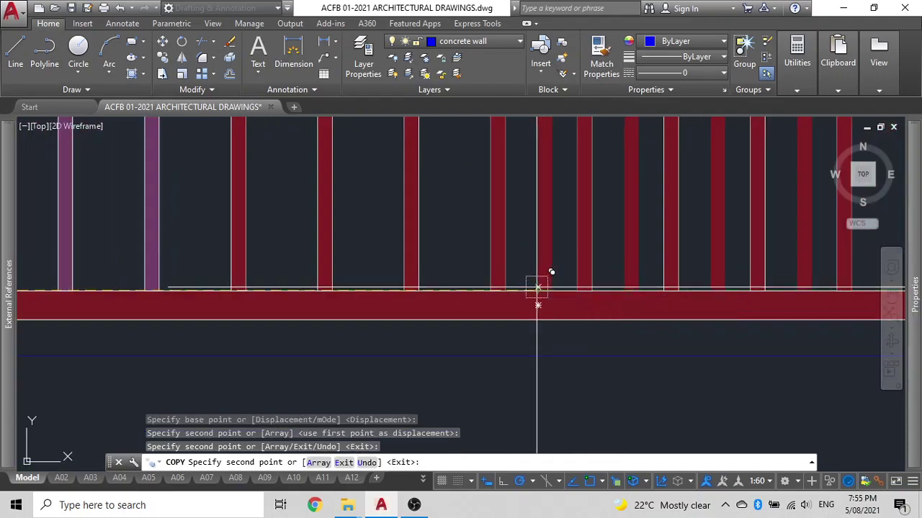
pyautogui.moveTo(0, 0); pyautogui.dragTo(0, 0)
pyautogui.moveTo(530, 287); pyautogui.dragTo(392, 301, button='middle')
pyautogui.scroll(-4, 641, 282)
pyautogui.moveTo(653, 282); pyautogui.dragTo(450, 277, button='middle')
pyautogui.scroll(4, 528, 303)
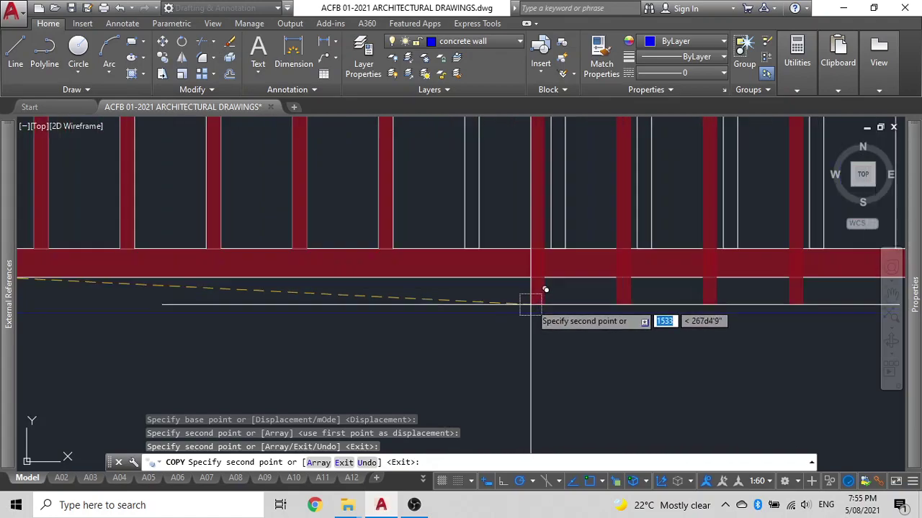
pyautogui.scroll(2, 545, 289)
pyautogui.scroll(-4, 552, 217)
pyautogui.moveTo(538, 232); pyautogui.dragTo(463, 274, button='middle')
pyautogui.scroll(3, 475, 270)
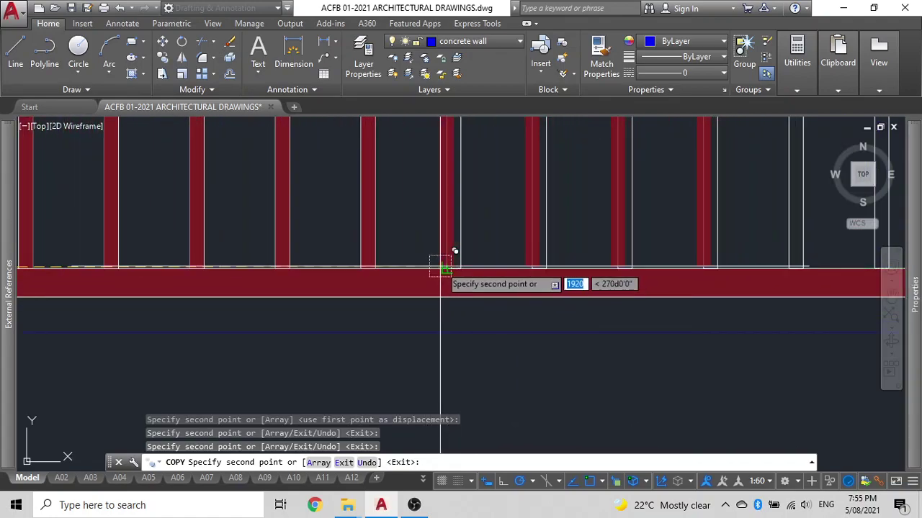
pyautogui.scroll(-4, 461, 253)
pyautogui.scroll(6, 584, 259)
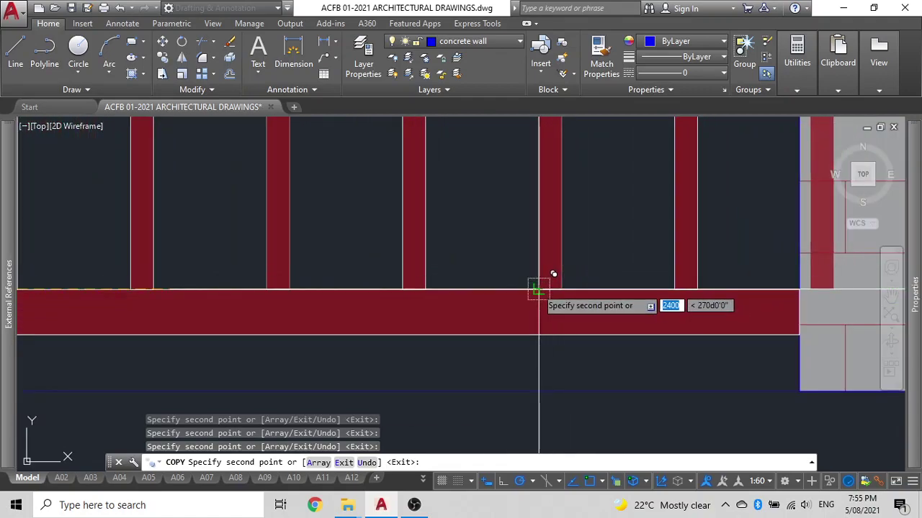
pyautogui.scroll(-4, 539, 289)
pyautogui.press('Escape')
# Delete the two surplus bar hatches beyond the last bar at the brick wall
pyautogui.click(595, 252)
pyautogui.click(622, 236)
pyautogui.press('Delete')
# Select all hatches similar to the last bar hatch
pyautogui.scroll(9, 574, 248)
pyautogui.click(449, 279)
pyautogui.rightClick(451, 282)
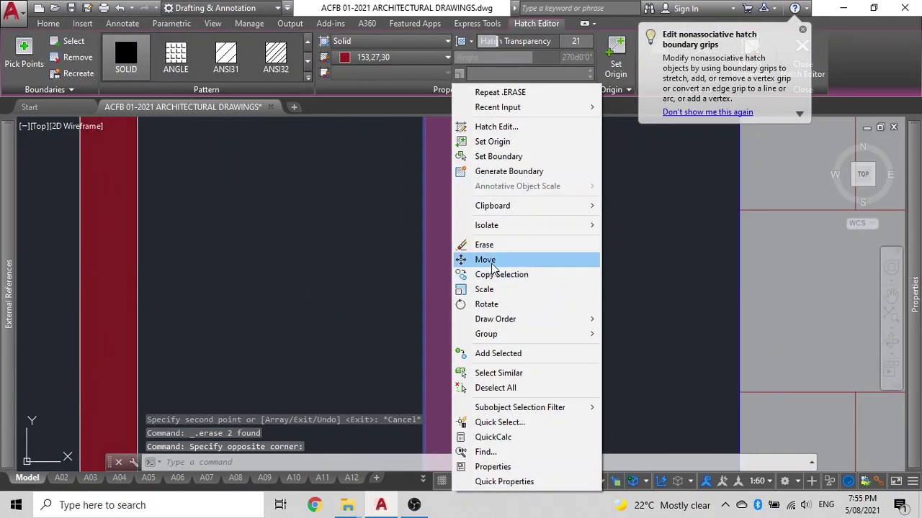
pyautogui.click(499, 373)
# Remove the brick wall and roof hatches around the railing from the selection
pyautogui.scroll(-8, 573, 310)
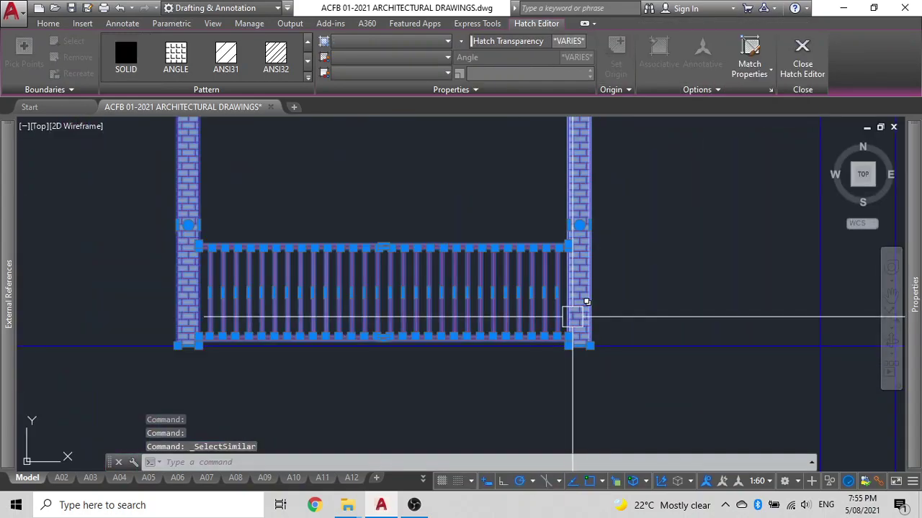
pyautogui.moveTo(737, 262); pyautogui.dragTo(730, 296, button='middle')
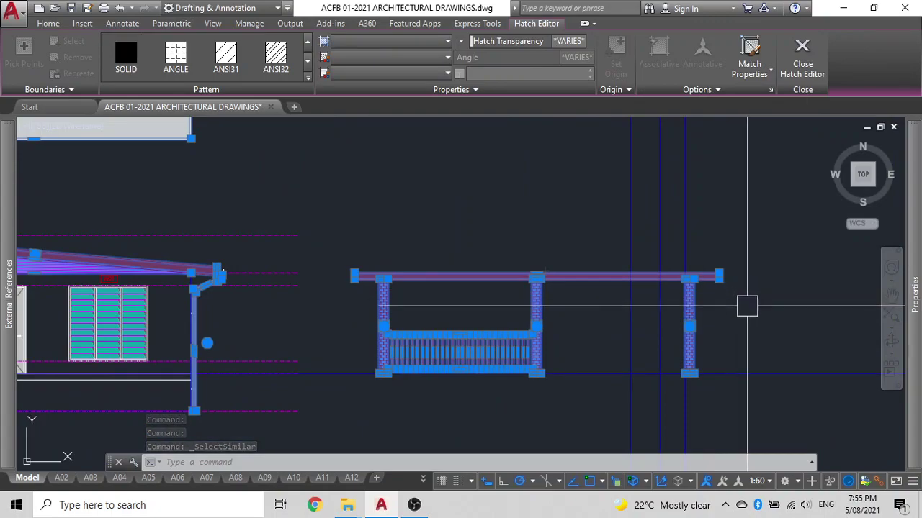
pyautogui.keyDown('shift'); pyautogui.click(747, 307); pyautogui.keyUp('shift')
pyautogui.keyDown('shift'); pyautogui.click(312, 247); pyautogui.keyUp('shift')
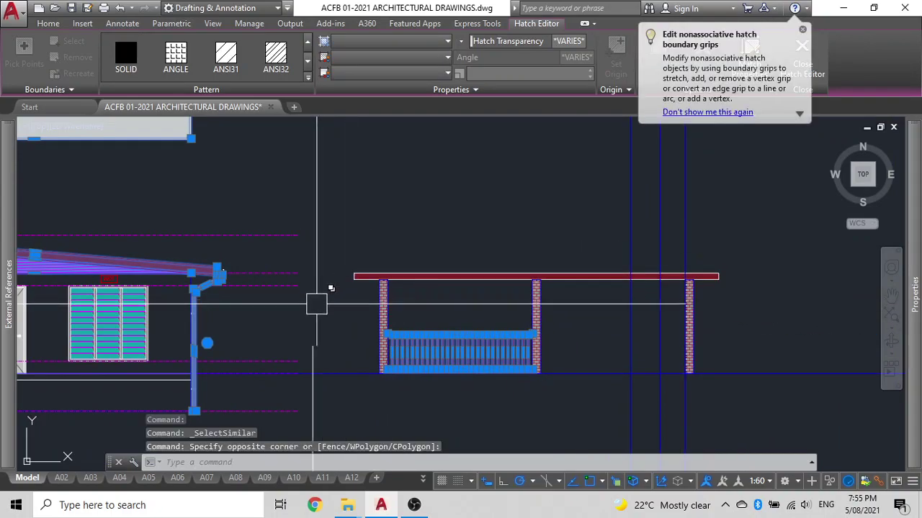
# Remove the hatches of the neighbouring elevation and all other drawings from the selection, keeping only the railing hatches
pyautogui.scroll(-5, 429, 245)
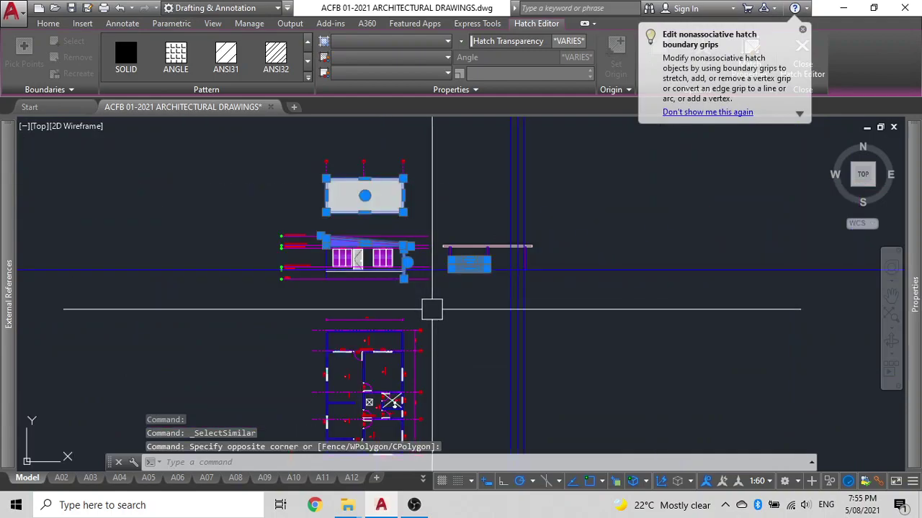
pyautogui.scroll(-2, 432, 310)
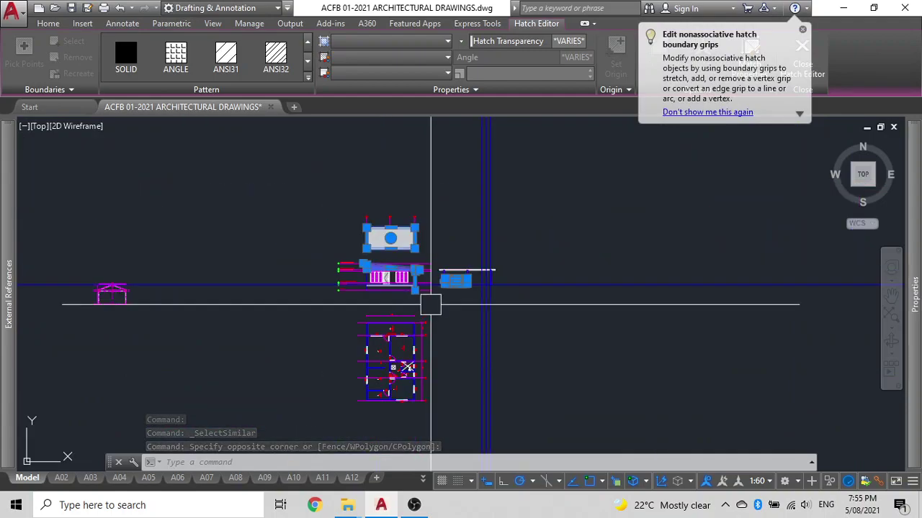
pyautogui.click(430, 305)
pyautogui.click(304, 196)
pyautogui.scroll(-4, 329, 314)
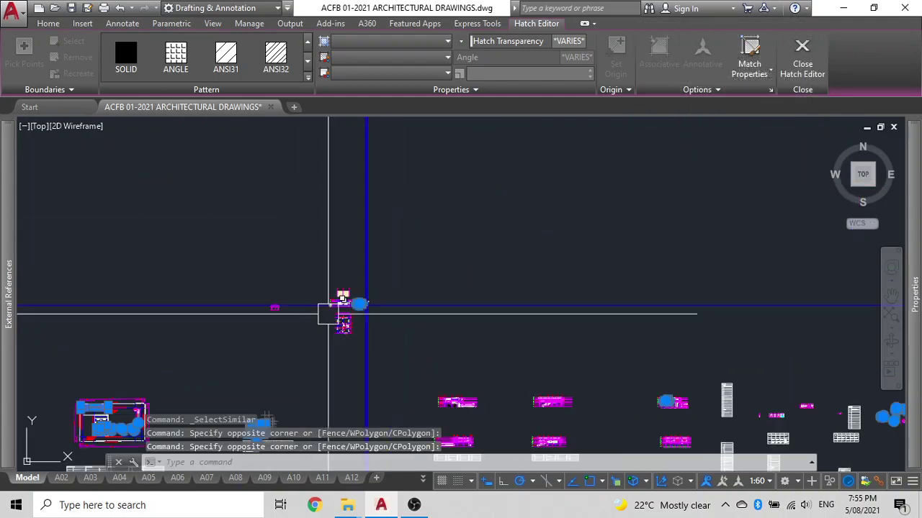
pyautogui.scroll(4, 329, 314)
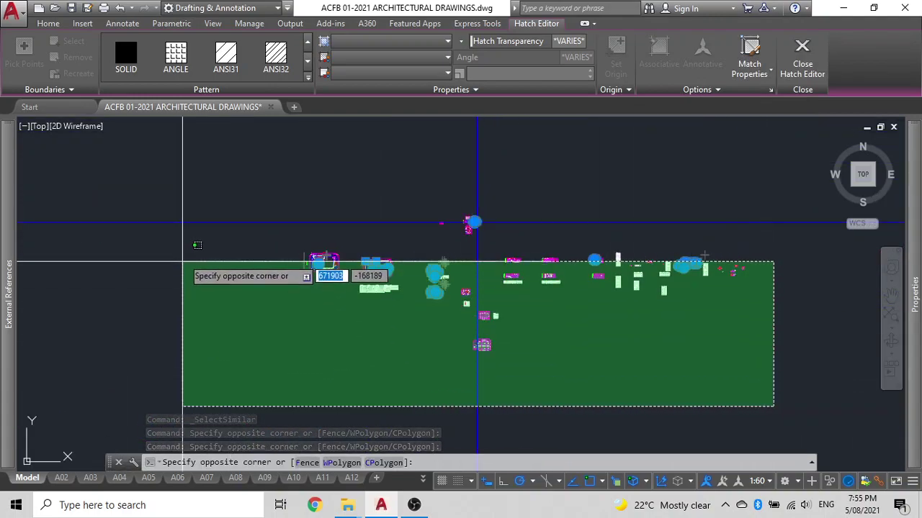
pyautogui.click(185, 246)
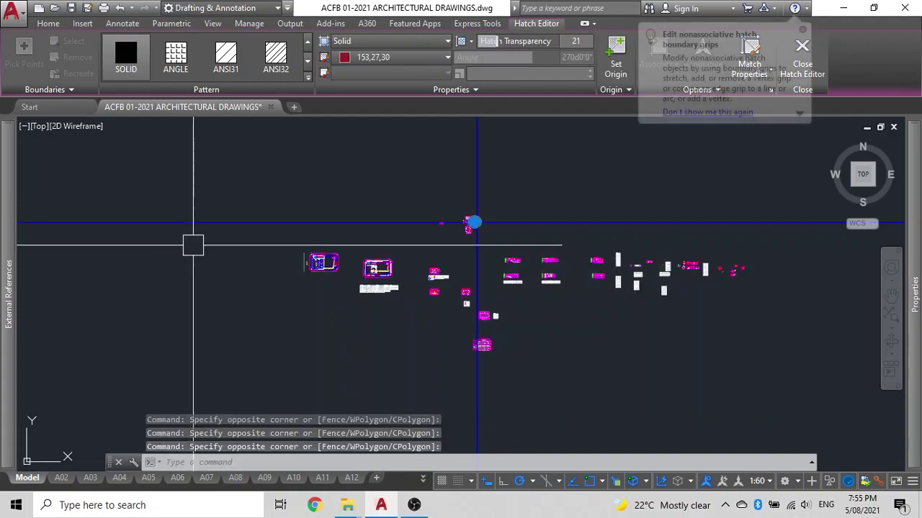
pyautogui.scroll(4, 471, 223)
# Send the selected railing hatches to the back of the draw order
pyautogui.scroll(6, 449, 317)
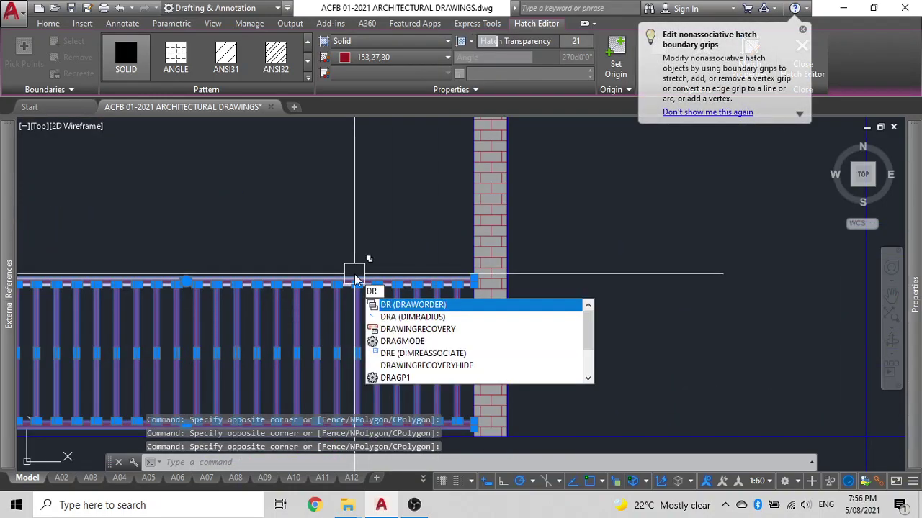
pyautogui.press('Return')
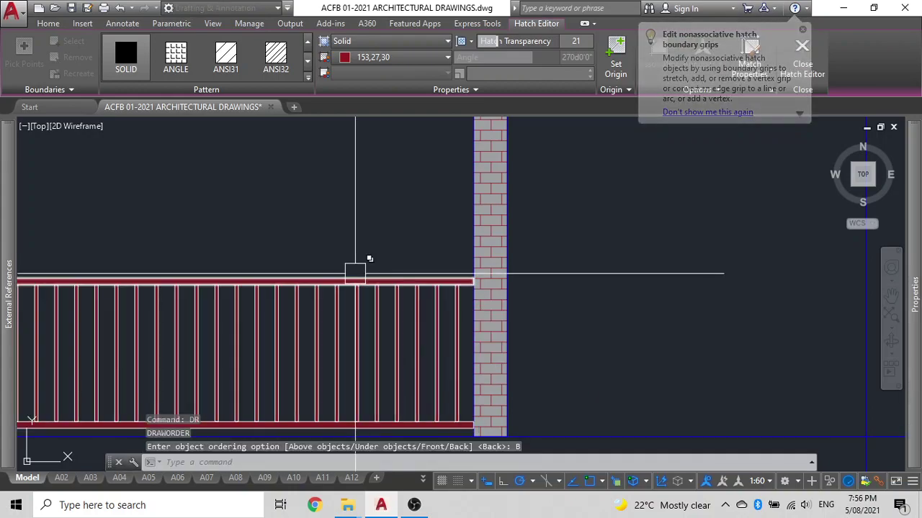
pyautogui.press('Escape')
# Copy both rails and the bars nearest the middle brick wall, from the top rail's right end to the first vertical blue line beyond it
pyautogui.scroll(-3, 355, 274)
pyautogui.scroll(5, 360, 267)
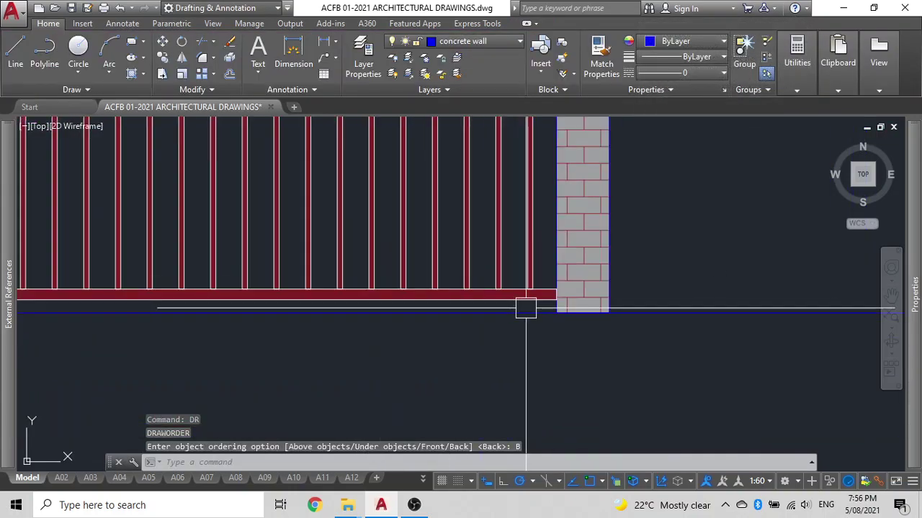
pyautogui.scroll(5, 527, 308)
pyautogui.click(569, 309)
pyautogui.scroll(-5, 403, 248)
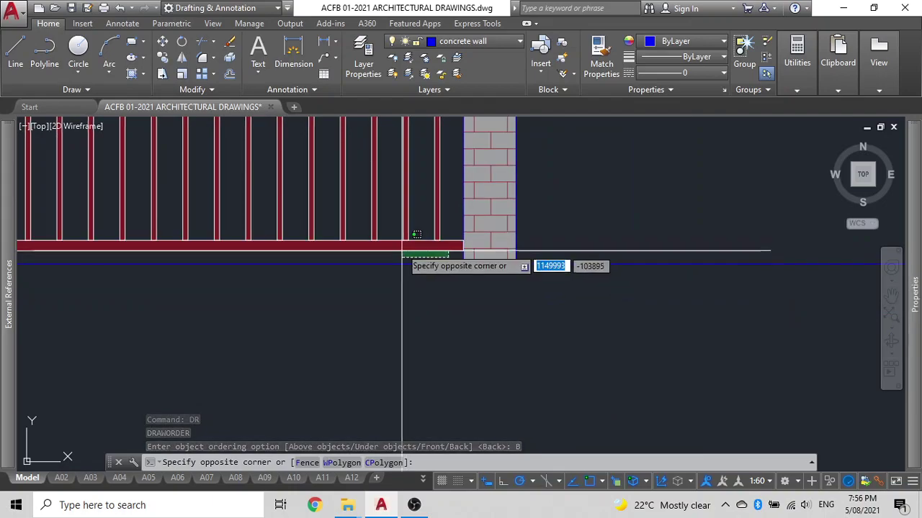
pyautogui.scroll(-3, 402, 266)
pyautogui.scroll(-3, 388, 248)
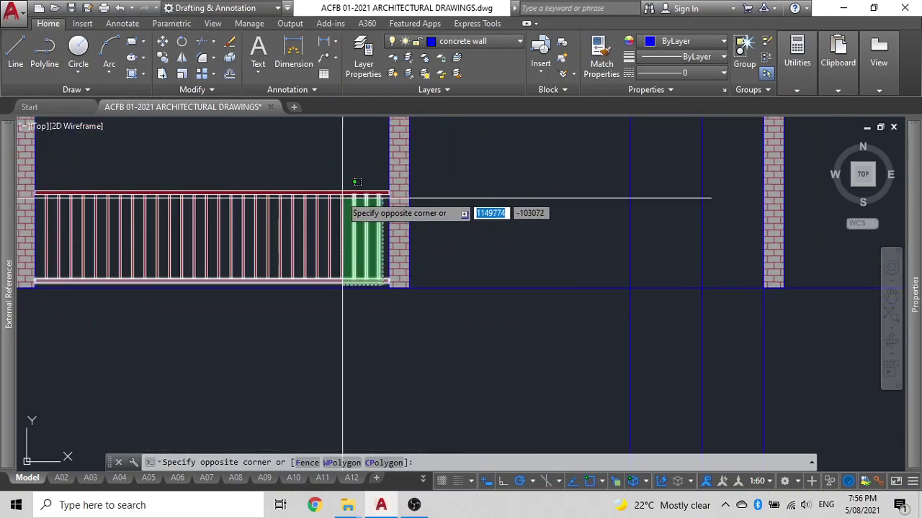
pyautogui.click(146, 189)
pyautogui.write('co')
pyautogui.press('Return')
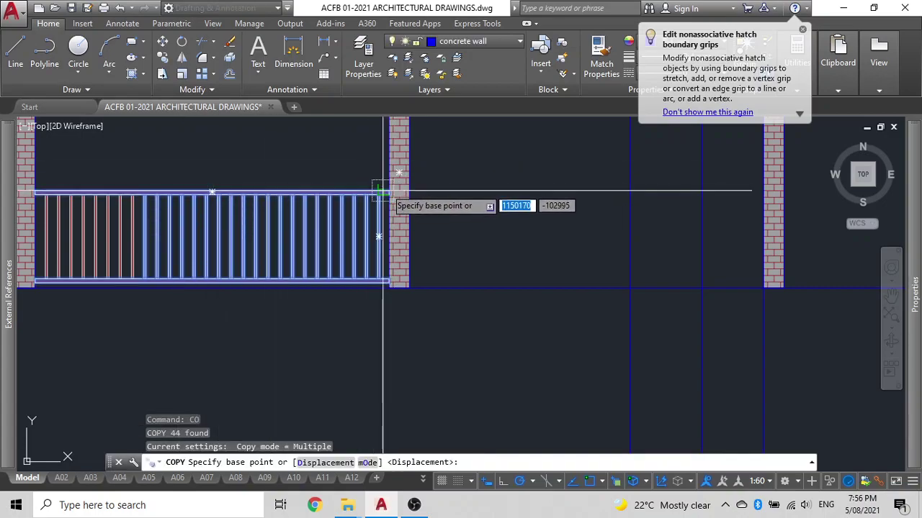
pyautogui.click(389, 190)
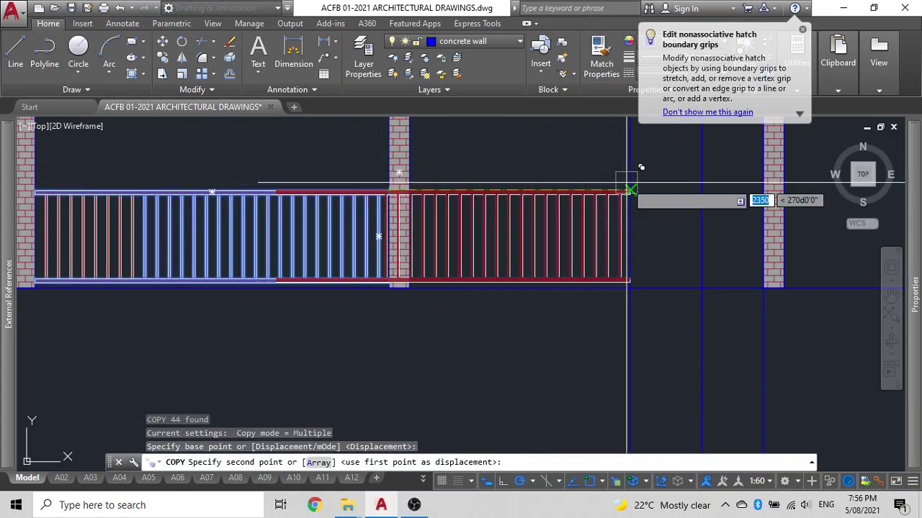
pyautogui.press('Escape')
# Delete the copied bars and their hatches that overlap or sit directly beside the middle brick wall
pyautogui.scroll(7, 360, 216)
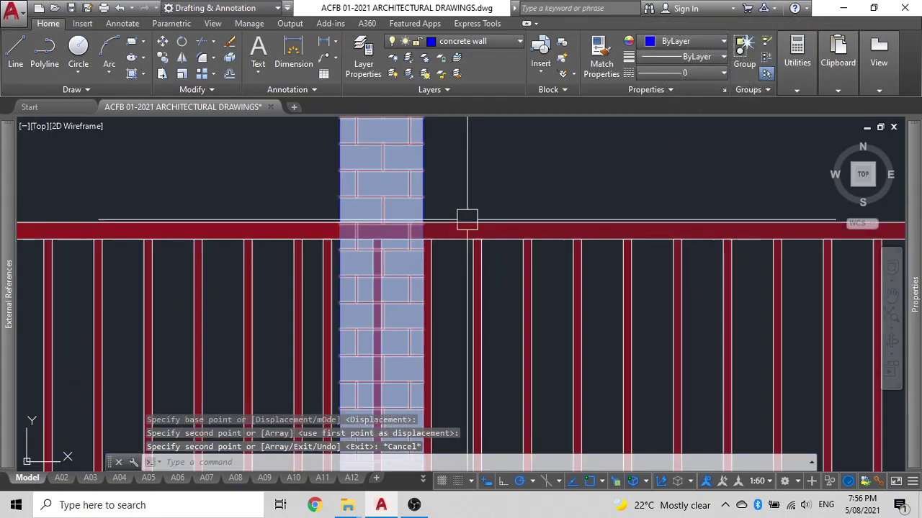
pyautogui.click(375, 297)
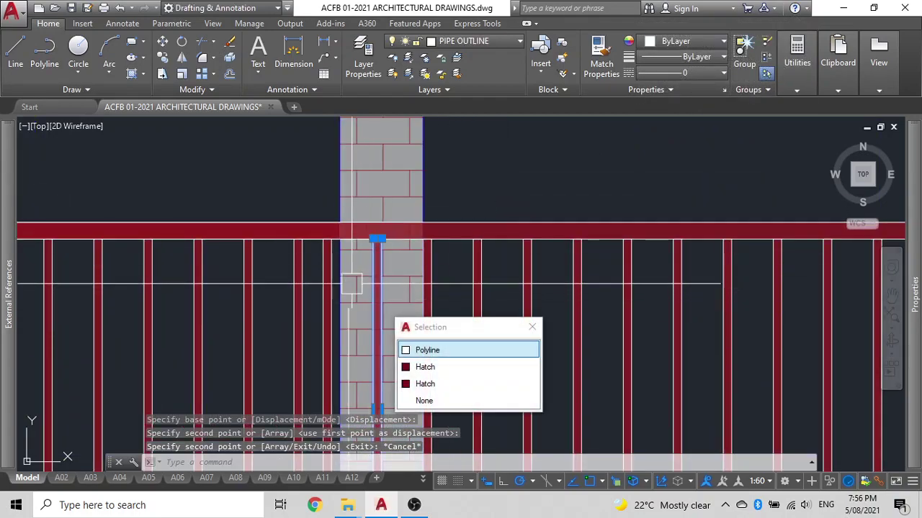
pyautogui.click(329, 275)
pyautogui.press('Delete')
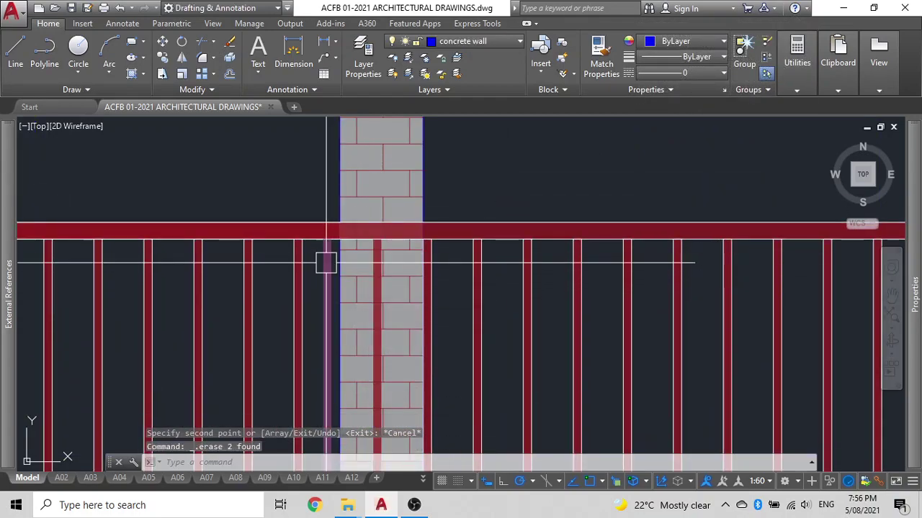
pyautogui.click(365, 267)
pyautogui.press('Delete')
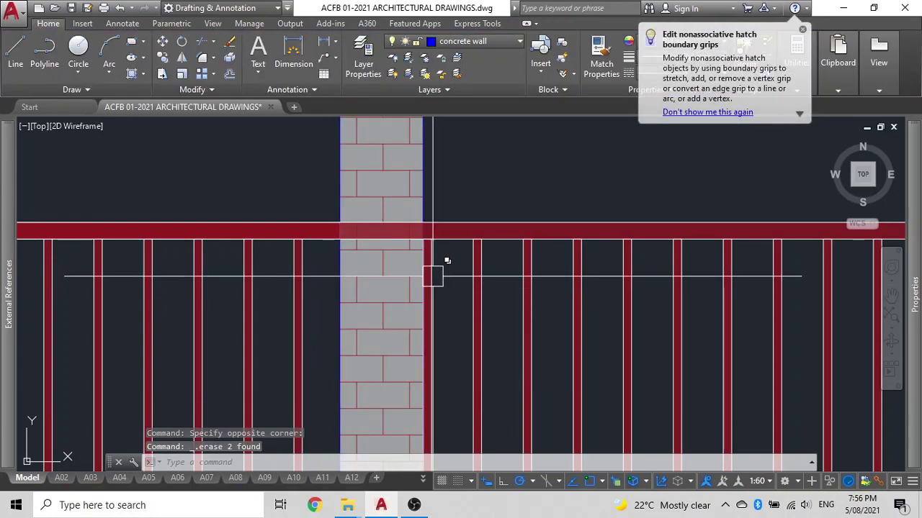
pyautogui.scroll(3, 436, 277)
pyautogui.click(451, 284)
pyautogui.press('Escape')
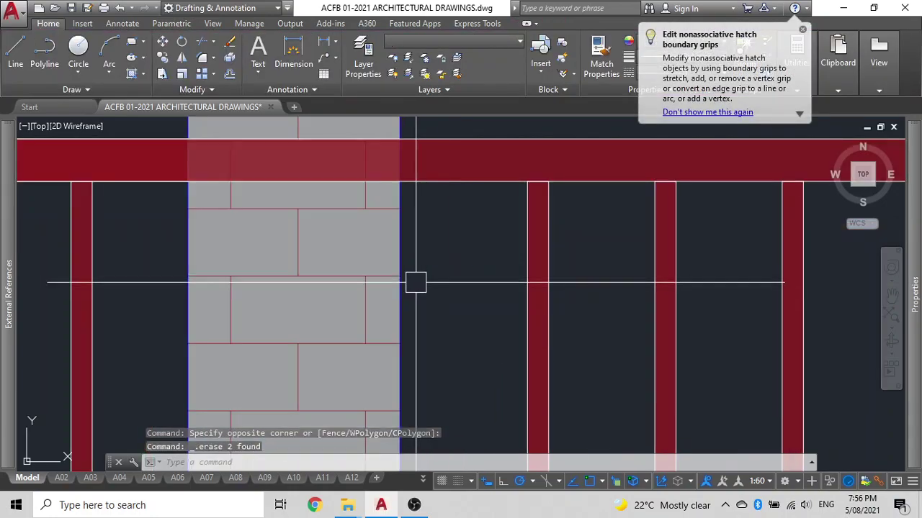
# Stretch the left end of the copied top rail and its hatch to the right face of the middle brick wall
pyautogui.scroll(-5, 405, 261)
pyautogui.scroll(4, 429, 211)
pyautogui.scroll(1, 427, 212)
pyautogui.click(406, 376)
pyautogui.click(384, 228)
pyautogui.scroll(-5, 382, 217)
pyautogui.scroll(4, 265, 225)
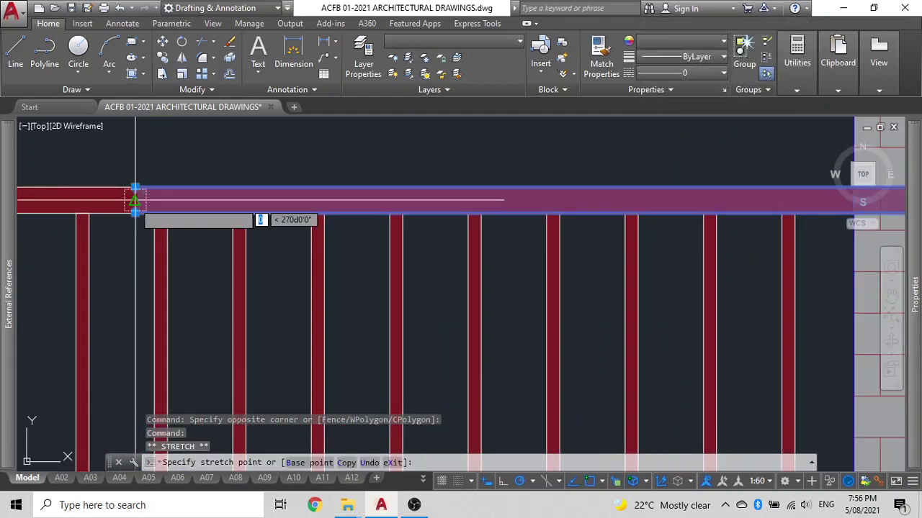
pyautogui.scroll(-4, 134, 201)
pyautogui.scroll(4, 308, 206)
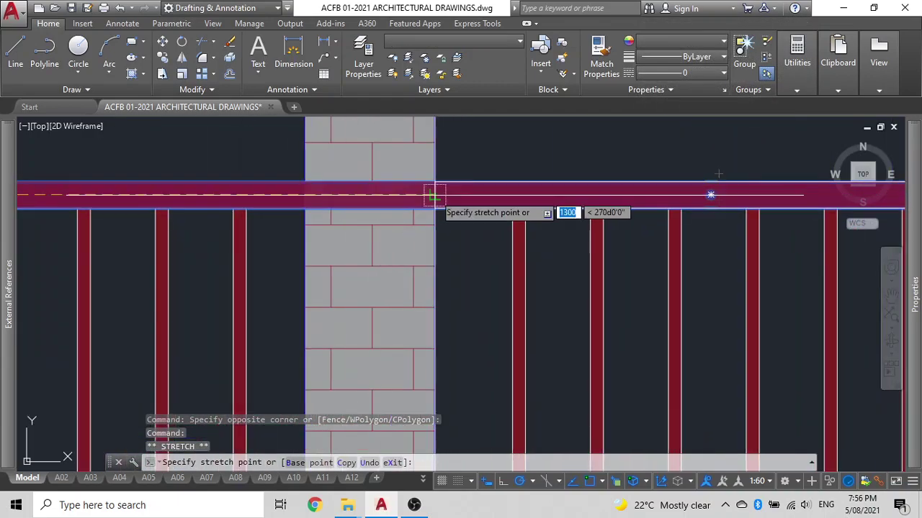
pyautogui.scroll(-4, 350, 269)
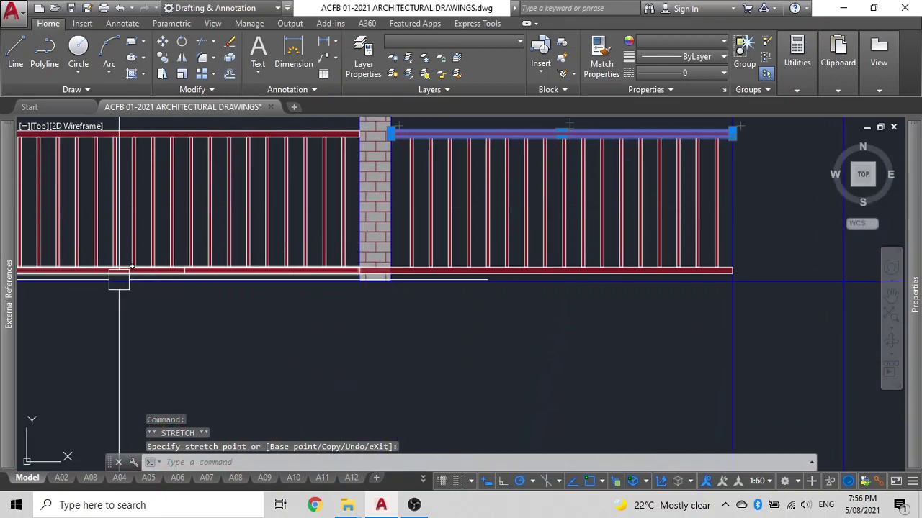
# Stretch the left end of the copied bottom rail and its hatch to the right face of the middle brick wall
pyautogui.scroll(4, 232, 269)
pyautogui.scroll(-4, 286, 247)
pyautogui.scroll(4, 423, 235)
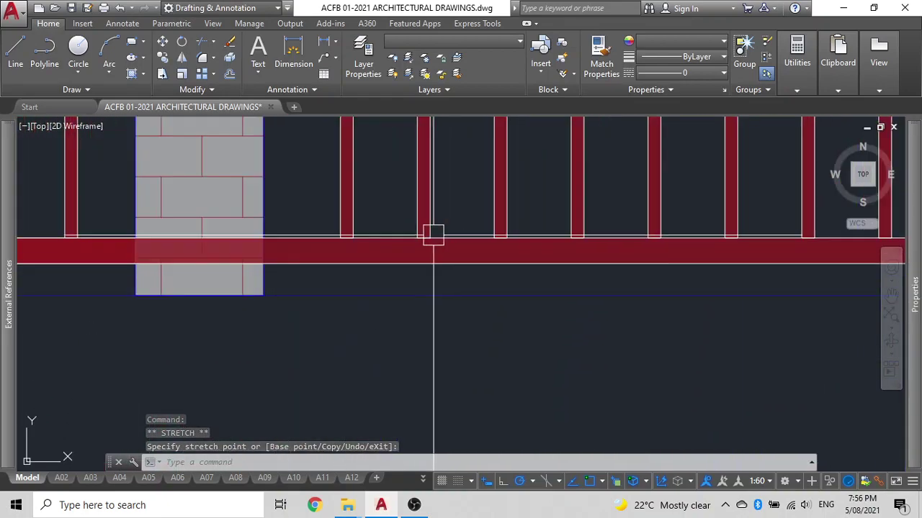
pyautogui.click(308, 284)
pyautogui.click(292, 208)
pyautogui.scroll(-6, 290, 209)
pyautogui.scroll(4, 209, 213)
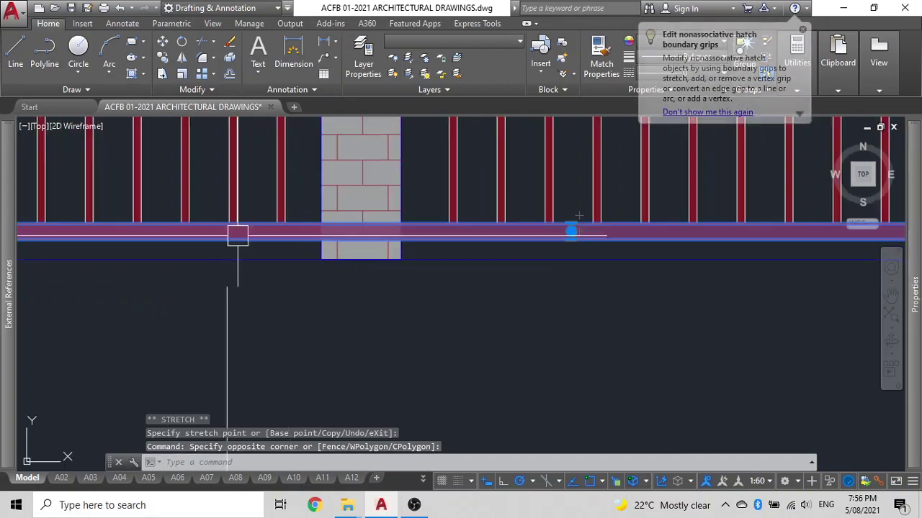
pyautogui.moveTo(16, 228); pyautogui.dragTo(267, 222, button='middle')
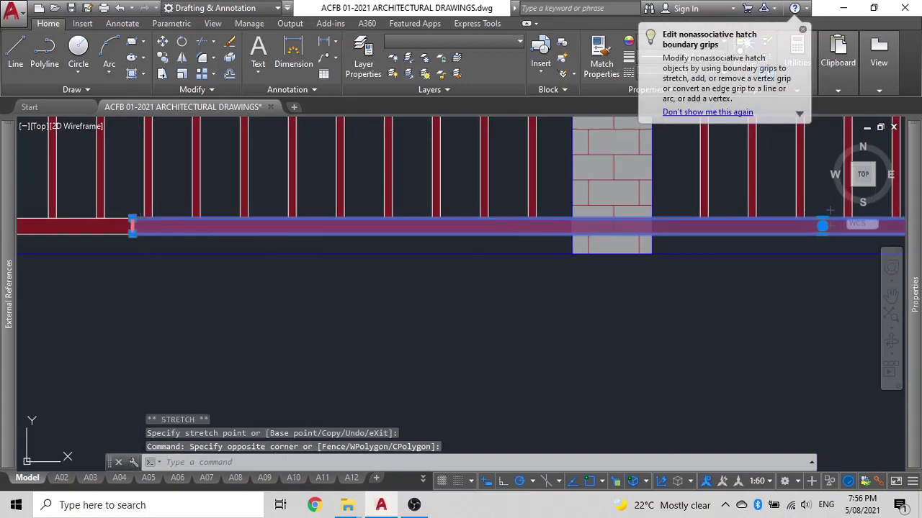
pyautogui.click(132, 227)
pyautogui.click(652, 227)
pyautogui.scroll(-4, 490, 311)
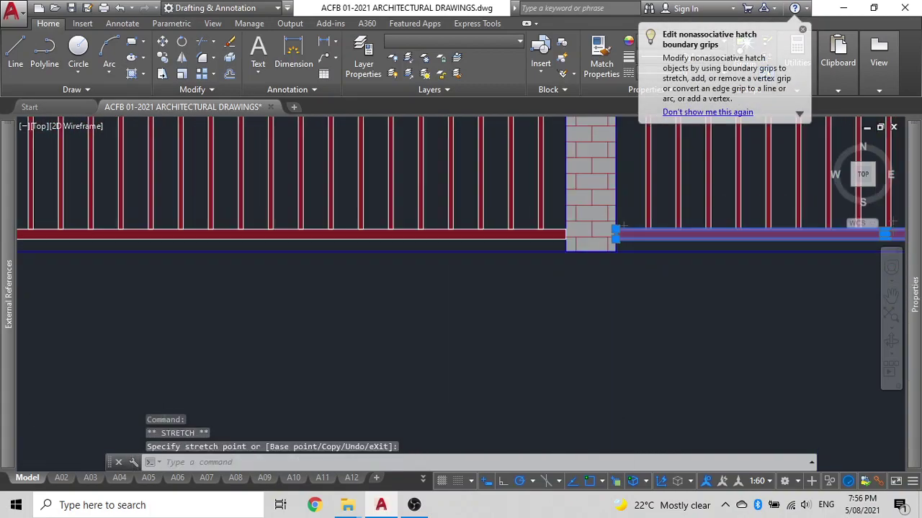
pyautogui.press('Escape')
pyautogui.scroll(-2, 528, 335)
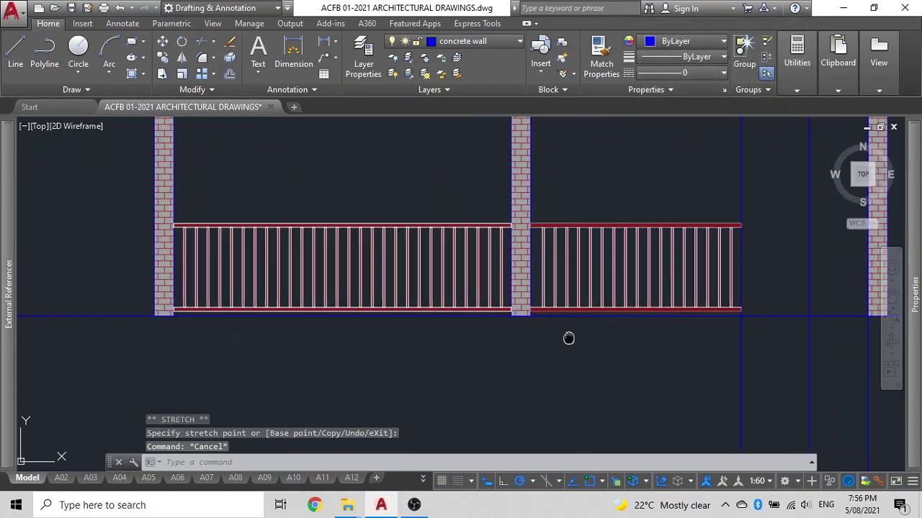
# Group all rails, bars and hatches of the railing between the first and middle brick walls
pyautogui.moveTo(529, 335); pyautogui.dragTo(457, 329, button='middle')
pyautogui.scroll(7, 411, 299)
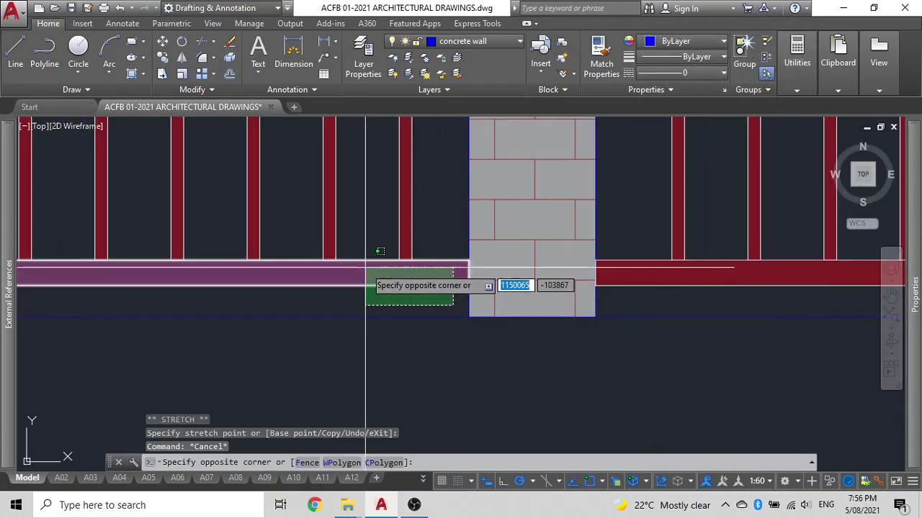
pyautogui.scroll(-6, 619, 357)
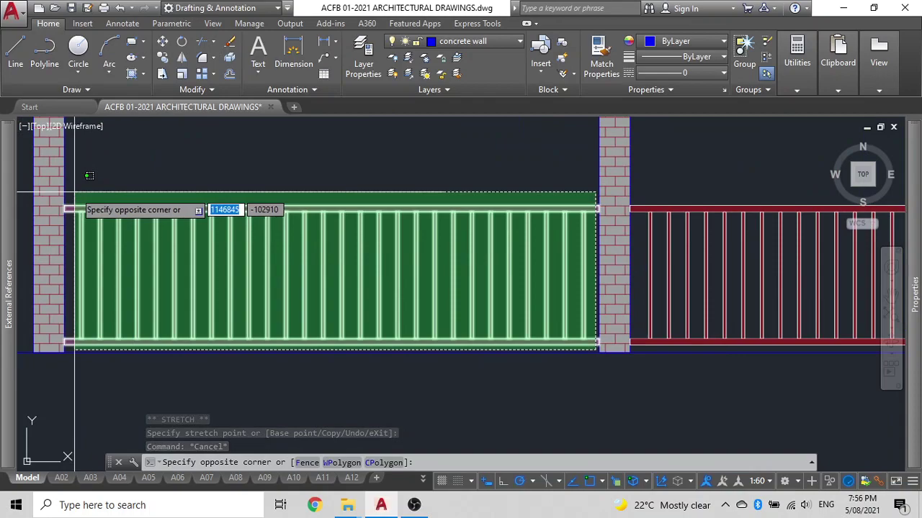
pyautogui.click(76, 193)
pyautogui.hotkey('ctrl', 'shift', 'g')
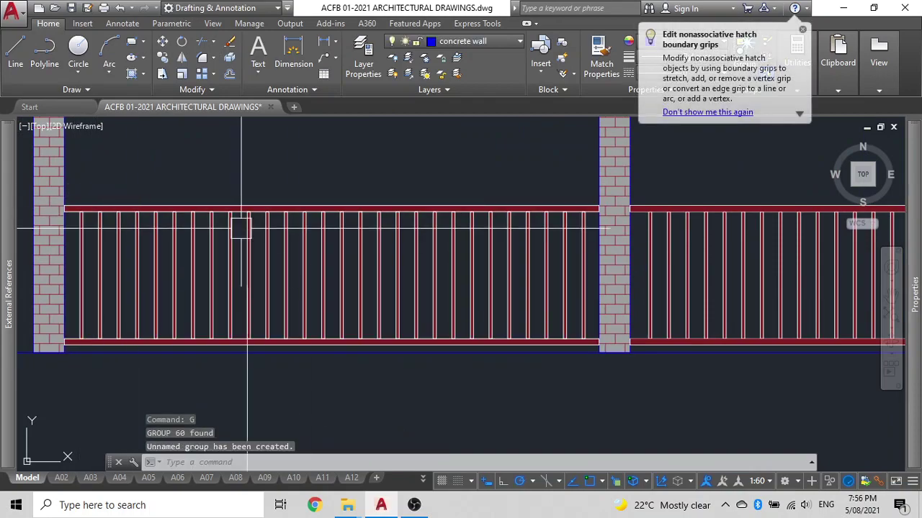
pyautogui.click(479, 247)
pyautogui.scroll(-2, 345, 255)
pyautogui.press('Escape')
# Group all rails, bars and hatches of the shorter railing just beyond the middle brick wall
pyautogui.scroll(10, 639, 304)
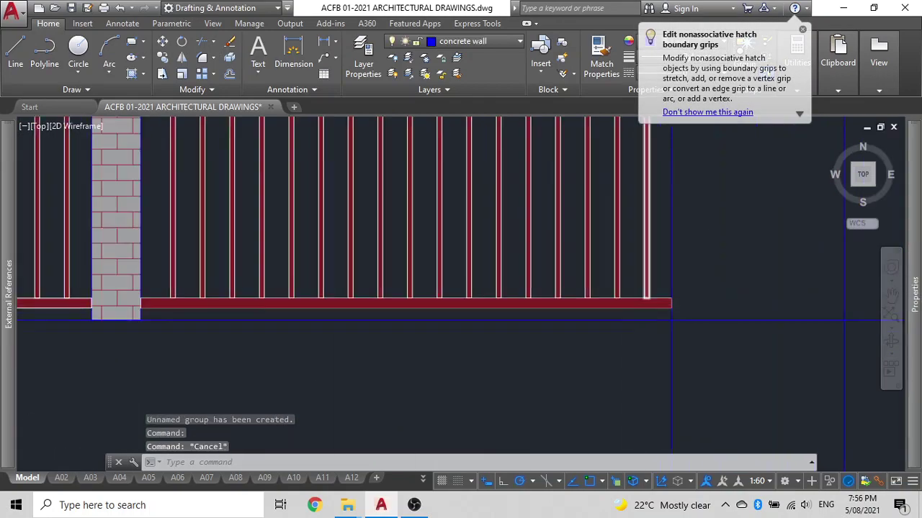
pyautogui.click(700, 352)
pyautogui.scroll(-10, 501, 311)
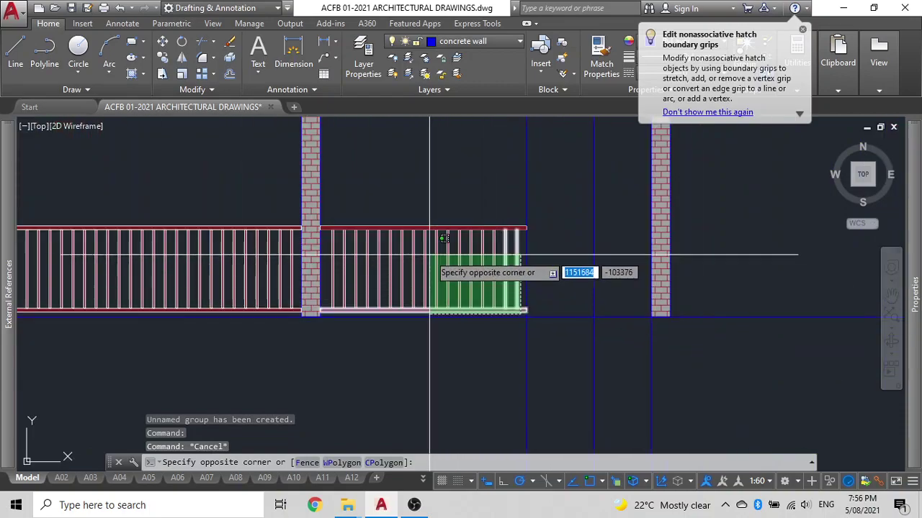
pyautogui.click(331, 206)
pyautogui.write('g')
pyautogui.press('Return')
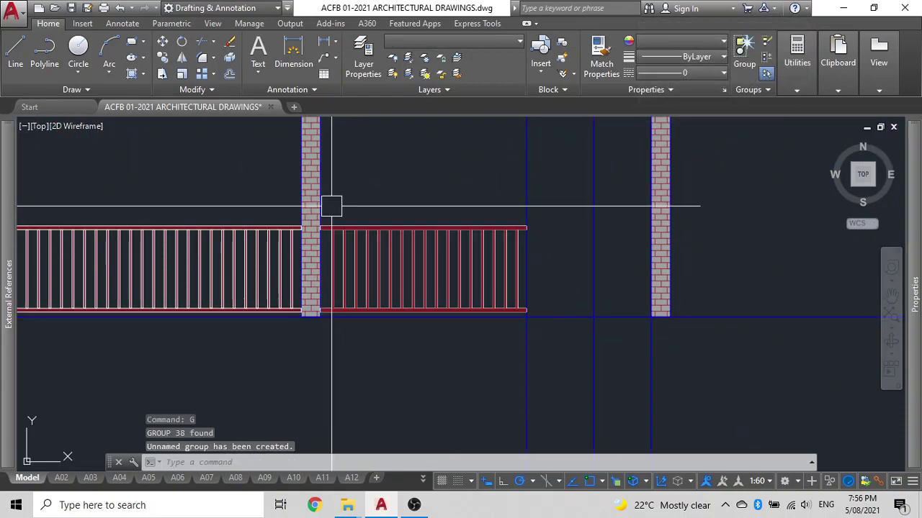
# Regenerate the model to refresh the display of the railings
pyautogui.moveTo(650, 308); pyautogui.dragTo(650, 317, button='middle')
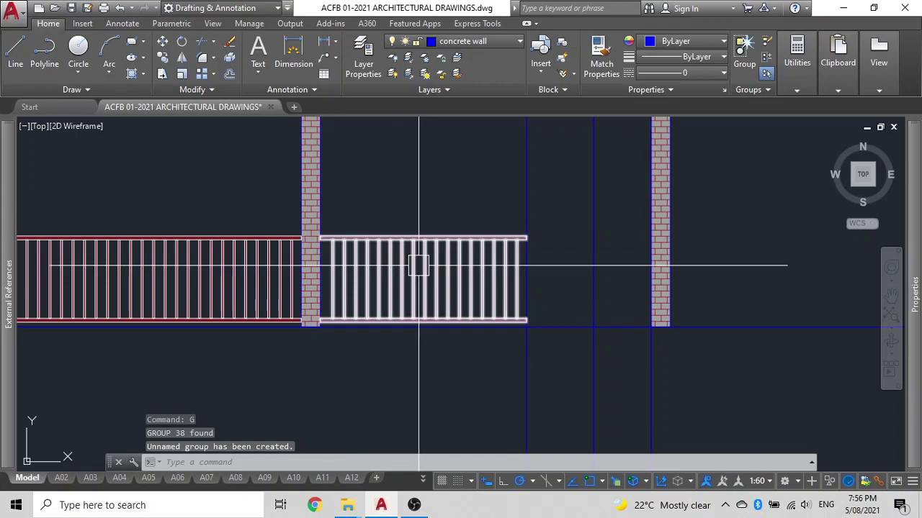
pyautogui.scroll(5, 432, 245)
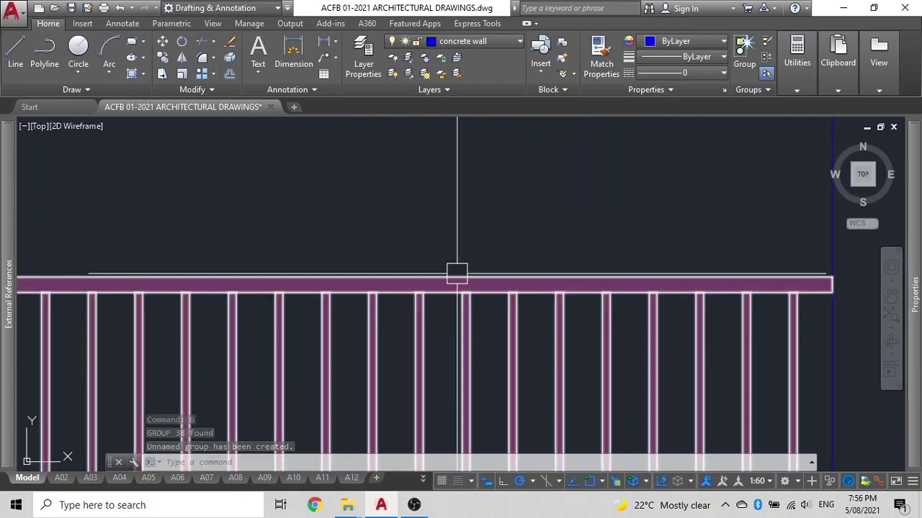
pyautogui.scroll(4, 459, 282)
pyautogui.scroll(-2, 459, 284)
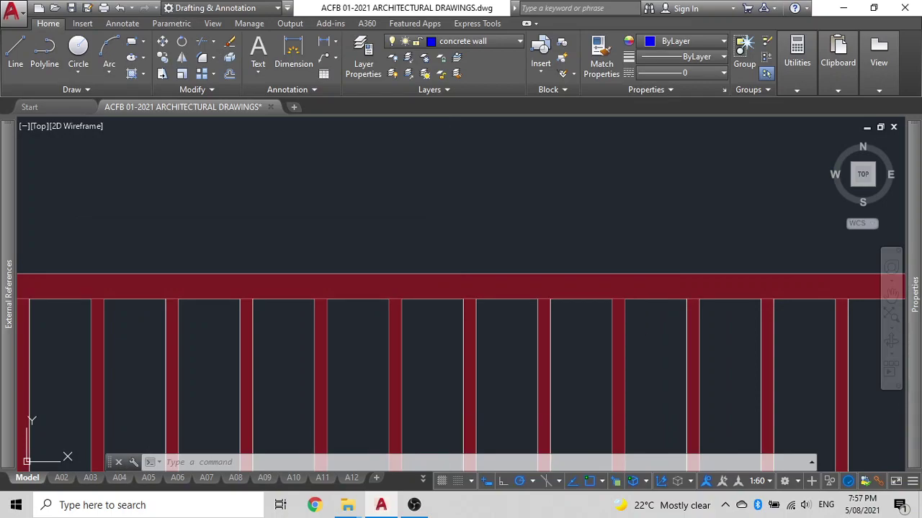
pyautogui.write('RE')
pyautogui.press('Return')
# Copy the shorter railing group from its upper left corner at the middle wall to the next vertical blue line beyond the railing's right end
pyautogui.scroll(-5, 447, 221)
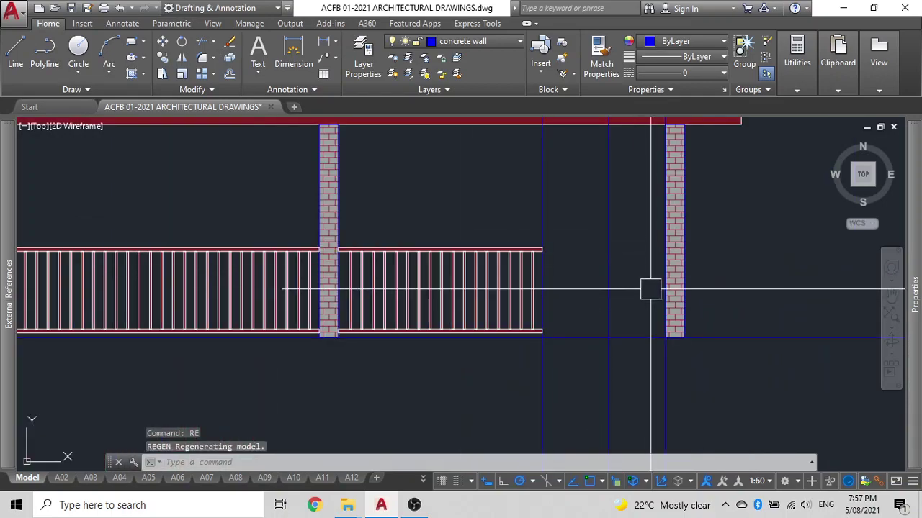
pyautogui.click(510, 268)
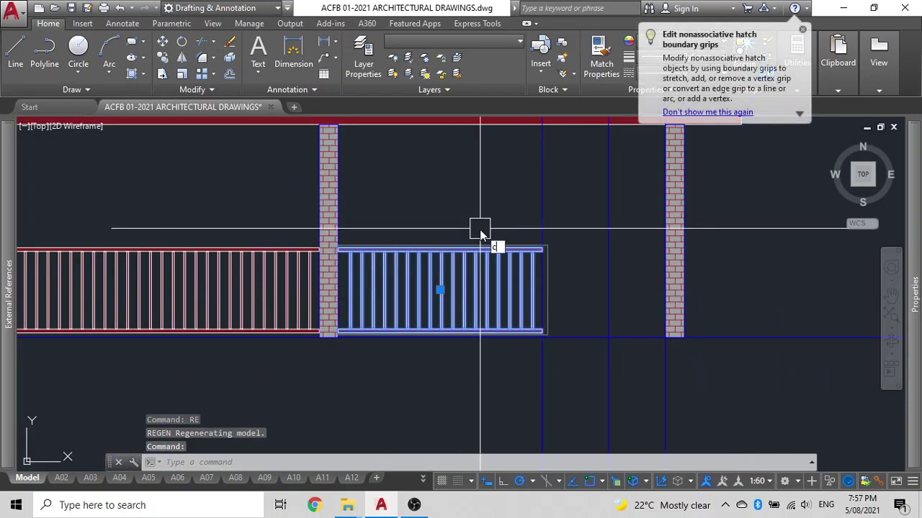
pyautogui.write('CO')
pyautogui.press('Return')
pyautogui.scroll(4, 339, 250)
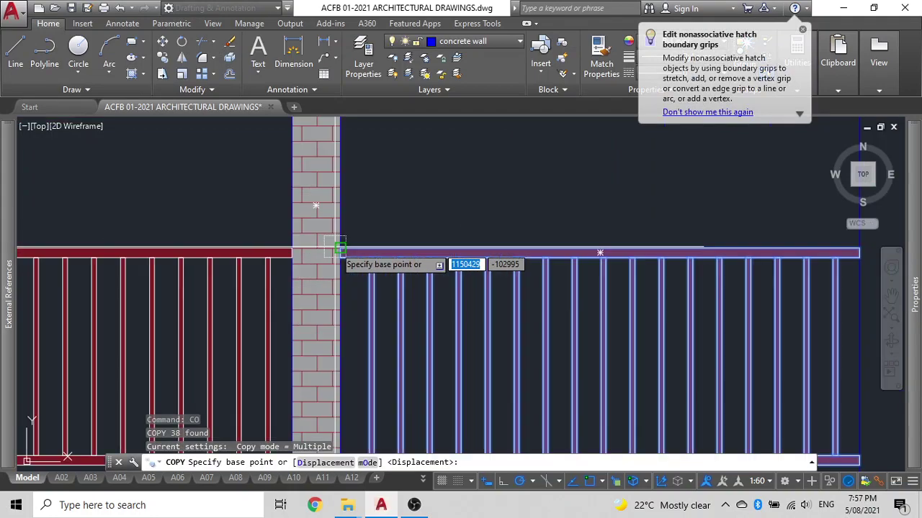
pyautogui.click(340, 249)
pyautogui.scroll(-3, 335, 252)
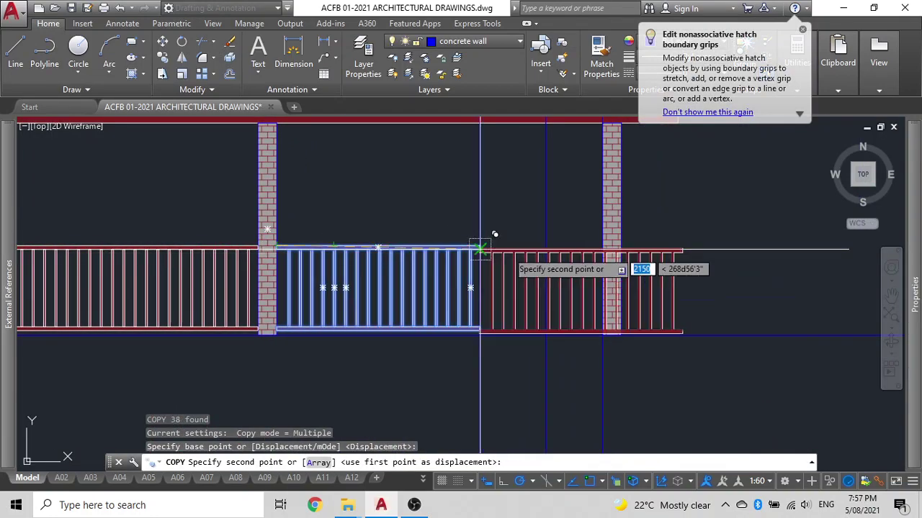
pyautogui.scroll(3, 555, 250)
pyautogui.click(529, 251)
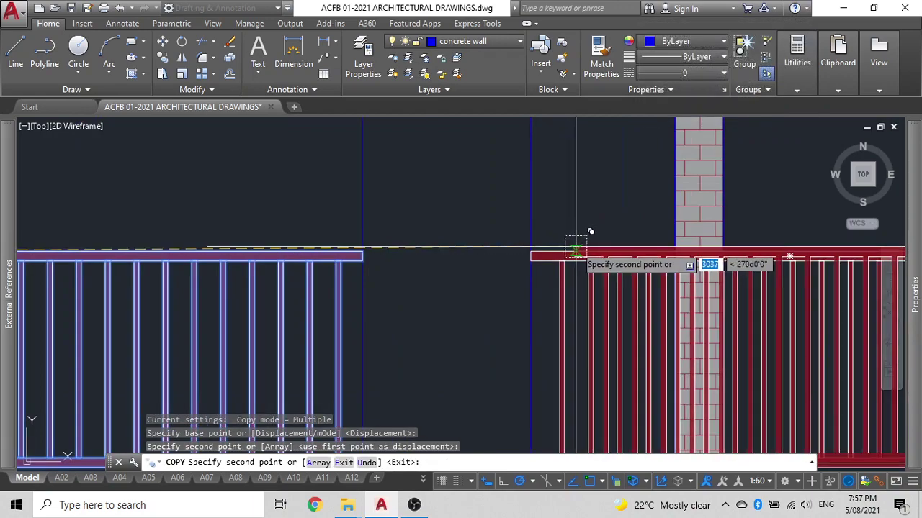
pyautogui.press('Escape')
pyautogui.scroll(-3, 576, 252)
pyautogui.moveTo(574, 256); pyautogui.dragTo(573, 255, button='middle')
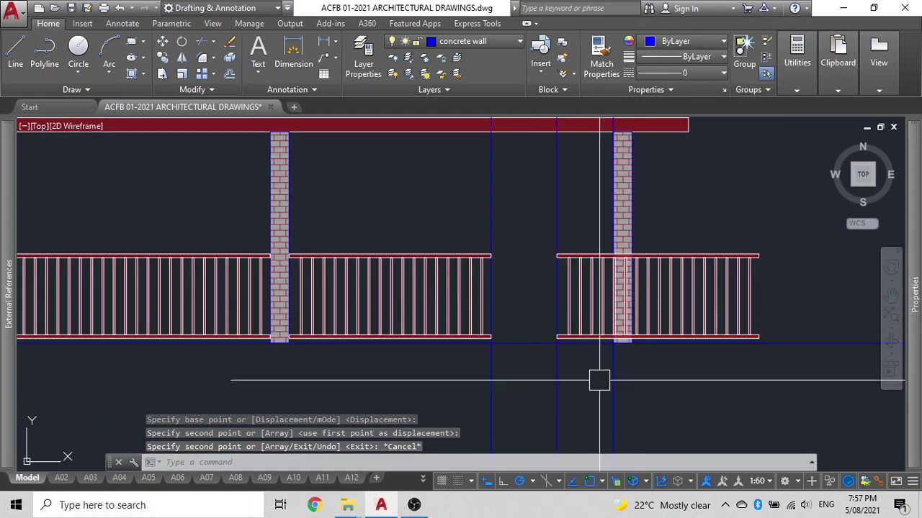
# Offset the two vertical blue lines at the sides of the railing gap by 40 to the right
pyautogui.scroll(3, 555, 277)
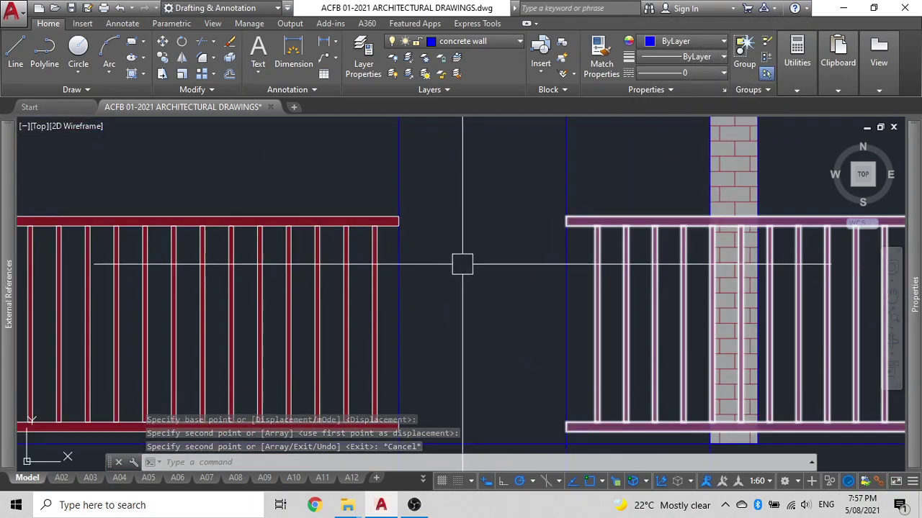
pyautogui.moveTo(424, 264); pyautogui.dragTo(470, 205, button='middle')
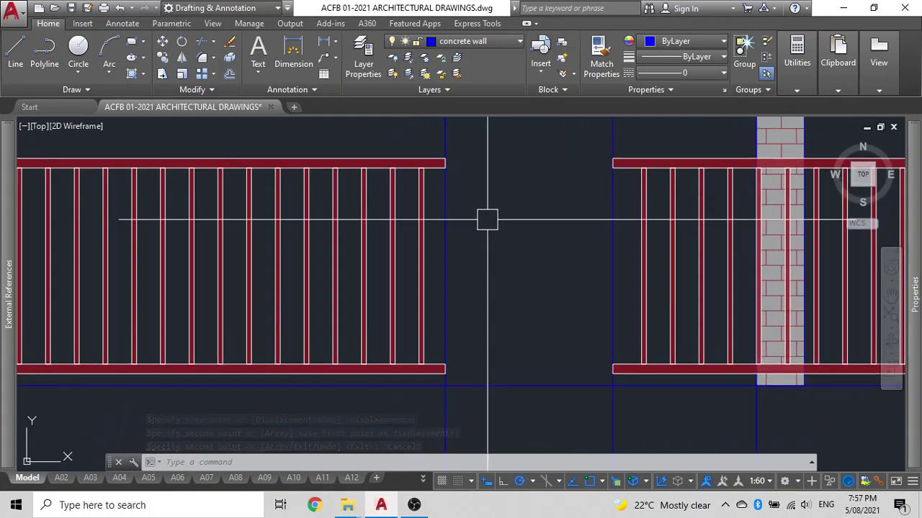
pyautogui.write('o')
pyautogui.press('Return')
pyautogui.write('40')
pyautogui.press('Return')
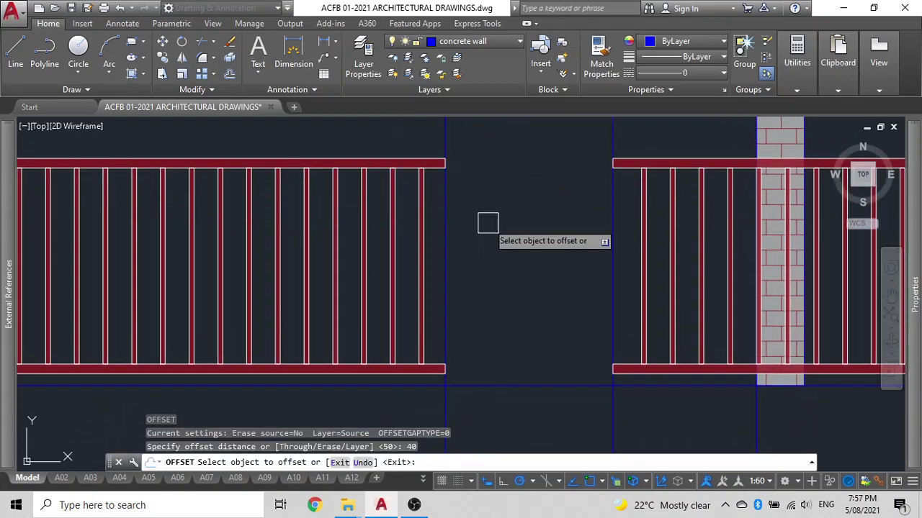
pyautogui.click(444, 232)
pyautogui.click(547, 233)
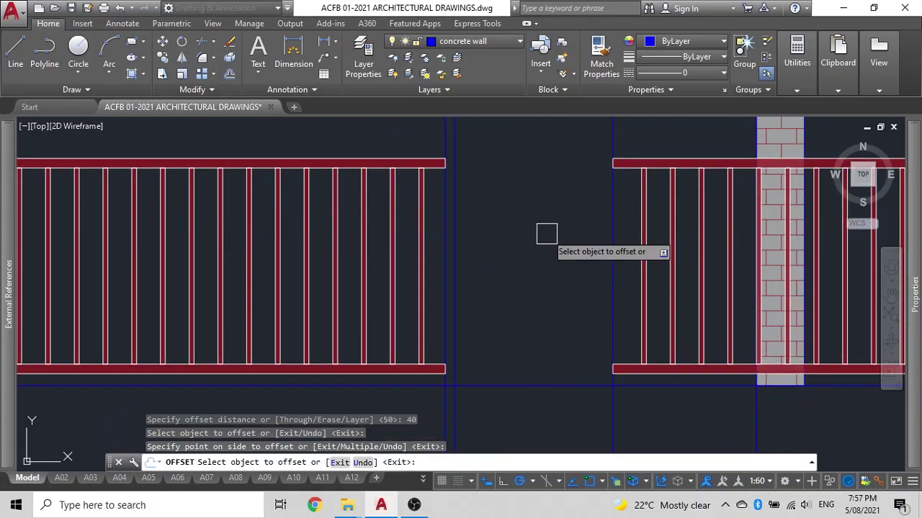
pyautogui.click(614, 240)
pyautogui.click(618, 239)
pyautogui.press('Escape')
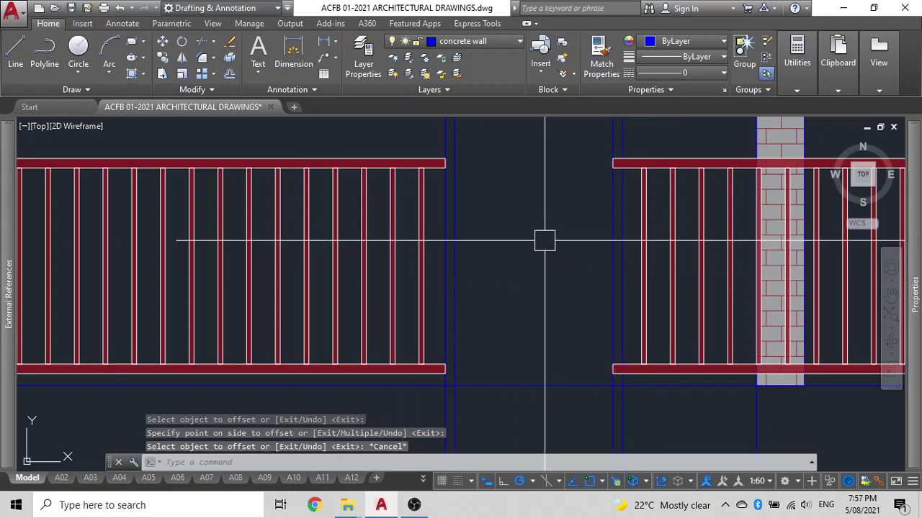
# Draw a 40 by 950 post rectangle at the gap's left side, from the ground line up to the top rail's upper right corner
pyautogui.write('rec')
pyautogui.press('Return')
pyautogui.click(455, 386)
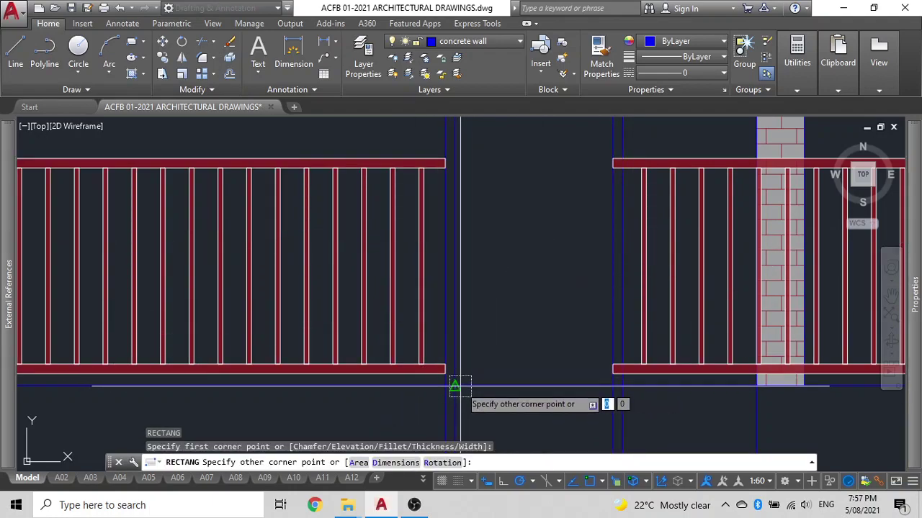
pyautogui.scroll(4, 455, 157)
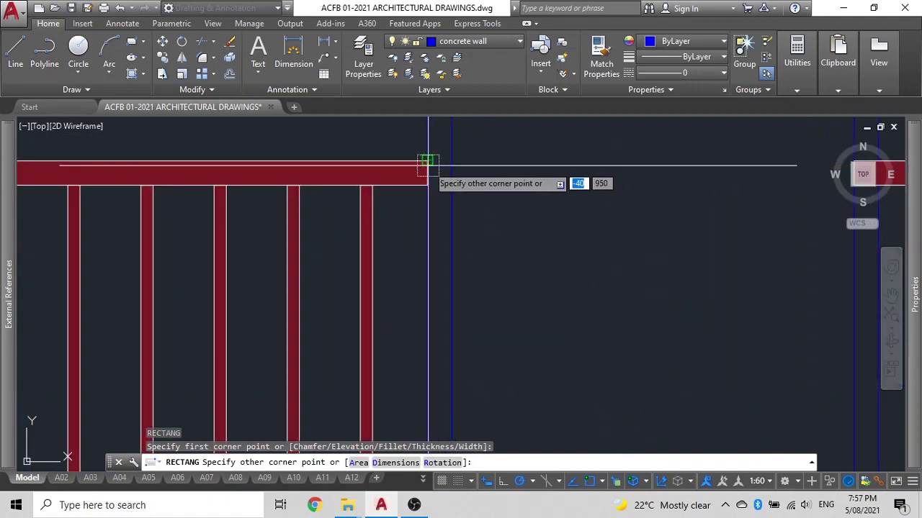
pyautogui.click(427, 160)
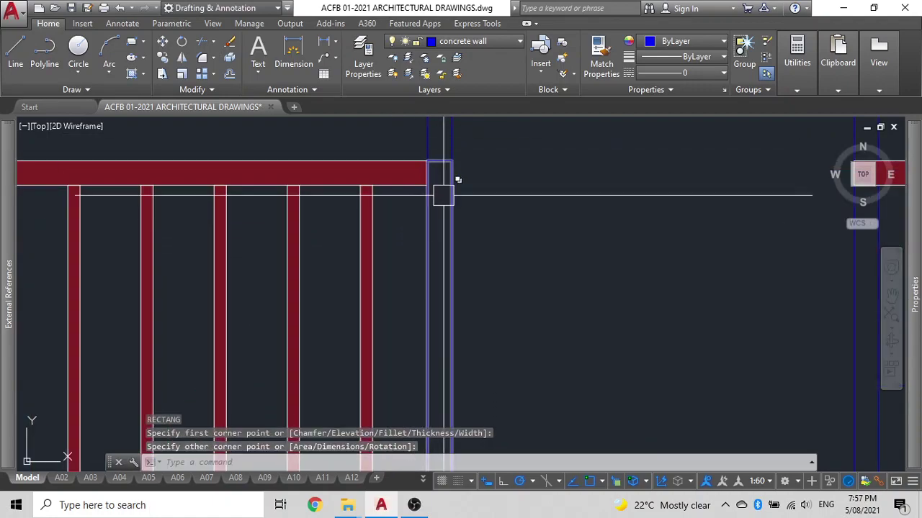
# Erase the two vertical blue construction lines along the new post rectangle
pyautogui.scroll(-2, 459, 187)
pyautogui.moveTo(459, 188); pyautogui.dragTo(472, 254, button='middle')
pyautogui.click(500, 208)
pyautogui.click(375, 198)
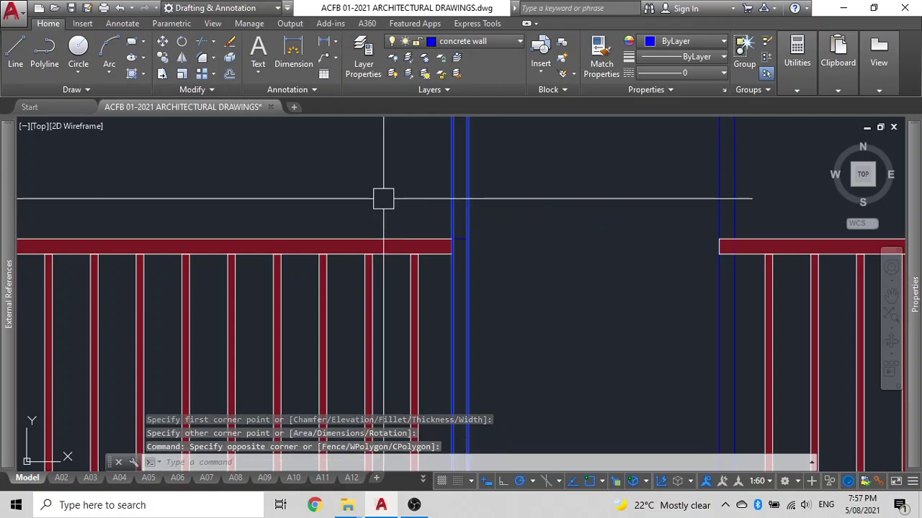
pyautogui.press('Delete')
pyautogui.scroll(-2, 525, 290)
pyautogui.moveTo(522, 289); pyautogui.dragTo(420, 276, button='middle')
pyautogui.scroll(2, 558, 290)
pyautogui.scroll(-4, 536, 275)
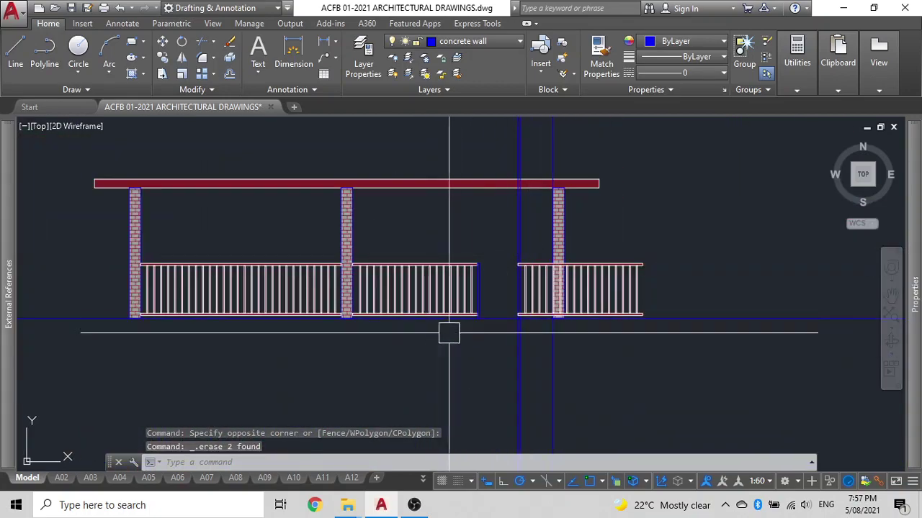
# Match the properties of the new post rectangle to those of the neighbouring railing bar outline
pyautogui.scroll(5, 471, 311)
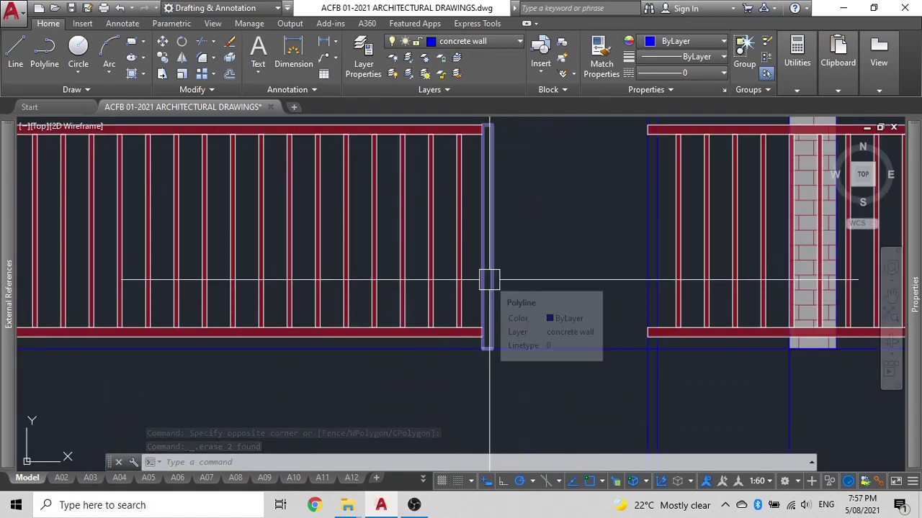
pyautogui.write('ma')
pyautogui.press('Return')
pyautogui.scroll(3, 477, 274)
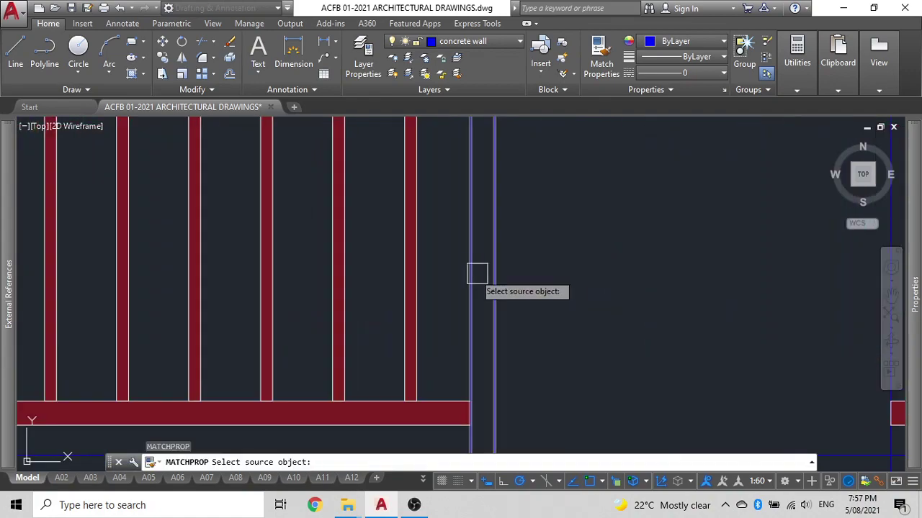
pyautogui.click(422, 286)
pyautogui.scroll(-5, 468, 286)
pyautogui.press('Escape')
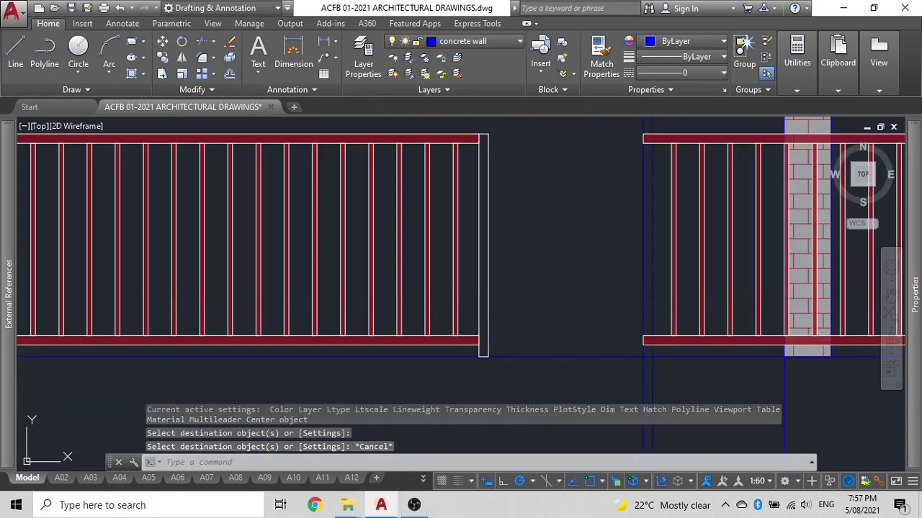
# Fill the new end post rectangle at the opening with the solid 153,27,30 hatch
pyautogui.write('h')
pyautogui.press('Return')
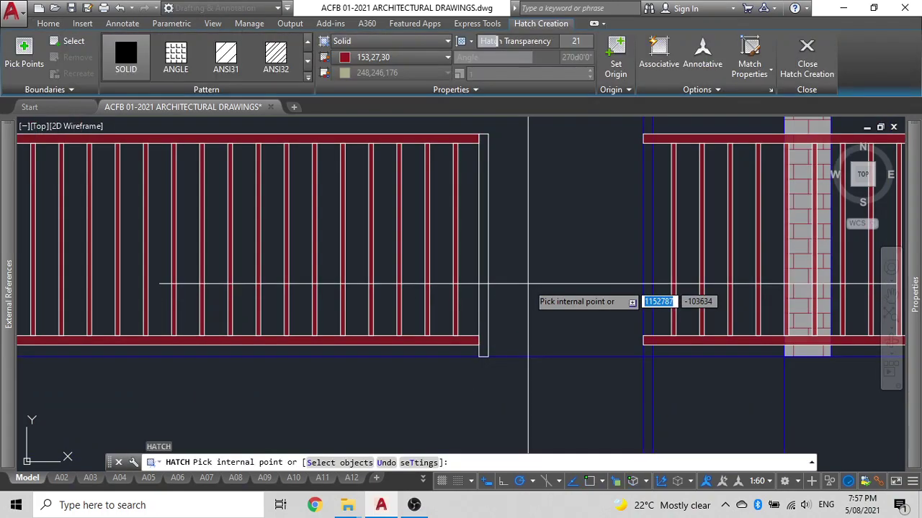
pyautogui.click(486, 286)
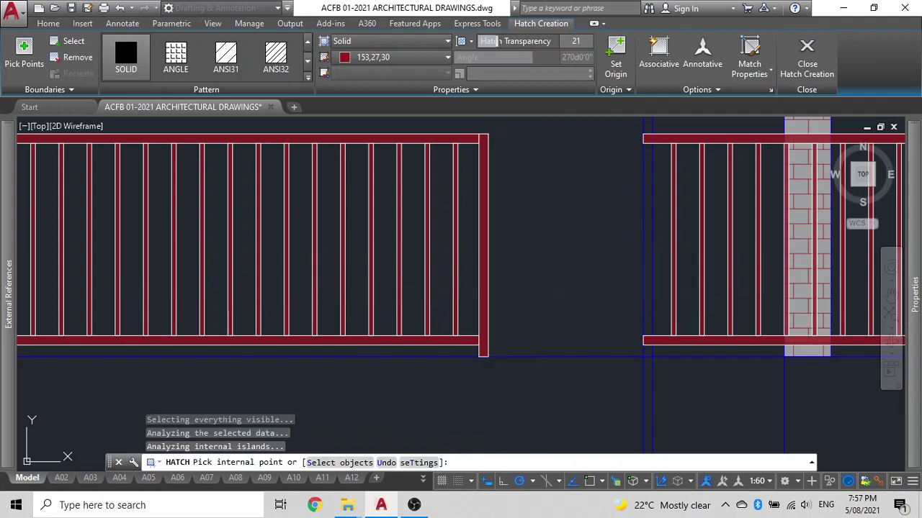
pyautogui.press('Escape')
# Copy the hatched end post to the opening's right side, from its lower right corner to the outer construction line on the ground line
pyautogui.scroll(-5, 545, 257)
pyautogui.scroll(4, 579, 301)
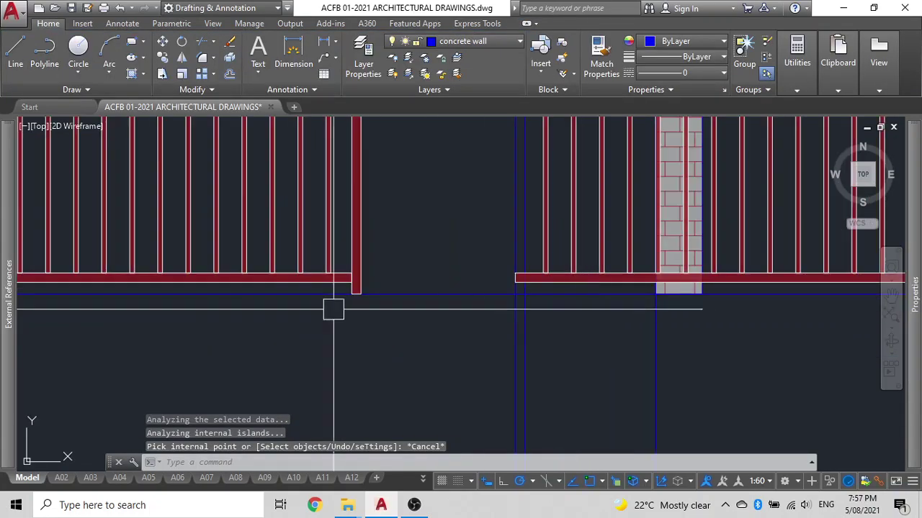
pyautogui.click(371, 225)
pyautogui.click(347, 222)
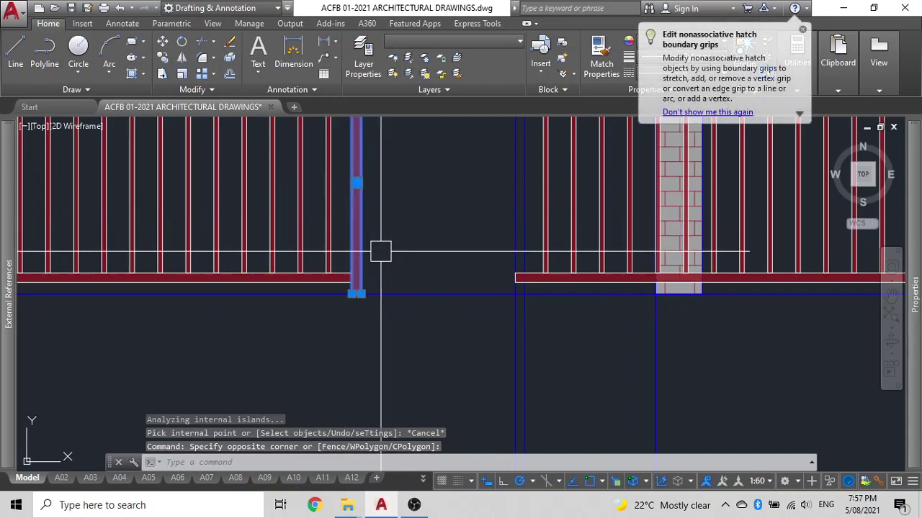
pyautogui.write('co')
pyautogui.press('Return')
pyautogui.click(361, 294)
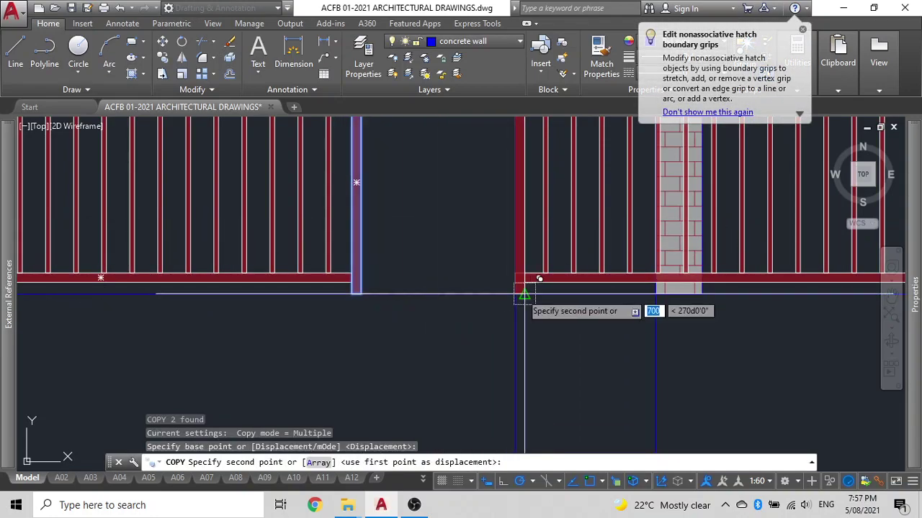
pyautogui.press('Escape')
# Erase the two vertical blue construction lines at the copied end post
pyautogui.click(616, 364)
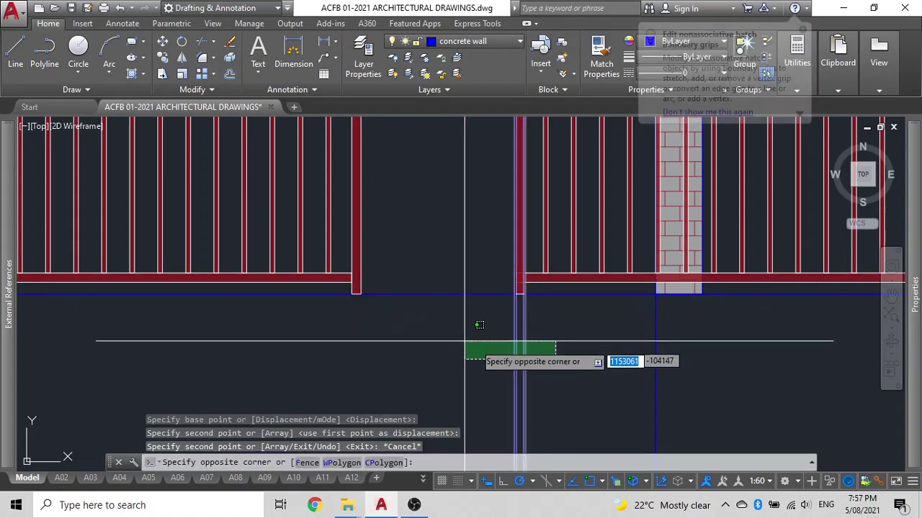
pyautogui.click(466, 336)
pyautogui.press('Delete')
pyautogui.scroll(-4, 466, 335)
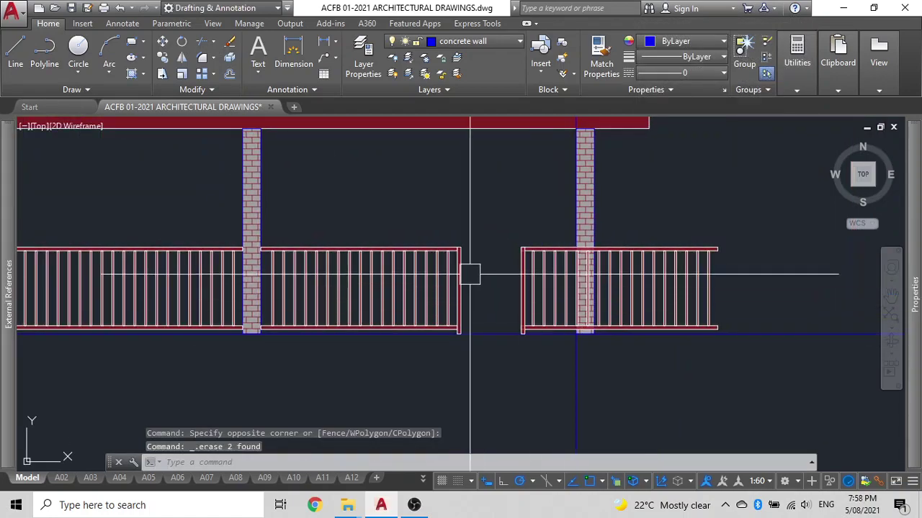
# Group the railing section left of the opening together with its hatched end post
pyautogui.scroll(2, 463, 310)
pyautogui.scroll(3, 495, 359)
pyautogui.click(466, 339)
pyautogui.scroll(-3, 467, 339)
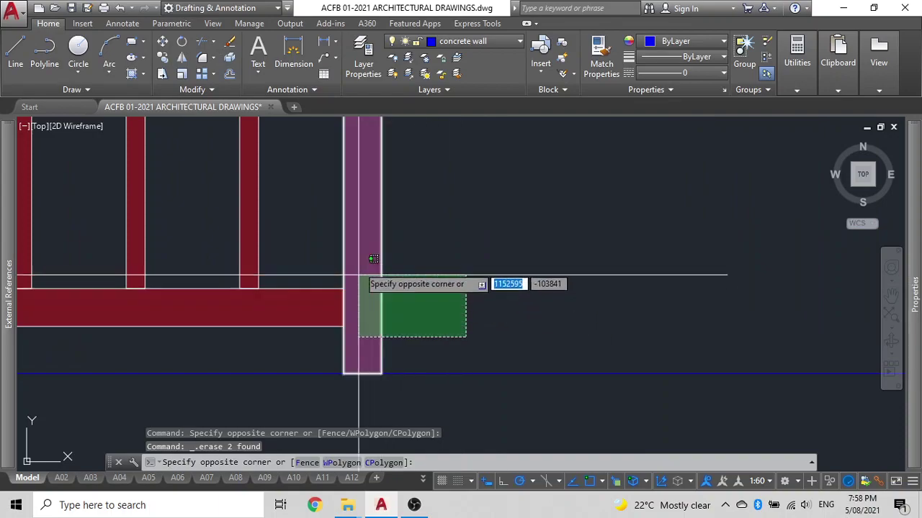
pyautogui.click(205, 203)
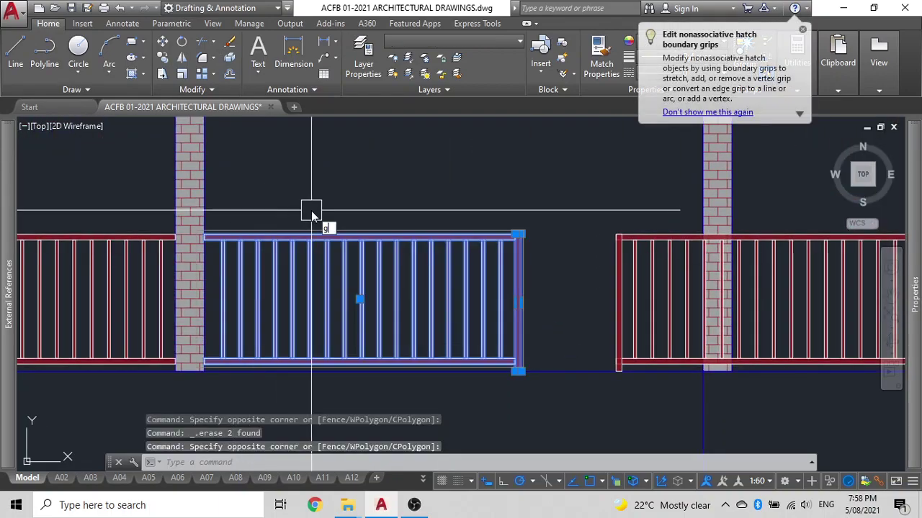
pyautogui.press('Return')
pyautogui.click(435, 265)
pyautogui.press('Escape')
pyautogui.scroll(-2, 438, 257)
pyautogui.moveTo(439, 257); pyautogui.dragTo(323, 272, button='middle')
pyautogui.scroll(4, 461, 315)
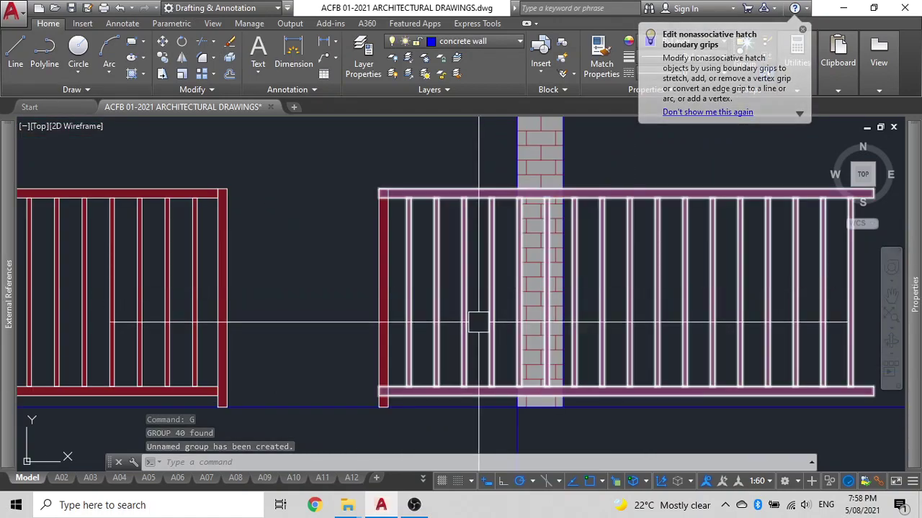
pyautogui.moveTo(507, 391); pyautogui.dragTo(513, 274, button='middle')
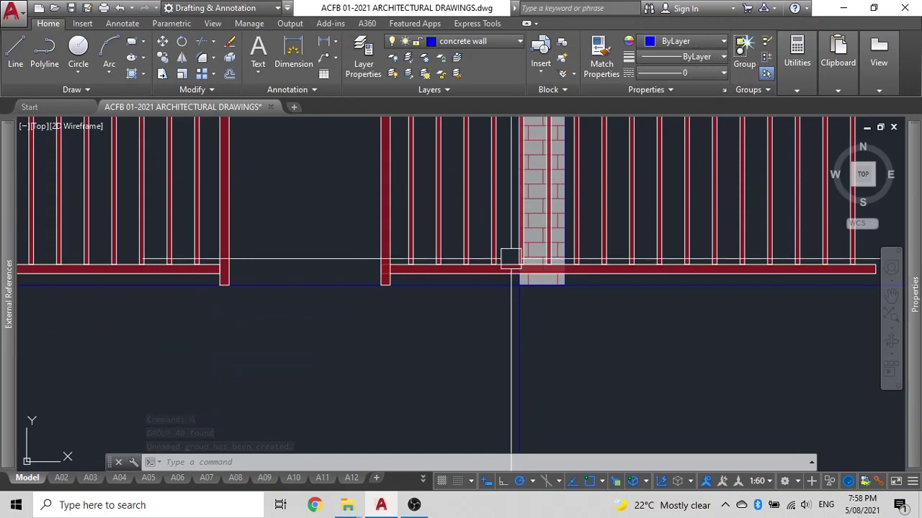
pyautogui.click(624, 210)
pyautogui.scroll(-4, 605, 223)
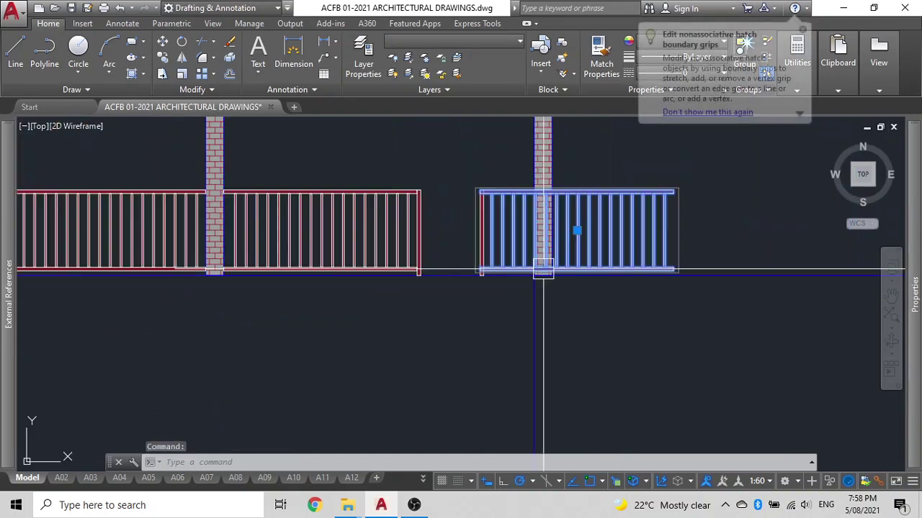
pyautogui.write('g')
pyautogui.press('Return')
pyautogui.press('Escape')
# Move the railing section right of the opening, with its end post and the vertical blue line, down into the empty space below the elevation
pyautogui.scroll(6, 476, 241)
pyautogui.scroll(-5, 387, 251)
pyautogui.click(412, 289)
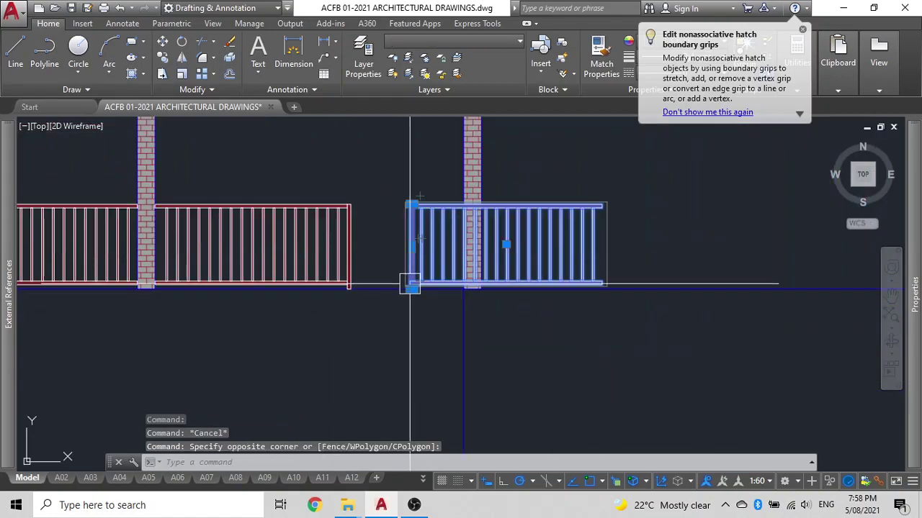
pyautogui.scroll(-3, 513, 230)
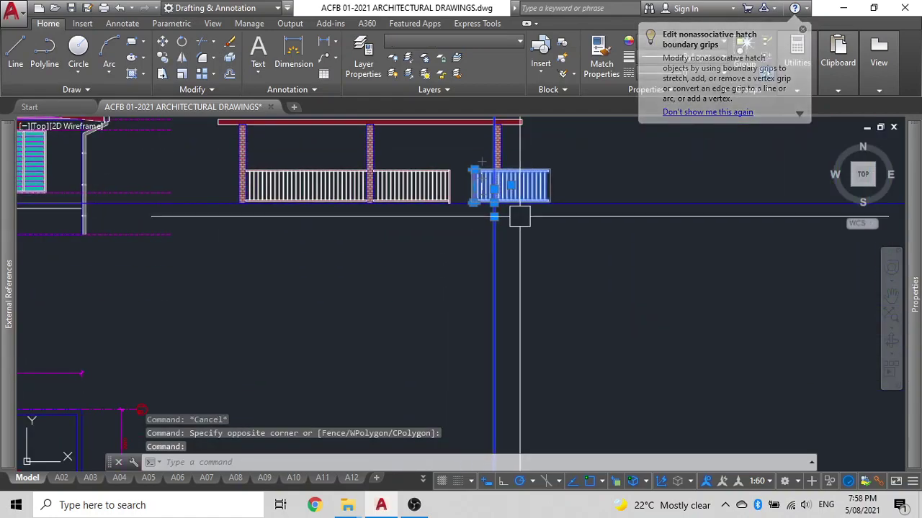
pyautogui.write('m')
pyautogui.press('Return')
pyautogui.click(545, 232)
pyautogui.click(552, 309)
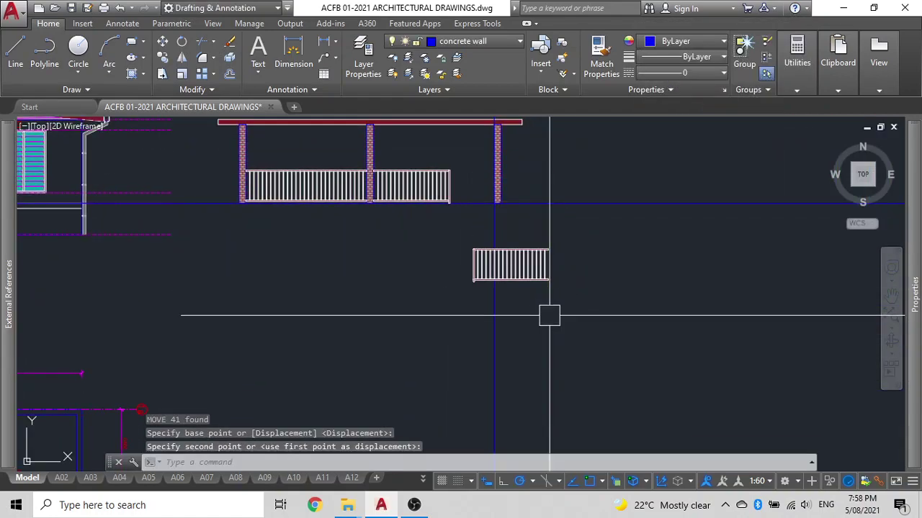
pyautogui.press('Escape')
# Ungroup the railing section placed below the elevation
pyautogui.scroll(2, 531, 280)
pyautogui.scroll(4, 513, 276)
pyautogui.click(520, 276)
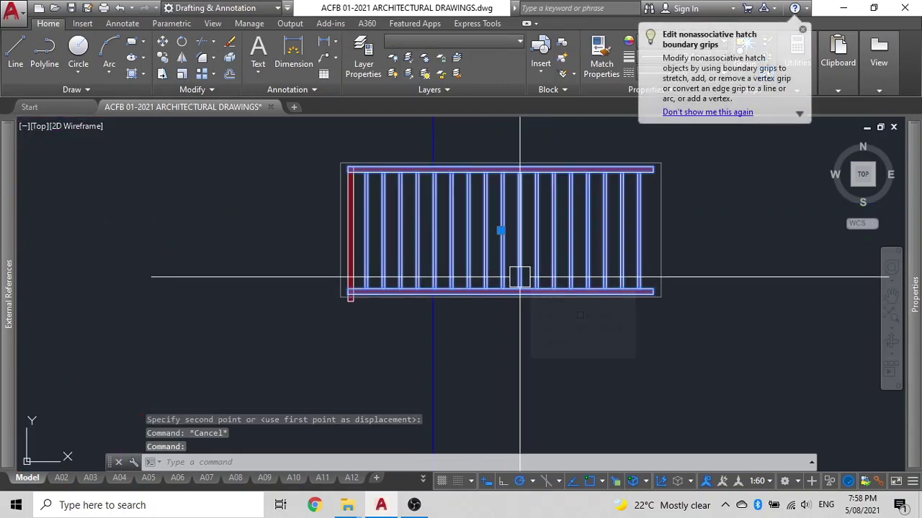
pyautogui.write('ung')
pyautogui.press('Return')
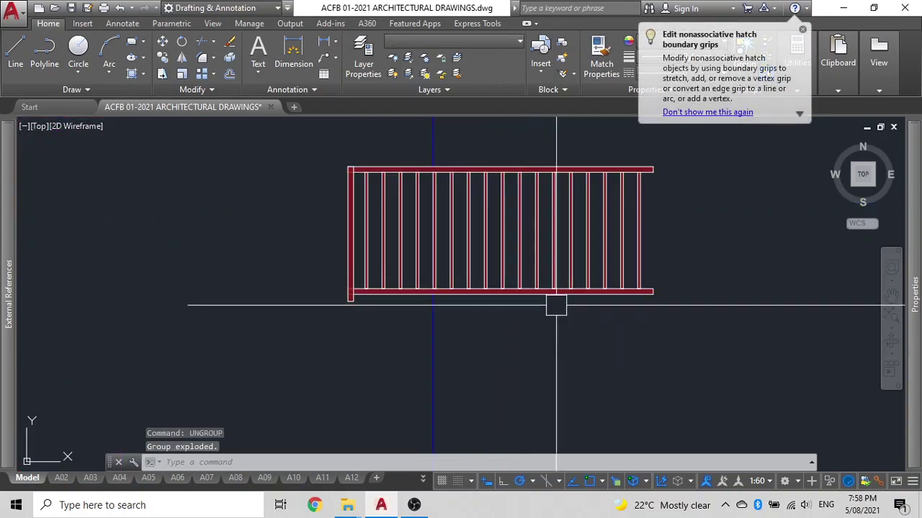
# Trim the moved railing's top rail hatch and upper outline to the right of the vertical blue line
pyautogui.click(592, 366)
pyautogui.click(420, 171)
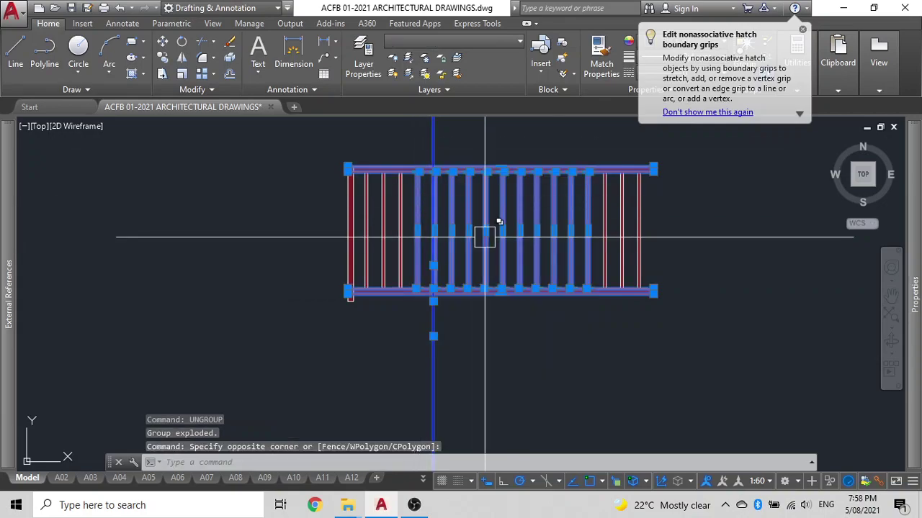
pyautogui.write('tr')
pyautogui.press('Return')
pyautogui.scroll(10, 468, 238)
pyautogui.moveTo(453, 304); pyautogui.dragTo(453, 456, button='middle')
pyautogui.click(361, 237)
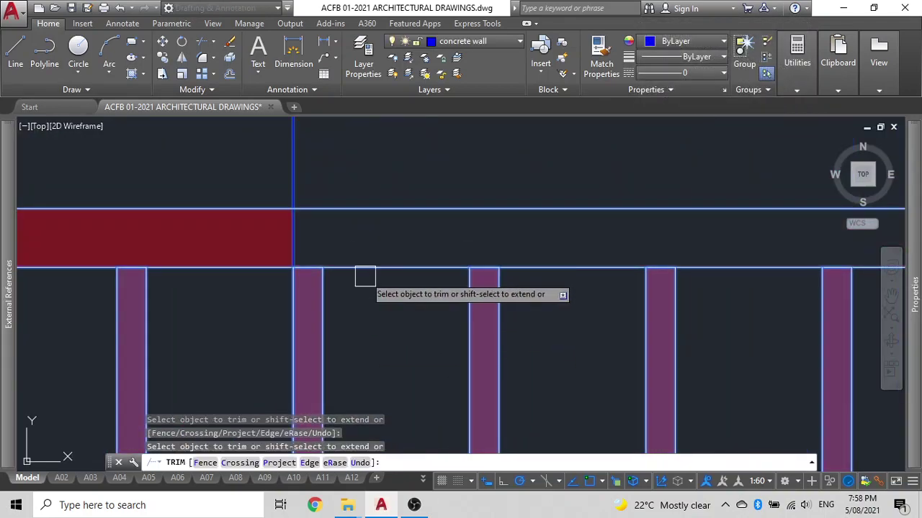
pyautogui.click(385, 328)
pyautogui.click(350, 165)
# Trim the bottom rail's hatch and lower outline to the right of the vertical blue line
pyautogui.scroll(-6, 373, 311)
pyautogui.moveTo(370, 432); pyautogui.dragTo(424, 209, button='middle')
pyautogui.moveTo(425, 426); pyautogui.dragTo(453, 338, button='middle')
pyautogui.scroll(5, 472, 252)
pyautogui.click(437, 253)
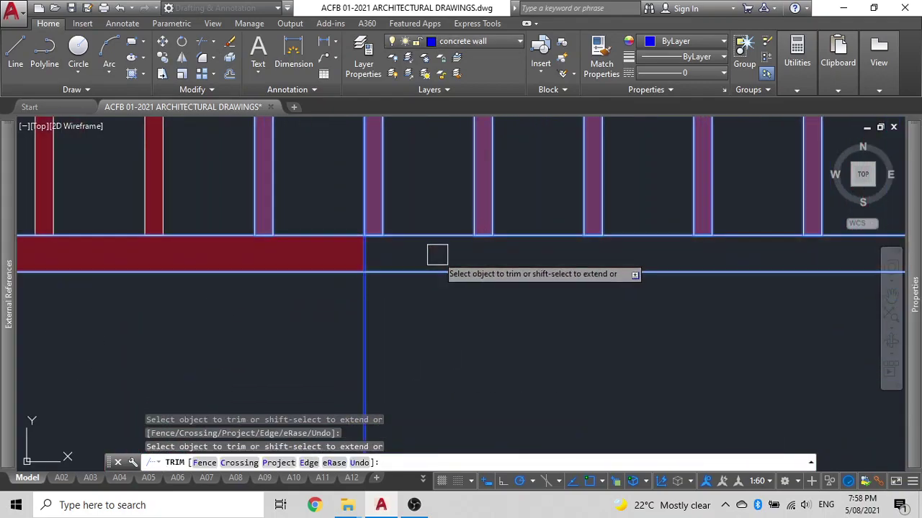
pyautogui.click(438, 314)
pyautogui.click(437, 166)
pyautogui.press('Escape')
# Erase the leftover bars and rail outlines standing clear to the right of the vertical blue line
pyautogui.scroll(-5, 474, 320)
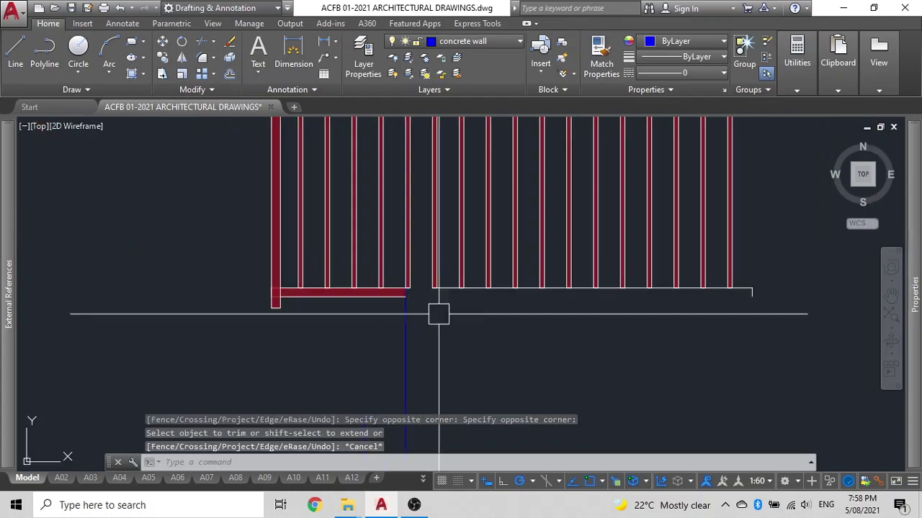
pyautogui.click(783, 347)
pyautogui.moveTo(685, 290); pyautogui.dragTo(667, 397, button='middle')
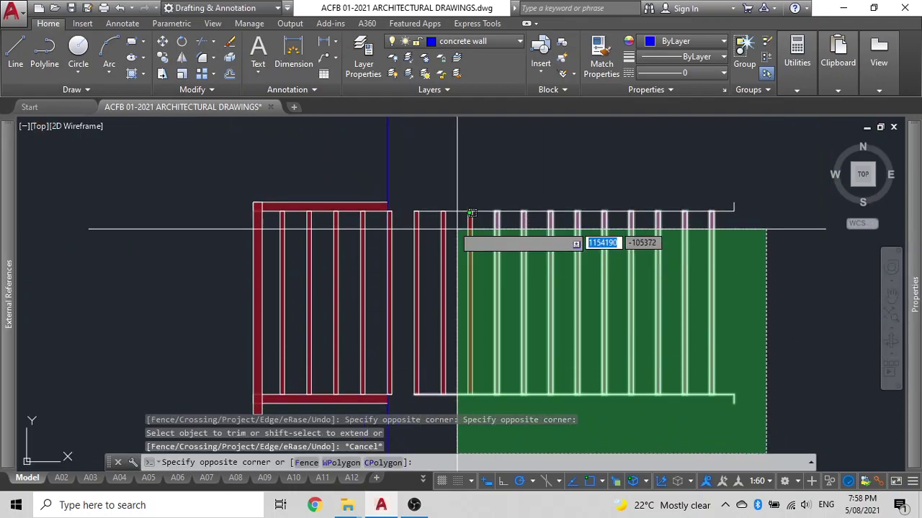
pyautogui.click(414, 180)
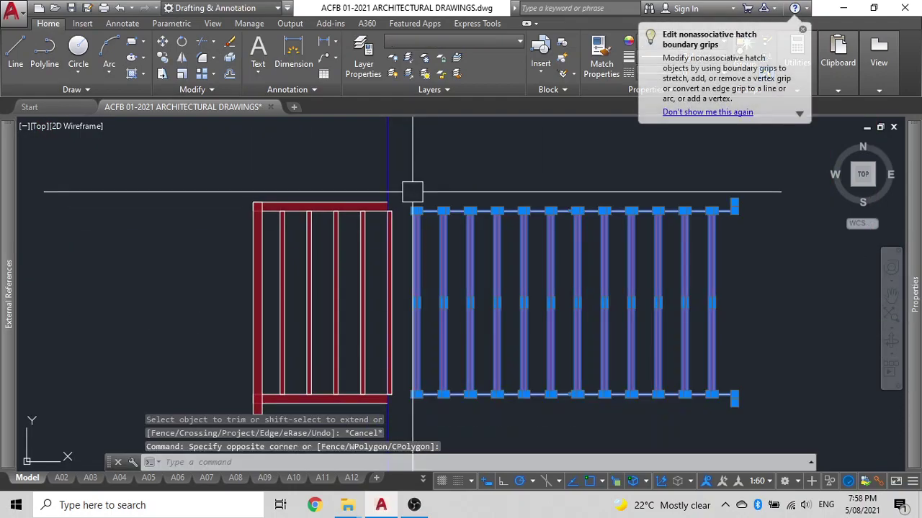
pyautogui.press('Delete')
# Erase the hatched bar that overlaps the vertical blue line
pyautogui.scroll(4, 391, 260)
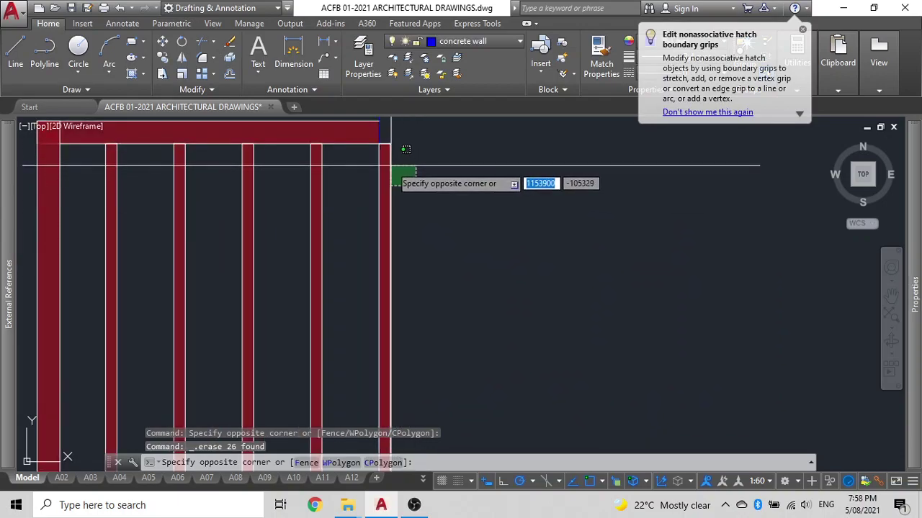
pyautogui.click(384, 163)
pyautogui.press('Delete')
pyautogui.scroll(-5, 408, 161)
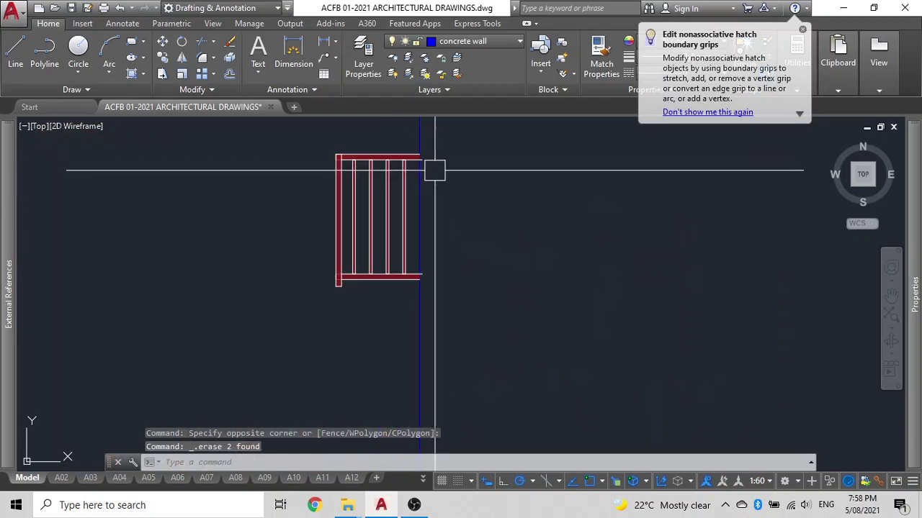
# Trim the short rail outline ends projecting past the vertical blue line on the top and bottom rails
pyautogui.moveTo(436, 172); pyautogui.dragTo(411, 295, button='middle')
pyautogui.scroll(5, 429, 367)
pyautogui.scroll(2, 430, 367)
pyautogui.click(469, 365)
pyautogui.scroll(-4, 339, 163)
pyautogui.moveTo(339, 163); pyautogui.dragTo(328, 425, button='middle')
pyautogui.click(336, 169)
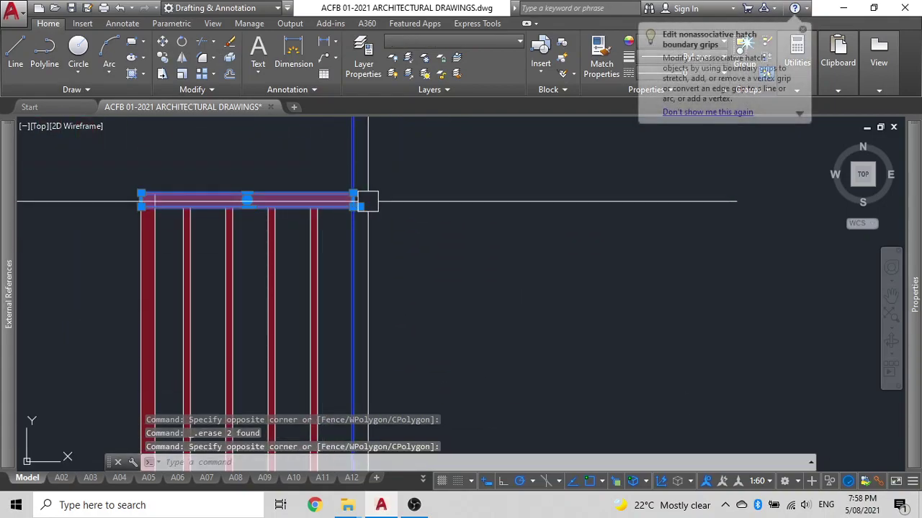
pyautogui.write('tr')
pyautogui.press('Return')
pyautogui.scroll(3, 377, 203)
pyautogui.scroll(-3, 306, 212)
pyautogui.moveTo(312, 216); pyautogui.dragTo(362, 166, button='middle')
pyautogui.scroll(3, 362, 172)
pyautogui.press('Escape')
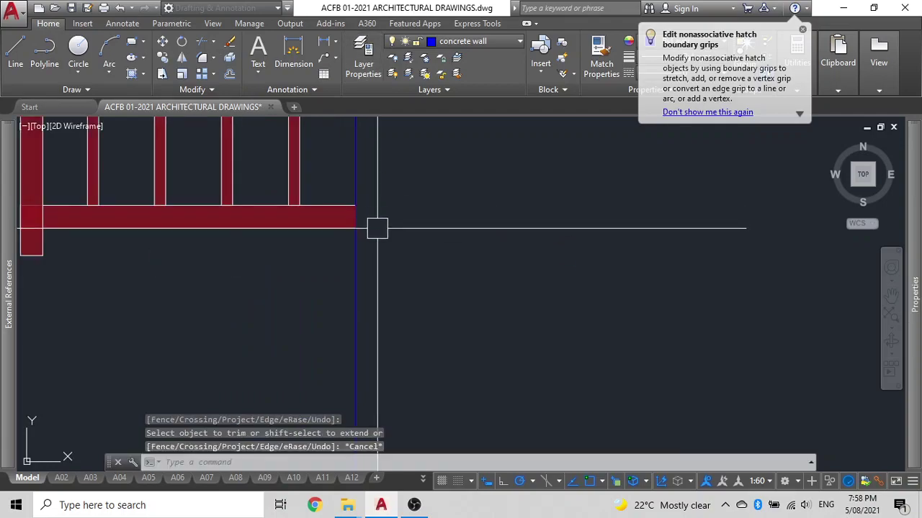
# Erase the vertical blue line at the right end of the shortened railing
pyautogui.press('Delete')
pyautogui.scroll(2, 358, 208)
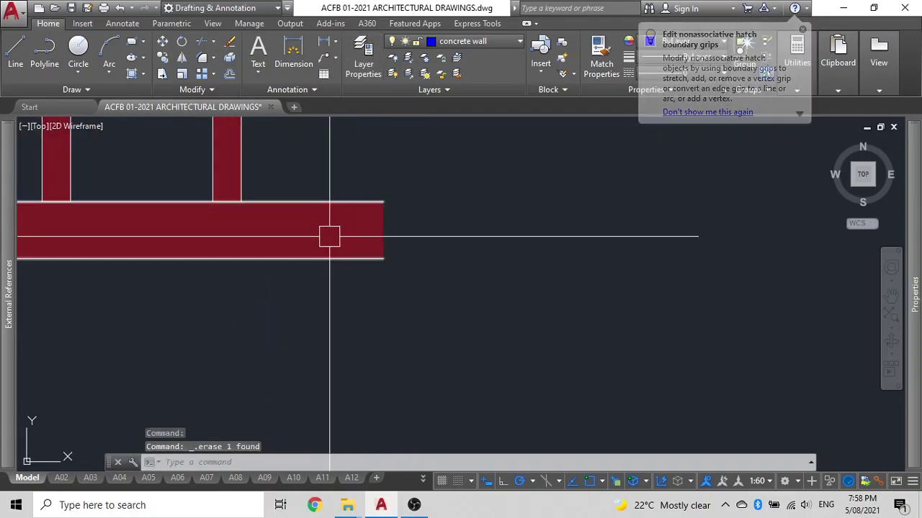
pyautogui.click(336, 232)
pyautogui.press('Escape')
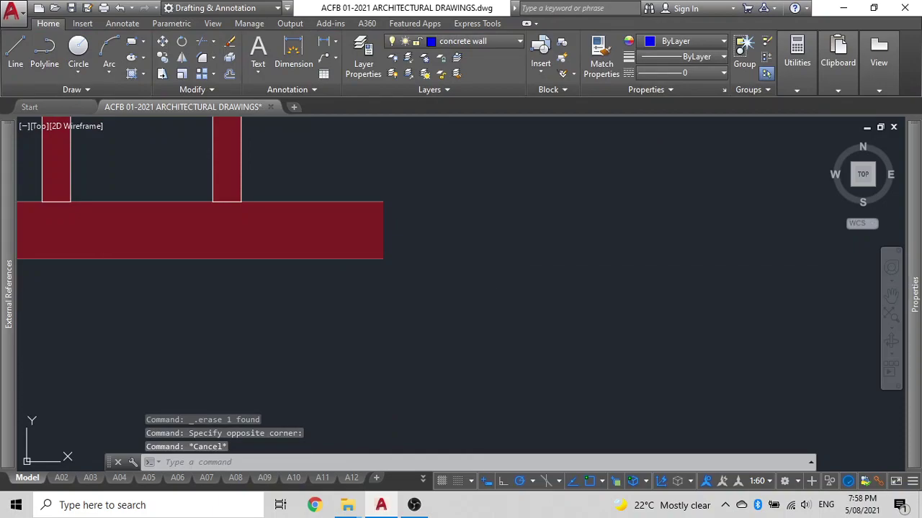
# Send the hatches of the shortened railing's rails, bars and post behind their outlines with draw order Back
pyautogui.click(348, 234)
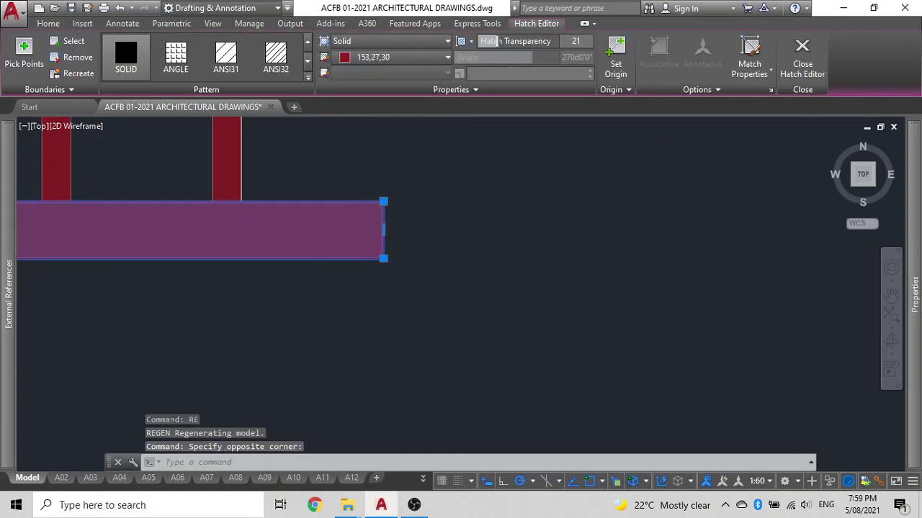
pyautogui.scroll(-5, 351, 234)
pyautogui.scroll(8, 372, 198)
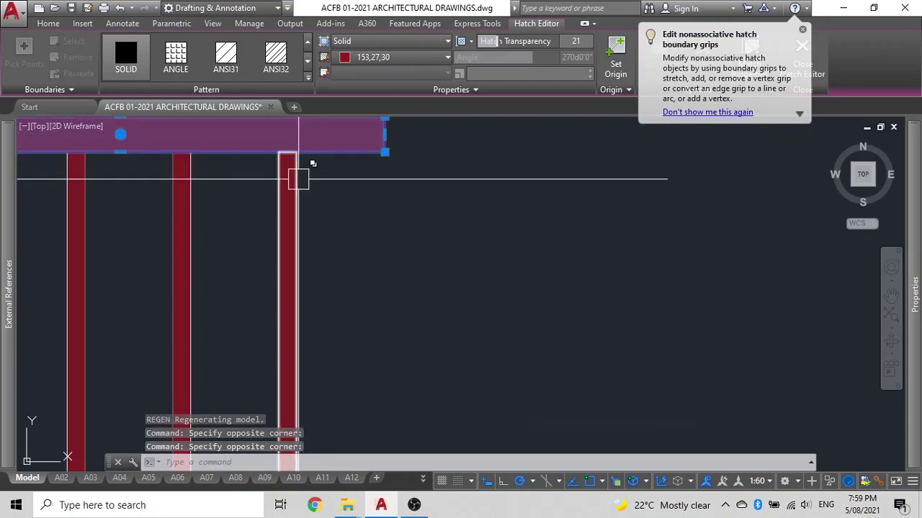
pyautogui.scroll(5, 291, 180)
pyautogui.click(288, 184)
pyautogui.scroll(-5, 217, 211)
pyautogui.moveTo(224, 218); pyautogui.dragTo(432, 218, button='middle')
pyautogui.scroll(5, 361, 223)
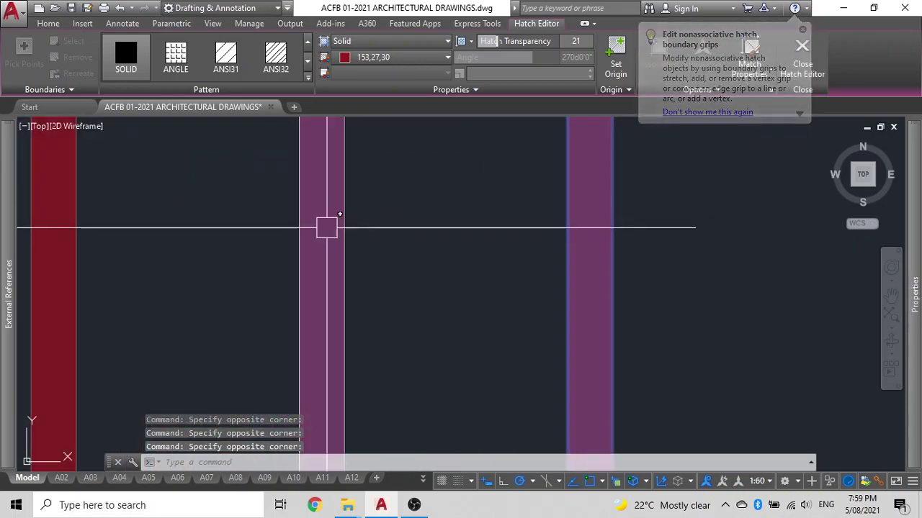
pyautogui.scroll(-3, 232, 269)
pyautogui.scroll(3, 284, 312)
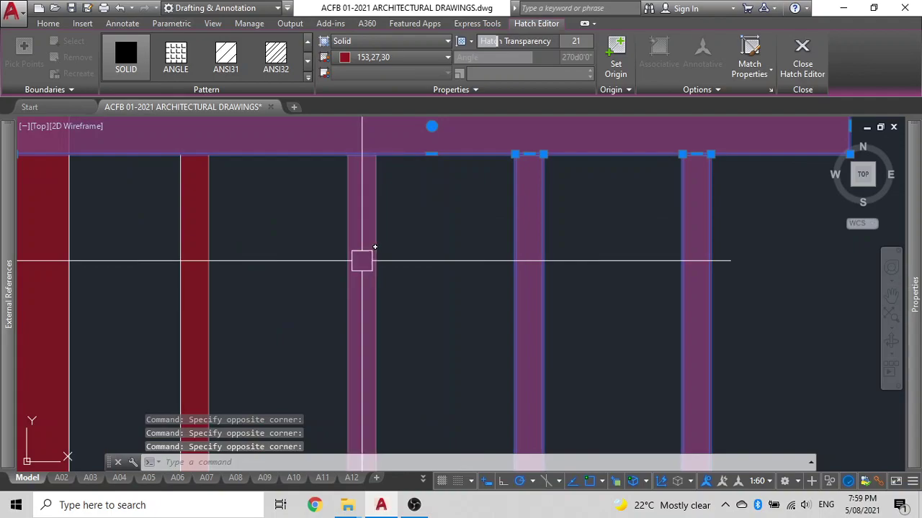
pyautogui.click(362, 261)
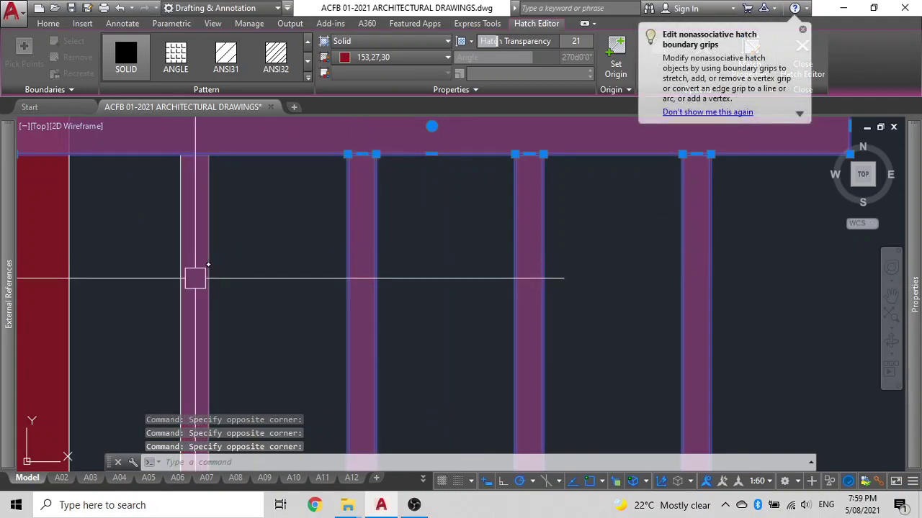
pyautogui.moveTo(126, 291); pyautogui.dragTo(291, 259, button='middle')
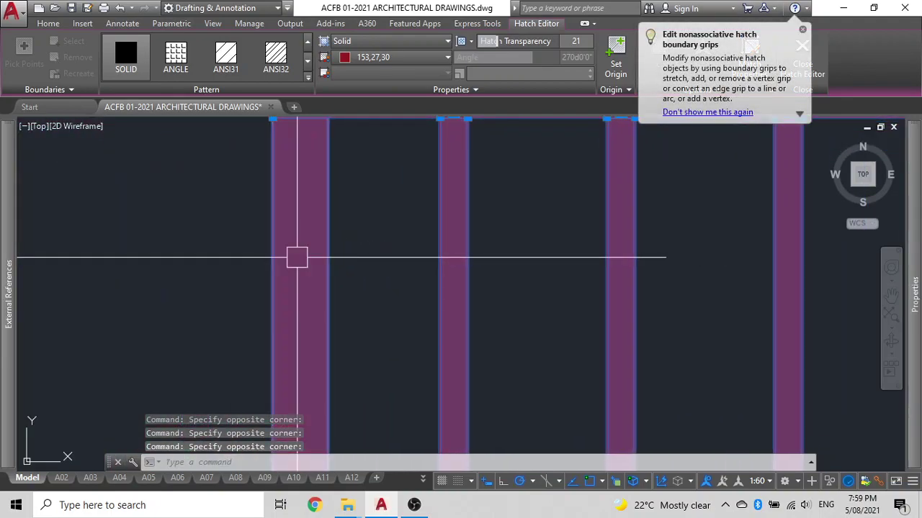
pyautogui.write('dr')
pyautogui.press('space')
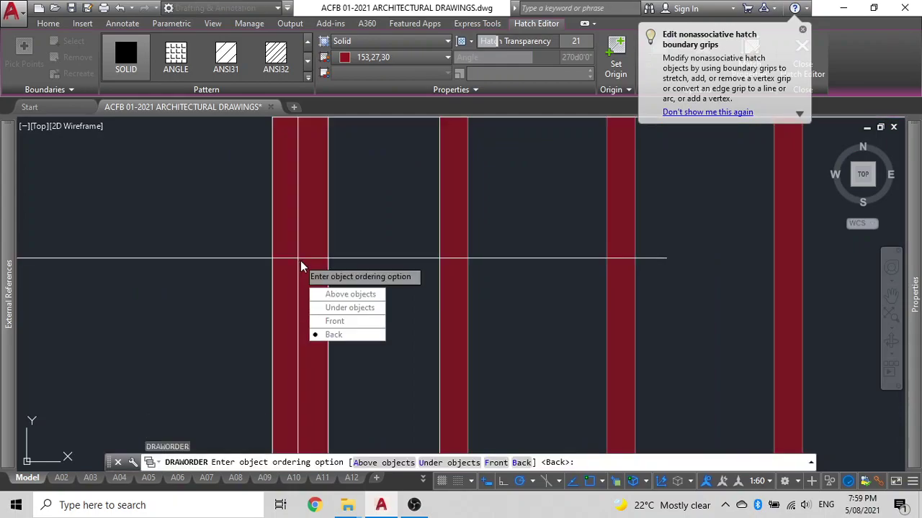
pyautogui.click(362, 333)
pyautogui.scroll(-3, 569, 259)
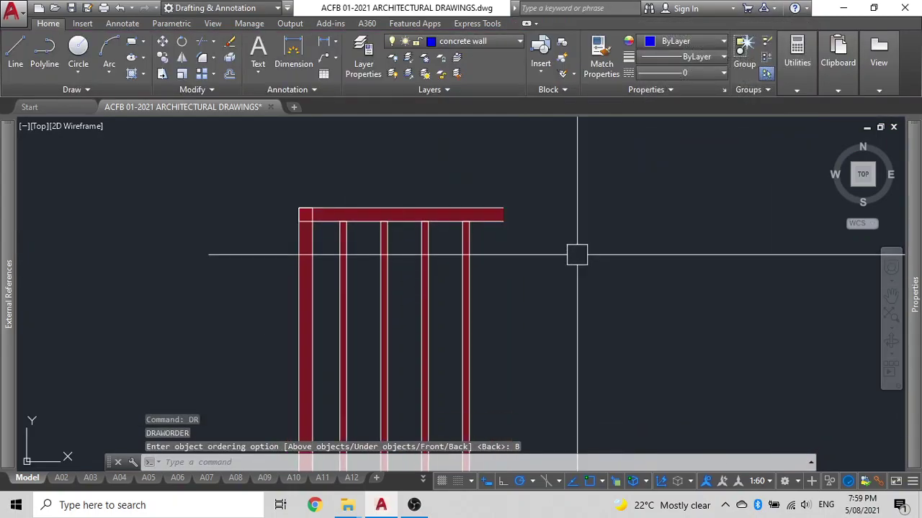
# Draw a polyline closing the open right end of the shortened railing's top rail
pyautogui.write('pl')
pyautogui.press('Return')
pyautogui.click(503, 208)
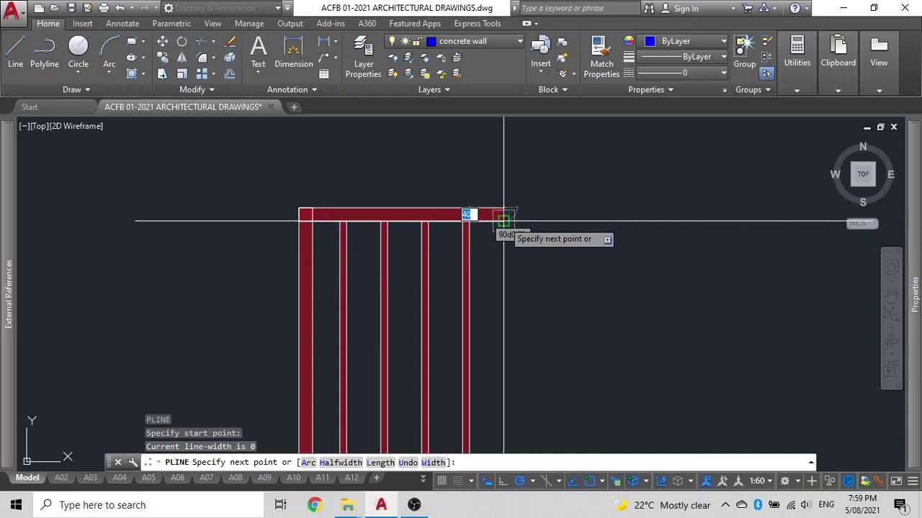
pyautogui.press('Escape')
# Join the closing line with the top rail's outline into one polyline
pyautogui.scroll(4, 503, 216)
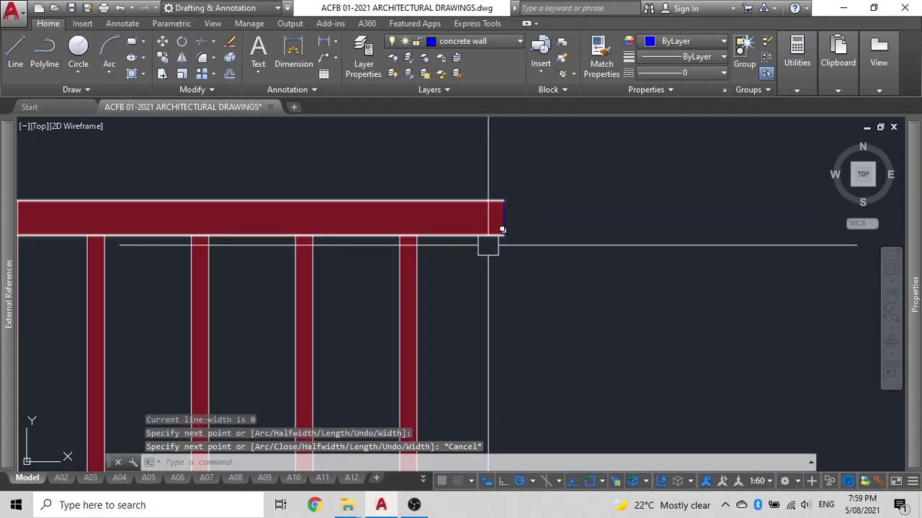
pyautogui.write('j')
pyautogui.press('Return')
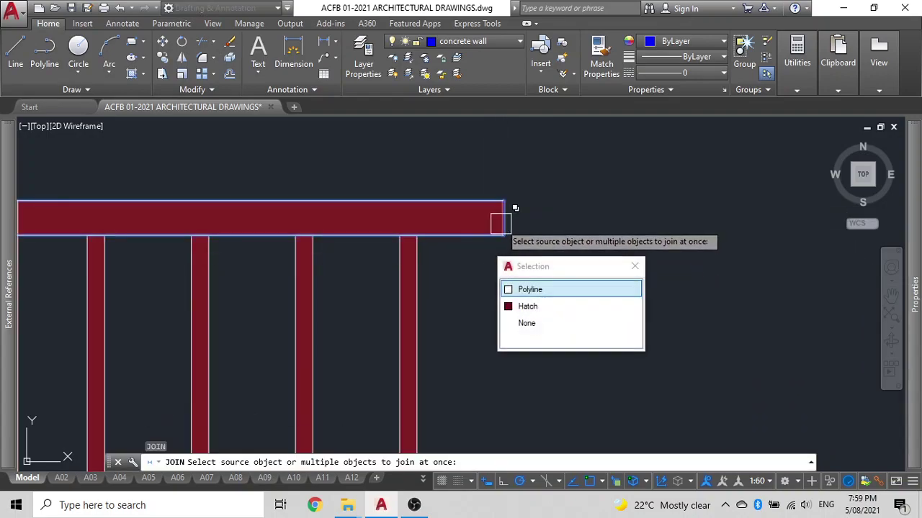
pyautogui.click(505, 219)
pyautogui.click(569, 274)
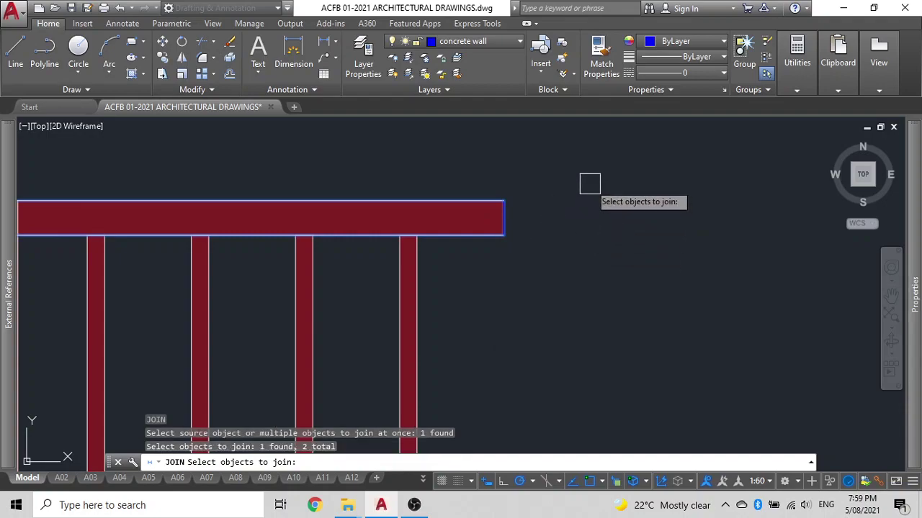
pyautogui.press('Return')
# Draw a polyline closing the open right end of the shortened railing's bottom rail, from its lower to its upper corner
pyautogui.scroll(-6, 489, 226)
pyautogui.moveTo(489, 360); pyautogui.dragTo(494, 315, button='middle')
pyautogui.scroll(2, 490, 350)
pyautogui.click(484, 363)
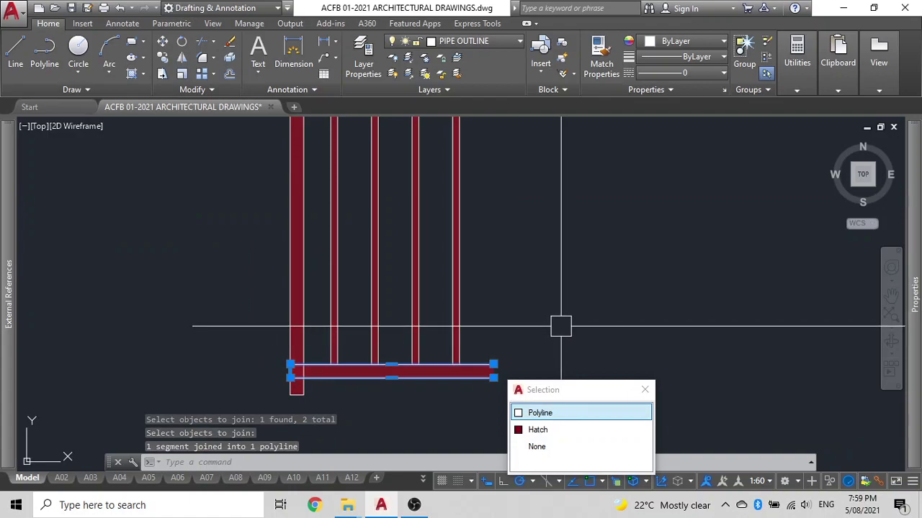
pyautogui.press('Escape')
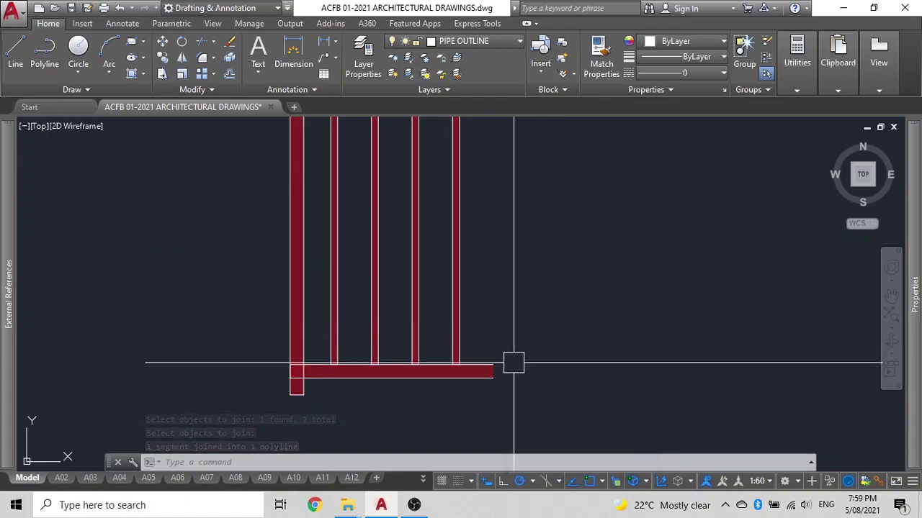
pyautogui.scroll(3, 490, 378)
pyautogui.press('Return')
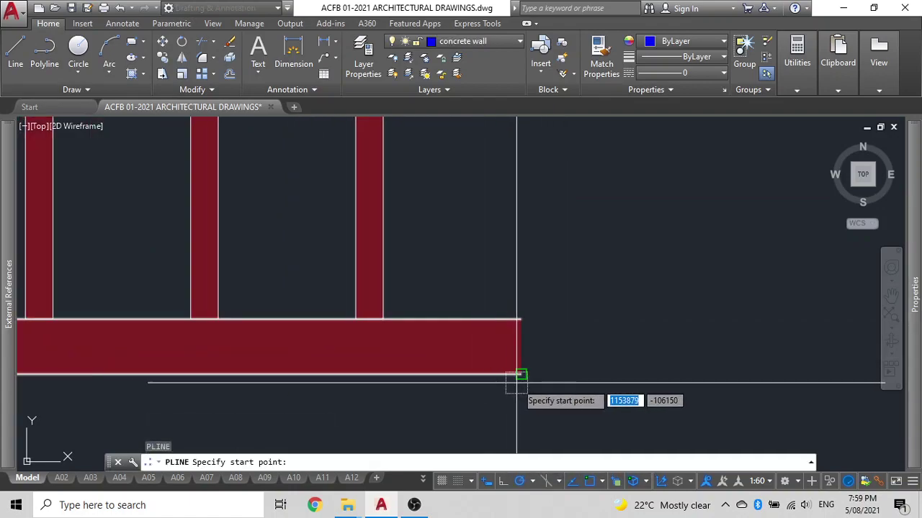
pyautogui.click(520, 374)
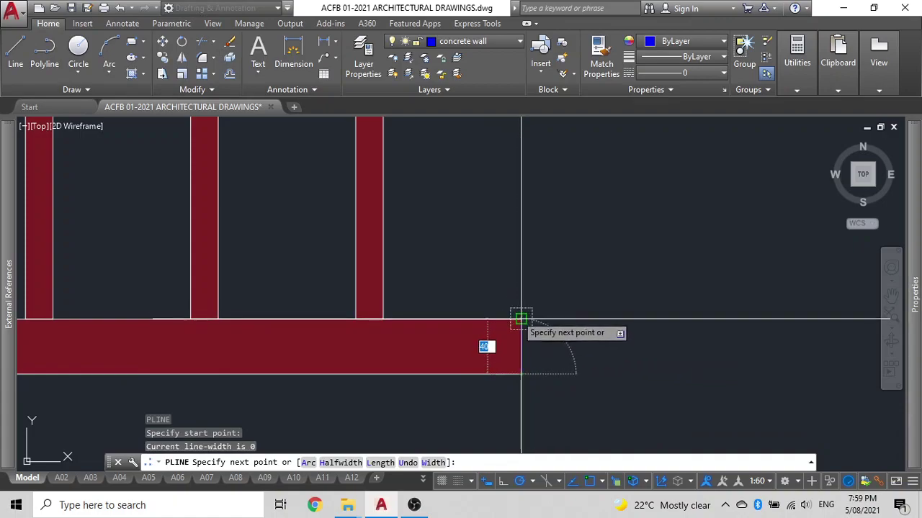
pyautogui.click(521, 319)
pyautogui.press('Escape')
# Try joining the bottom rail's outline with its closing line, undoing each join
pyautogui.click(495, 333)
pyautogui.moveTo(526, 288); pyautogui.dragTo(530, 222, button='middle')
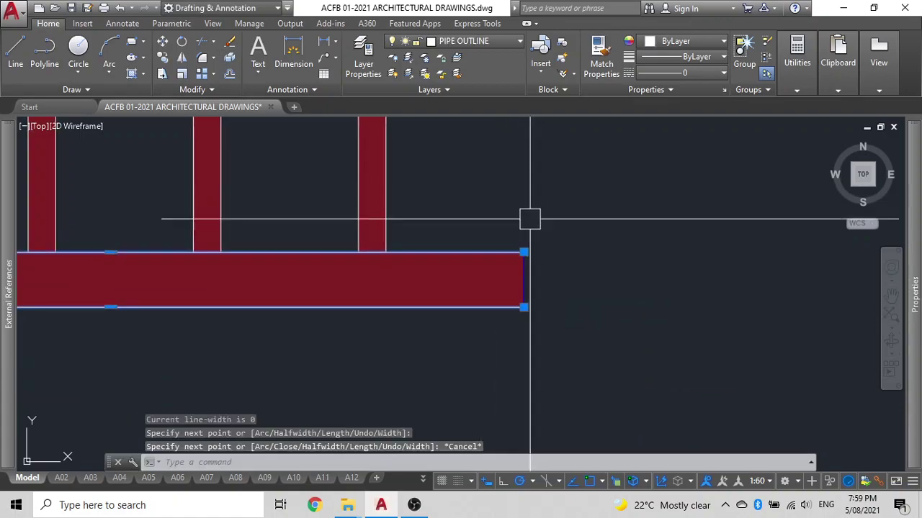
pyautogui.click(527, 285)
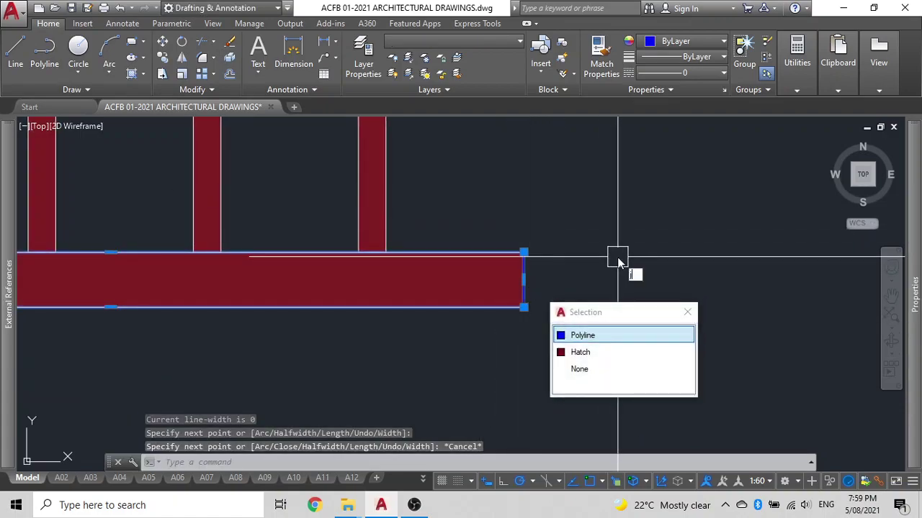
pyautogui.click(666, 288)
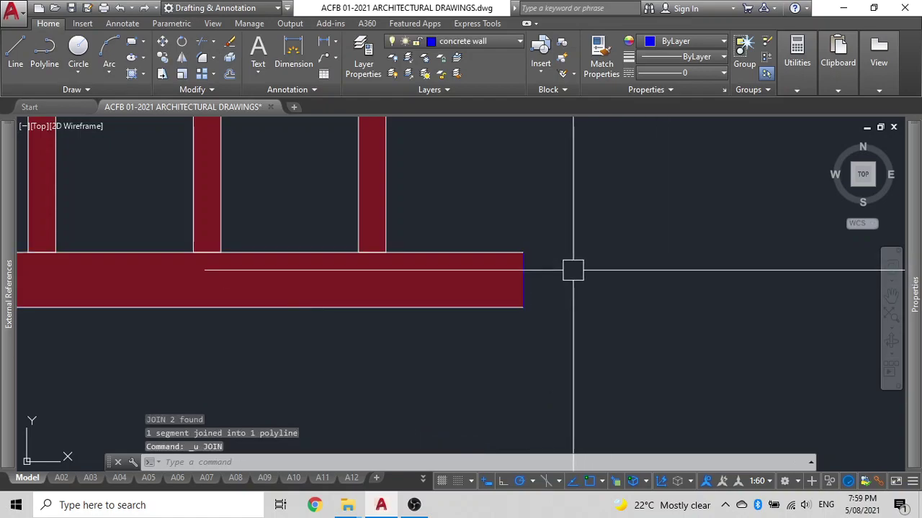
pyautogui.click(529, 280)
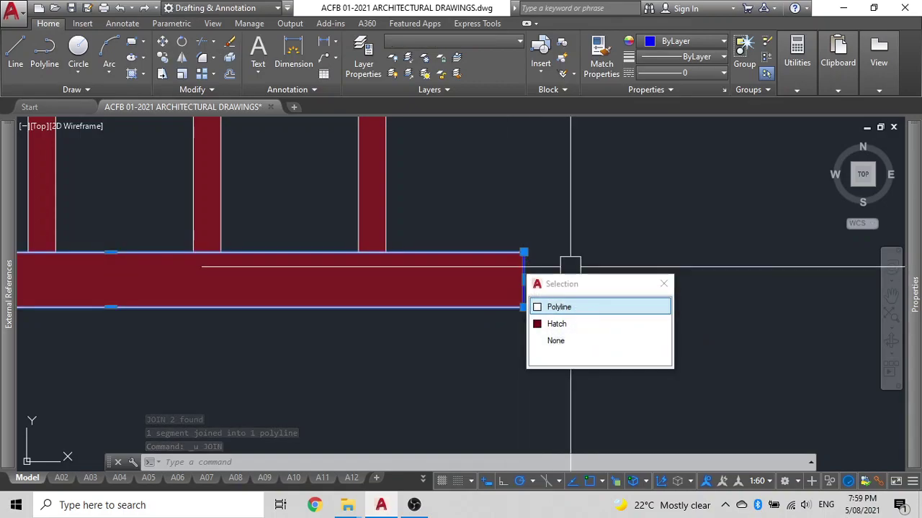
pyautogui.write('J')
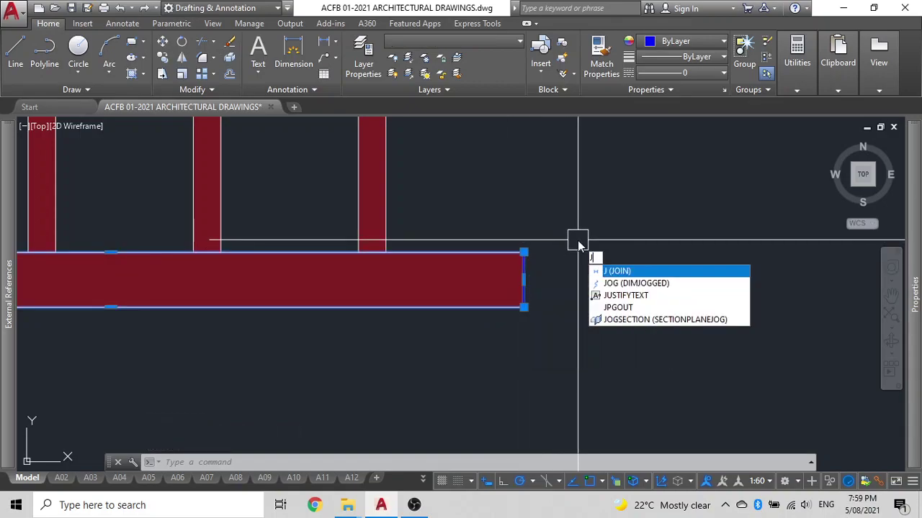
pyautogui.press('Return')
pyautogui.click(524, 265)
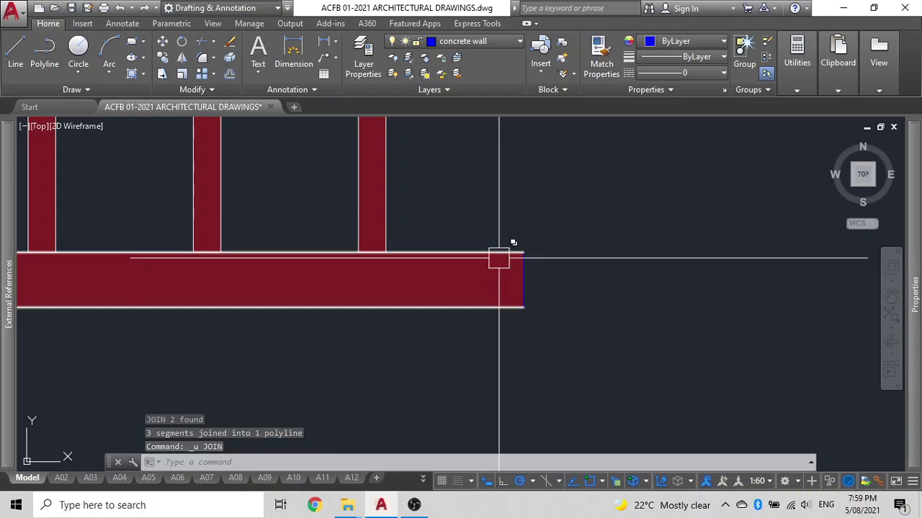
# Join the bottom rail's outline and its closing line into one polyline, selecting the rail outline first
pyautogui.click(496, 257)
pyautogui.moveTo(604, 243); pyautogui.dragTo(584, 209, button='middle')
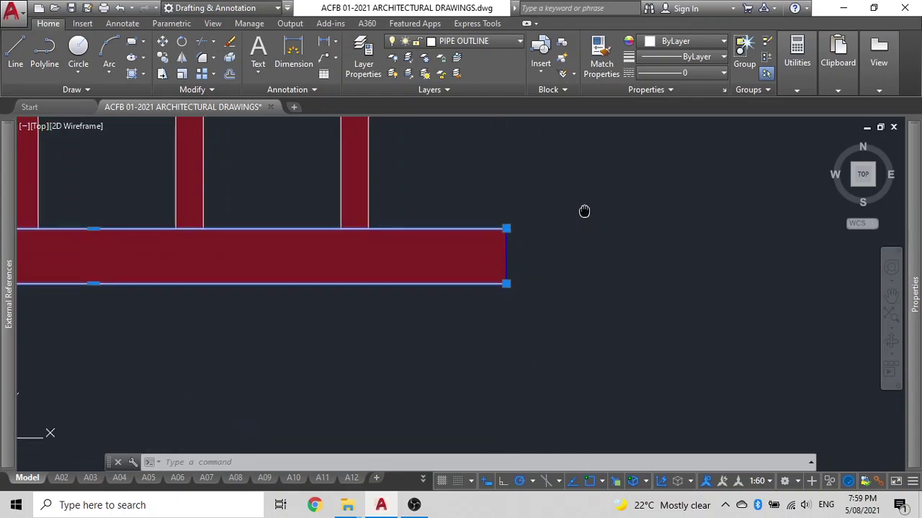
pyautogui.click(513, 256)
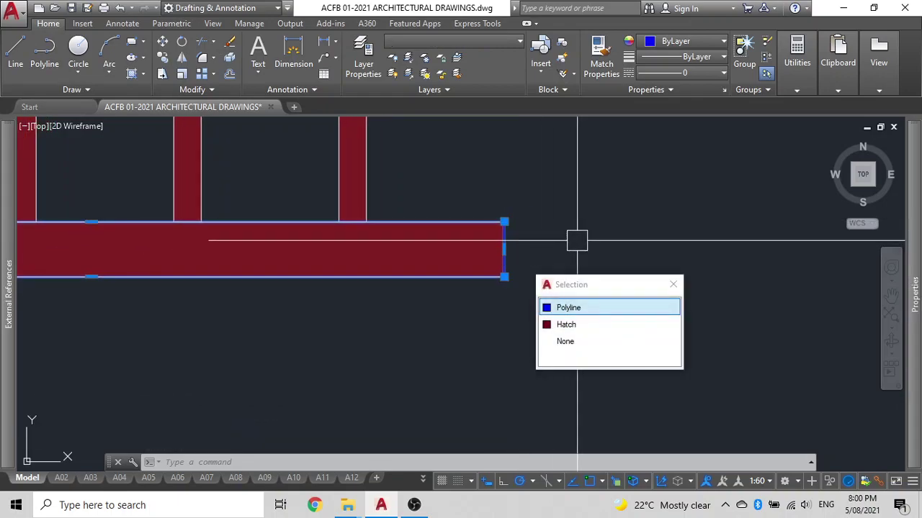
pyautogui.write('J')
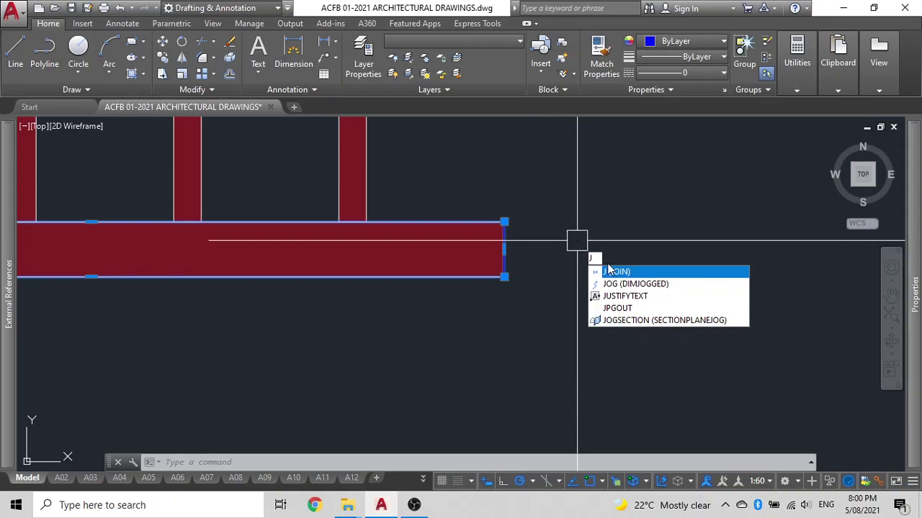
pyautogui.press('Return')
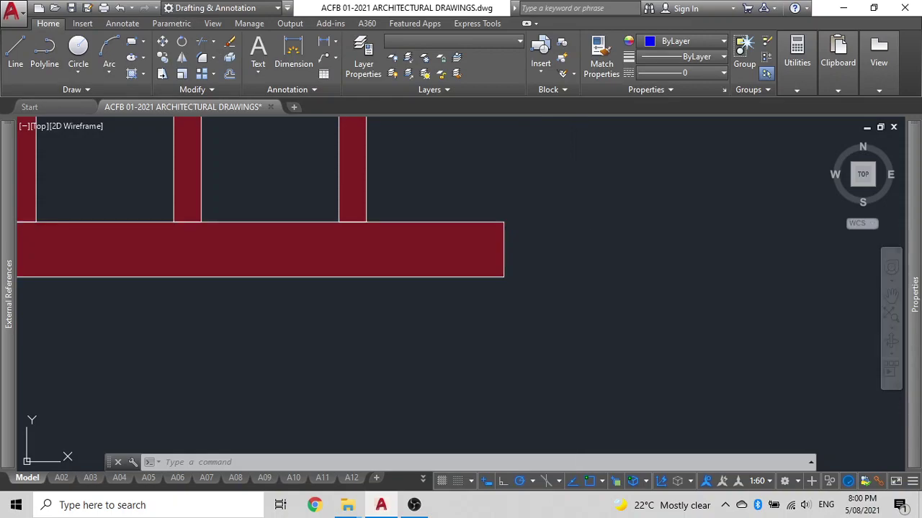
# Stretch the left end of the bottom rail's outline and hatch back to the inner face of the post
pyautogui.scroll(-6, 497, 342)
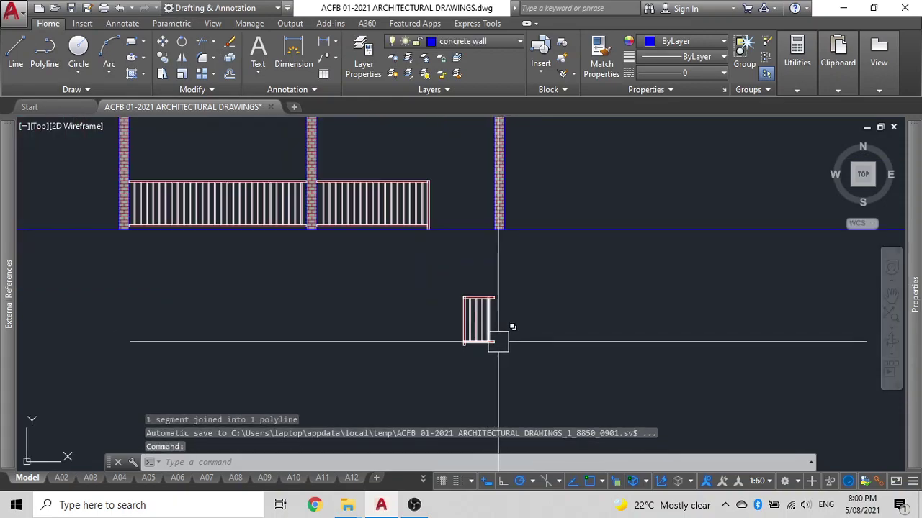
pyautogui.scroll(6, 439, 372)
pyautogui.click(418, 377)
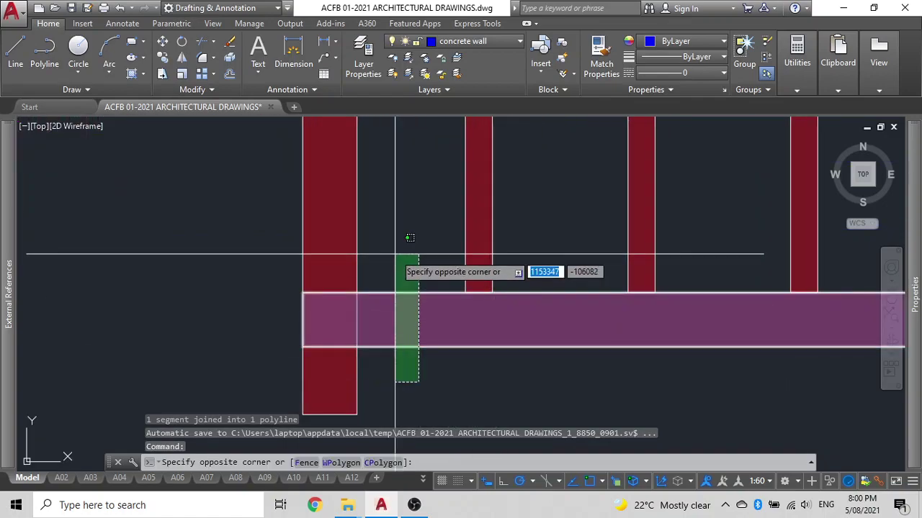
pyautogui.click(398, 259)
pyautogui.click(303, 318)
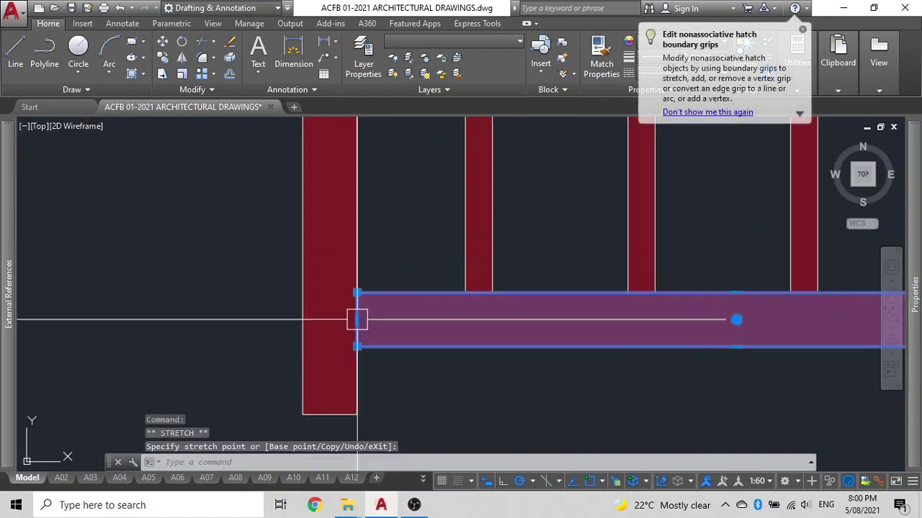
# Stretch the left end of the top rail's outline and hatch back to the inner face of the post
pyautogui.scroll(-5, 376, 314)
pyautogui.scroll(8, 381, 210)
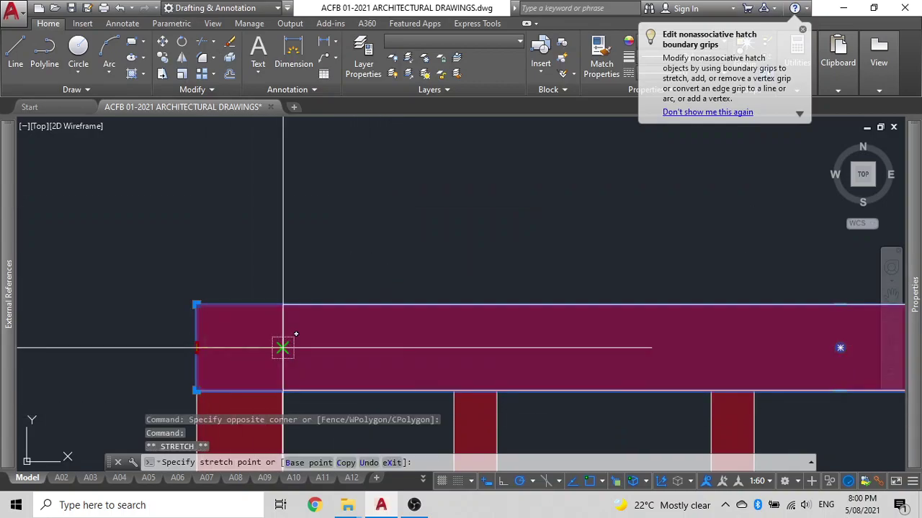
pyautogui.press('Escape')
# Copy the whole shortened railing section from its bottom rail's lower right corner to the lower left corner of the right-hand brick wall
pyautogui.scroll(-5, 295, 342)
pyautogui.moveTo(383, 375); pyautogui.dragTo(452, 313, button='middle')
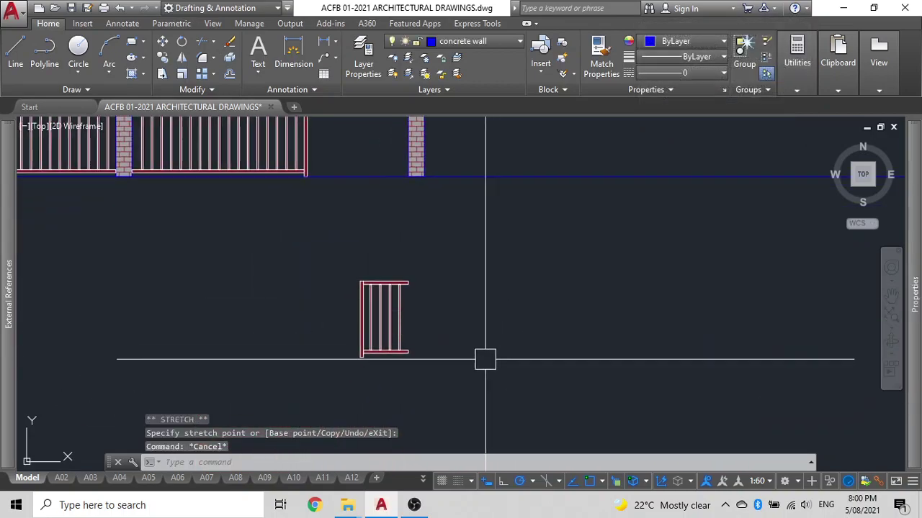
pyautogui.click(481, 376)
pyautogui.click(299, 247)
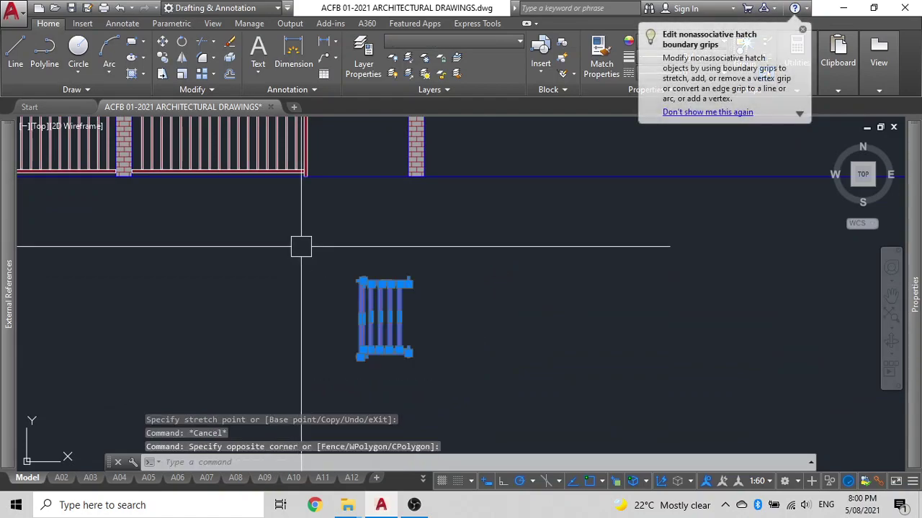
pyautogui.write('g')
pyautogui.press('Return')
pyautogui.write('co')
pyautogui.press('Return')
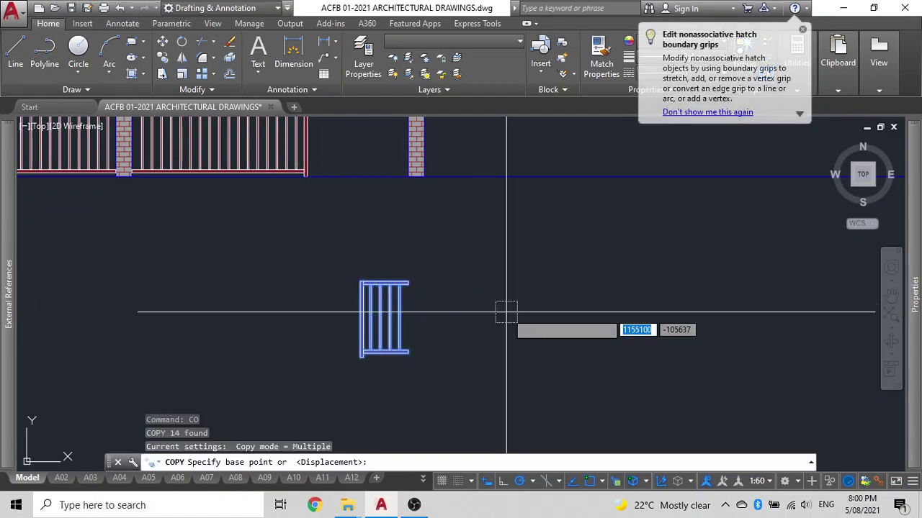
pyautogui.click(408, 353)
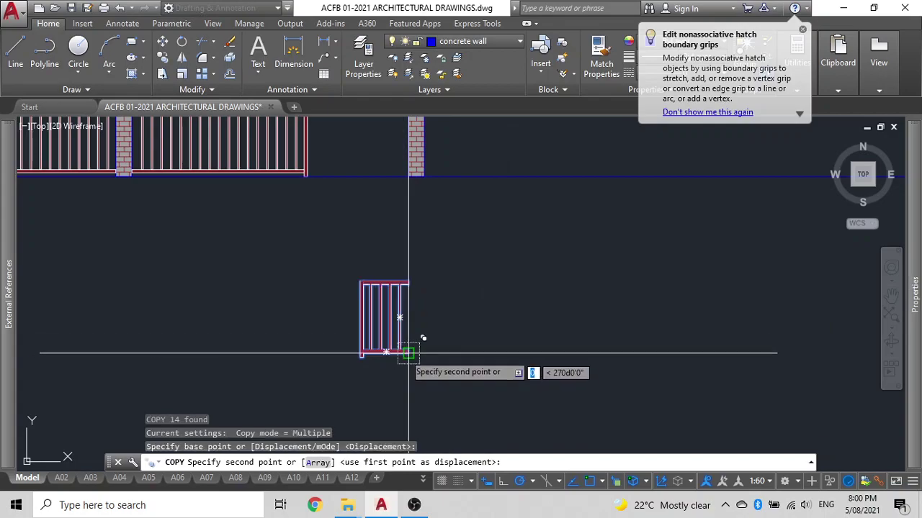
pyautogui.scroll(5, 417, 175)
pyautogui.click(432, 180)
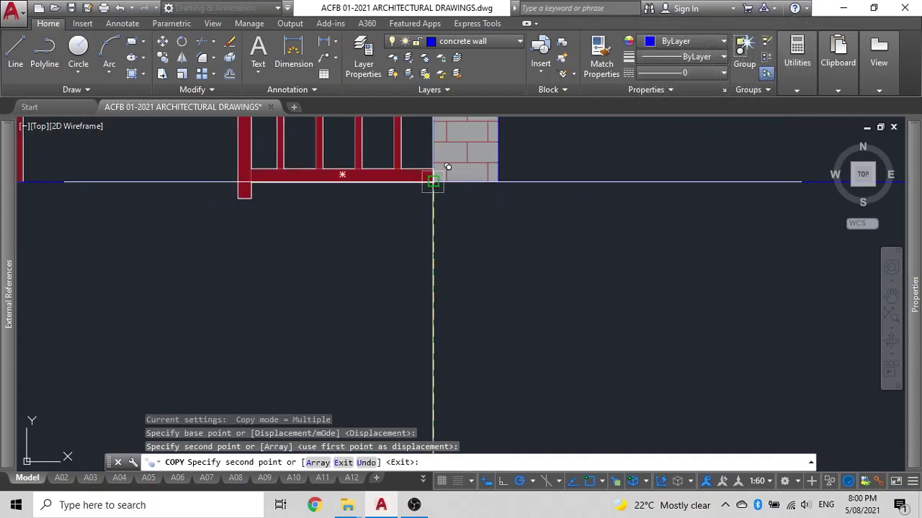
# Move the copied railing section vertically so the bottom of its post rests on the ground line
pyautogui.press('Escape')
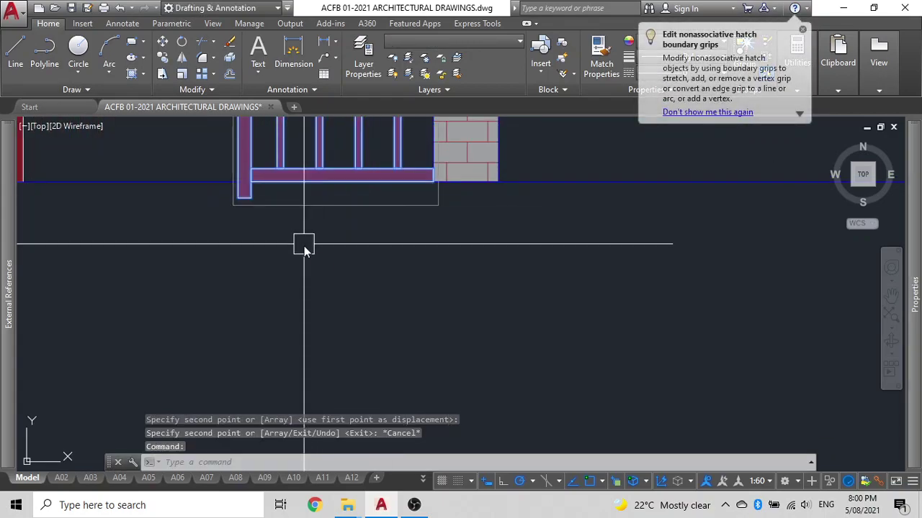
pyautogui.write('m')
pyautogui.press('Return')
pyautogui.moveTo(270, 216); pyautogui.dragTo(382, 287, button='middle')
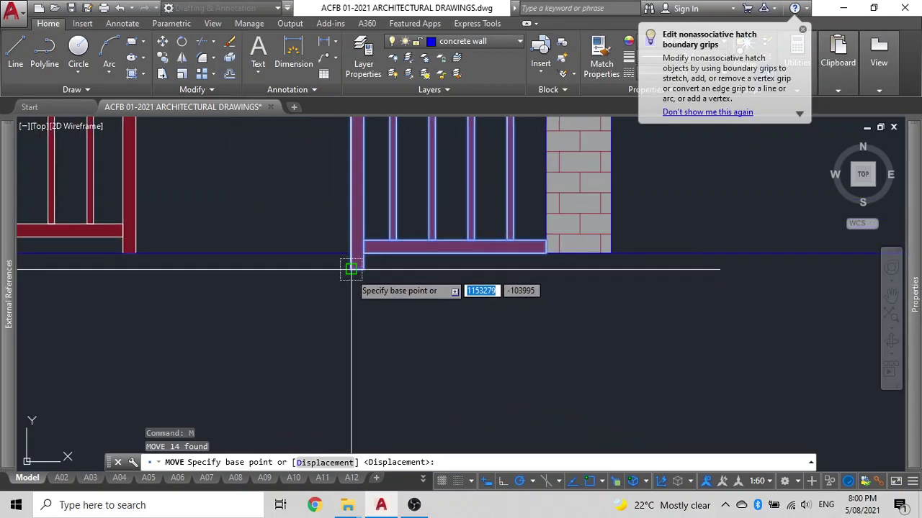
pyautogui.click(352, 267)
pyautogui.click(351, 253)
# Draw a rectangle across the opening, from the left post's top inner corner to the right post's inner edge at the bottom rail's lower edge
pyautogui.scroll(-2, 352, 299)
pyautogui.moveTo(360, 298)
pyautogui.mouseDown(button='middle')
pyautogui.moveTo(504, 263)
pyautogui.moveTo(546, 373)
pyautogui.mouseUp(button='middle')
pyautogui.press('Return')
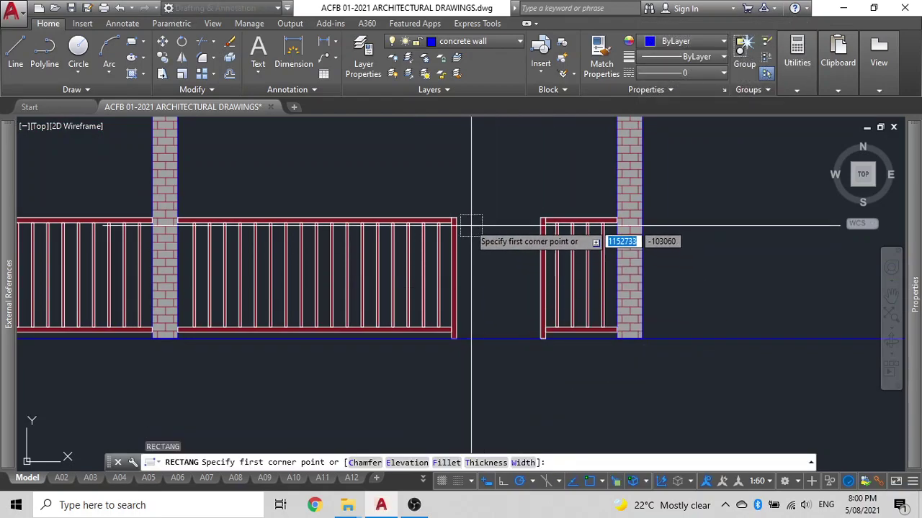
pyautogui.click(456, 217)
pyautogui.scroll(5, 539, 327)
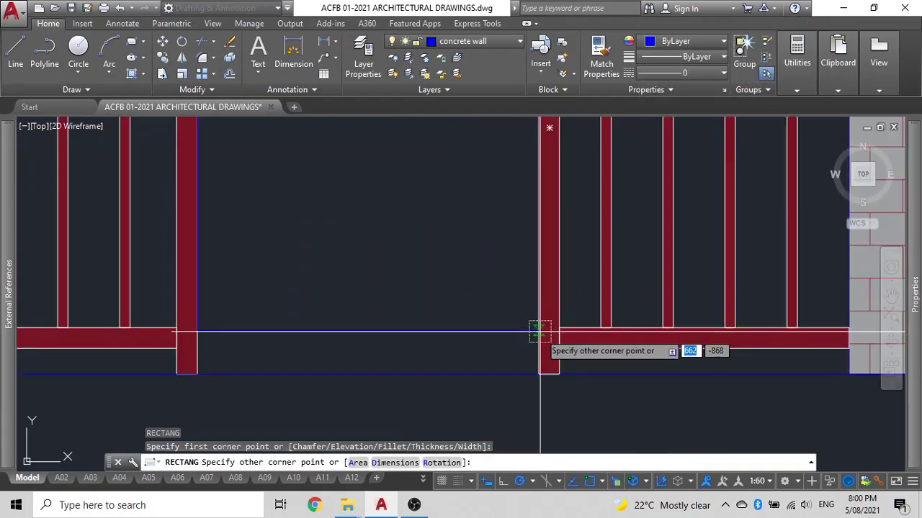
pyautogui.click(542, 348)
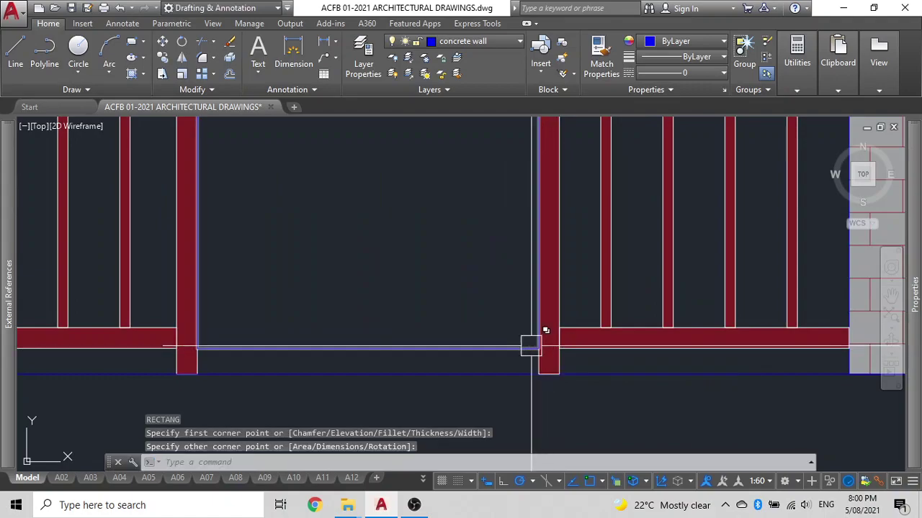
# Move the new rectangle straight down out of the elevation, level with the spare railing section
pyautogui.click(490, 348)
pyautogui.scroll(-6, 490, 348)
pyautogui.moveTo(633, 348); pyautogui.dragTo(660, 214, button='middle')
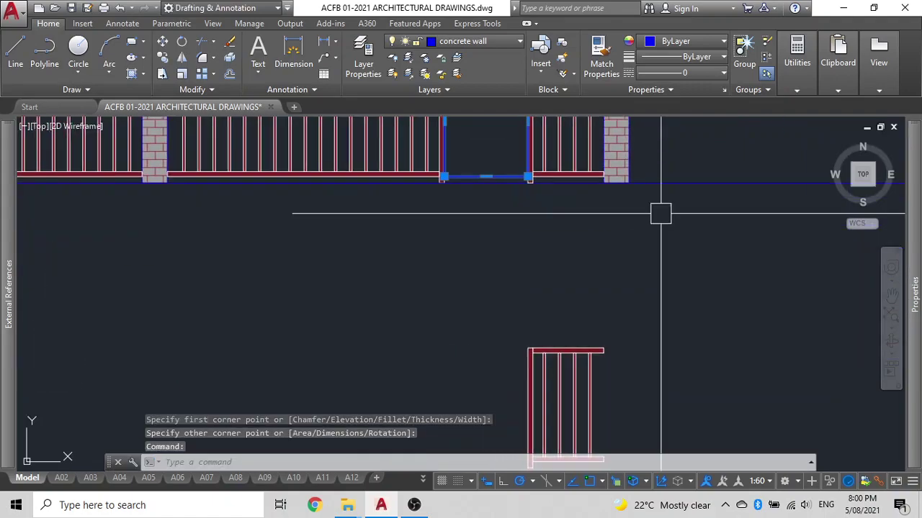
pyautogui.write('m')
pyautogui.press('Return')
pyautogui.click(654, 294)
pyautogui.moveTo(658, 376); pyautogui.dragTo(687, 191, button='middle')
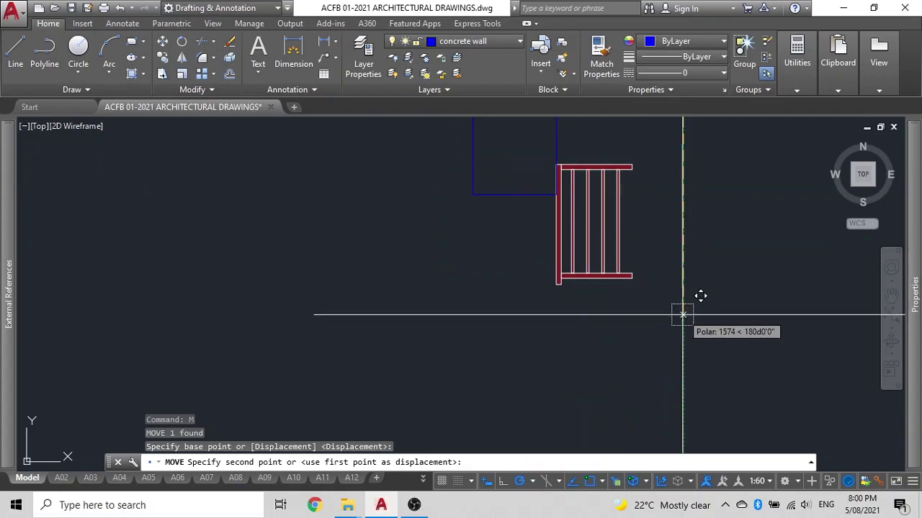
pyautogui.press('Escape')
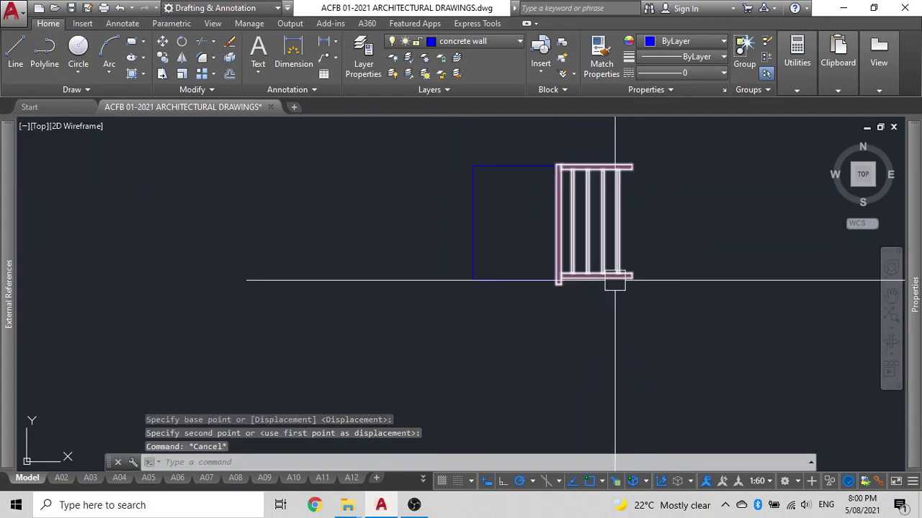
# Move the spare railing section to the right, clear of the rectangle
pyautogui.click(620, 223)
pyautogui.write('v')
pyautogui.press('Escape')
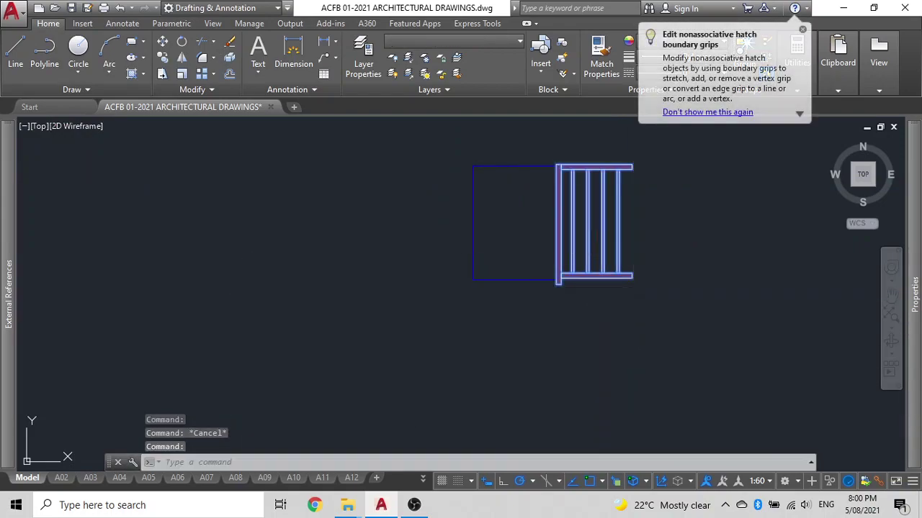
pyautogui.click(613, 257)
pyautogui.write('m')
pyautogui.press('Return')
pyautogui.click(586, 325)
pyautogui.click(671, 328)
pyautogui.press('Escape')
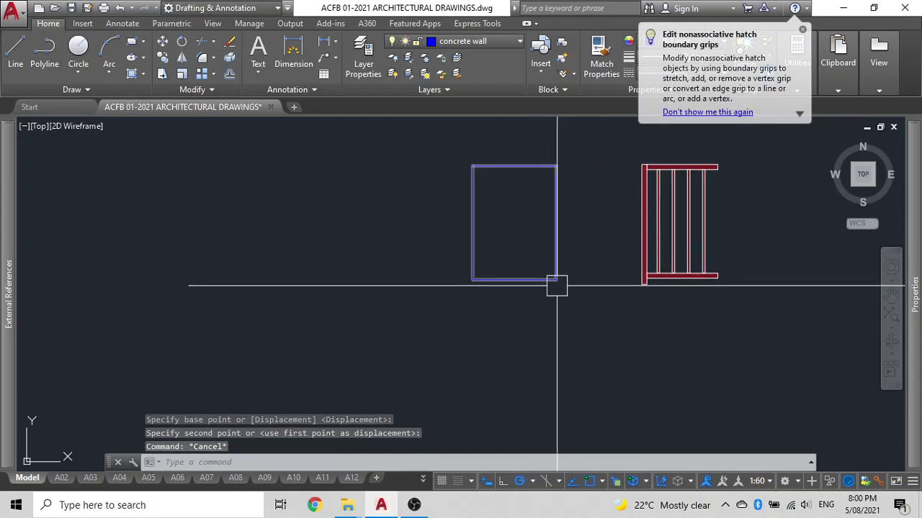
# Offset the rectangle inward by 40 to form the inner edge of the frame
pyautogui.press('Return')
pyautogui.press('Escape')
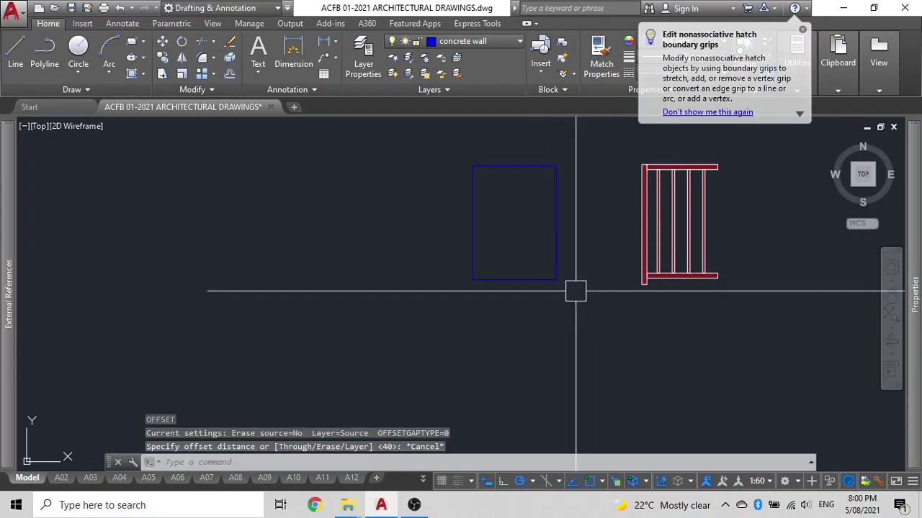
pyautogui.press('Return')
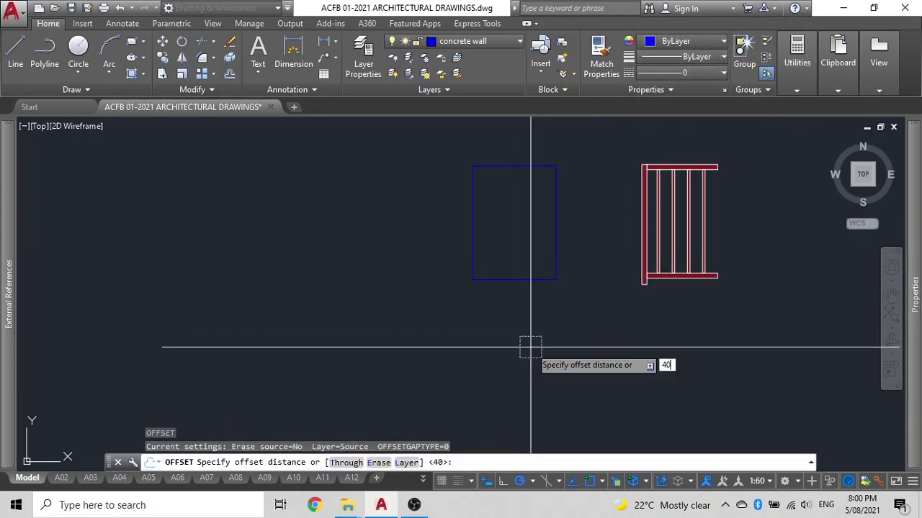
pyautogui.press('Return')
pyautogui.click(524, 279)
pyautogui.click(523, 255)
pyautogui.press('Escape')
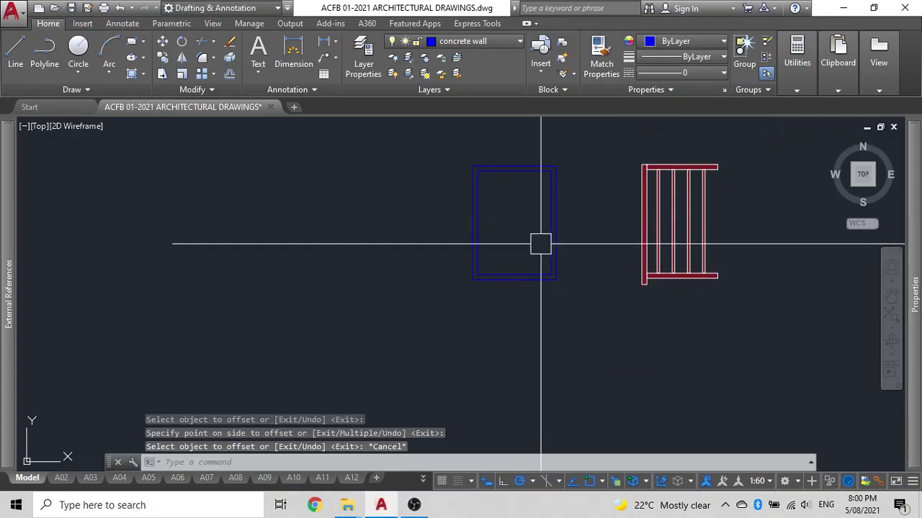
# Ungroup the spare railing section and copy its four balusters from the post and bottom rail's inner corner to the inner rectangle's lower left corner
pyautogui.click(679, 222)
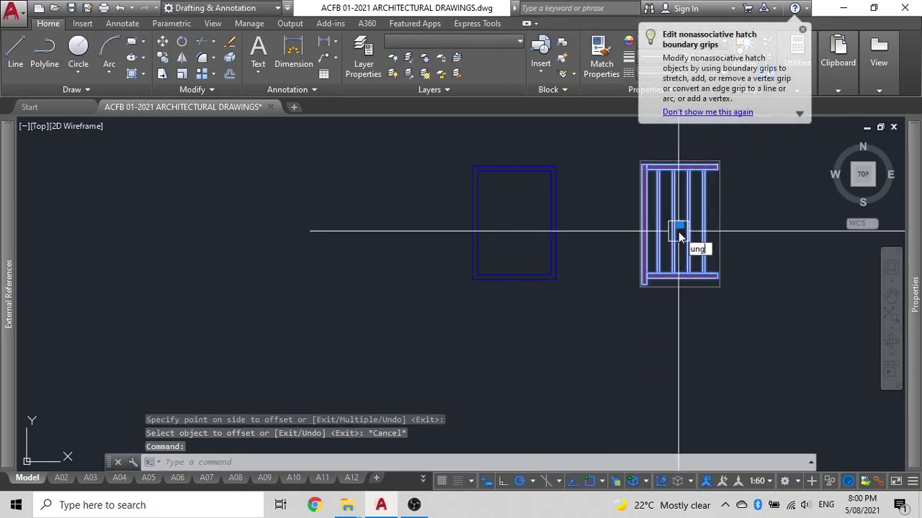
pyautogui.click(723, 265)
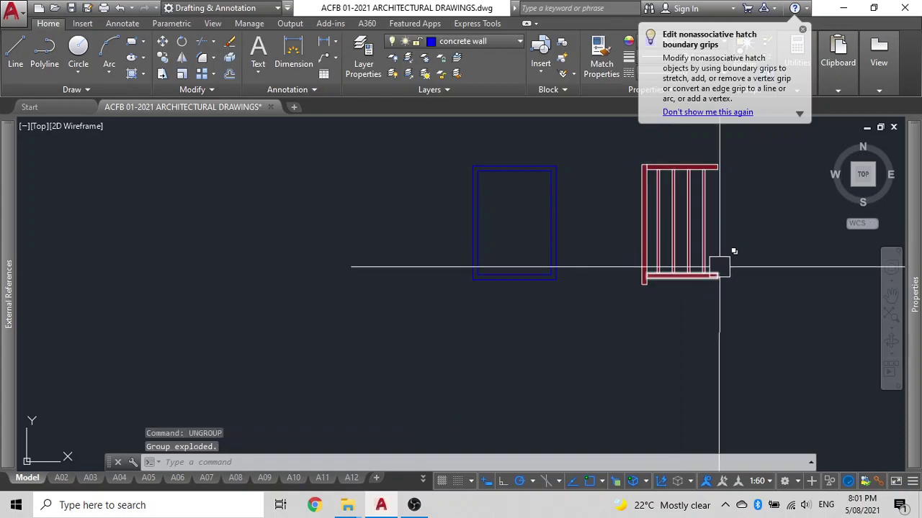
pyautogui.click(697, 233)
pyautogui.click(728, 239)
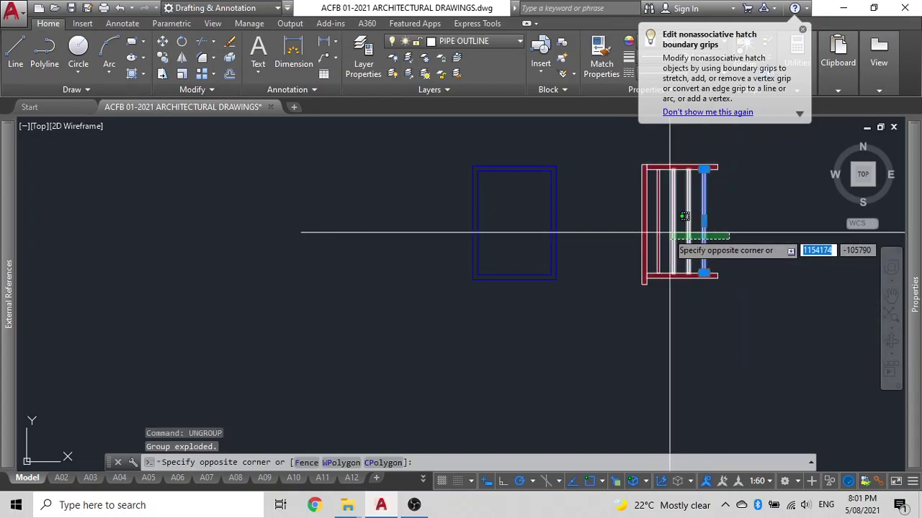
pyautogui.click(652, 234)
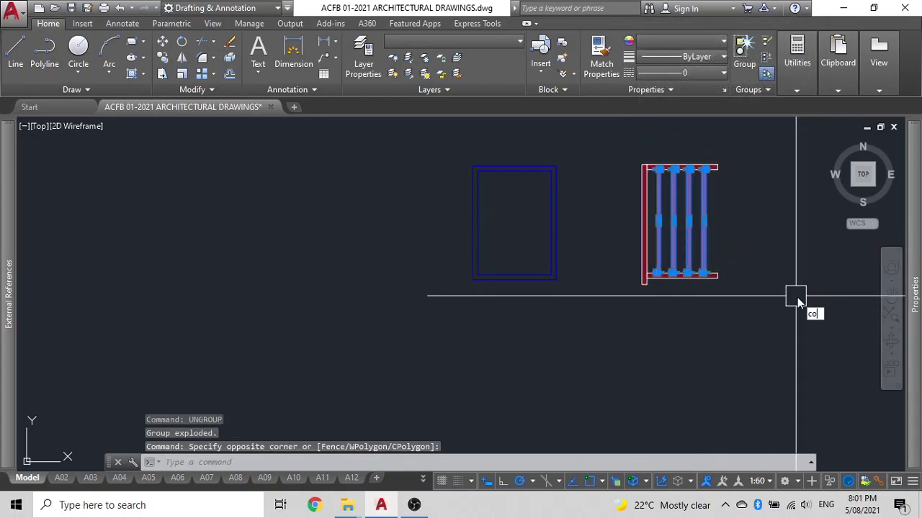
pyautogui.press('Return')
pyautogui.scroll(3, 645, 273)
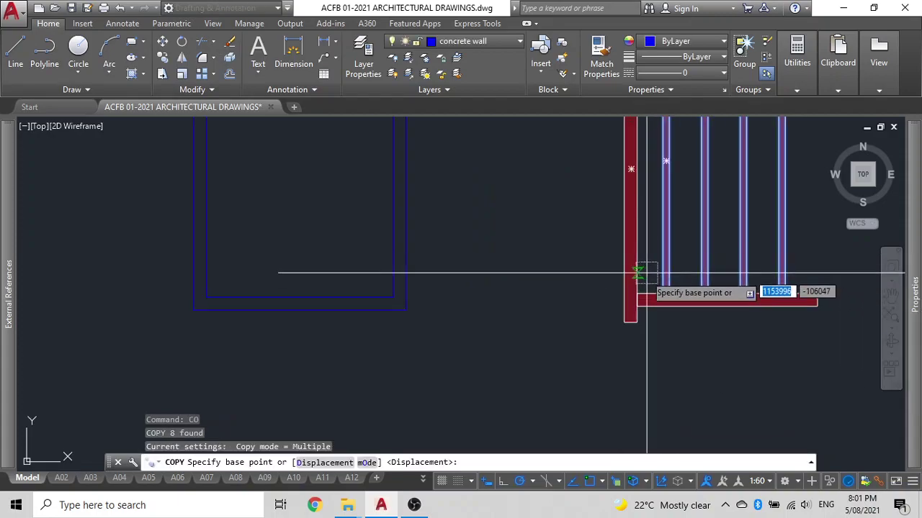
pyautogui.click(645, 274)
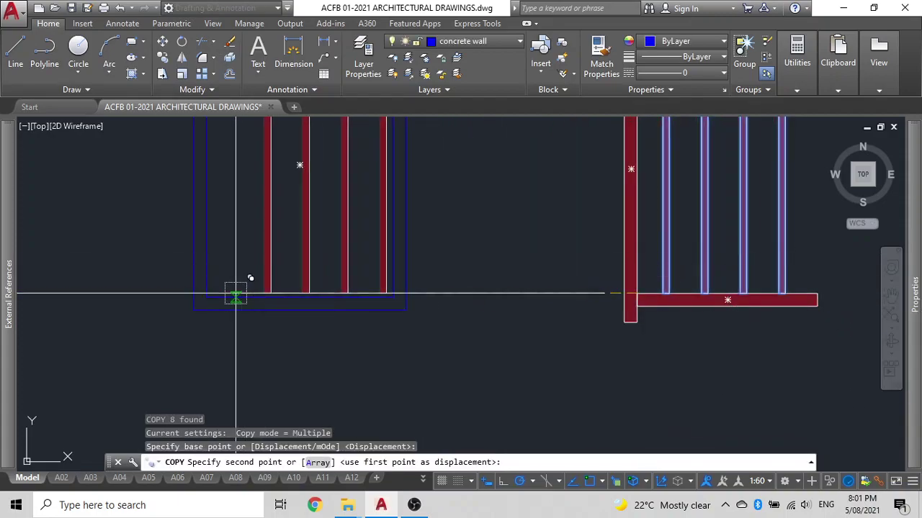
pyautogui.click(207, 297)
pyautogui.press('Escape')
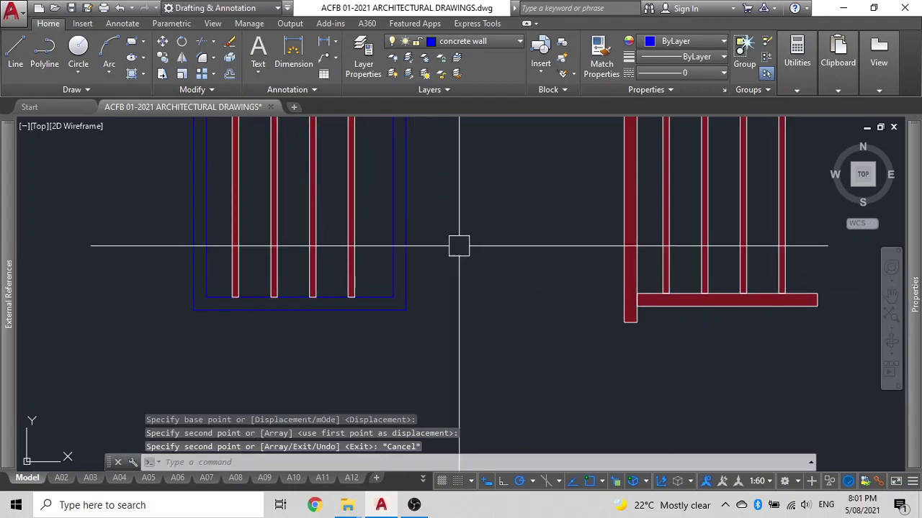
# Center the four copied balusters in the frame, moving them from their mid-between-two-points base to the midpoint between the inner rectangle's lower corners
pyautogui.moveTo(348, 256); pyautogui.dragTo(447, 324, button='middle')
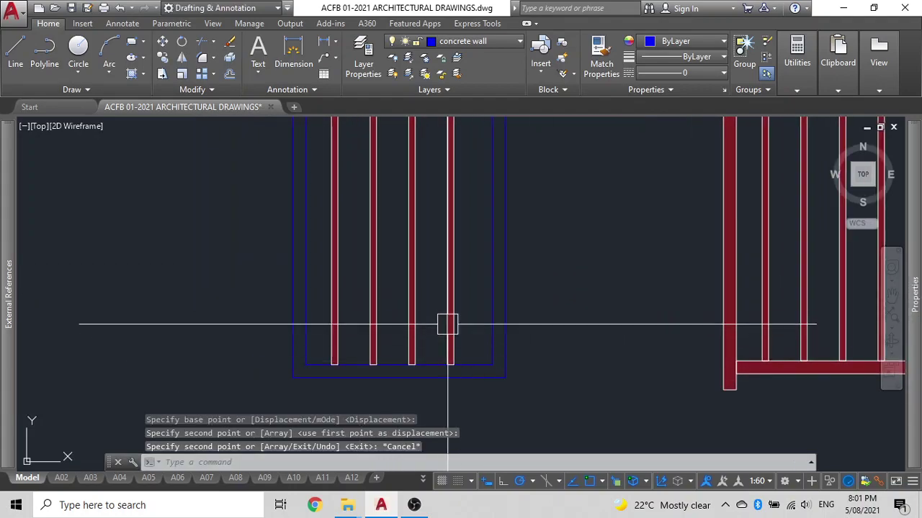
pyautogui.click(473, 294)
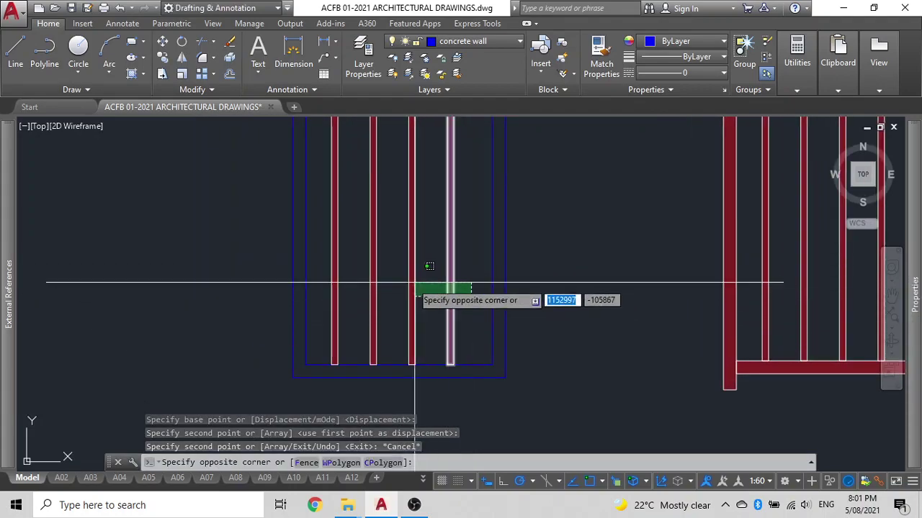
pyautogui.click(329, 272)
pyautogui.moveTo(516, 336); pyautogui.dragTo(564, 275, button='middle')
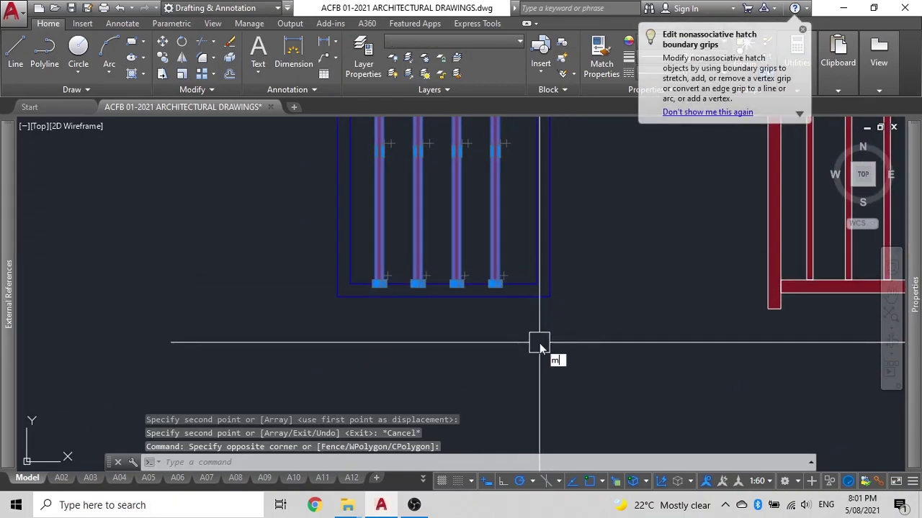
pyautogui.press('Return')
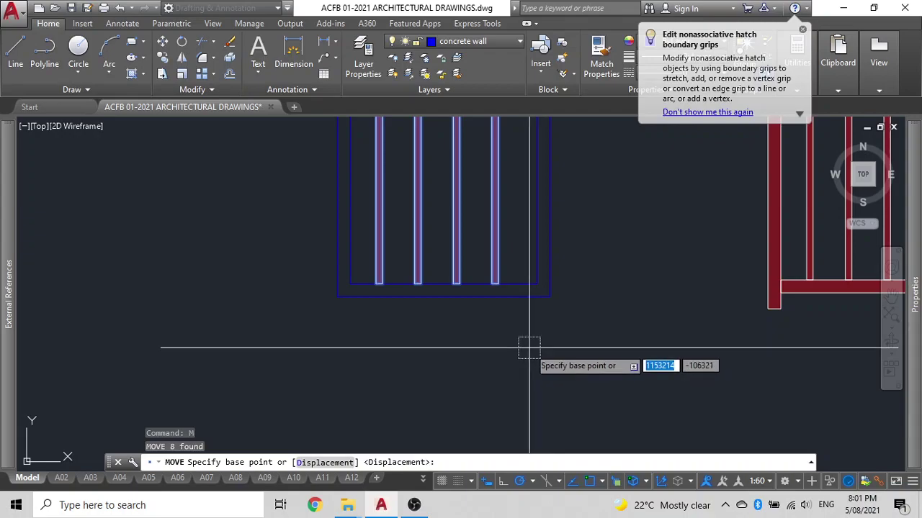
pyautogui.press('Return')
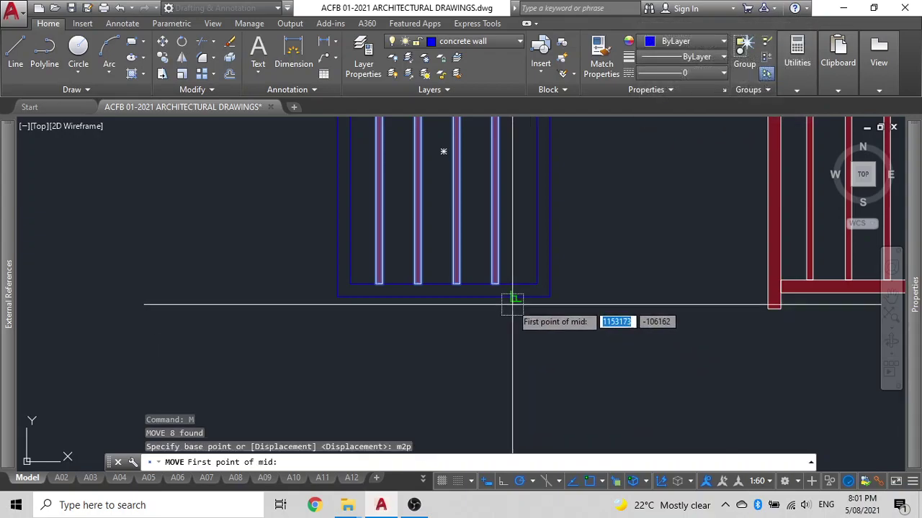
pyautogui.click(376, 284)
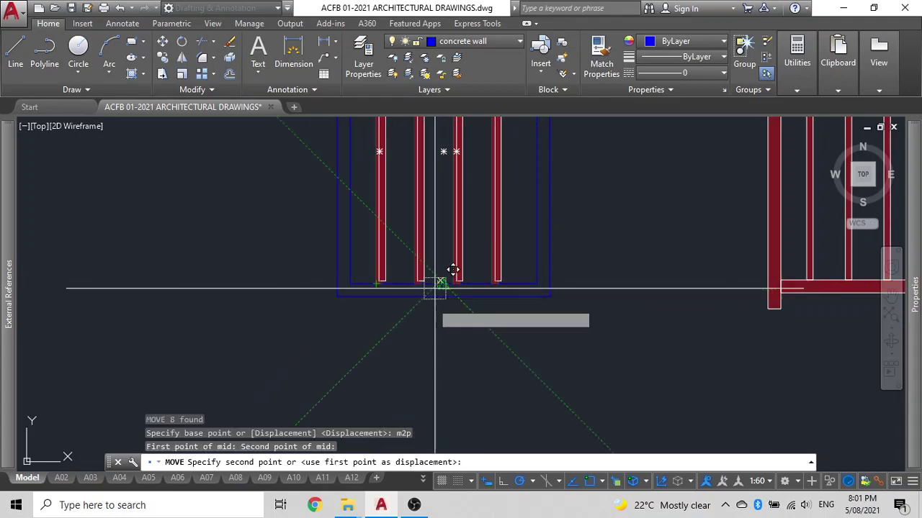
pyautogui.write('m2p')
pyautogui.press('Return')
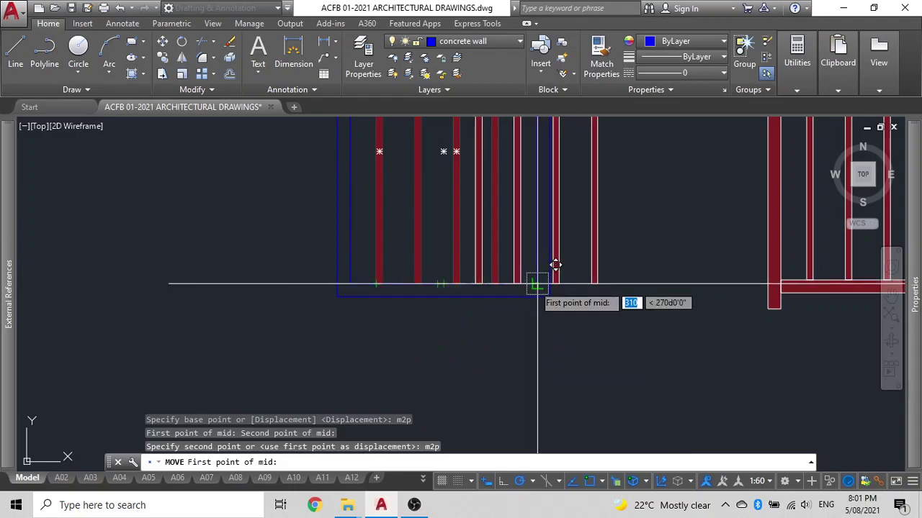
pyautogui.click(550, 264)
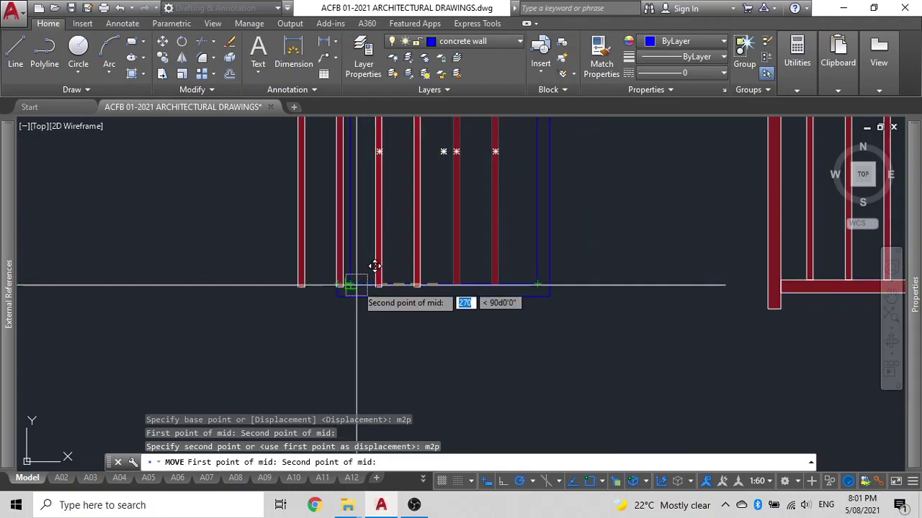
pyautogui.click(360, 277)
# Delete the spare railing section beside the frame
pyautogui.scroll(-4, 360, 281)
pyautogui.moveTo(447, 343); pyautogui.dragTo(463, 349, button='middle')
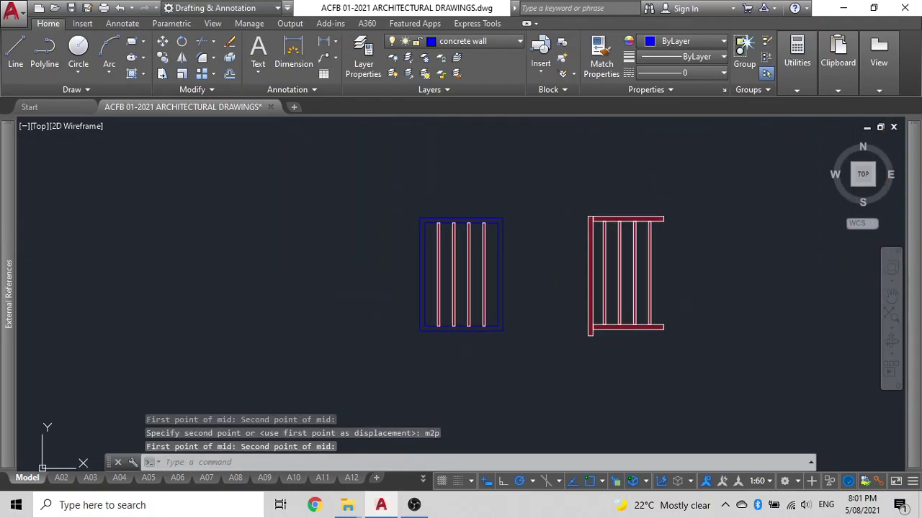
pyautogui.click(680, 365)
pyautogui.click(559, 187)
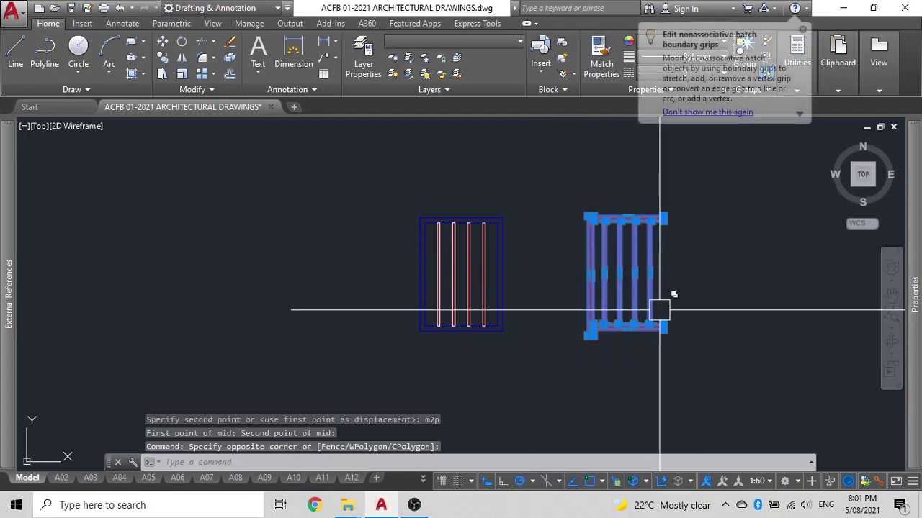
pyautogui.press('Delete')
# Match the properties of a baluster outline onto the inner and outer frame rectangles
pyautogui.write('ma')
pyautogui.press('Return')
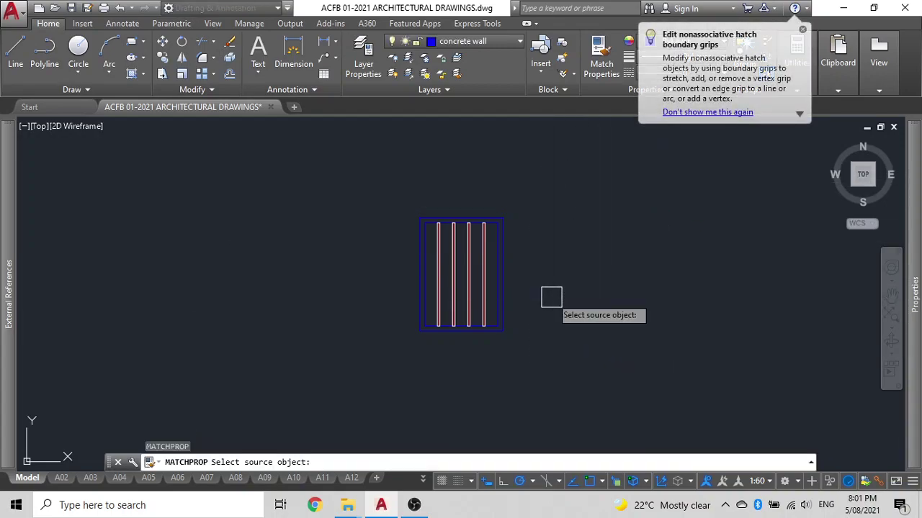
pyautogui.scroll(6, 551, 296)
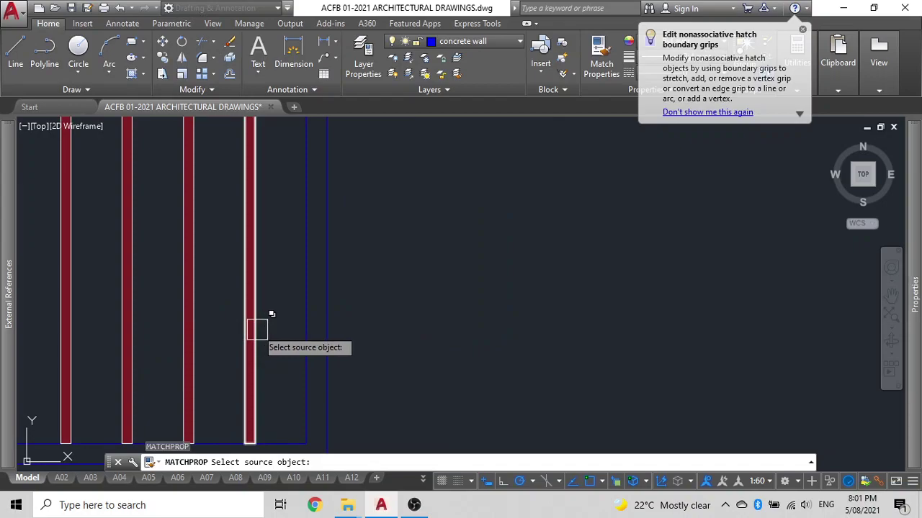
pyautogui.click(257, 329)
pyautogui.click(311, 380)
pyautogui.scroll(-6, 436, 310)
pyautogui.press('Escape')
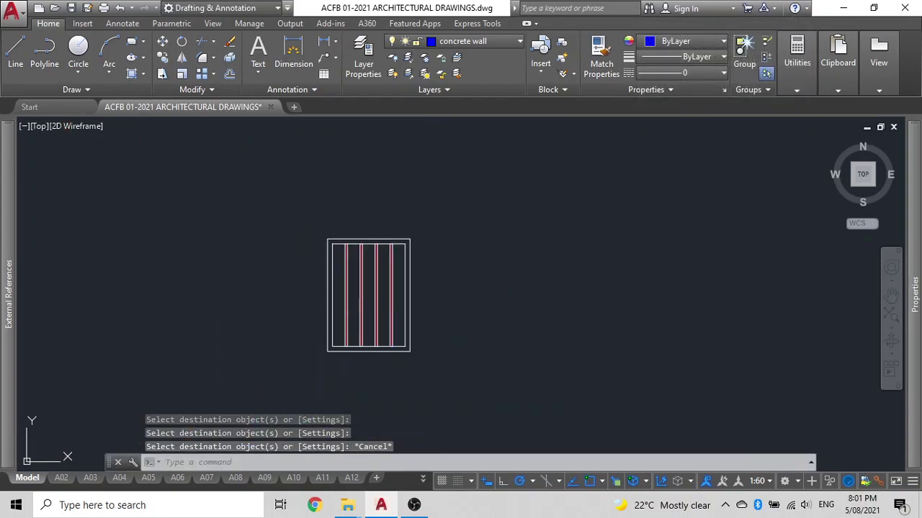
# Fill the panel frame with a solid hatch in colour 153,27,30
pyautogui.write('h')
pyautogui.press('Return')
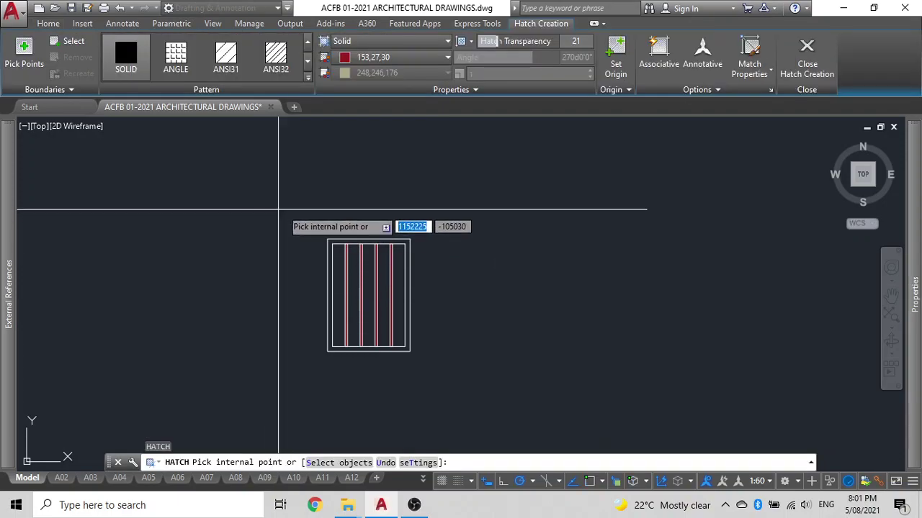
pyautogui.scroll(4, 329, 206)
pyautogui.click(325, 312)
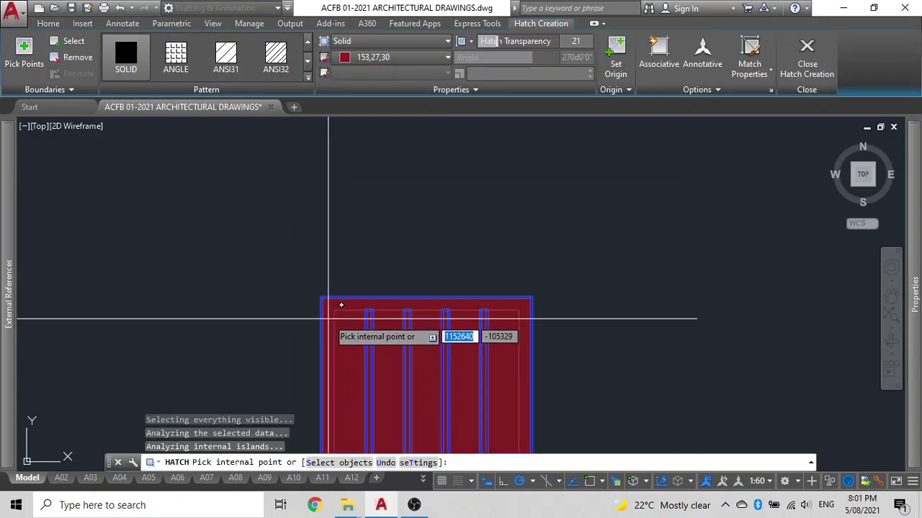
pyautogui.press('Escape')
# Trim the solid hatch away inside the inner rectangle, using the selected frame and baluster outlines as cutting edges
pyautogui.scroll(4, 315, 333)
pyautogui.click(360, 315)
pyautogui.click(335, 306)
pyautogui.moveTo(390, 278); pyautogui.dragTo(409, 158, button='middle')
pyautogui.click(420, 206)
pyautogui.click(403, 254)
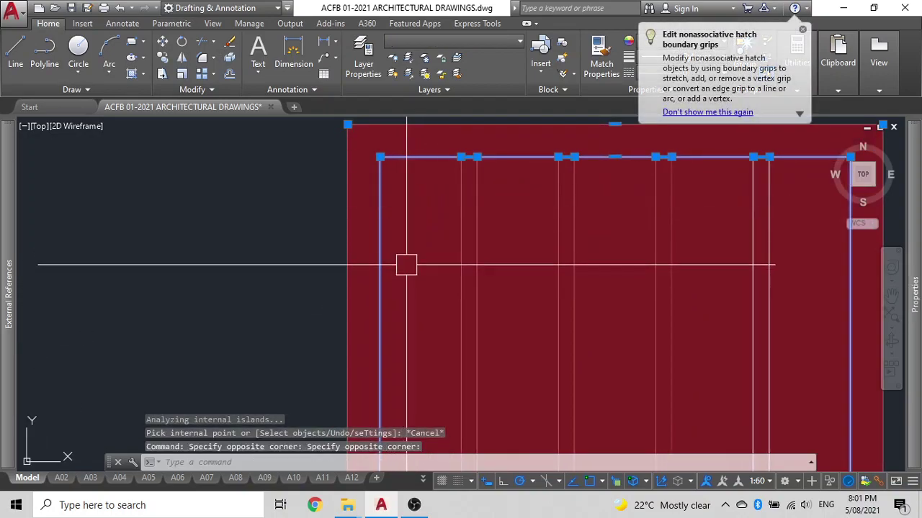
pyautogui.click(368, 196)
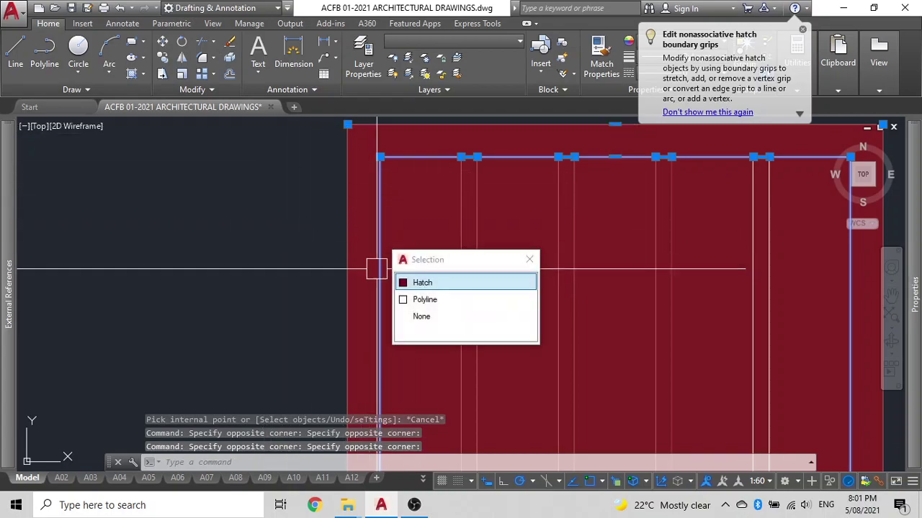
pyautogui.click(423, 283)
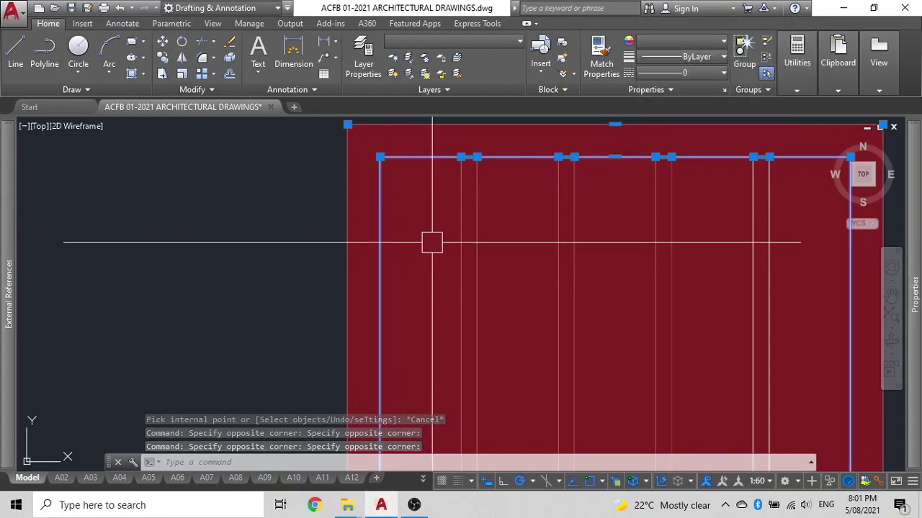
pyautogui.write('tr')
pyautogui.press('Return')
pyautogui.click(434, 263)
pyautogui.press('Escape')
pyautogui.scroll(-4, 324, 261)
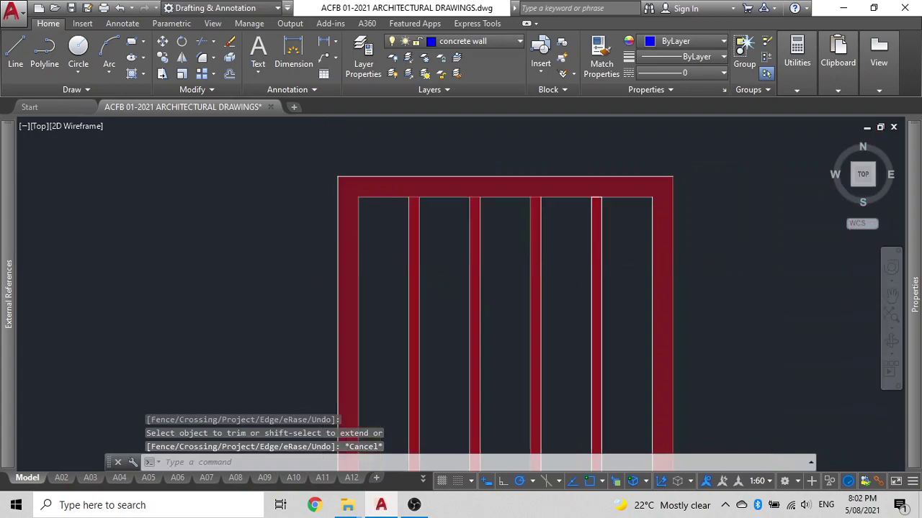
# Send the frame hatch to the back of the draw order
pyautogui.scroll(6, 334, 242)
pyautogui.click(358, 241)
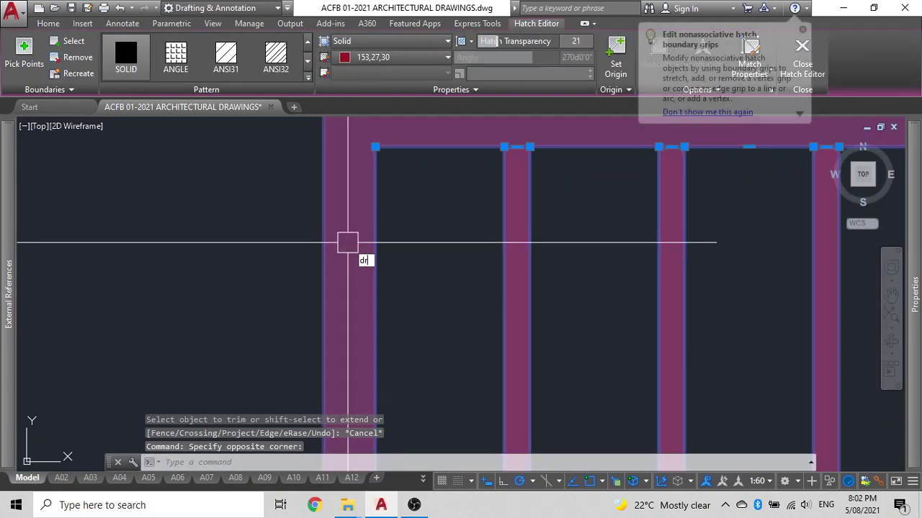
pyautogui.write('dr')
pyautogui.press('Return')
pyautogui.click(393, 318)
# Group the frame, its hatch and the four balusters into one panel
pyautogui.scroll(-5, 495, 249)
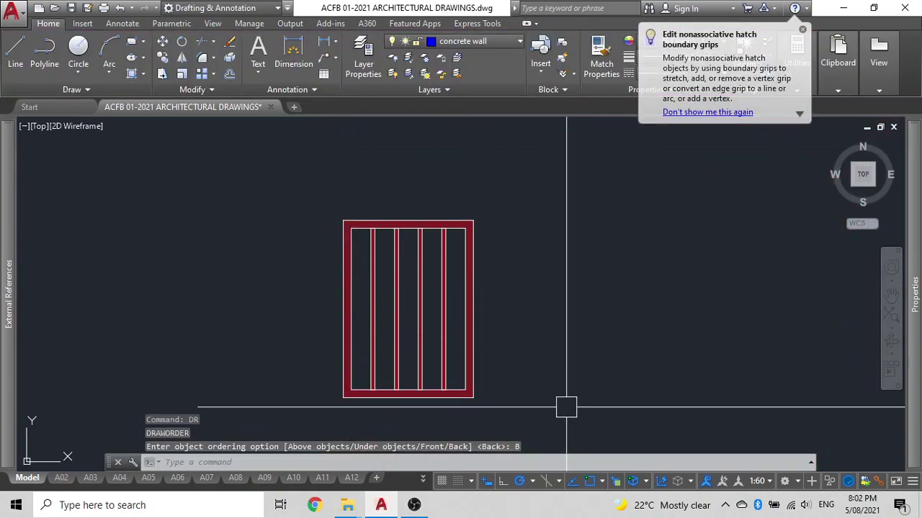
pyautogui.click(566, 440)
pyautogui.click(261, 185)
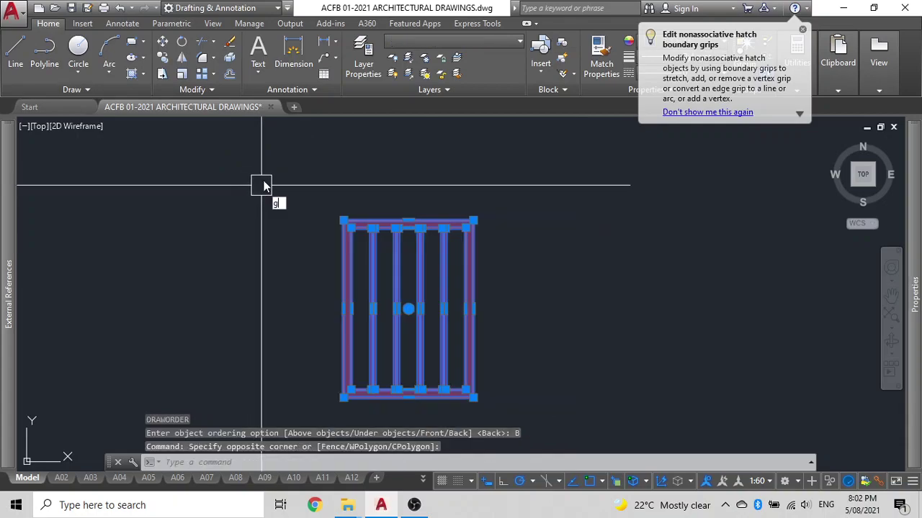
pyautogui.write('g')
pyautogui.press('Return')
# Move the grouped panel by its upper left corner to the upper right corner of the opening's left post
pyautogui.click(344, 244)
pyautogui.write(',')
pyautogui.press('Return')
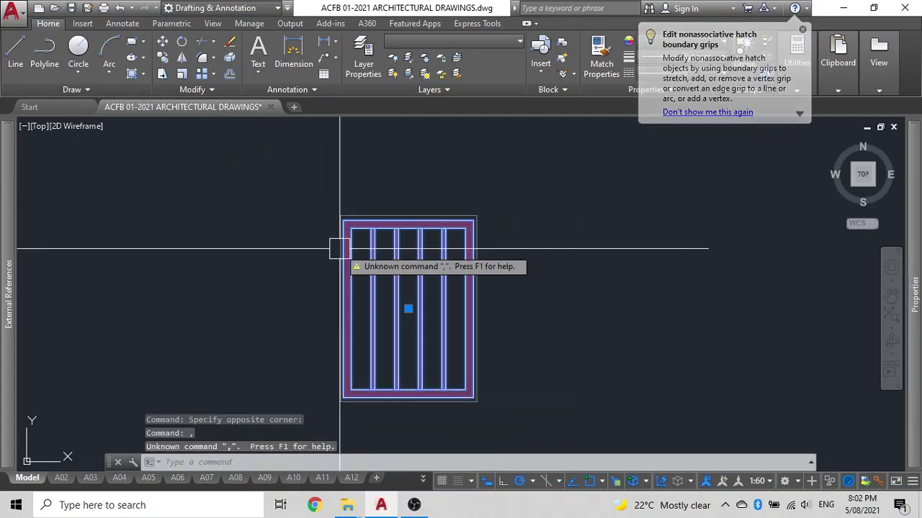
pyautogui.press('Escape')
pyautogui.click(341, 248)
pyautogui.write('m')
pyautogui.press('Return')
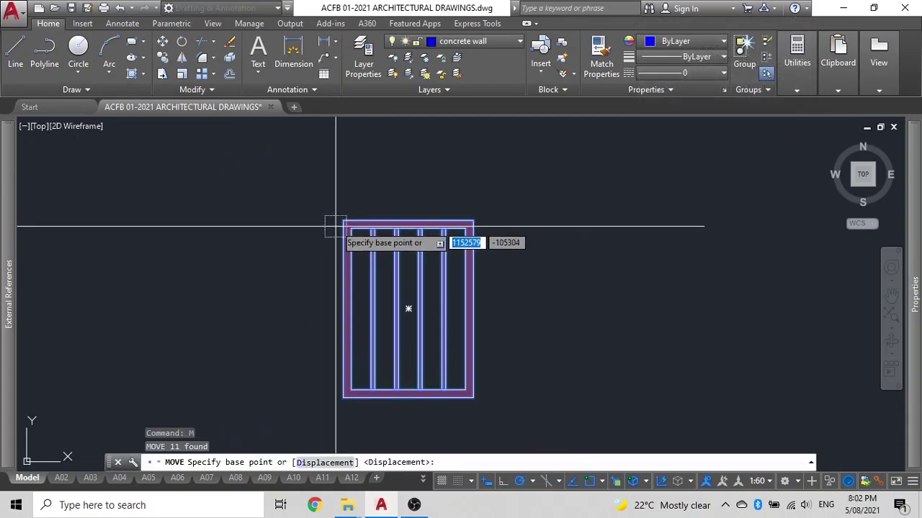
pyautogui.click(343, 219)
pyautogui.scroll(-3, 335, 274)
pyautogui.scroll(5, 353, 280)
pyautogui.moveTo(354, 436); pyautogui.dragTo(385, 152, button='middle')
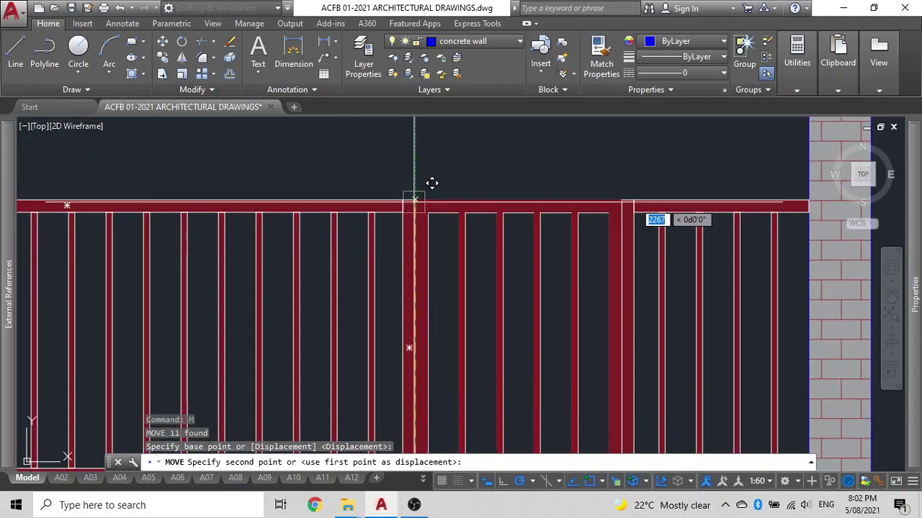
pyautogui.click(414, 201)
pyautogui.scroll(-5, 384, 235)
pyautogui.press('Escape')
pyautogui.scroll(2, 429, 381)
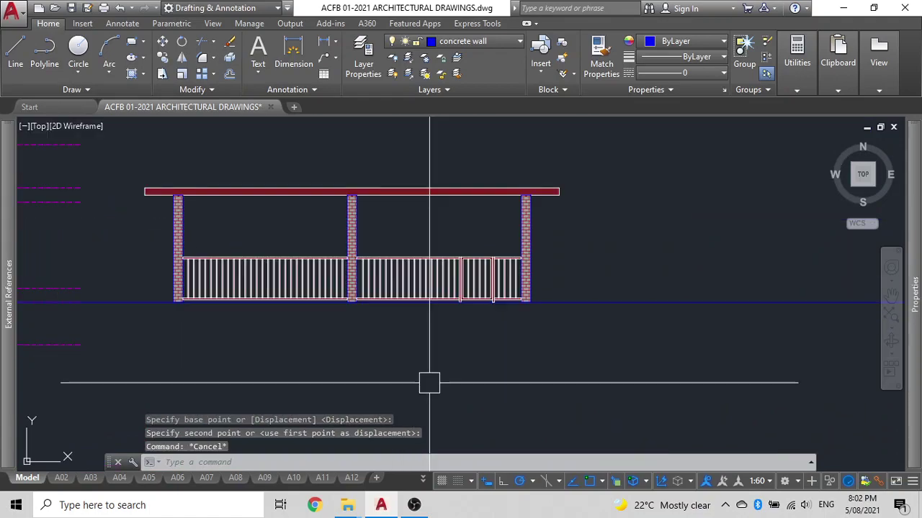
# Delete the blue base line beneath the porch and group the entire porch elevation
pyautogui.click(597, 303)
pyautogui.press('Delete')
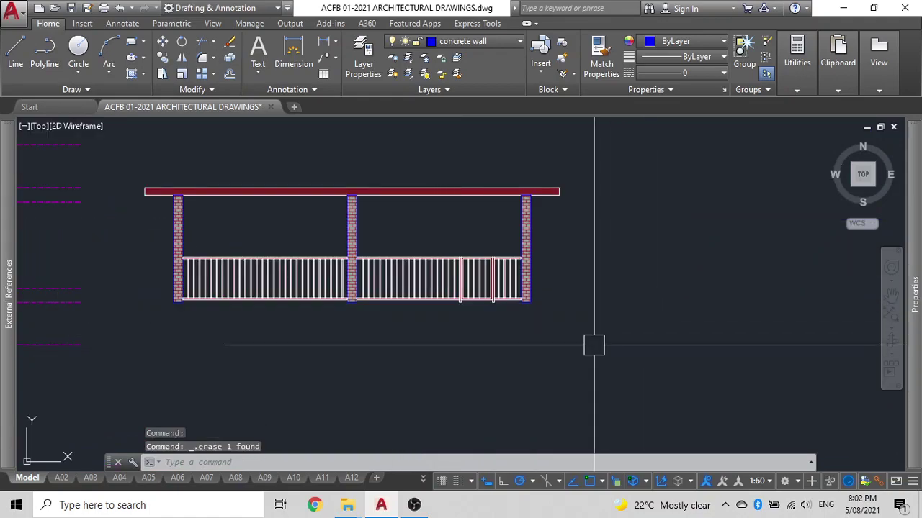
pyautogui.click(594, 339)
pyautogui.click(144, 173)
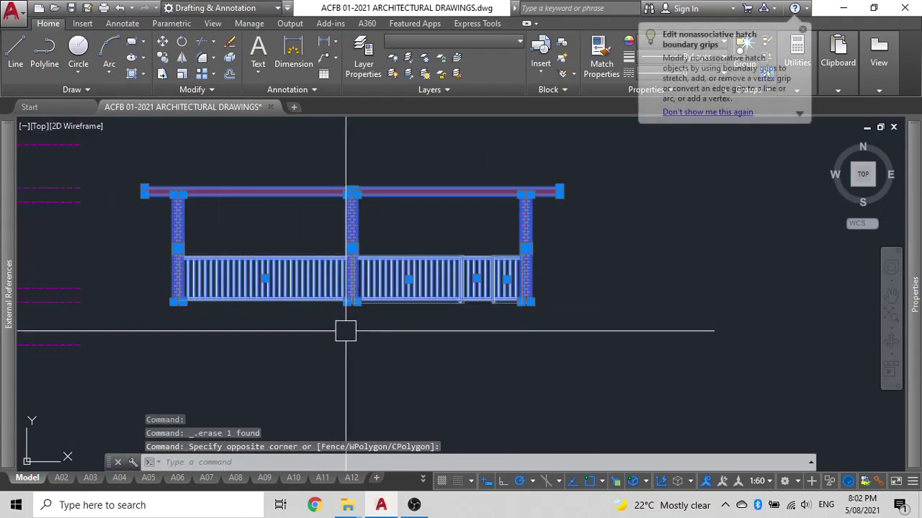
pyautogui.write('G')
pyautogui.press('Return')
# Move the porch group by the left brick post's lower left corner onto the left end of the house elevation's porch floor line
pyautogui.click(339, 273)
pyautogui.scroll(-2, 347, 362)
pyautogui.moveTo(348, 360); pyautogui.dragTo(437, 330, button='middle')
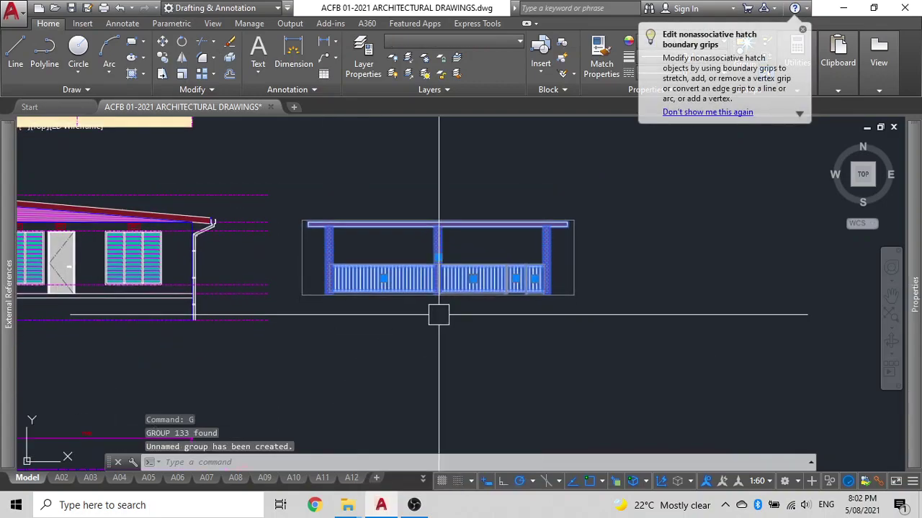
pyautogui.press('Return')
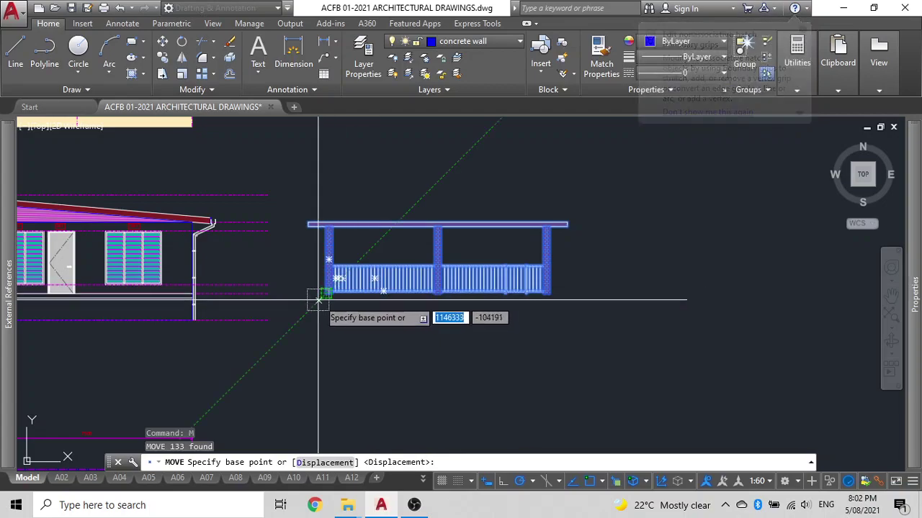
pyautogui.scroll(4, 326, 293)
pyautogui.click(326, 293)
pyautogui.scroll(-4, 327, 293)
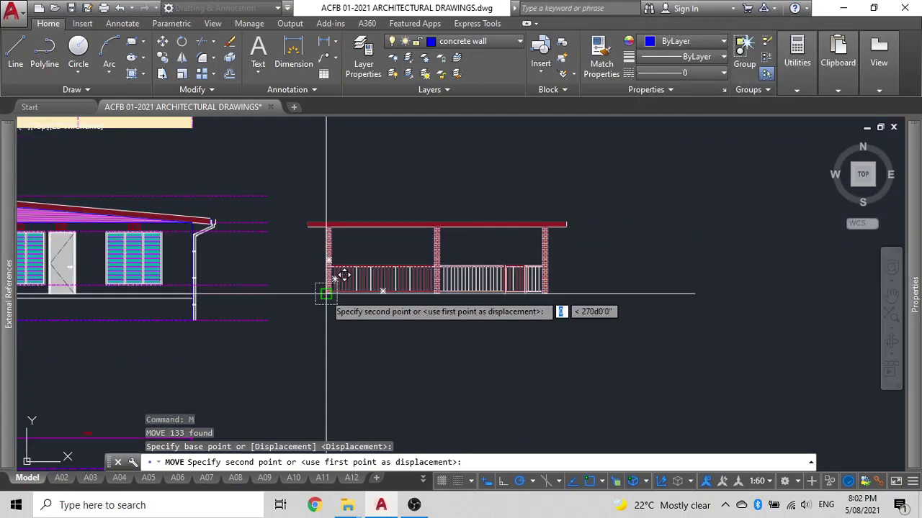
pyautogui.moveTo(326, 293); pyautogui.dragTo(629, 253, button='middle')
pyautogui.scroll(6, 273, 277)
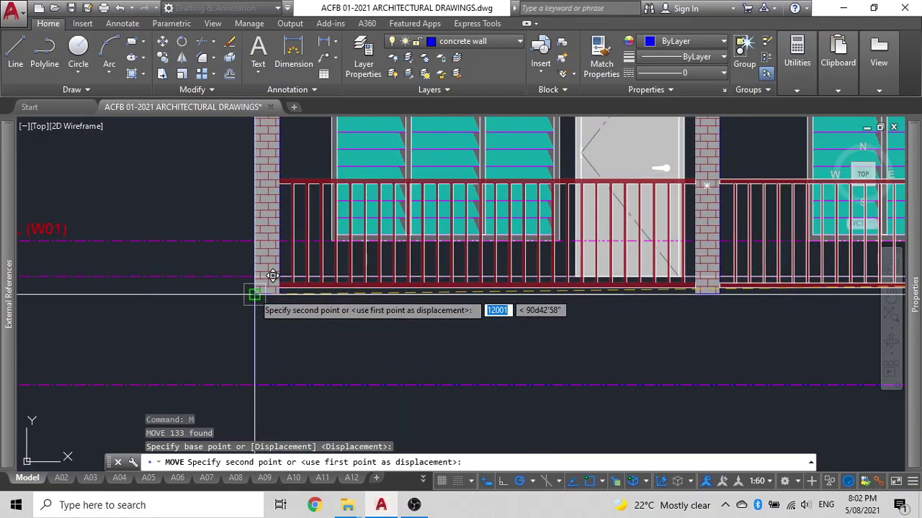
pyautogui.click(256, 293)
pyautogui.scroll(-5, 440, 252)
pyautogui.scroll(1, 520, 283)
pyautogui.scroll(10, 520, 282)
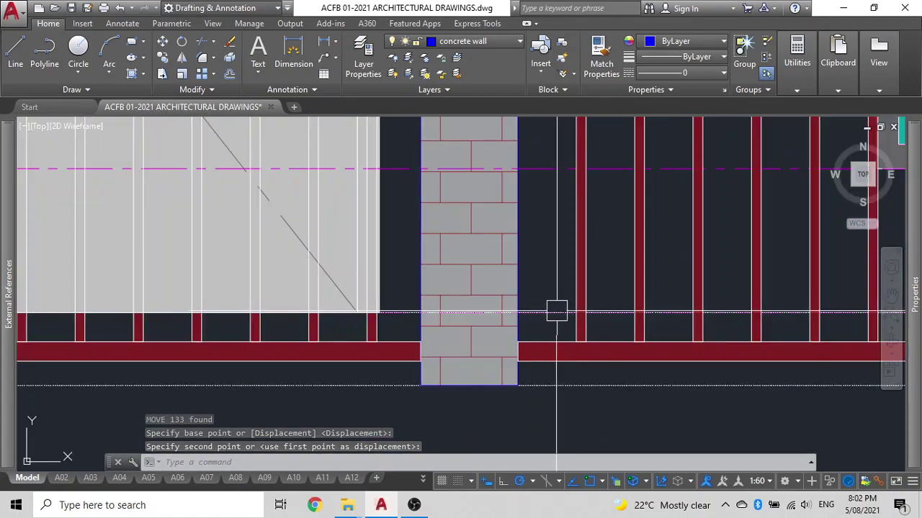
# Delete the extra line lying over the FFL grid line beside the middle brick post
pyautogui.click(556, 311)
pyautogui.click(605, 360)
pyautogui.press('Escape')
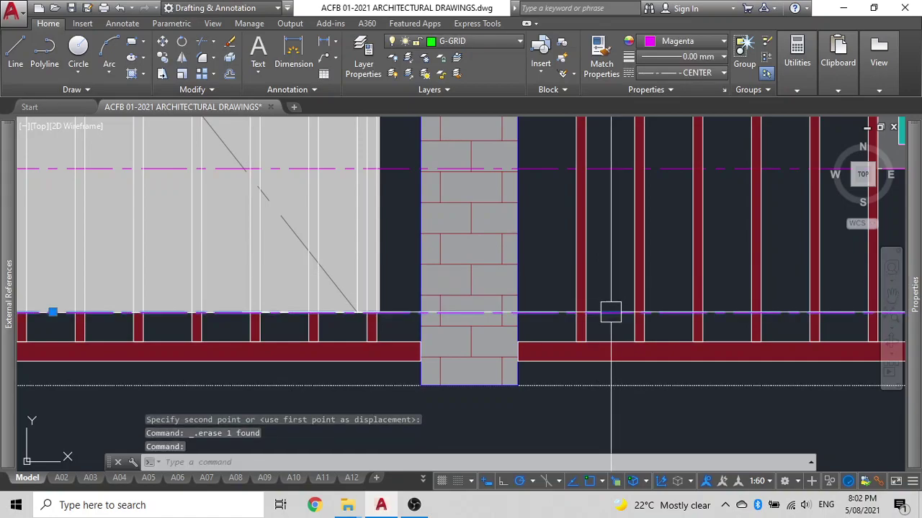
# Copy the "GL + 0.900M= FFL" level marker, line and label from the FFL line down to the left brick post's lower right corner
pyautogui.scroll(-6, 610, 312)
pyautogui.moveTo(214, 359); pyautogui.dragTo(568, 350, button='middle')
pyautogui.press('Escape')
pyautogui.moveTo(395, 338); pyautogui.dragTo(660, 308, button='middle')
pyautogui.click(404, 310)
pyautogui.click(181, 254)
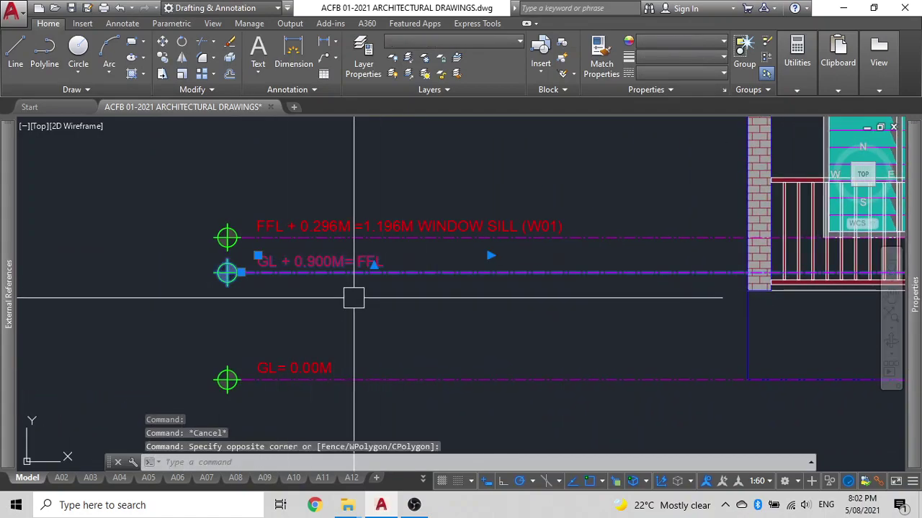
pyautogui.write('co')
pyautogui.press('Return')
pyautogui.moveTo(544, 299); pyautogui.dragTo(304, 295, button='middle')
pyautogui.scroll(2, 556, 279)
pyautogui.click(515, 260)
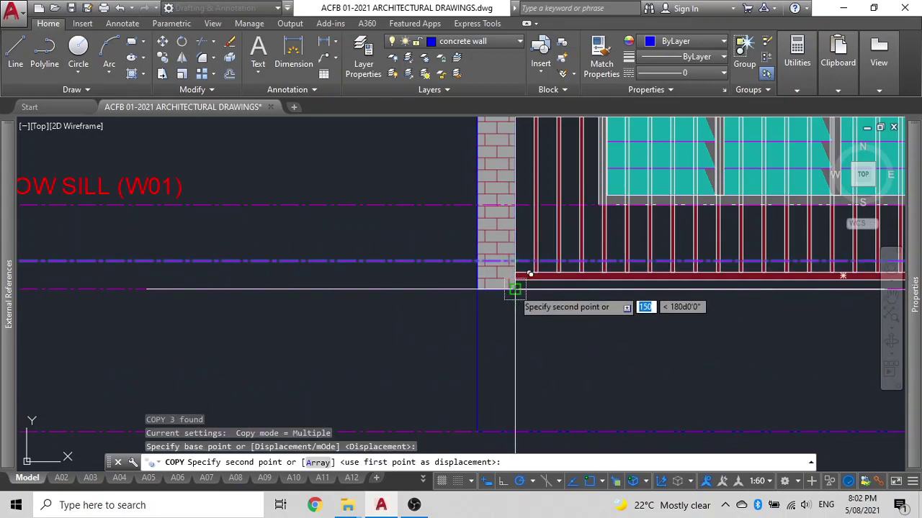
pyautogui.click(515, 289)
pyautogui.scroll(-2, 450, 325)
pyautogui.moveTo(454, 327); pyautogui.dragTo(641, 291, button='middle')
pyautogui.scroll(3, 180, 261)
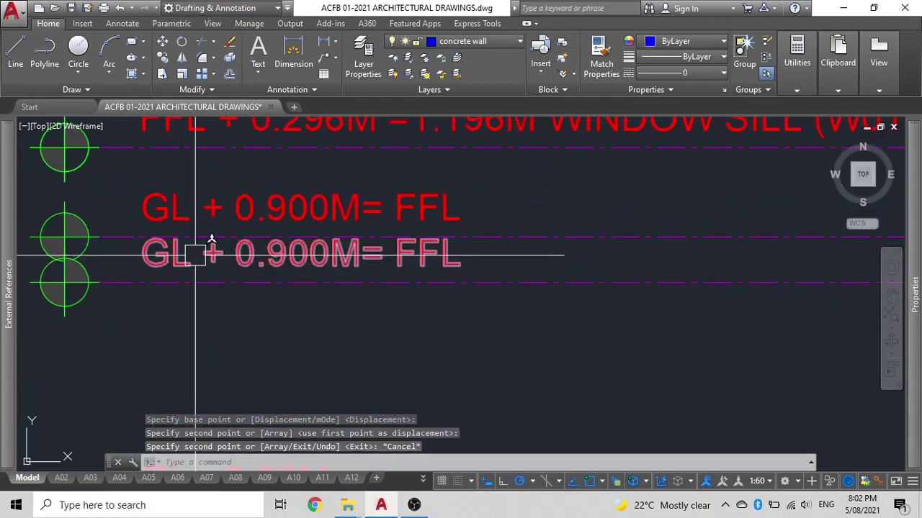
pyautogui.press('Escape')
# Move the original and copied "GL + 0.900M= FFL" labels slightly down, closer to their level lines
pyautogui.click(389, 187)
pyautogui.click(385, 211)
pyautogui.write('m')
pyautogui.press('Return')
pyautogui.click(491, 329)
pyautogui.click(489, 343)
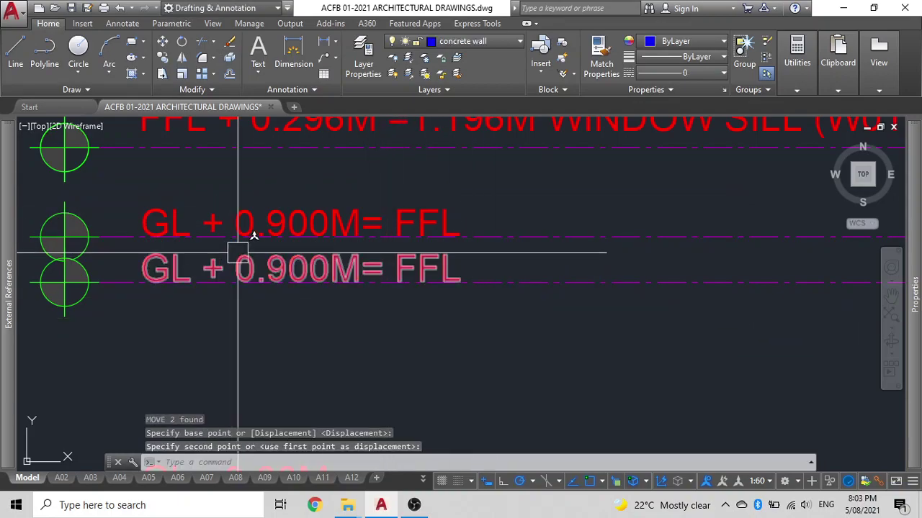
# Change the copied level label's text to "FFL 0.050M= RPOCH FFL"
pyautogui.click(285, 263)
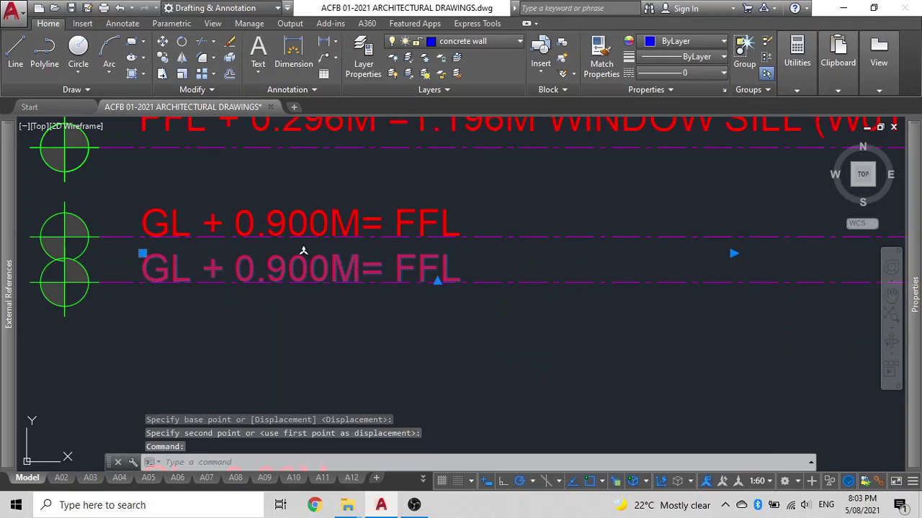
pyautogui.doubleClick(303, 250)
pyautogui.doubleClick(186, 266)
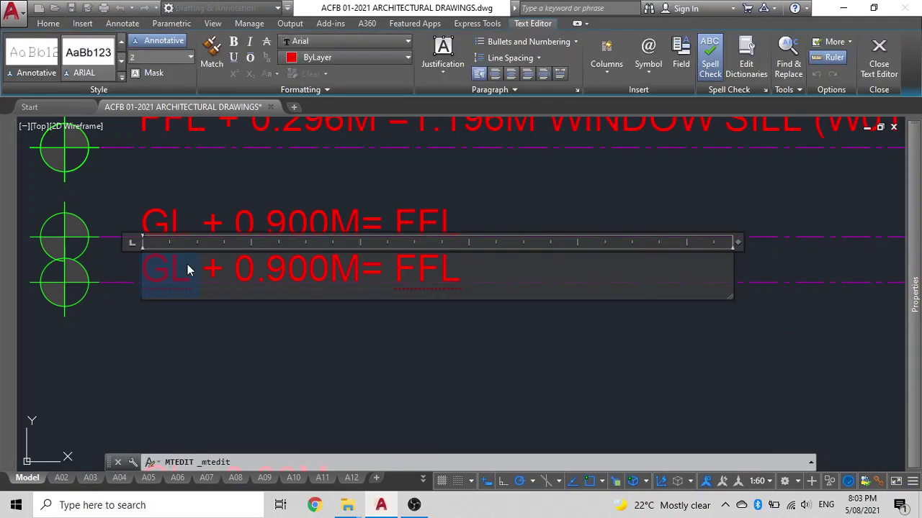
pyautogui.click(192, 271)
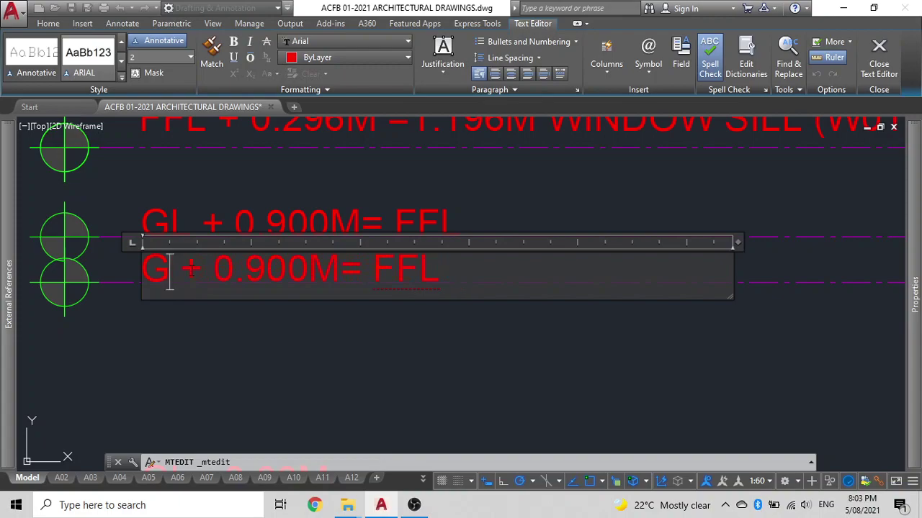
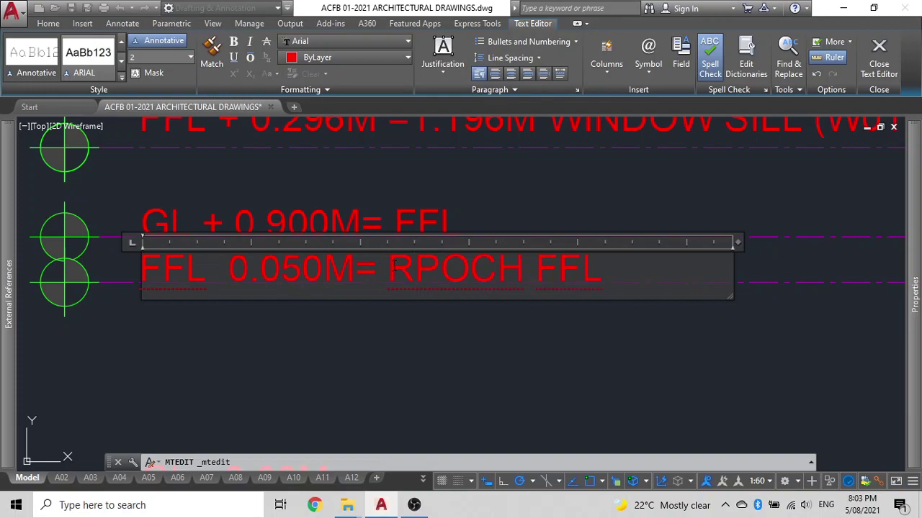
pyautogui.click(401, 334)
pyautogui.scroll(-4, 399, 325)
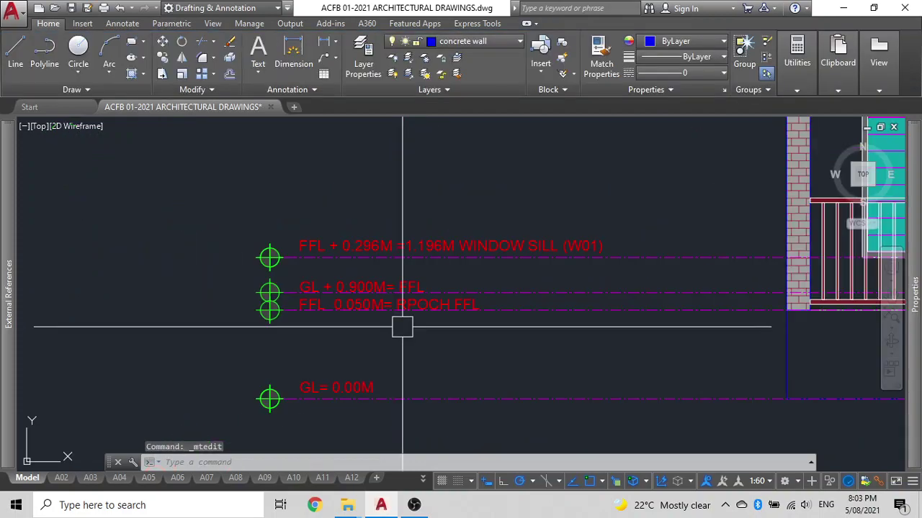
# Add the minus sign and correct the porch level value so the label reads "FFL - 0.150M= RPOCH FFL"
pyautogui.scroll(6, 338, 306)
pyautogui.doubleClick(349, 315)
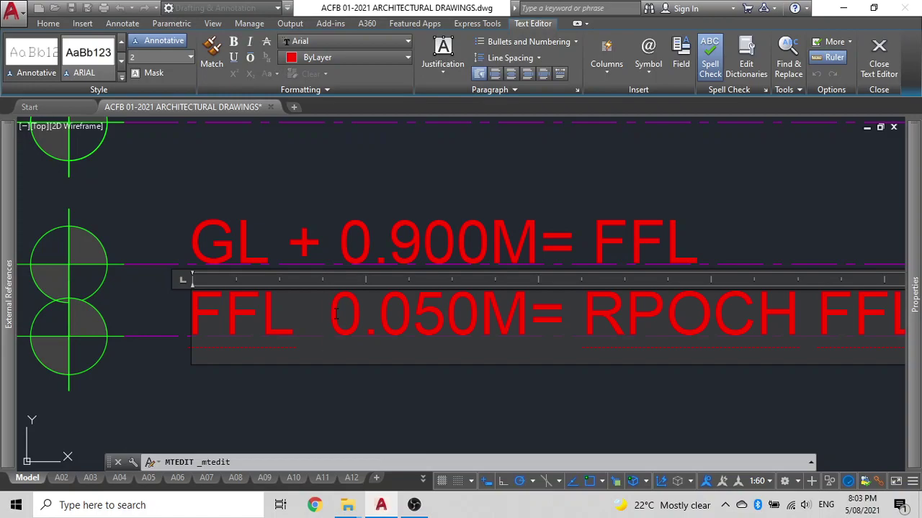
pyautogui.write('-')
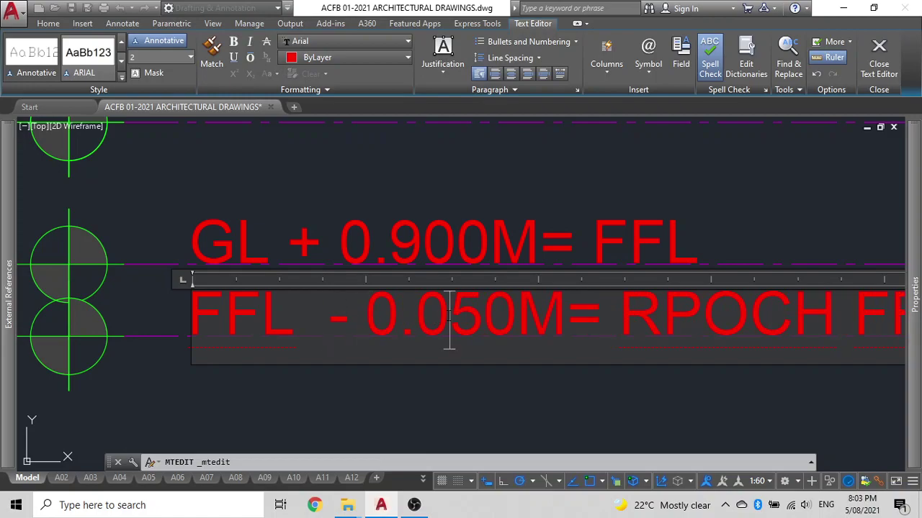
pyautogui.press('BackSpace')
pyautogui.write('1')
pyautogui.click(465, 370)
pyautogui.scroll(-10, 465, 370)
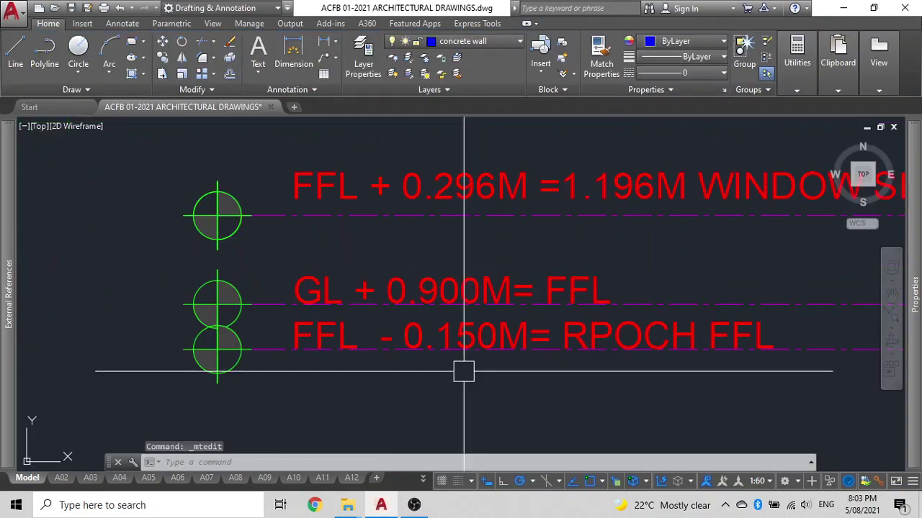
pyautogui.moveTo(592, 368); pyautogui.dragTo(394, 359, button='middle')
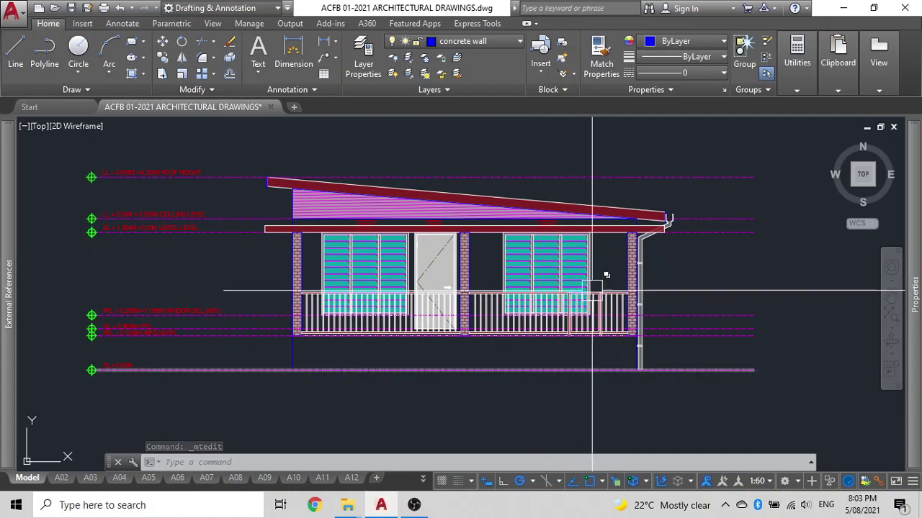
pyautogui.scroll(2, 459, 234)
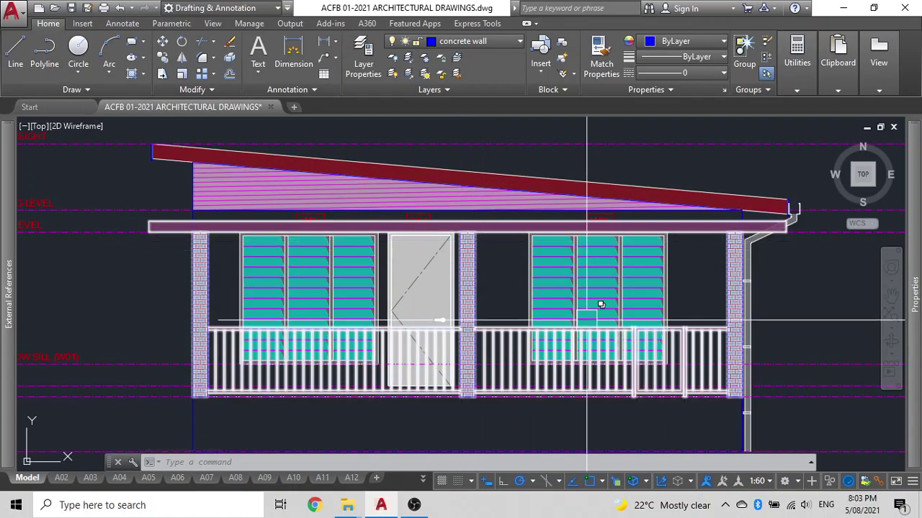
# Bring the two W01 tags and the D01 tag above the windows and door to the front of the draw order
pyautogui.scroll(5, 317, 230)
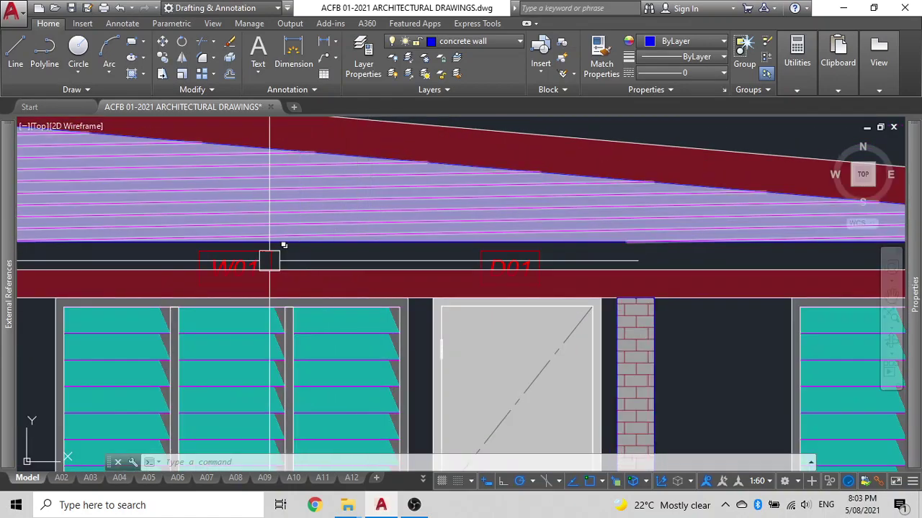
pyautogui.click(250, 255)
pyautogui.scroll(-2, 446, 260)
pyautogui.scroll(4, 562, 255)
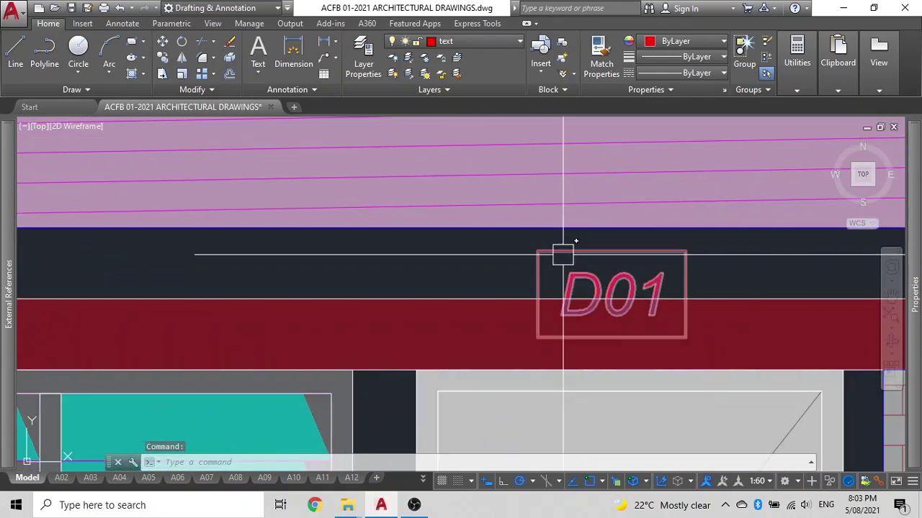
pyautogui.click(561, 255)
pyautogui.scroll(-6, 558, 260)
pyautogui.moveTo(666, 259); pyautogui.dragTo(561, 246, button='middle')
pyautogui.scroll(4, 749, 243)
pyautogui.click(759, 250)
pyautogui.scroll(-6, 759, 250)
pyautogui.moveTo(759, 249); pyautogui.dragTo(678, 273, button='middle')
pyautogui.moveTo(610, 416); pyautogui.dragTo(623, 255, button='middle')
pyautogui.moveTo(324, 367); pyautogui.dragTo(408, 415, button='middle')
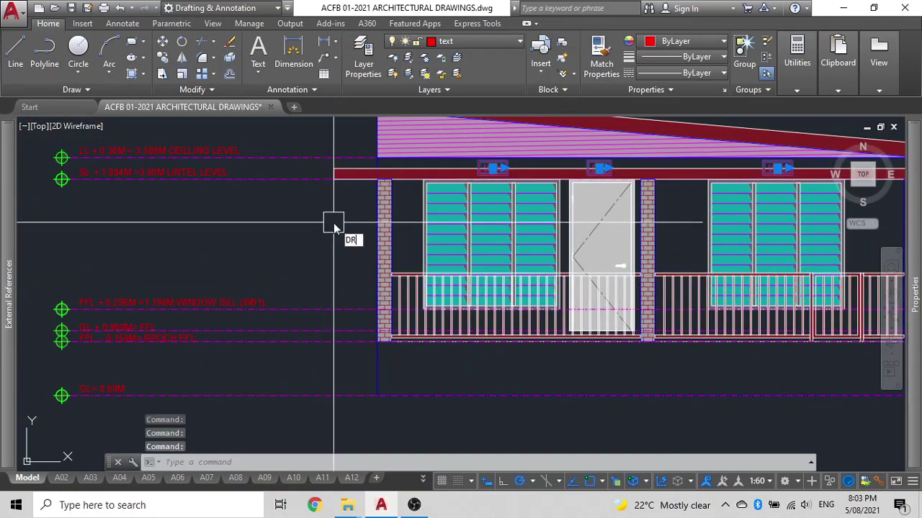
pyautogui.press('Return')
pyautogui.click(388, 285)
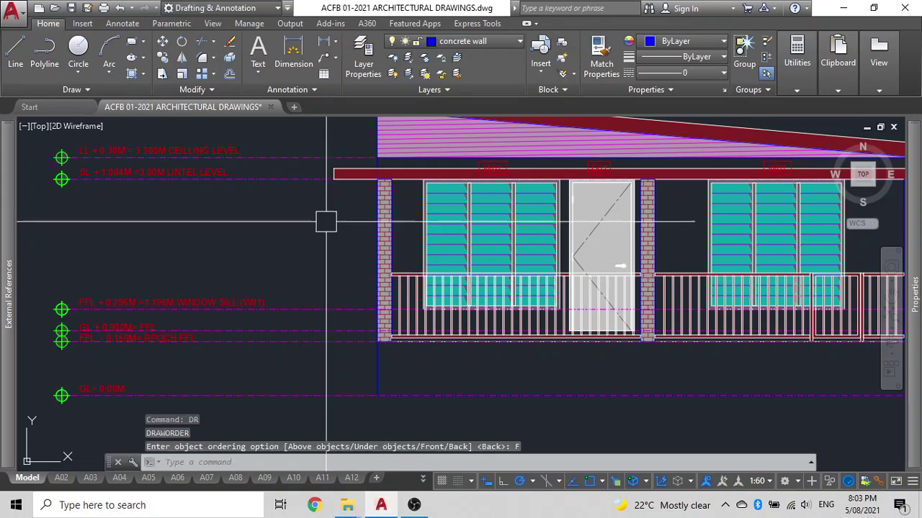
# Change the draw order of the porch beam, posts and railing so they sit behind the W01 and D01 tags
pyautogui.click(339, 166)
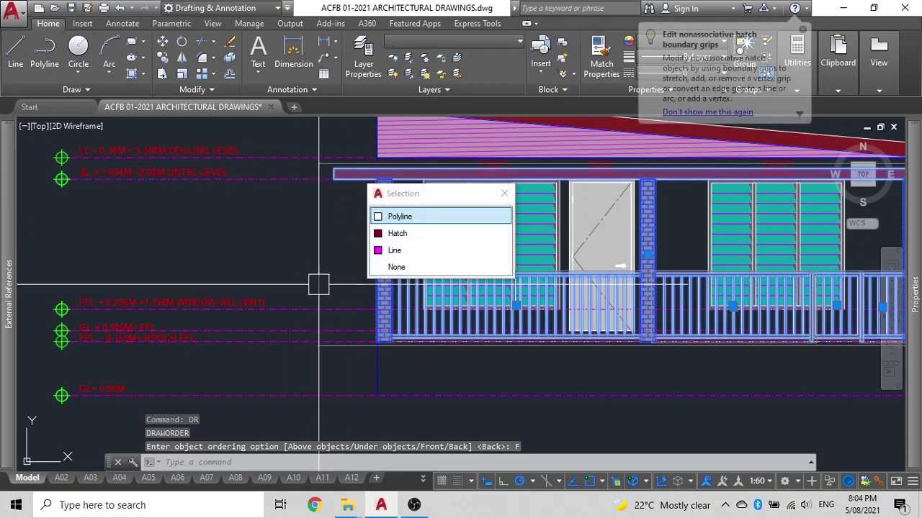
pyautogui.moveTo(276, 267); pyautogui.dragTo(249, 268, button='middle')
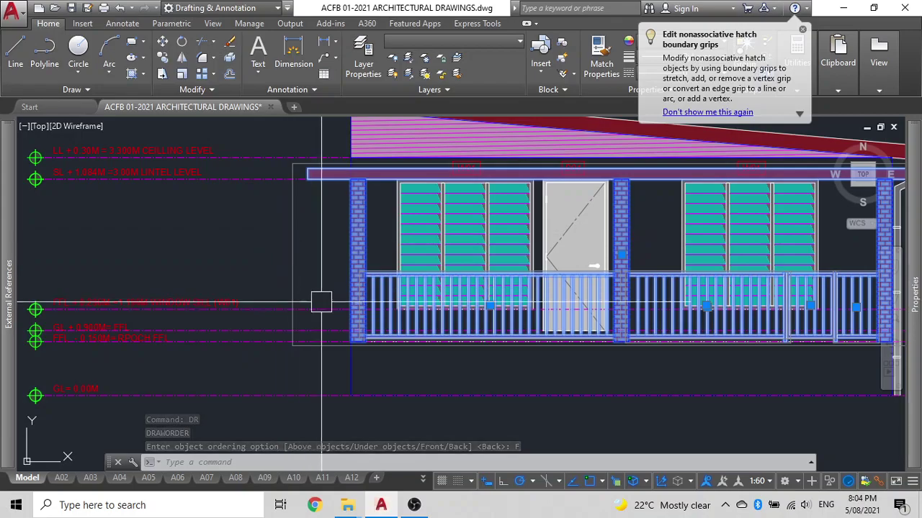
pyautogui.moveTo(498, 353); pyautogui.dragTo(477, 360, button='middle')
pyautogui.write('dr')
pyautogui.press('Return')
pyautogui.write('f')
pyautogui.press('Return')
pyautogui.press('Escape')
pyautogui.moveTo(626, 233); pyautogui.dragTo(504, 234, button='middle')
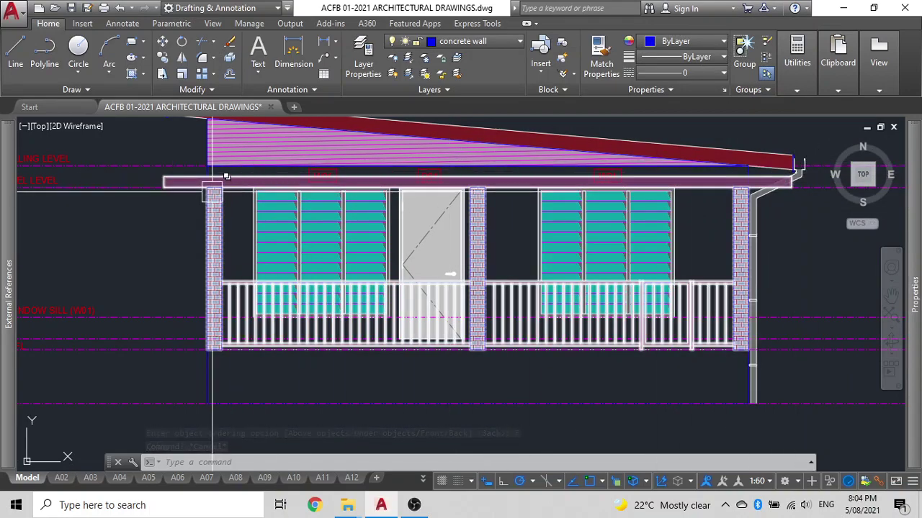
# Try to stretch the lower edge of the gable cladding hatch down to the top of the porch beam
pyautogui.scroll(3, 272, 153)
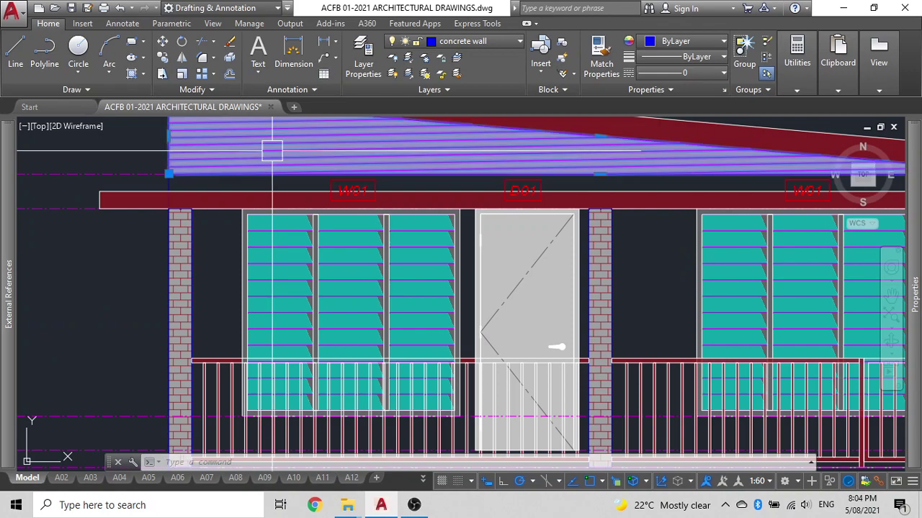
pyautogui.click(278, 157)
pyautogui.click(600, 174)
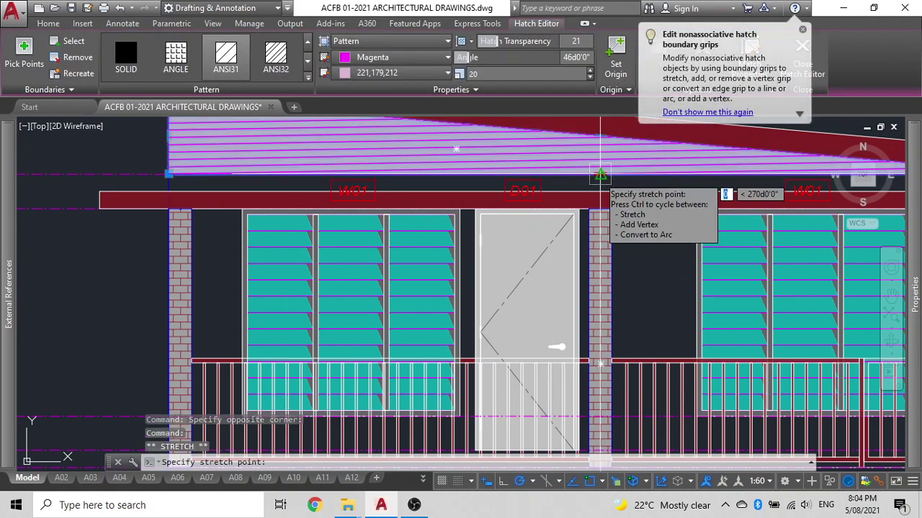
pyautogui.click(600, 191)
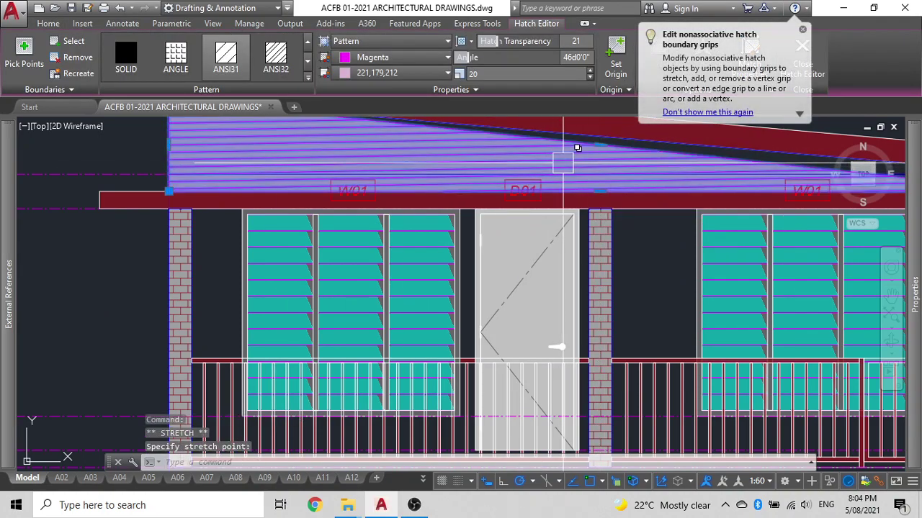
pyautogui.press('Escape')
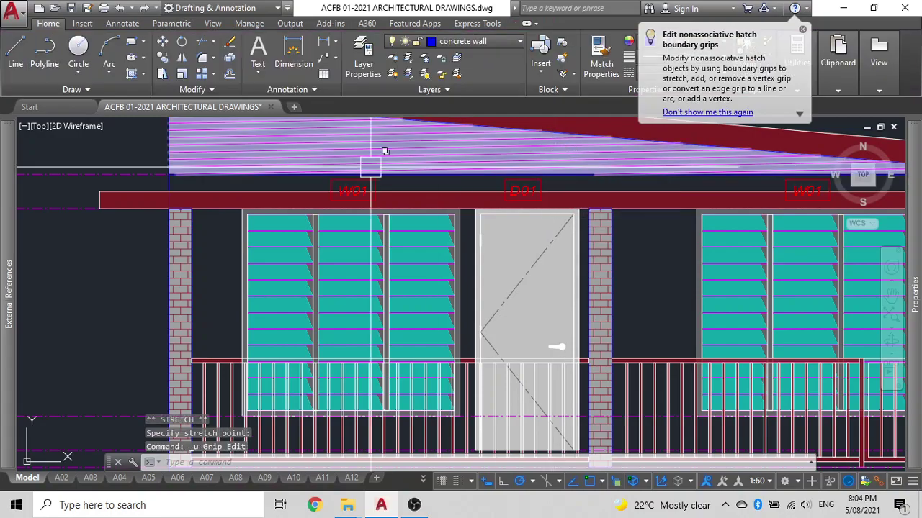
pyautogui.hotkey('ctrl', 'z')
pyautogui.click(186, 162)
pyautogui.moveTo(170, 175)
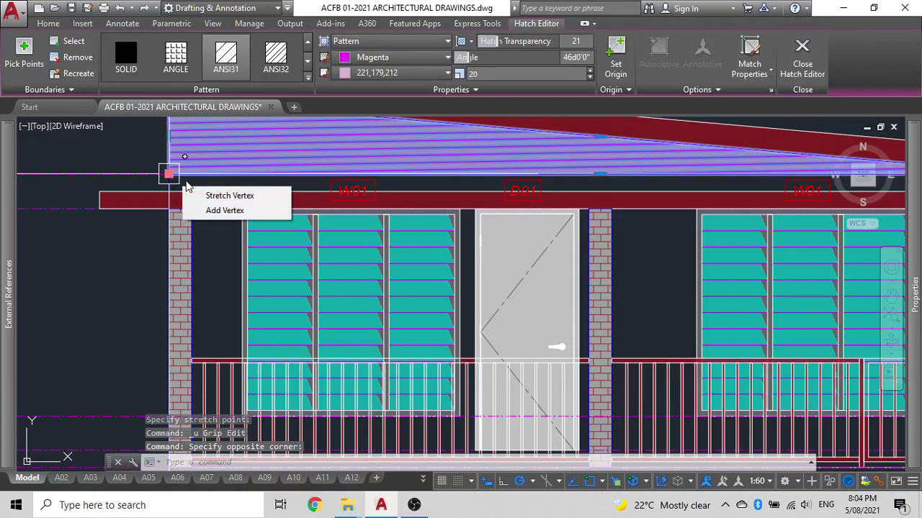
pyautogui.scroll(-8, 195, 184)
pyautogui.press('Escape')
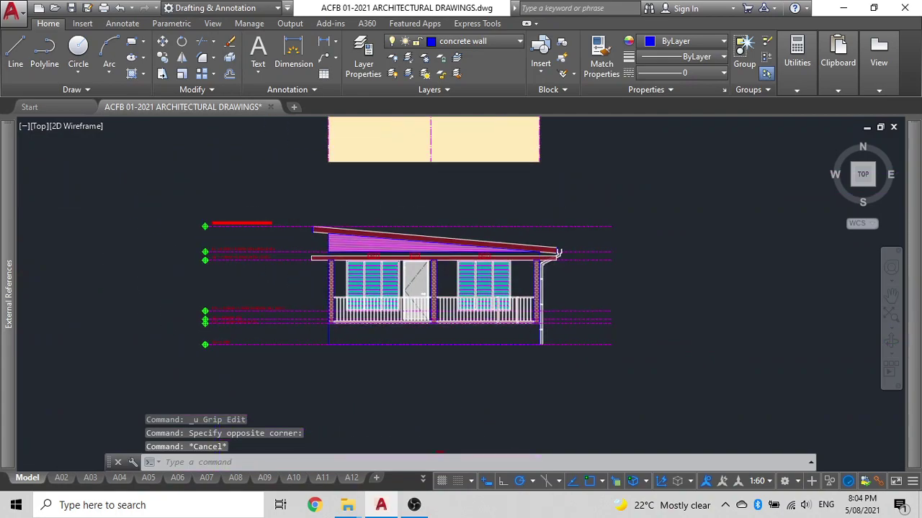
# Move the cream wall fill and its three grid lines onto the elevation, placing the fill's lower right corner at the wall's ground-level corner
pyautogui.moveTo(443, 117); pyautogui.dragTo(478, 290, button='middle')
pyautogui.click(613, 318)
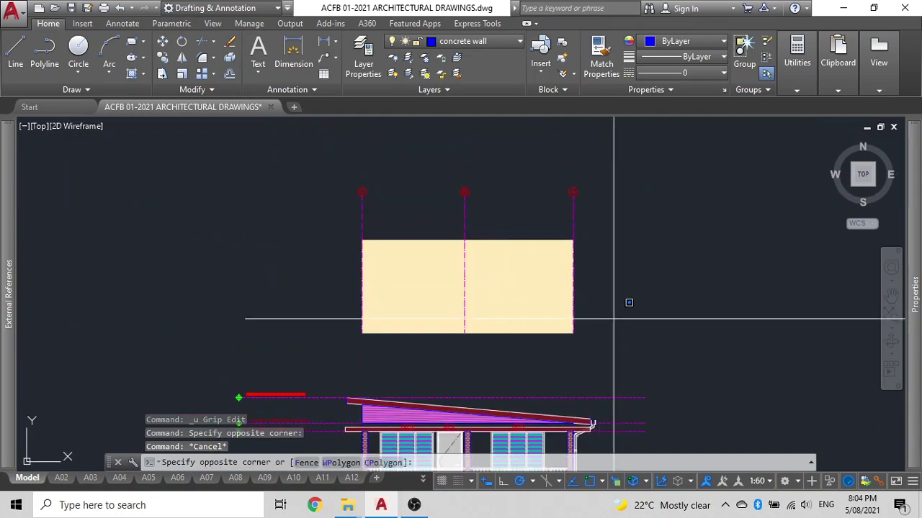
pyautogui.click(303, 162)
pyautogui.write('m')
pyautogui.press('Return')
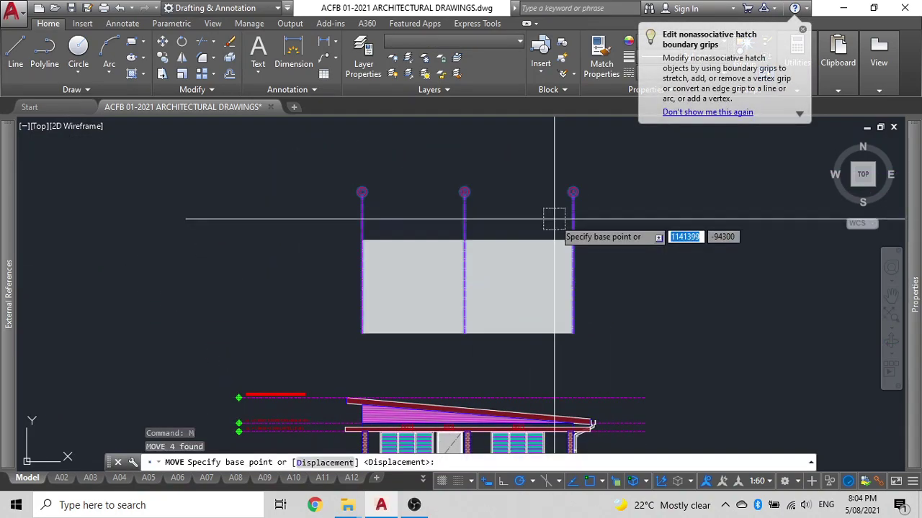
pyautogui.click(573, 333)
pyautogui.moveTo(573, 333)
pyautogui.mouseDown(button='middle')
pyautogui.moveTo(538, 243)
pyautogui.moveTo(525, 136)
pyautogui.mouseUp(button='middle')
pyautogui.scroll(6, 524, 297)
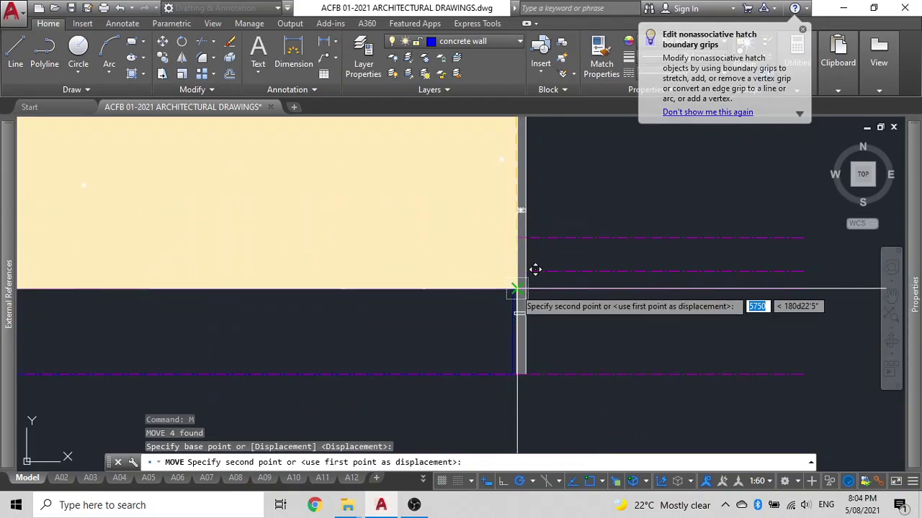
pyautogui.click(511, 376)
pyautogui.scroll(-5, 597, 312)
pyautogui.press('Escape')
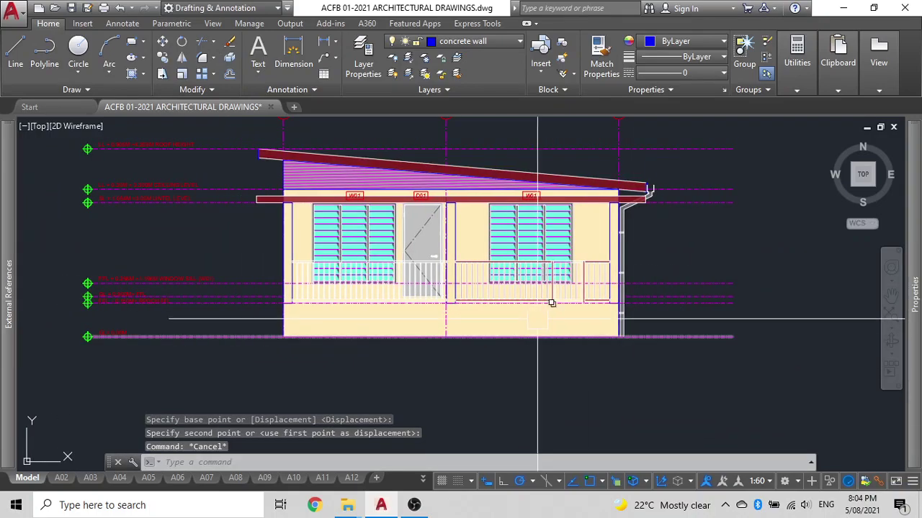
# Send the cream wall hatch to the back of the draw order
pyautogui.scroll(5, 527, 321)
pyautogui.click(529, 321)
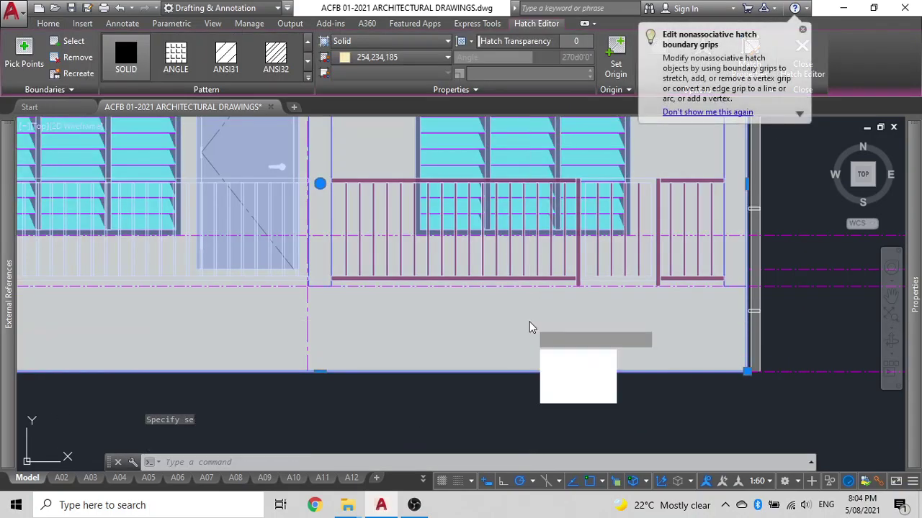
pyautogui.write('dr')
pyautogui.press('Return')
pyautogui.click(563, 398)
pyautogui.scroll(-5, 540, 302)
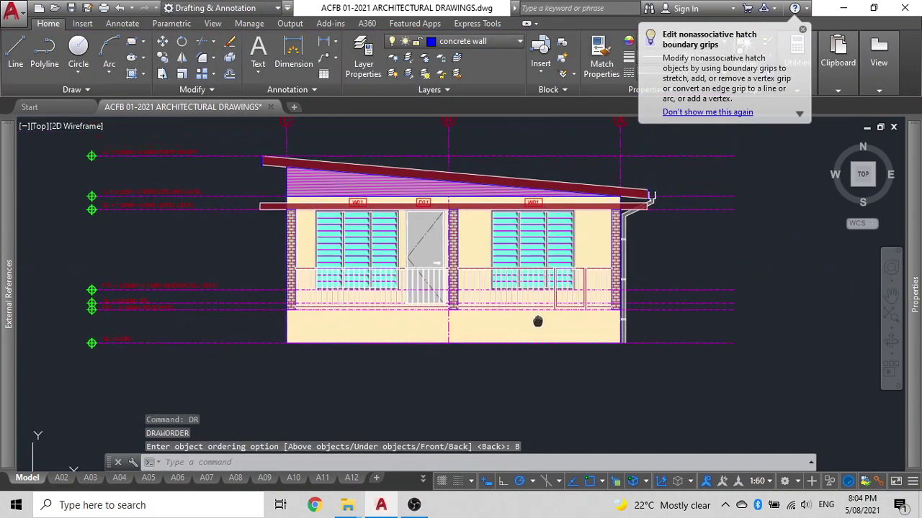
pyautogui.scroll(-2, 541, 220)
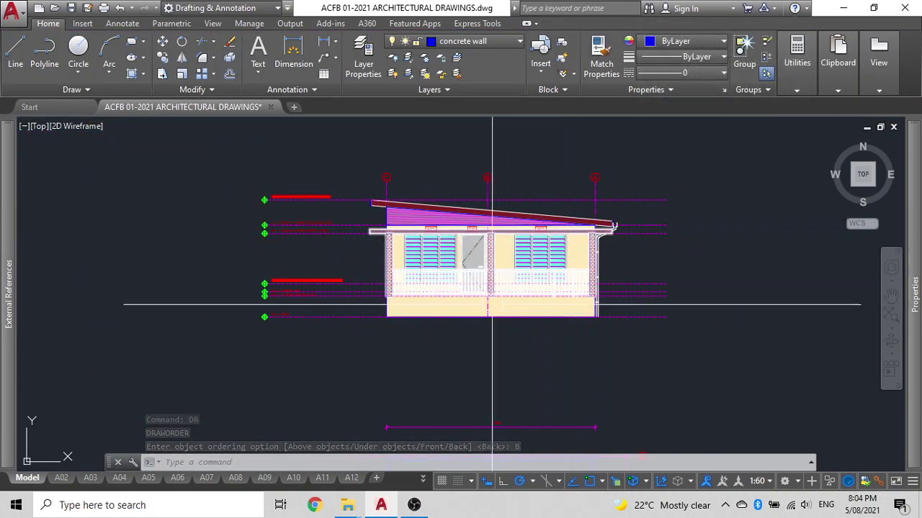
pyautogui.scroll(5, 432, 295)
pyautogui.scroll(-4, 409, 268)
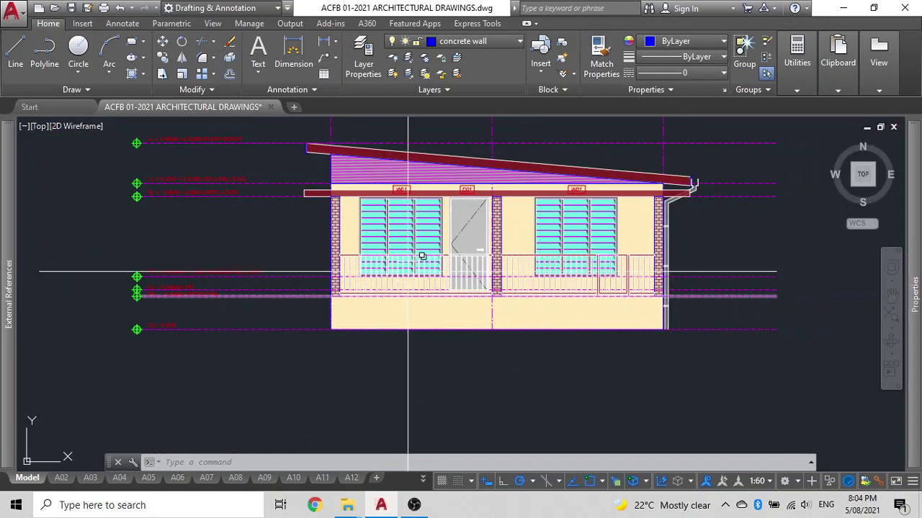
# Send both louvre windows, the door and the wall hatch to the back so they sit behind the porch railing
pyautogui.scroll(4, 409, 267)
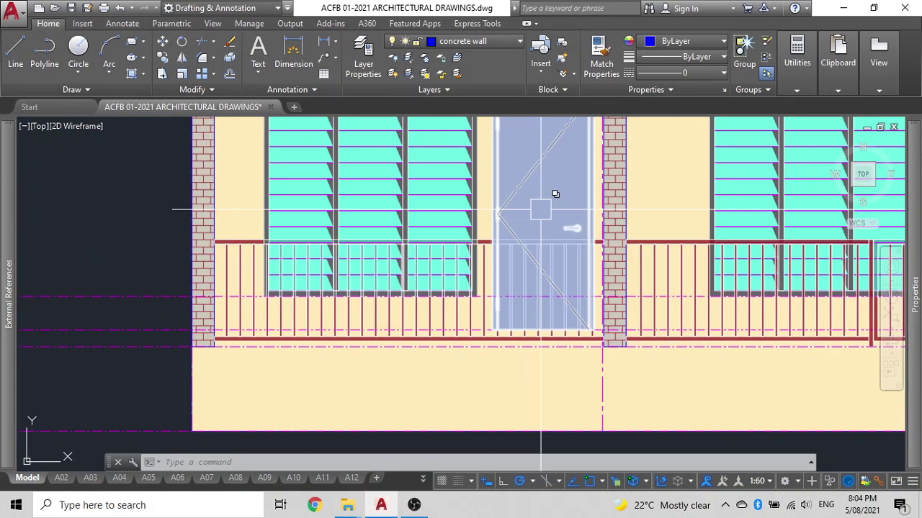
pyautogui.click(524, 206)
pyautogui.click(597, 257)
pyautogui.click(417, 199)
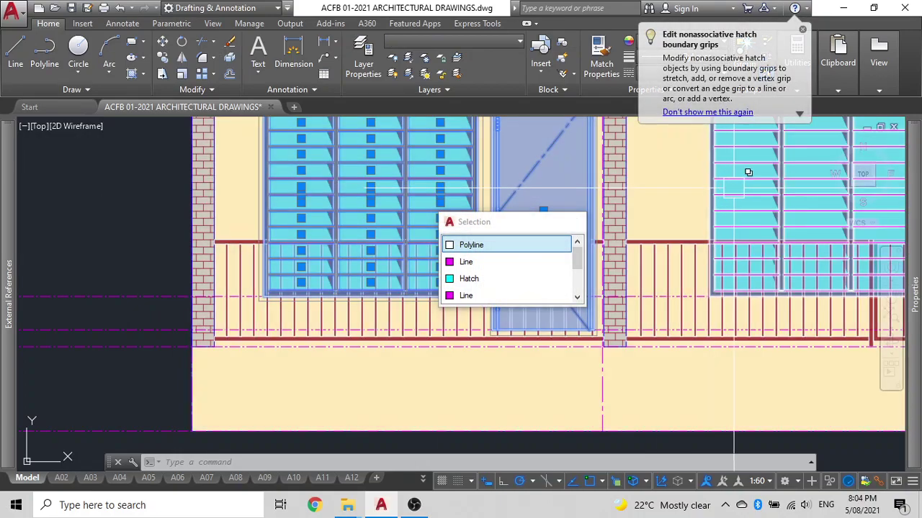
pyautogui.click(735, 189)
pyautogui.click(658, 186)
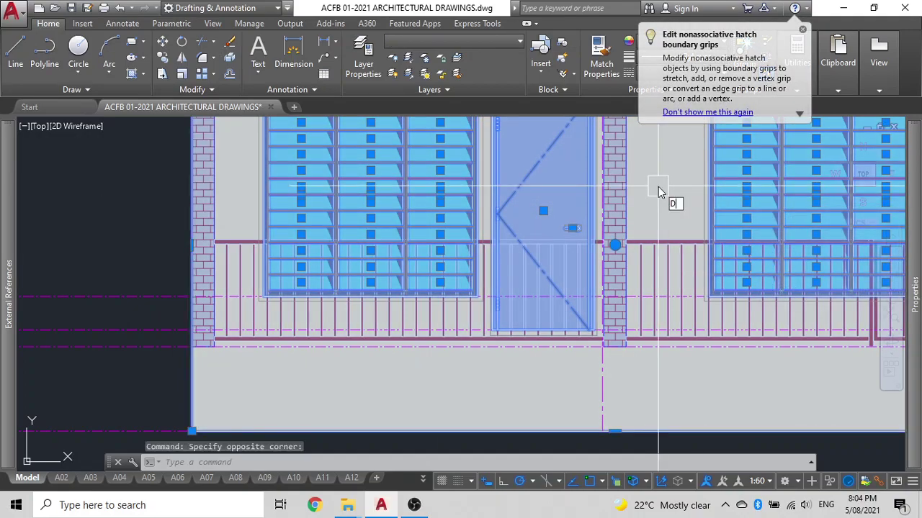
pyautogui.write('DR')
pyautogui.press('Return')
pyautogui.write('B')
pyautogui.press('Return')
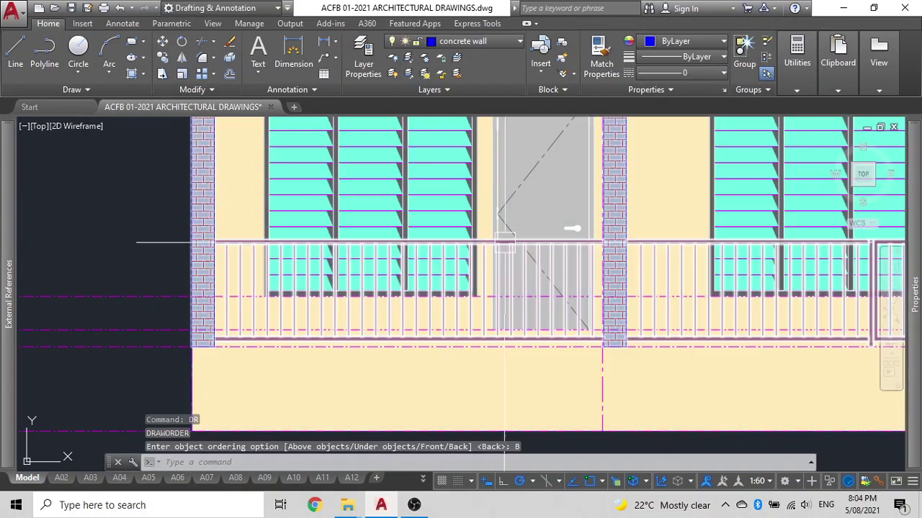
# Draw a rectangle beneath the railing gate, from the left gate post's base down to the ground line below the right gate post
pyautogui.scroll(-5, 532, 319)
pyautogui.scroll(5, 621, 346)
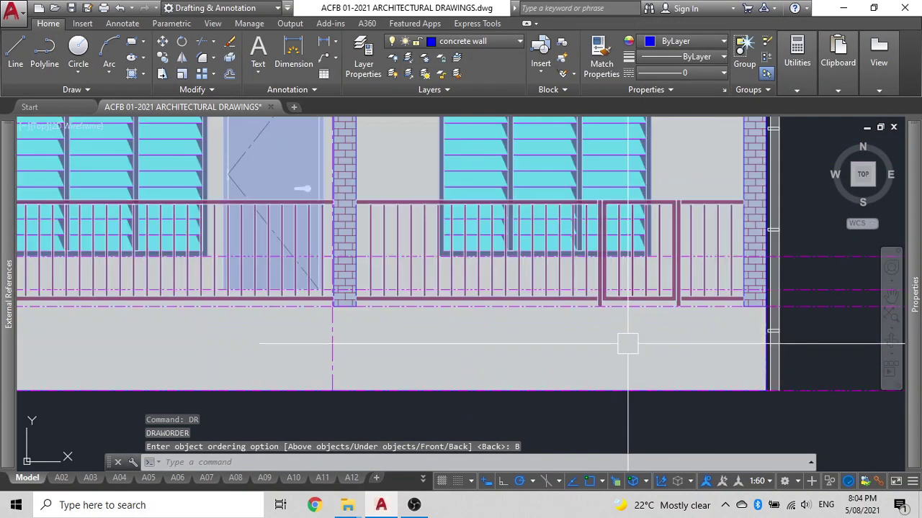
pyautogui.write('R')
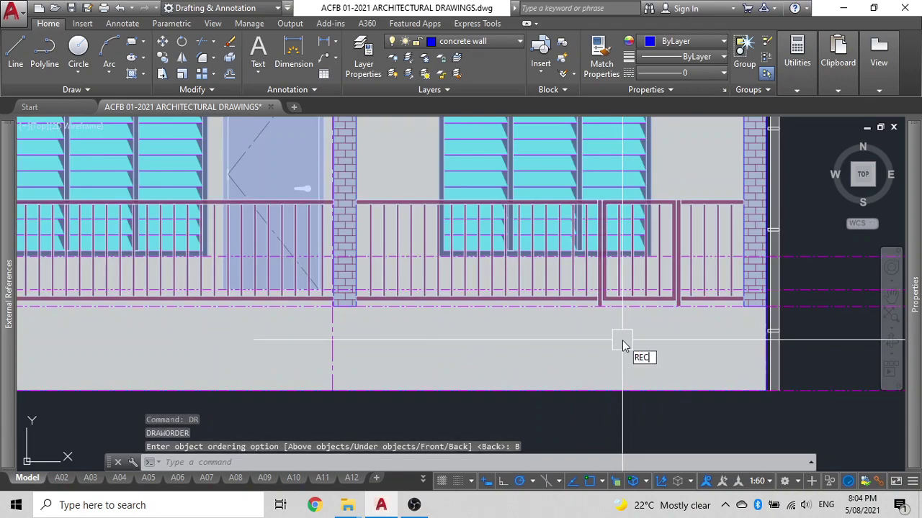
pyautogui.write('EC')
pyautogui.press('Return')
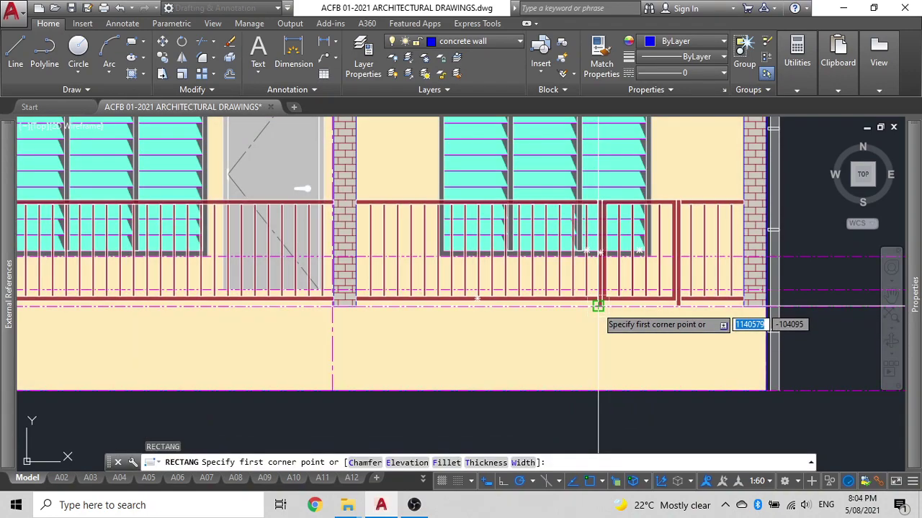
pyautogui.click(598, 307)
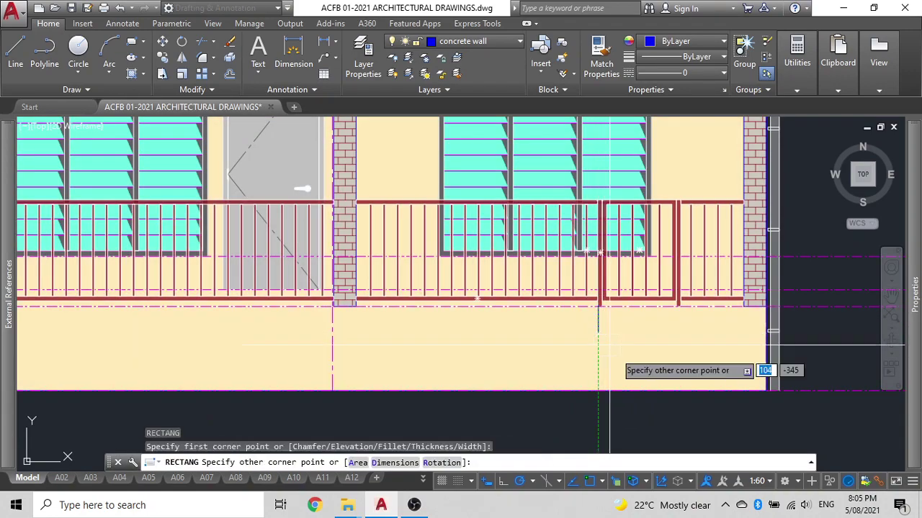
pyautogui.click(681, 391)
pyautogui.moveTo(652, 336); pyautogui.dragTo(577, 288, button='middle')
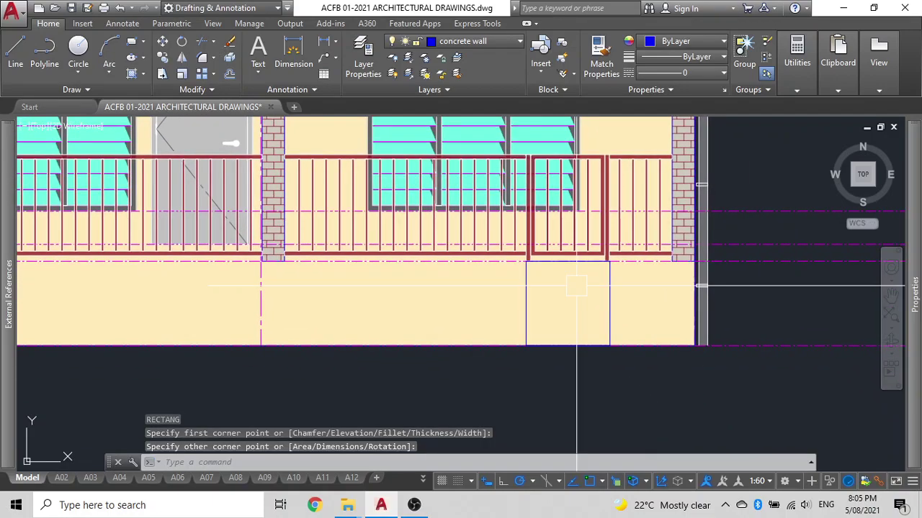
# Draw a polyline along the bottom edge of the rectangle beneath the gate and select it
pyautogui.press('Return')
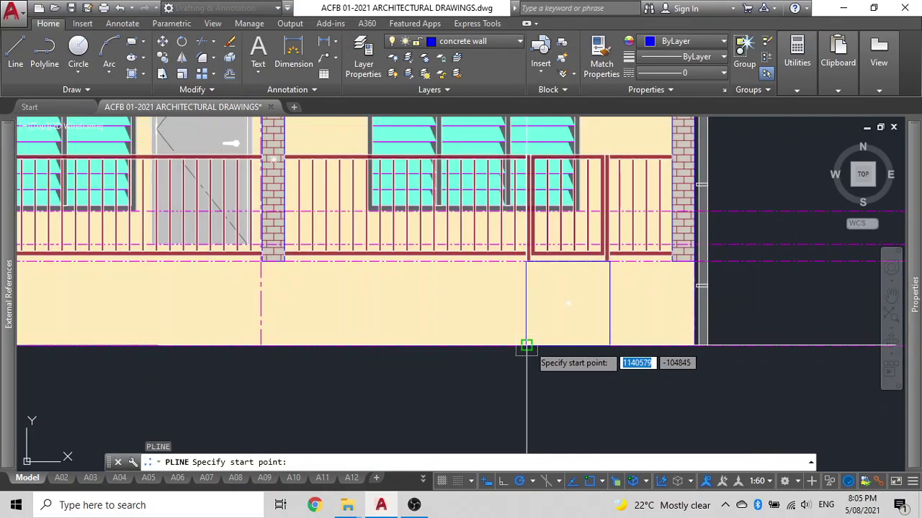
pyautogui.click(527, 345)
pyautogui.click(610, 346)
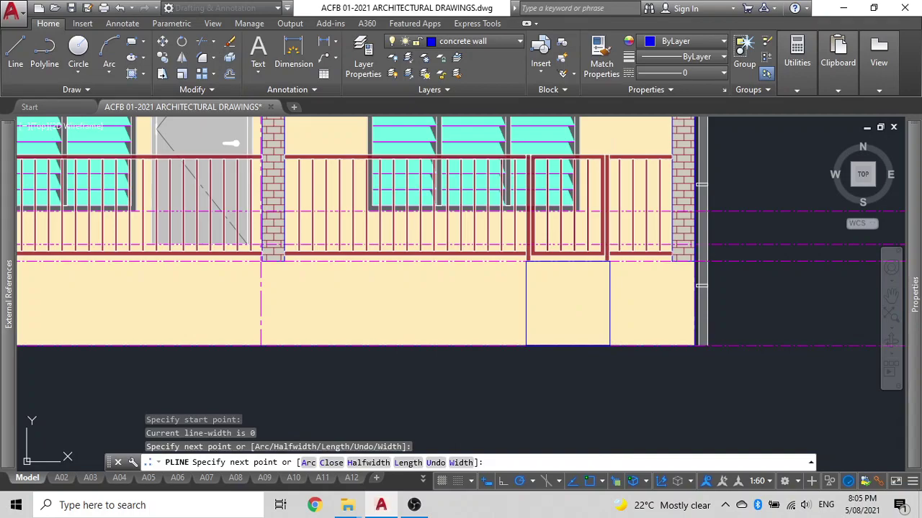
pyautogui.press('Escape')
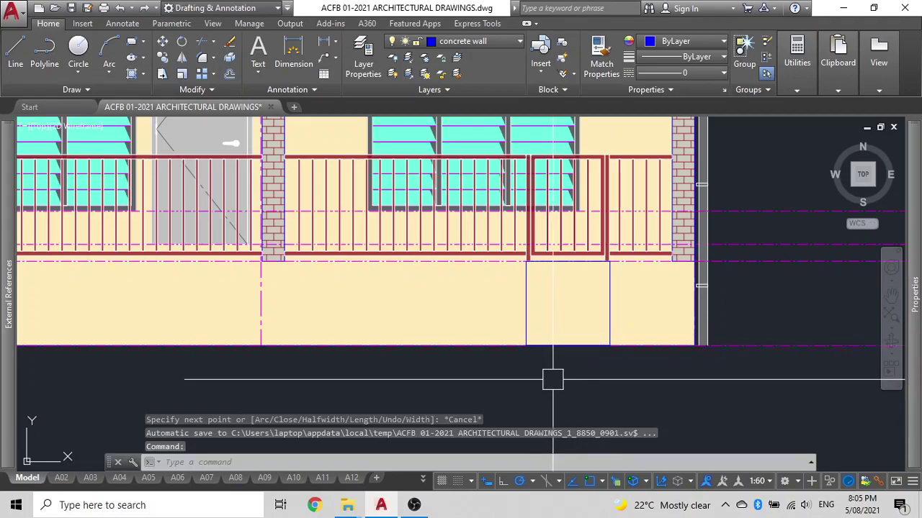
pyautogui.click(558, 349)
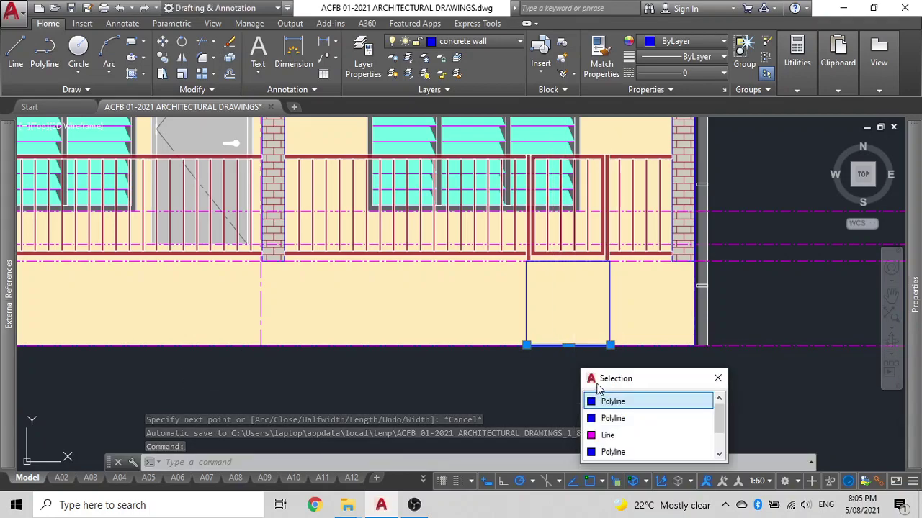
pyautogui.moveTo(470, 379); pyautogui.dragTo(443, 376, button='middle')
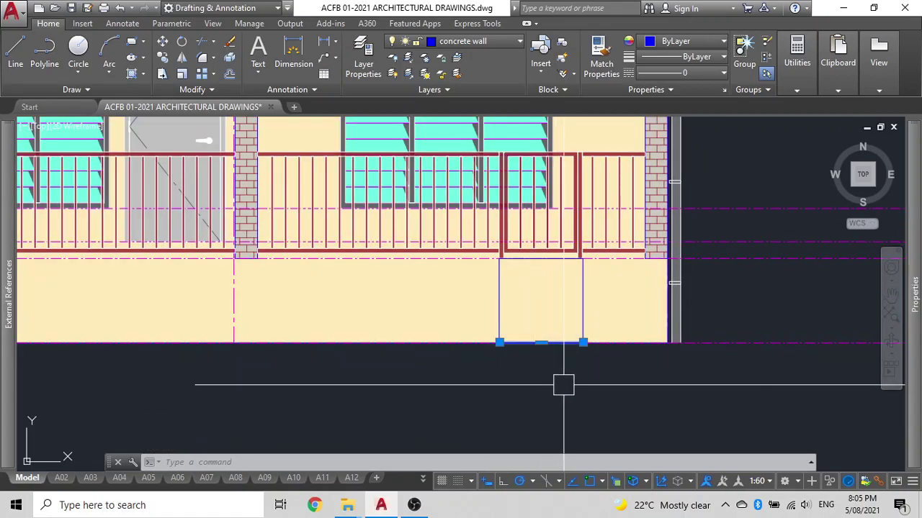
# Offset the bottom edge of the rectangle beneath the gate upward repeatedly at 150 spacing to form four stair riser lines
pyautogui.write('o')
pyautogui.press('Return')
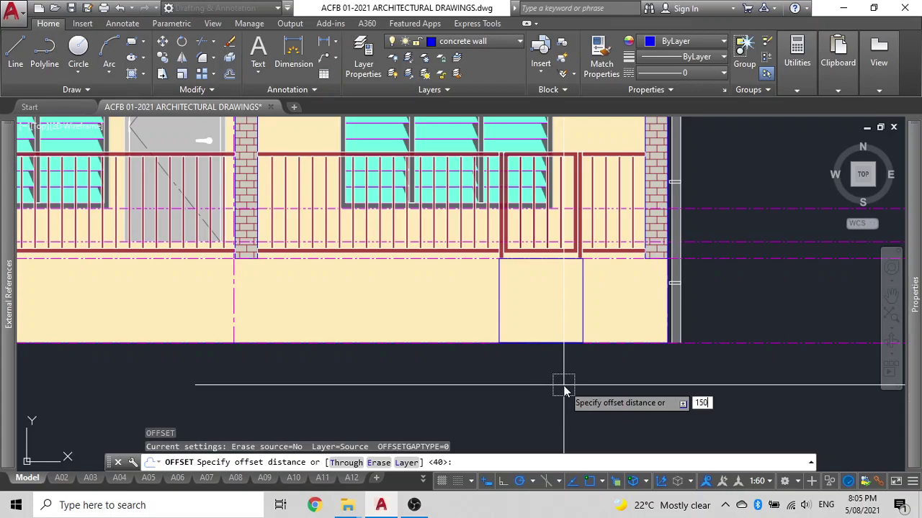
pyautogui.press('Return')
pyautogui.click(546, 311)
pyautogui.click(543, 306)
pyautogui.click(544, 304)
pyautogui.click(545, 304)
pyautogui.click(538, 264)
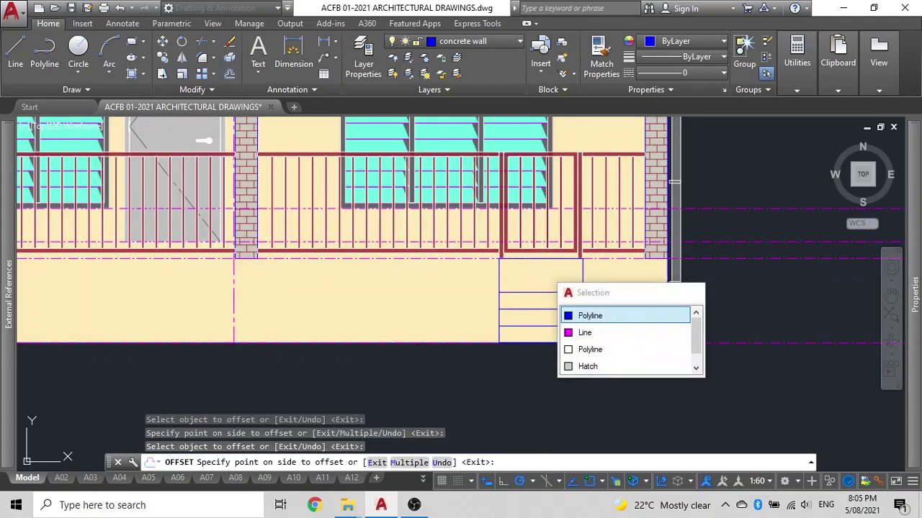
pyautogui.click(534, 264)
pyautogui.press('Escape')
pyautogui.press('Escape')
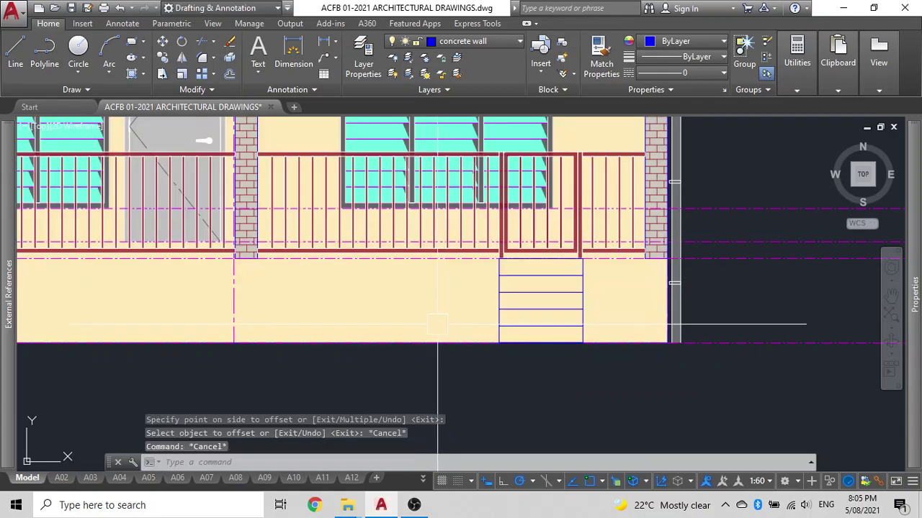
# Draw a vertical polyline along the stair's left edge, from its upper corner down to the ground line
pyautogui.write('PL')
pyautogui.press('Return')
pyautogui.scroll(1, 441, 332)
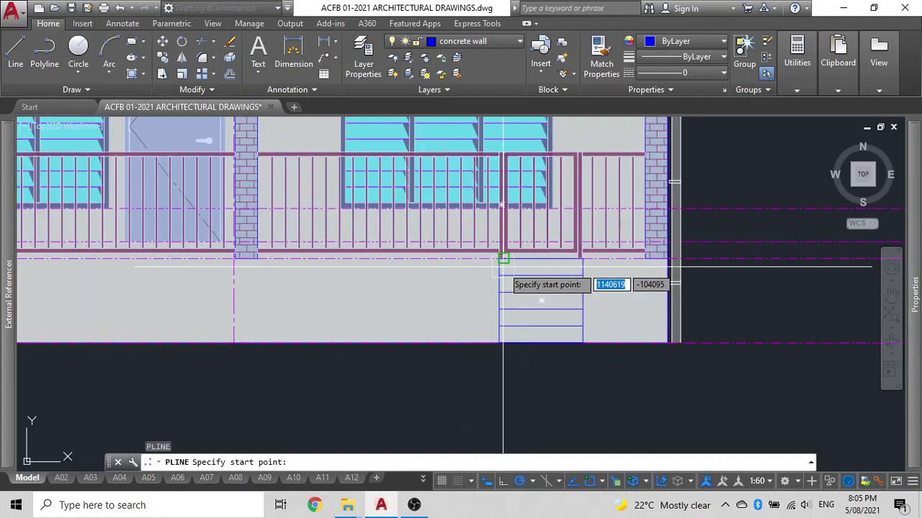
pyautogui.scroll(3, 502, 257)
pyautogui.click(491, 245)
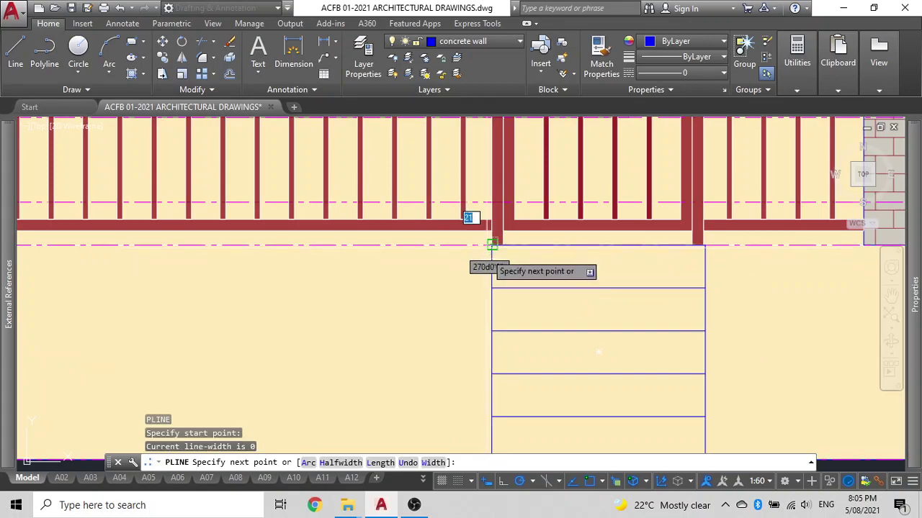
pyautogui.moveTo(457, 329); pyautogui.dragTo(465, 223, button='middle')
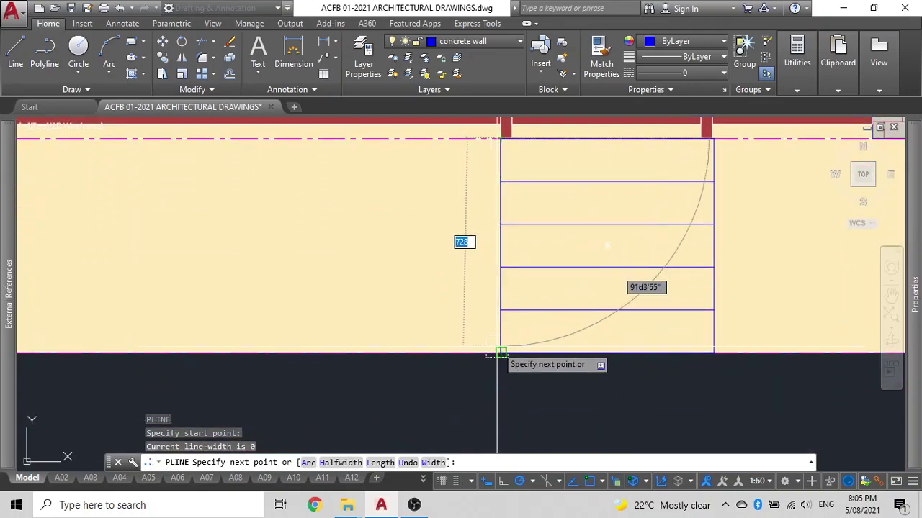
pyautogui.click(501, 353)
pyautogui.press('Escape')
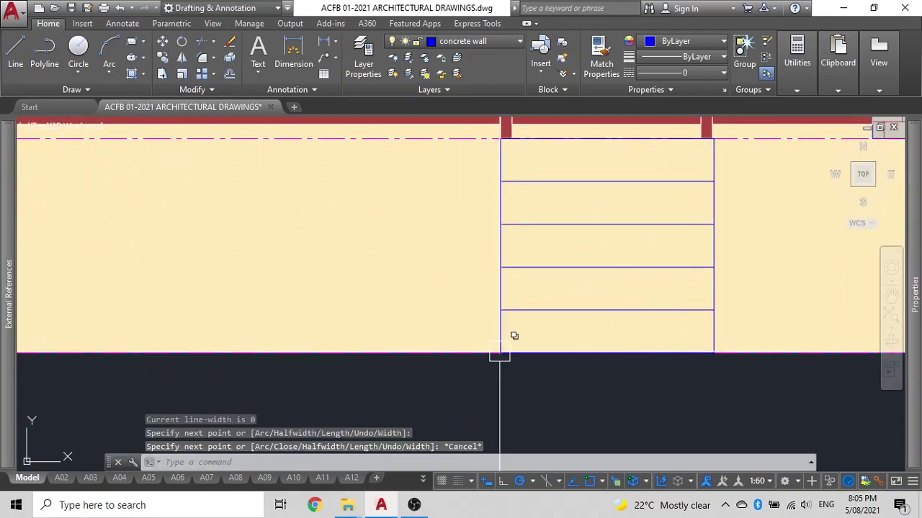
# Offset the stair's left edge inward by 40 and delete the surplus second offset line, leaving one stringer line
pyautogui.write('o')
pyautogui.press('Return')
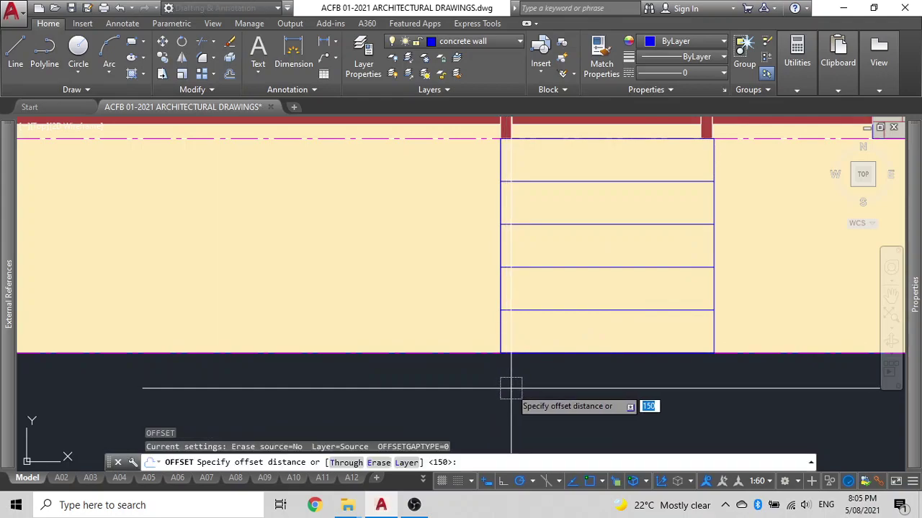
pyautogui.press('Return')
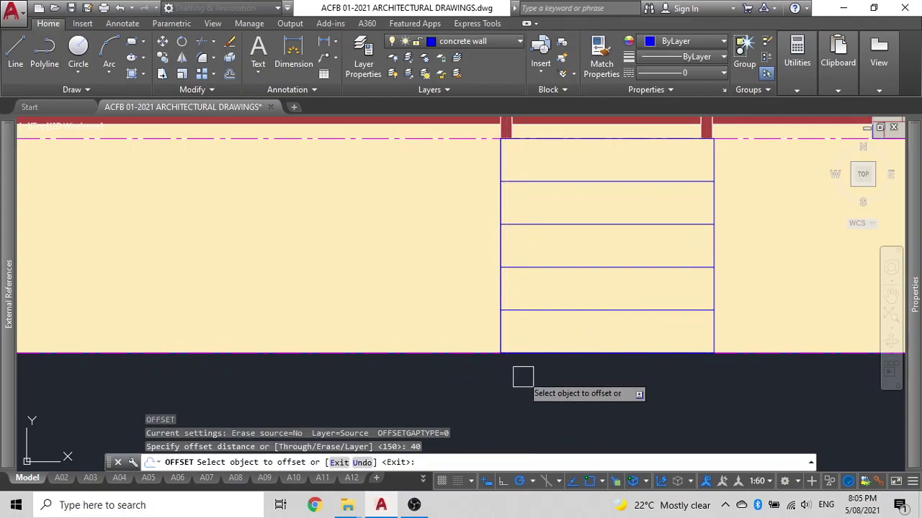
pyautogui.click(499, 340)
pyautogui.click(541, 389)
pyautogui.click(516, 330)
pyautogui.click(515, 330)
pyautogui.click(561, 380)
pyautogui.click(562, 328)
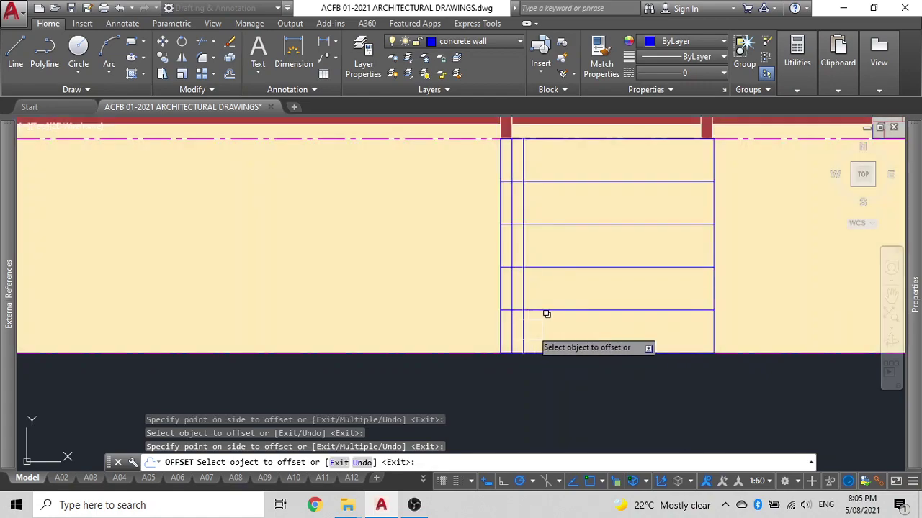
pyautogui.press('Escape')
pyautogui.click(523, 316)
pyautogui.press('Delete')
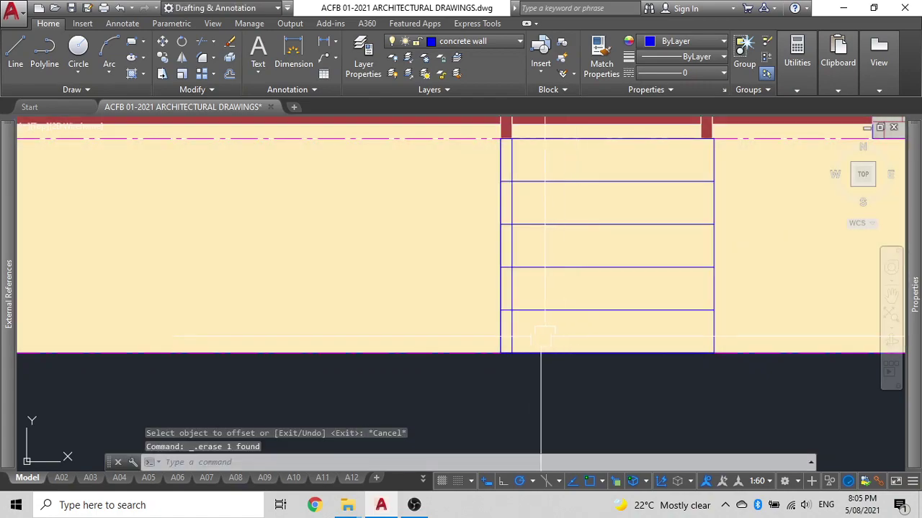
# Mirror the left stringer line about the stair's vertical centreline, keeping the source object
pyautogui.click(512, 319)
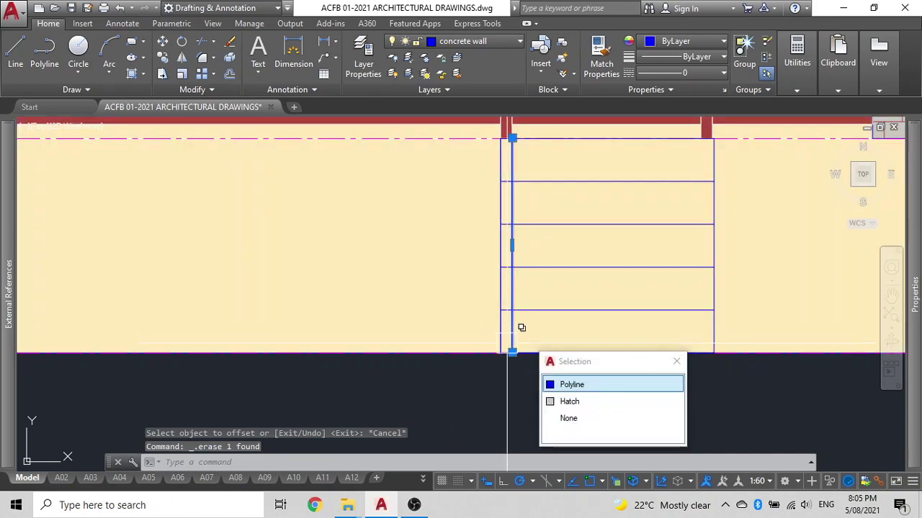
pyautogui.moveTo(522, 329)
pyautogui.mouseDown(button='middle')
pyautogui.moveTo(519, 271)
pyautogui.moveTo(529, 246)
pyautogui.mouseUp(button='middle')
pyautogui.write('MI')
pyautogui.press('Return')
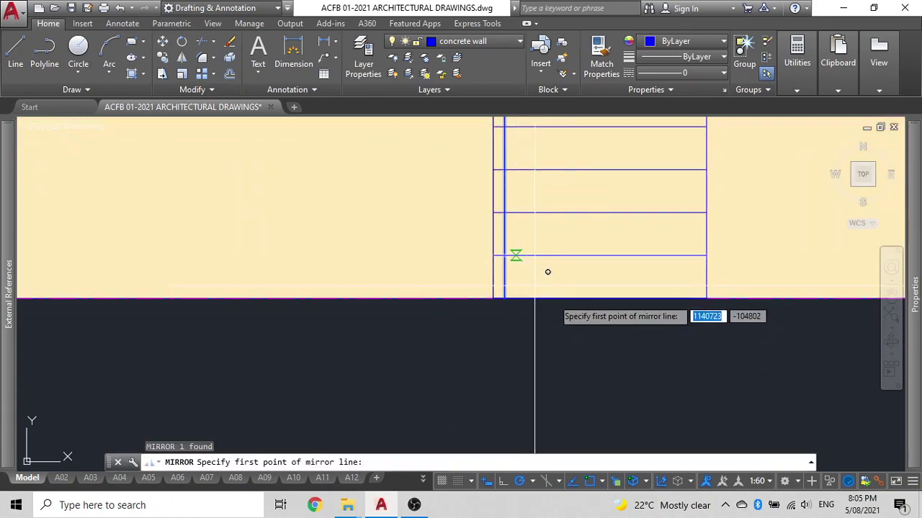
pyautogui.click(600, 298)
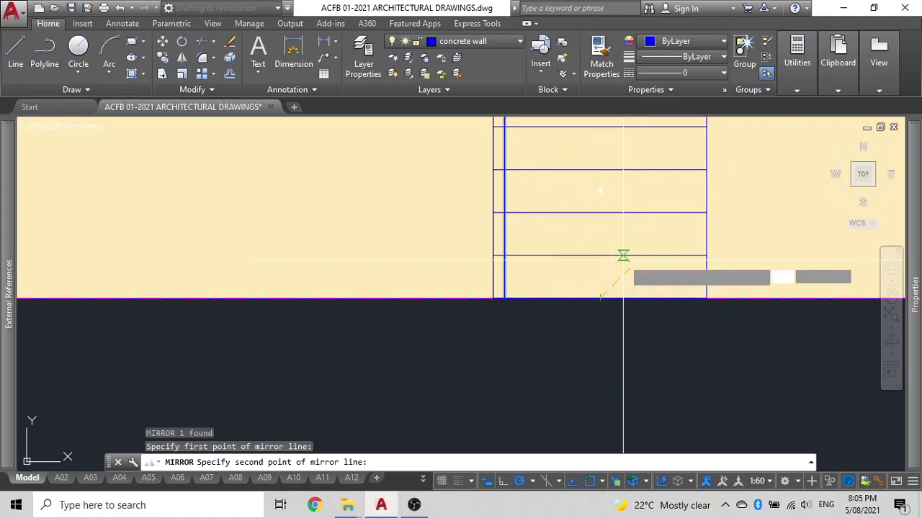
pyautogui.click(601, 233)
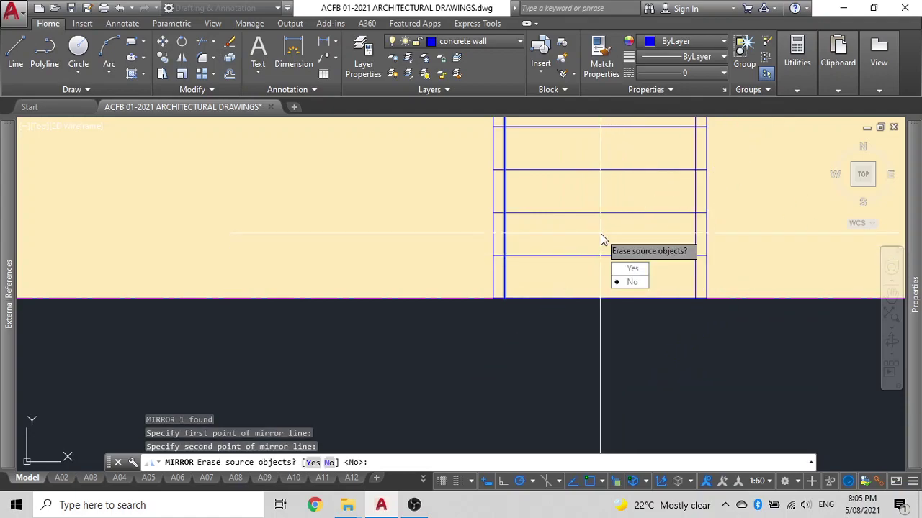
pyautogui.write('N')
pyautogui.press('Return')
# Open the A05 sheet layout and activate the viewport showing the front elevation
pyautogui.scroll(-4, 602, 320)
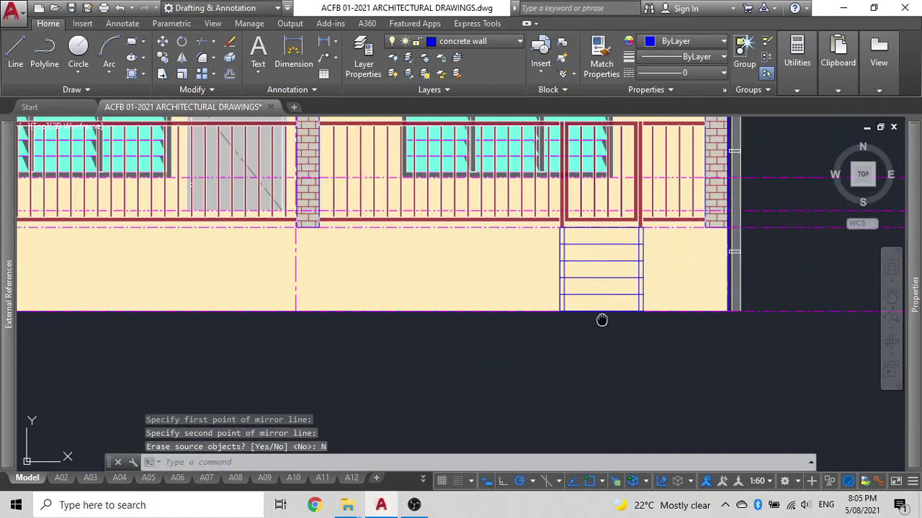
pyautogui.moveTo(602, 320); pyautogui.dragTo(550, 312, button='middle')
pyautogui.scroll(-2, 549, 312)
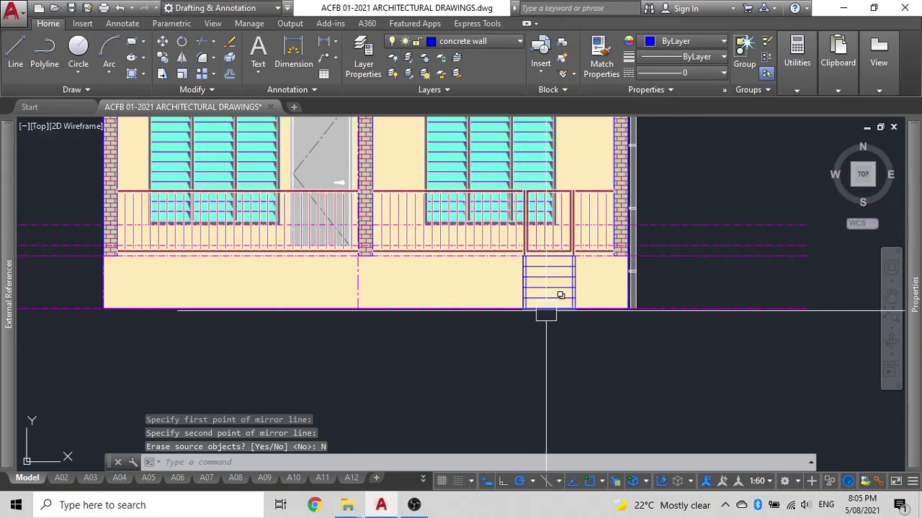
pyautogui.scroll(-2, 546, 314)
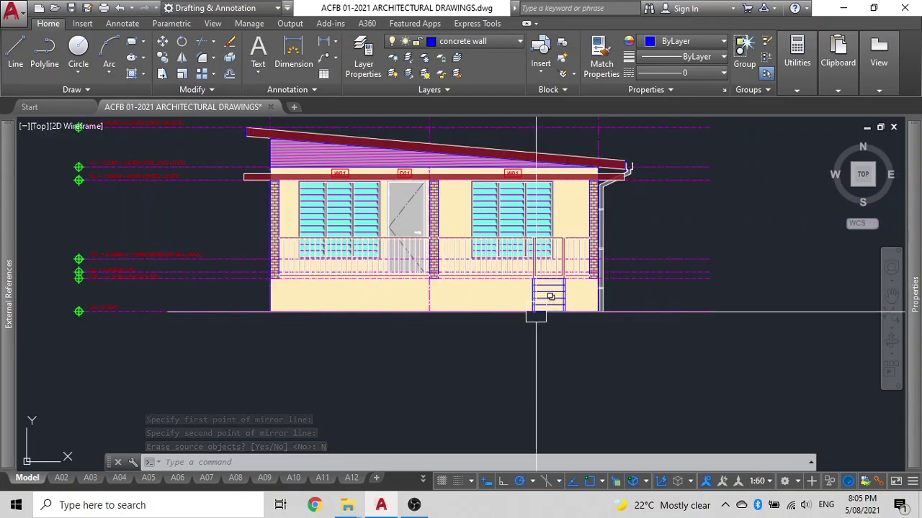
pyautogui.moveTo(452, 319)
pyautogui.mouseDown(button='middle')
pyautogui.moveTo(525, 378)
pyautogui.moveTo(524, 396)
pyautogui.mouseUp(button='middle')
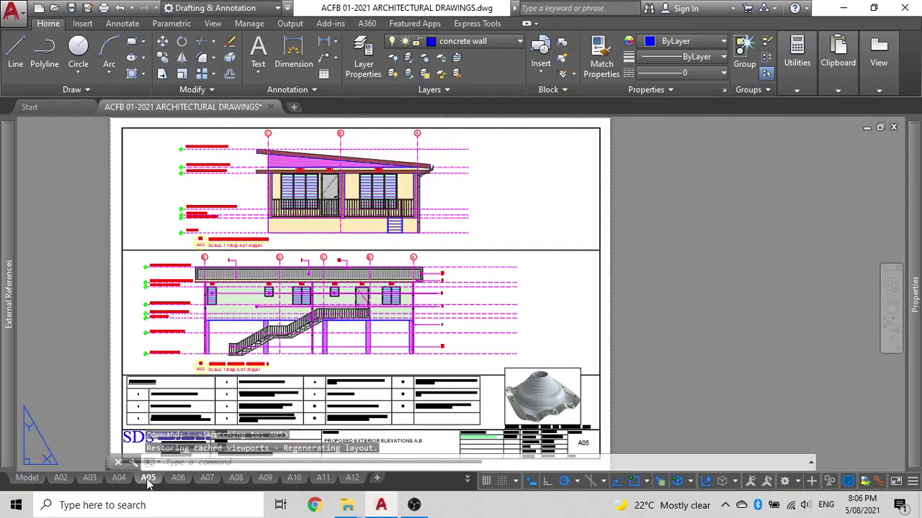
pyautogui.doubleClick(531, 187)
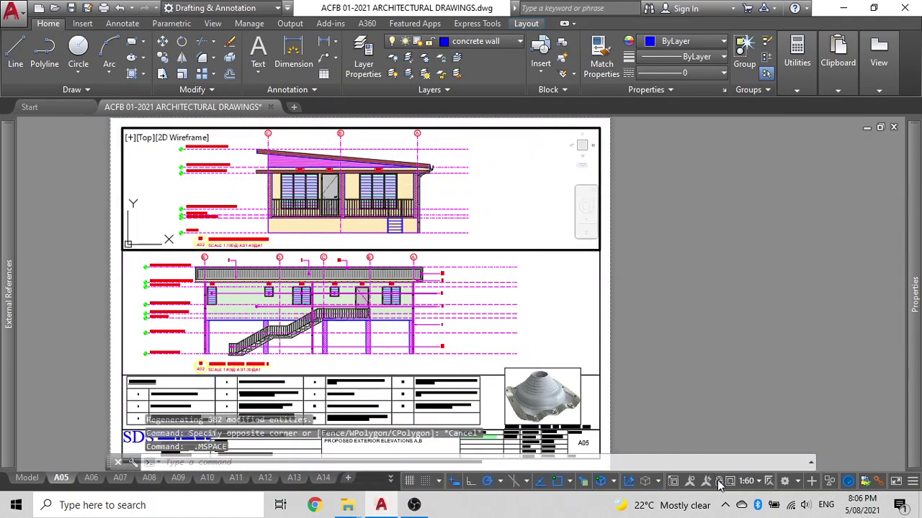
# Reframe the front elevation inside its viewport and set the viewport scale to 1:80
pyautogui.scroll(-10, 367, 191)
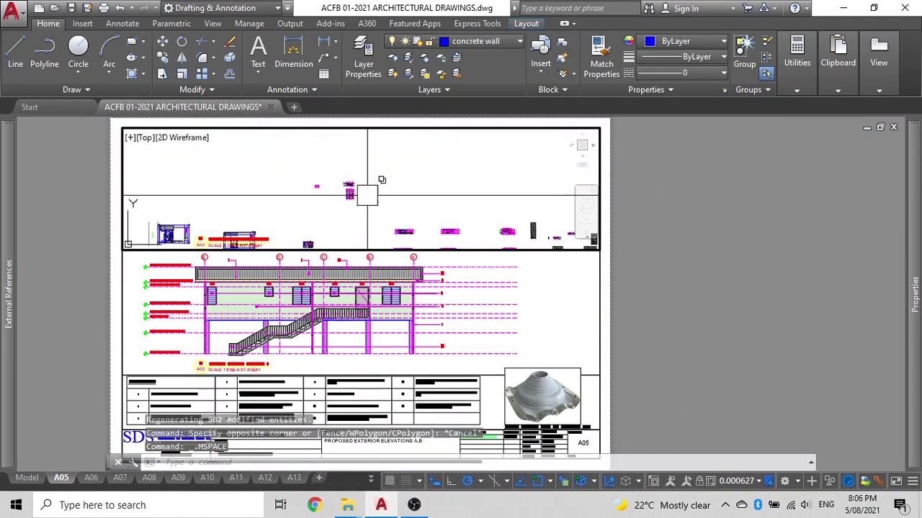
pyautogui.scroll(8, 362, 154)
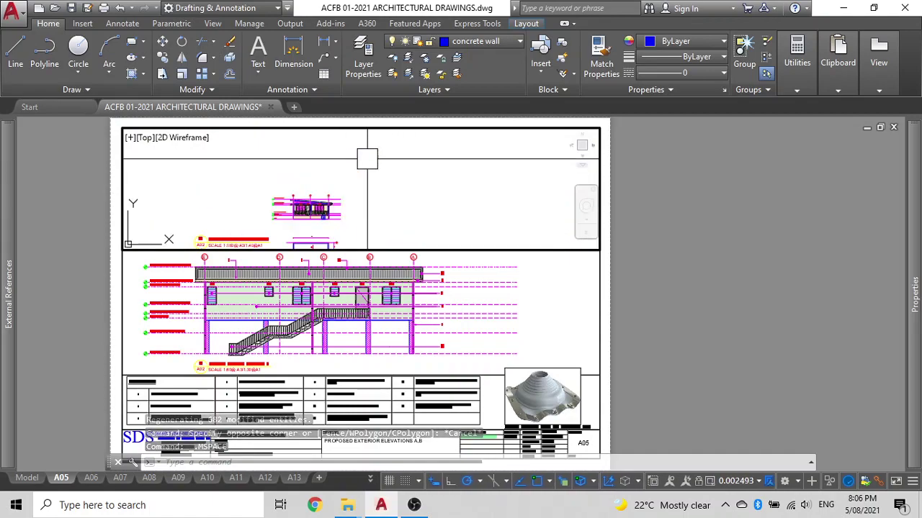
pyautogui.scroll(2, 333, 165)
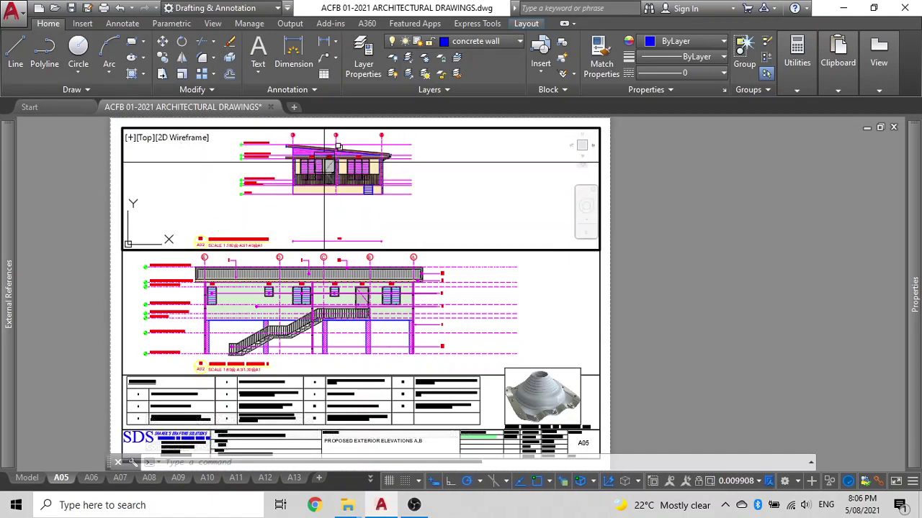
pyautogui.scroll(4, 336, 139)
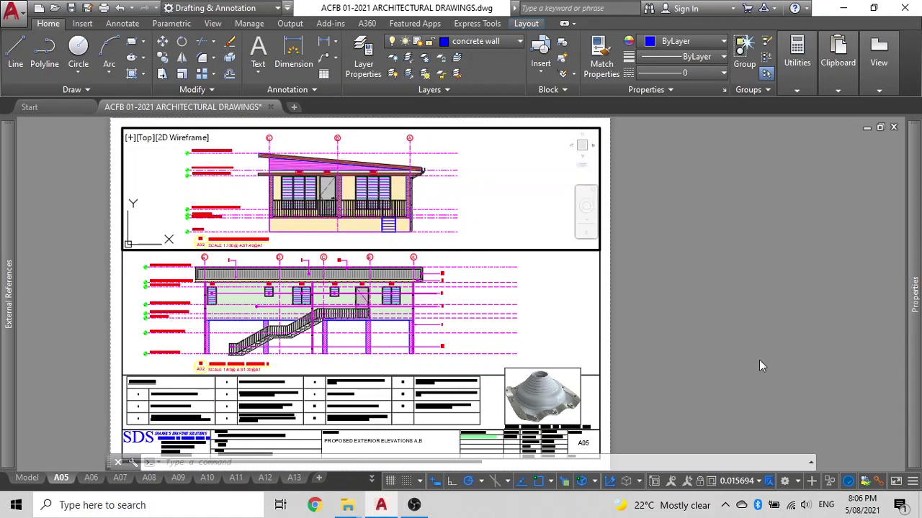
pyautogui.click(758, 482)
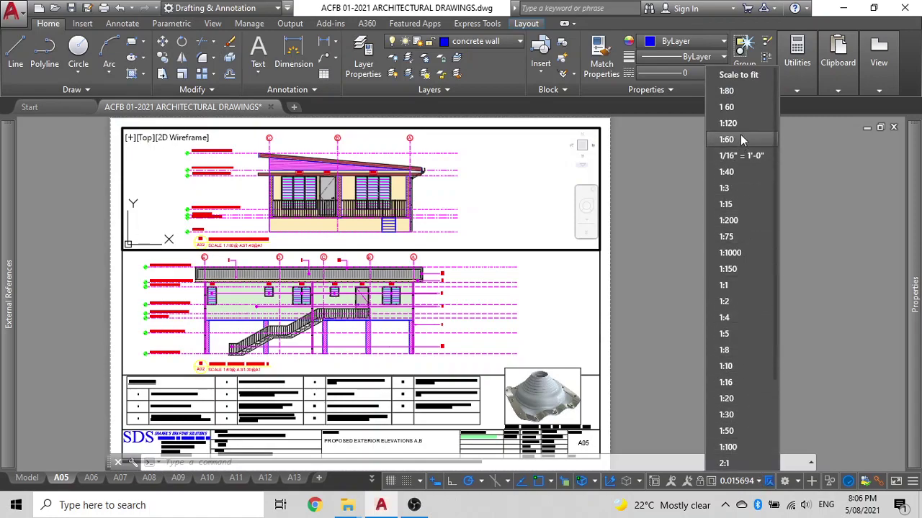
pyautogui.click(745, 90)
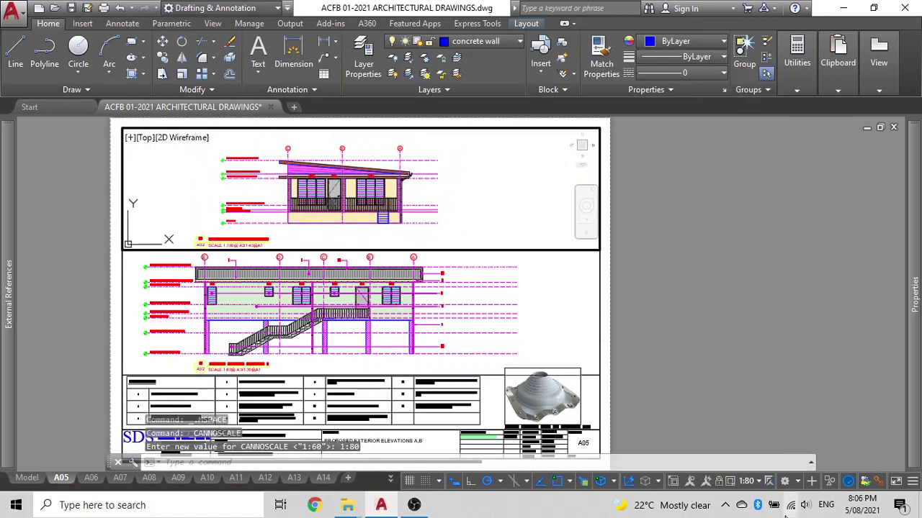
# Set the front elevation viewport's scale to 1:60, reposition the elevation within it and return to paper space
pyautogui.click(761, 482)
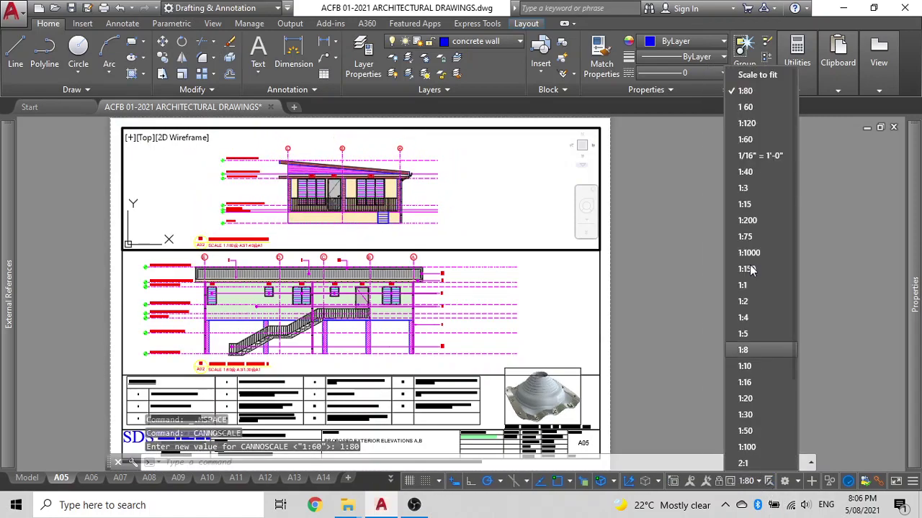
pyautogui.click(746, 139)
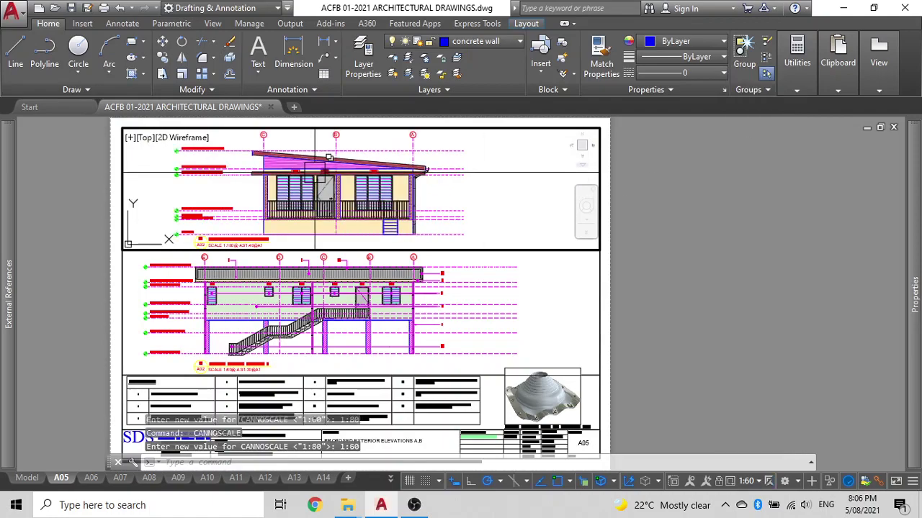
pyautogui.moveTo(314, 173); pyautogui.dragTo(322, 172, button='middle')
pyautogui.doubleClick(653, 256)
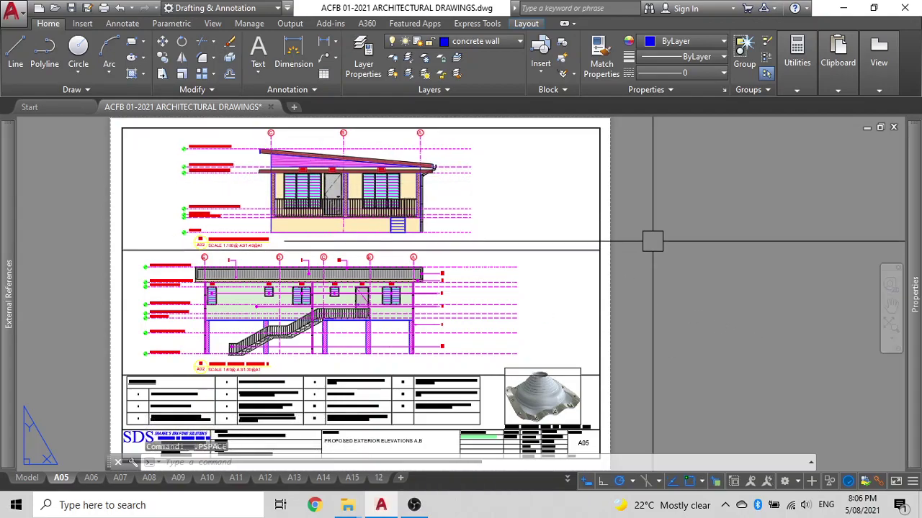
# Examine elevations A and B on sheet A05, comparing the numbered callouts with the key reference table
pyautogui.scroll(4, 361, 189)
pyautogui.scroll(-2, 351, 198)
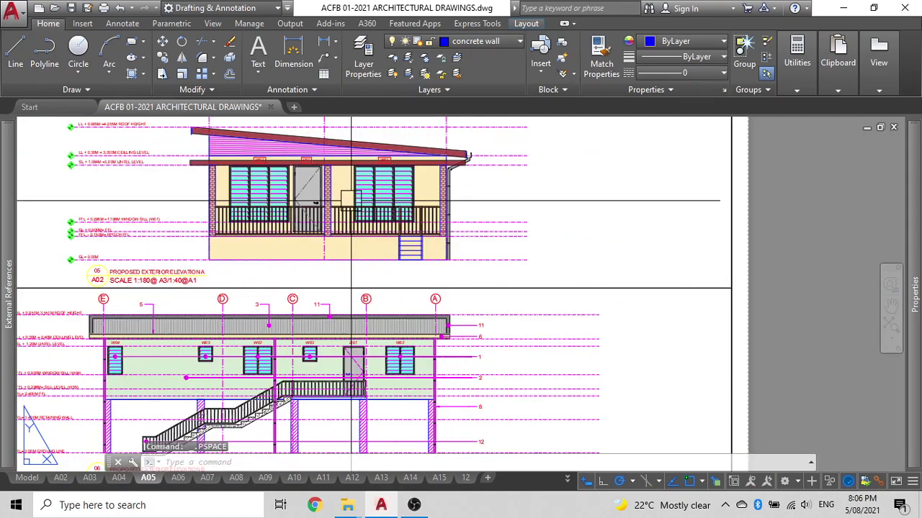
pyautogui.moveTo(353, 267); pyautogui.dragTo(370, 188, button='middle')
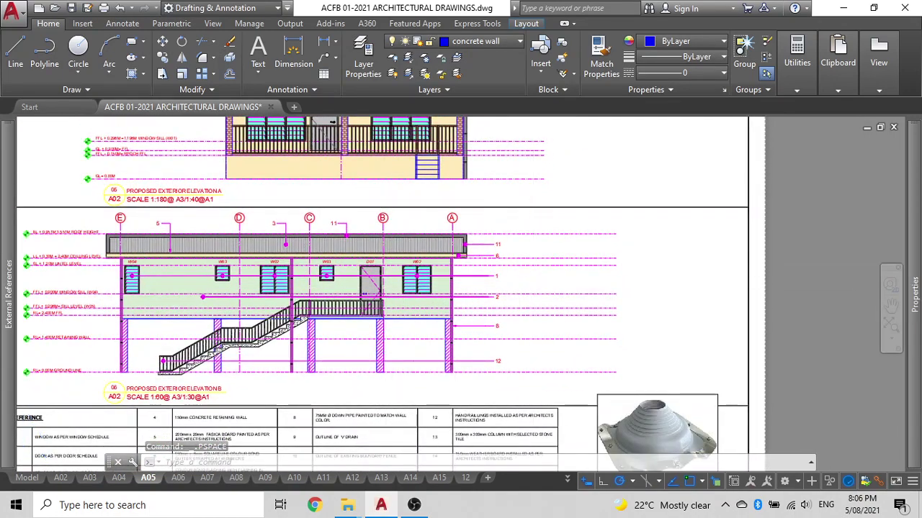
pyautogui.scroll(2, 530, 263)
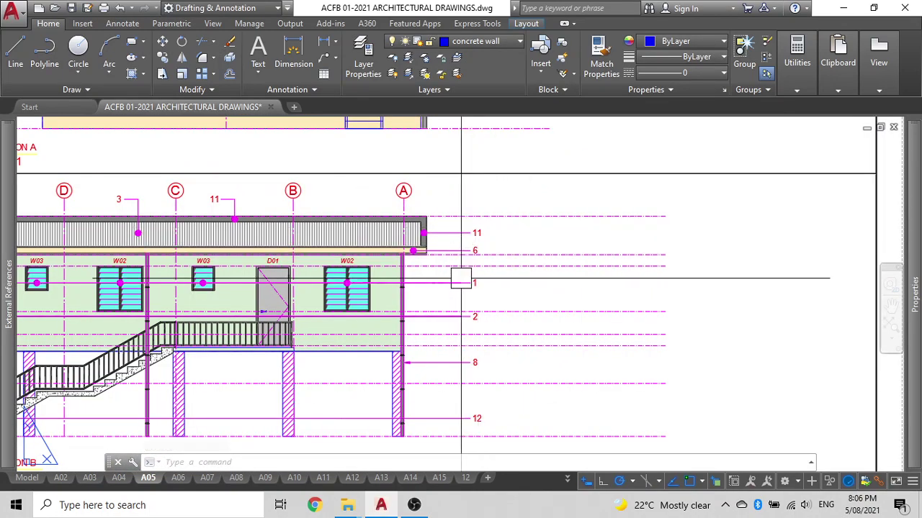
pyautogui.scroll(-2, 476, 152)
pyautogui.moveTo(475, 152); pyautogui.dragTo(500, 15, button='middle')
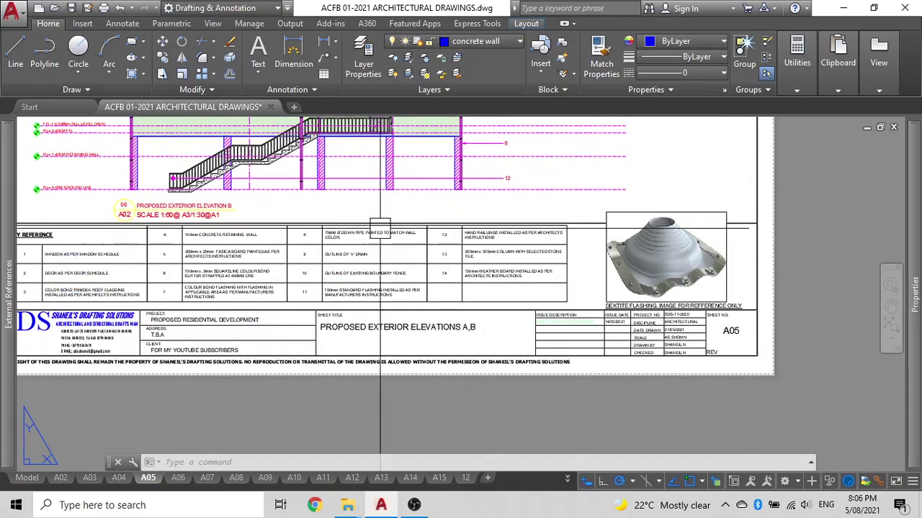
pyautogui.scroll(4, 322, 291)
pyautogui.scroll(2, 322, 291)
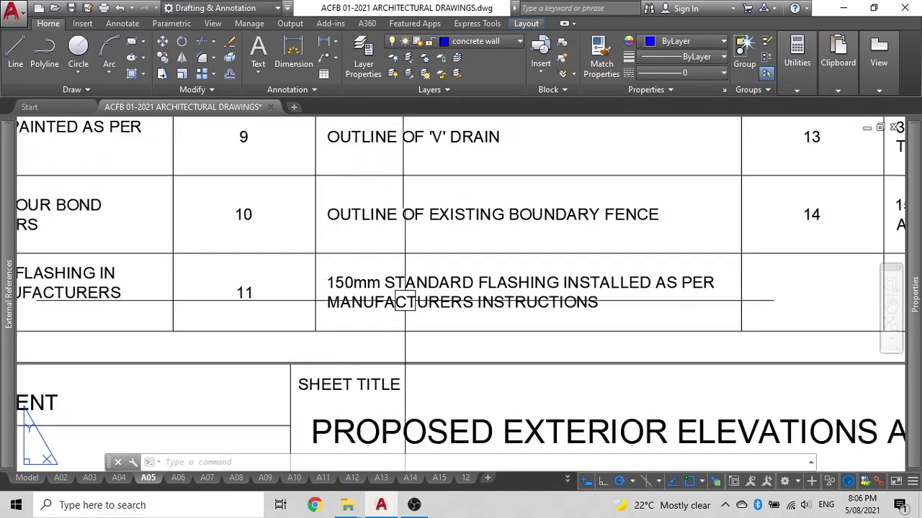
pyautogui.scroll(-10, 462, 283)
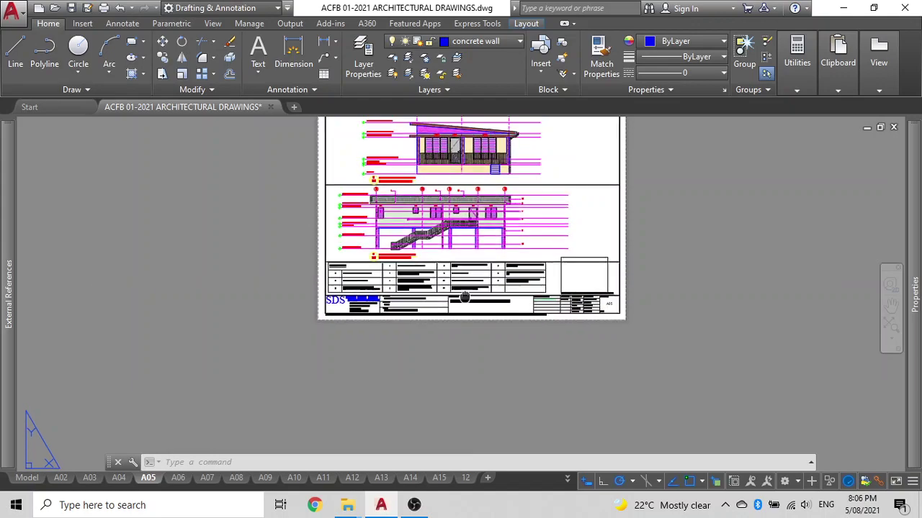
pyautogui.scroll(5, 443, 206)
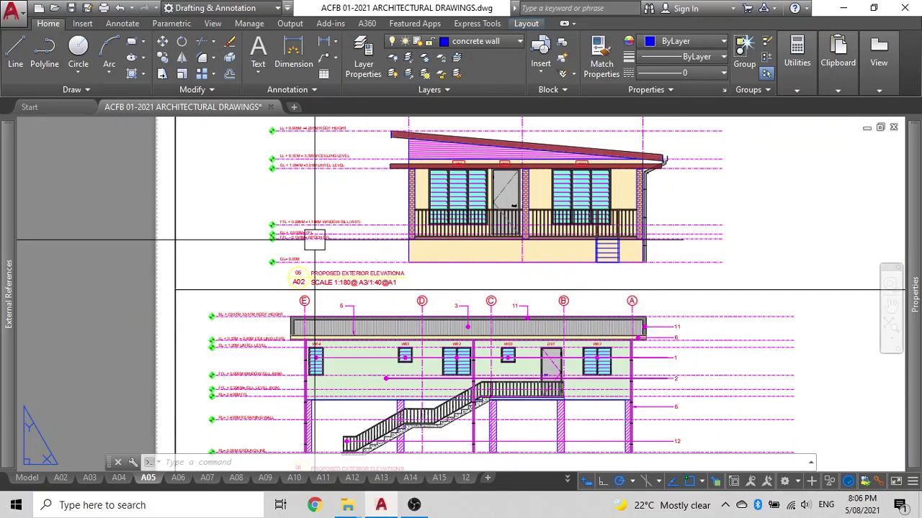
pyautogui.moveTo(315, 241); pyautogui.dragTo(330, 191, button='middle')
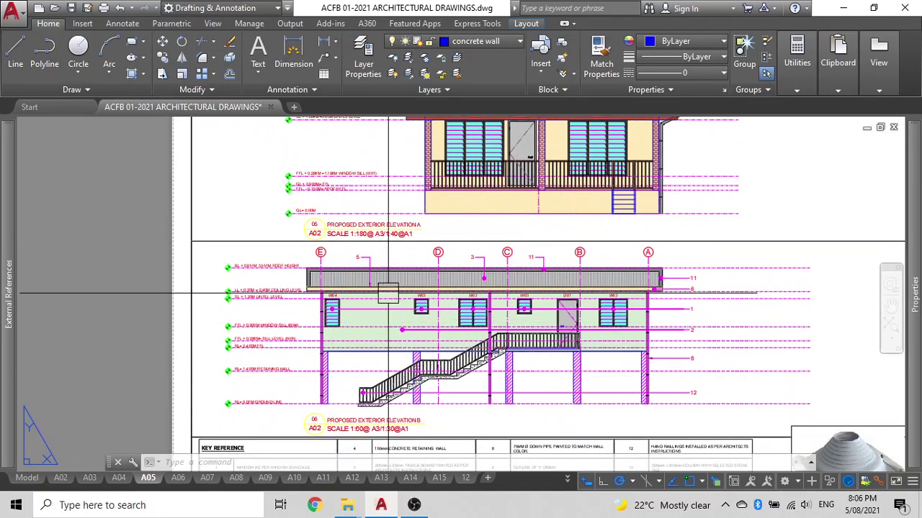
pyautogui.scroll(-4, 378, 376)
pyautogui.scroll(2, 389, 273)
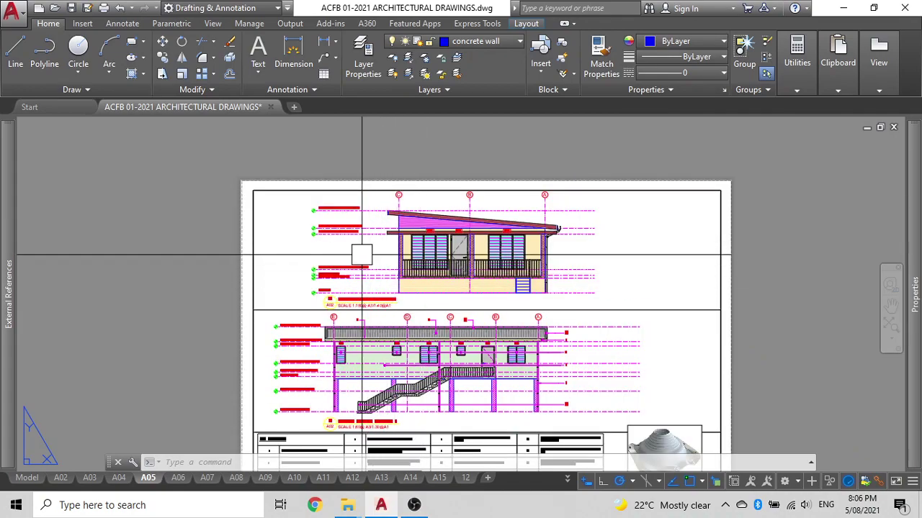